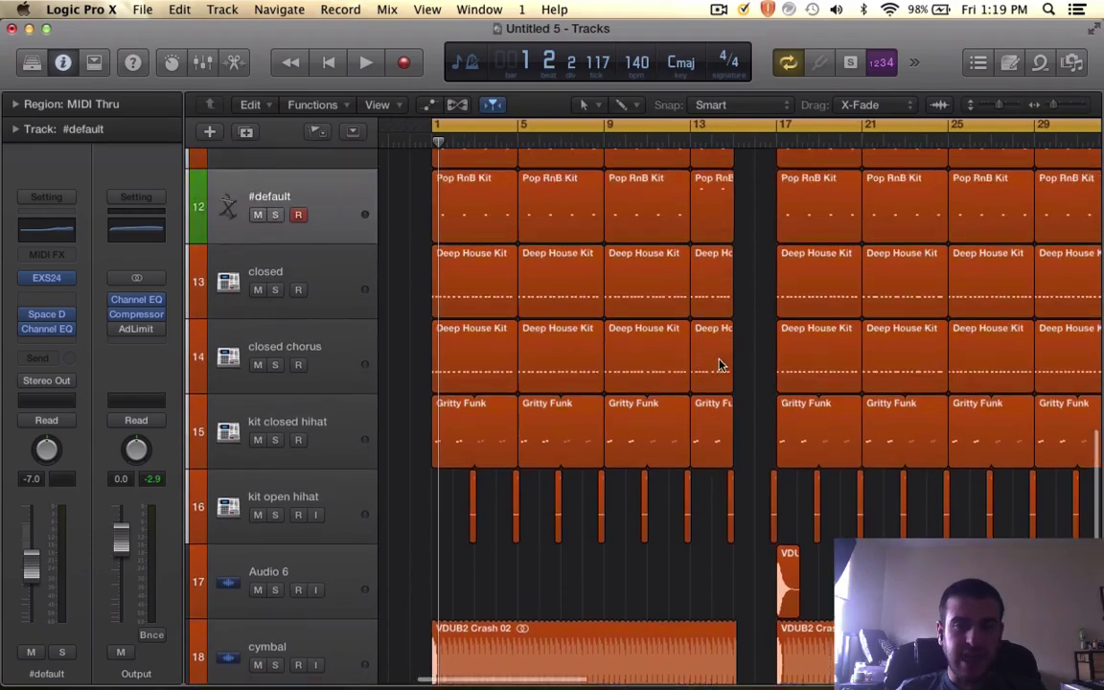
# - Play the arrangement from bar 1 into the second section and review the drum tracks
pyautogui.scroll(-12, 720, 364)
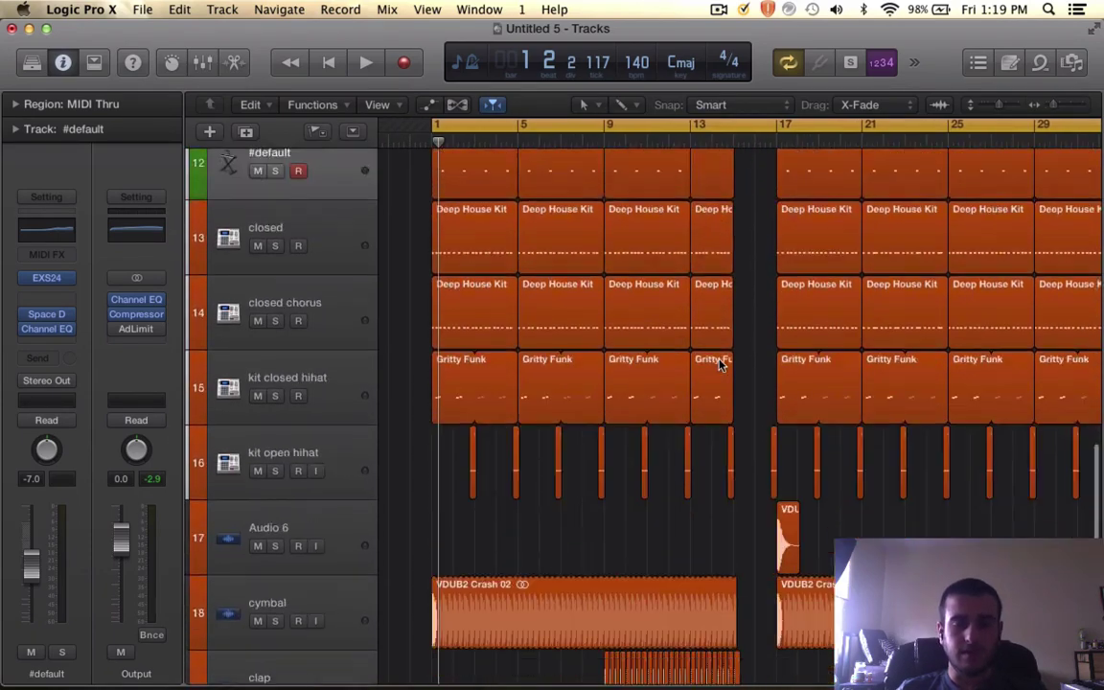
pyautogui.scroll(8, 721, 366)
pyautogui.scroll(3, 720, 369)
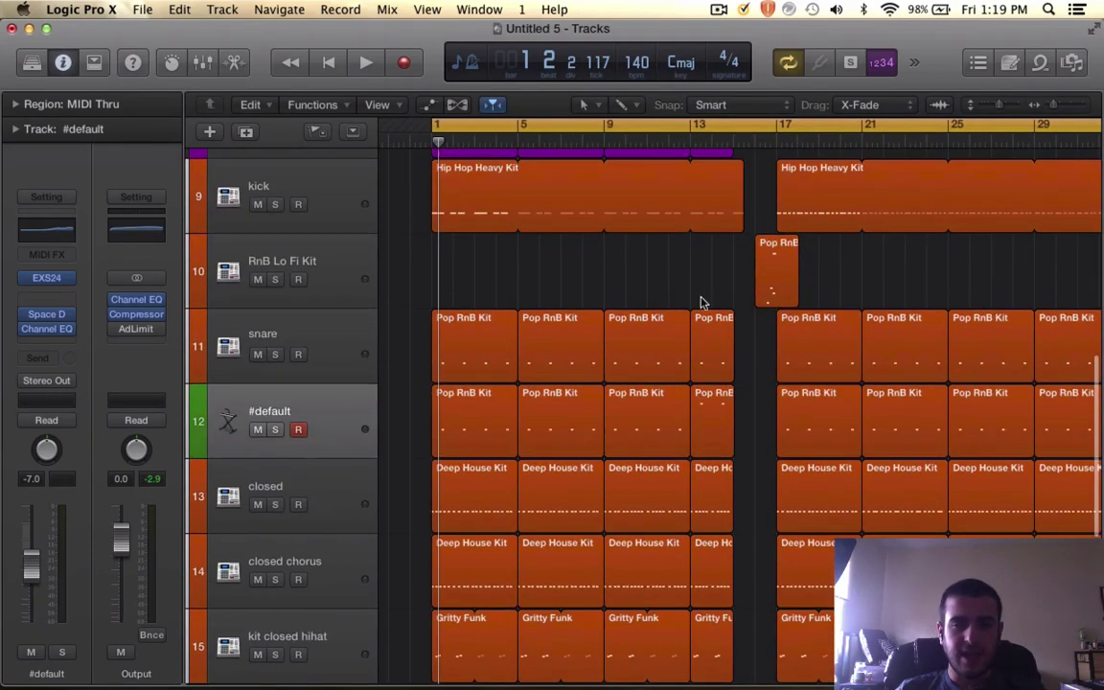
pyautogui.scroll(-9, 788, 374)
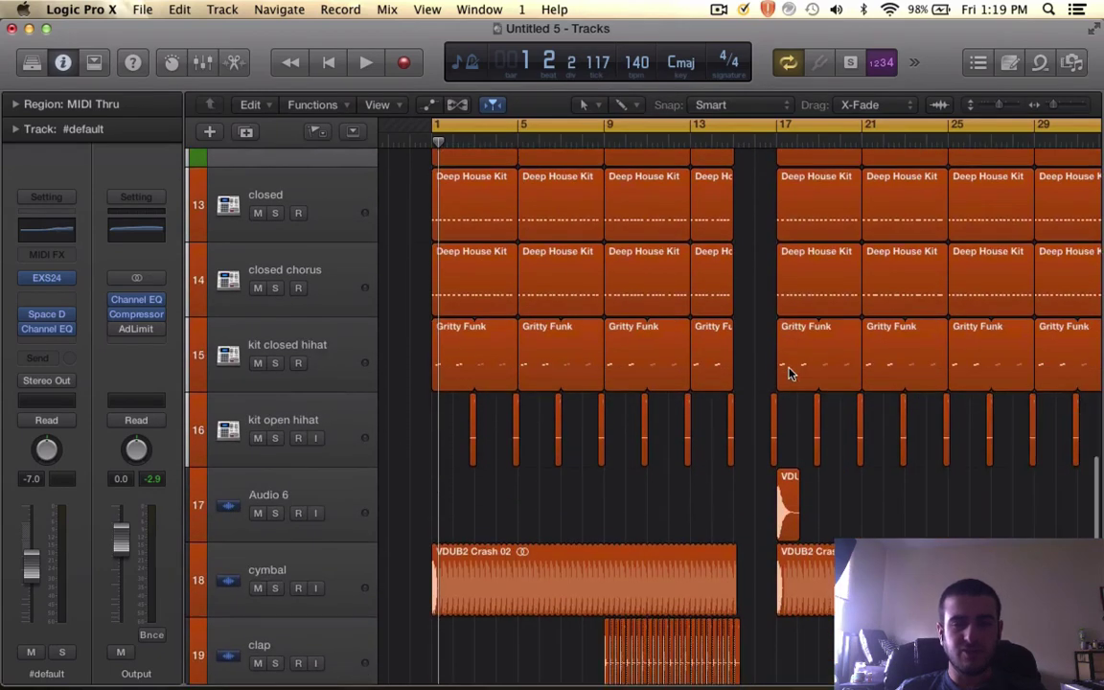
pyautogui.press('space')
pyautogui.hscroll(2, 788, 373)
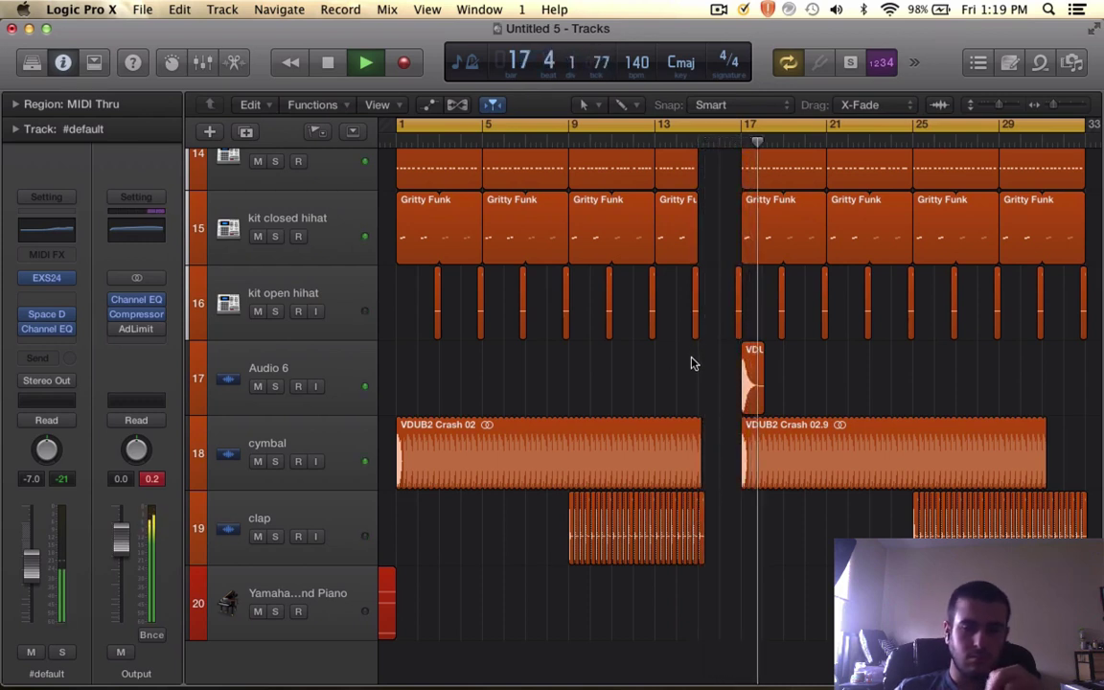
pyautogui.scroll(5, 691, 364)
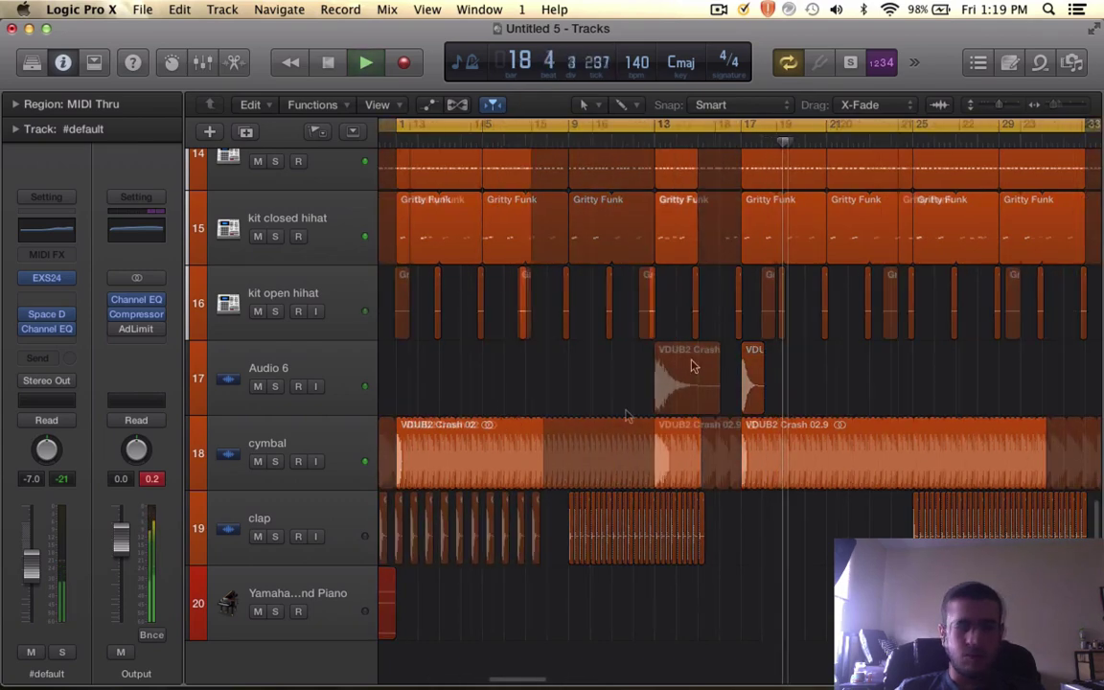
pyautogui.hscroll(-5, 632, 404)
pyautogui.press('space')
# - Mute the kick track, the snare track and the #default track directly below the snare
pyautogui.scroll(-2, 632, 404)
pyautogui.scroll(-3, 631, 404)
pyautogui.scroll(6, 632, 404)
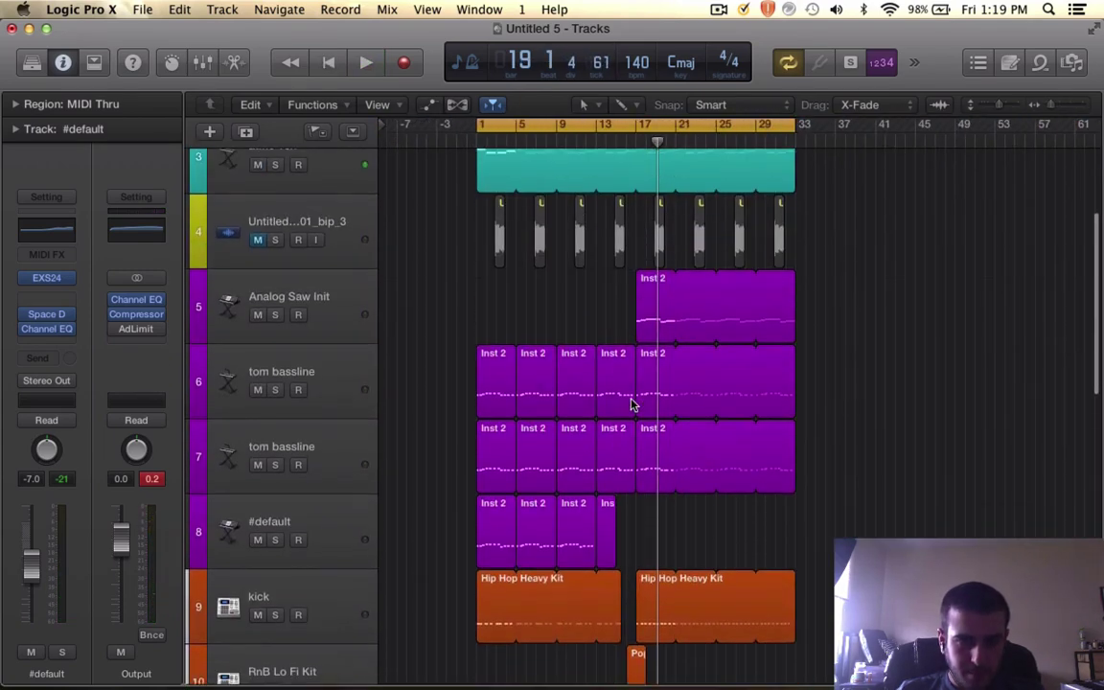
pyautogui.scroll(-6, 631, 405)
pyautogui.scroll(-5, 631, 404)
pyautogui.scroll(12, 633, 401)
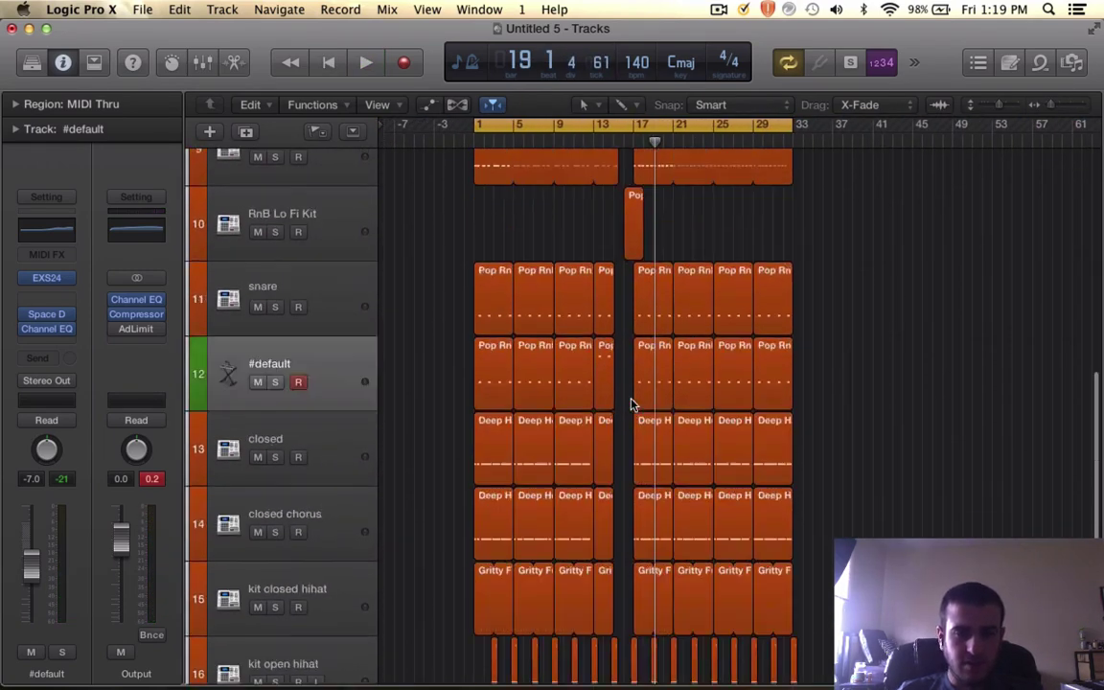
pyautogui.scroll(-1, 562, 411)
pyautogui.scroll(-1, 264, 460)
pyautogui.click(257, 443)
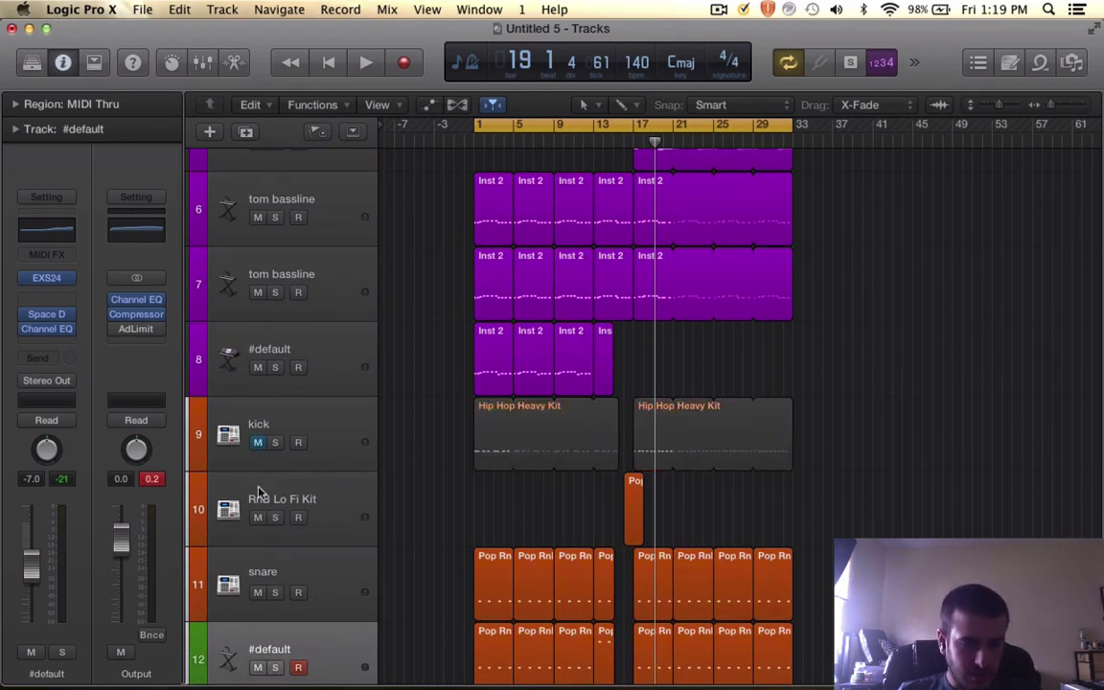
pyautogui.scroll(-3, 259, 524)
pyautogui.click(257, 527)
pyautogui.scroll(-1, 257, 527)
pyautogui.click(257, 526)
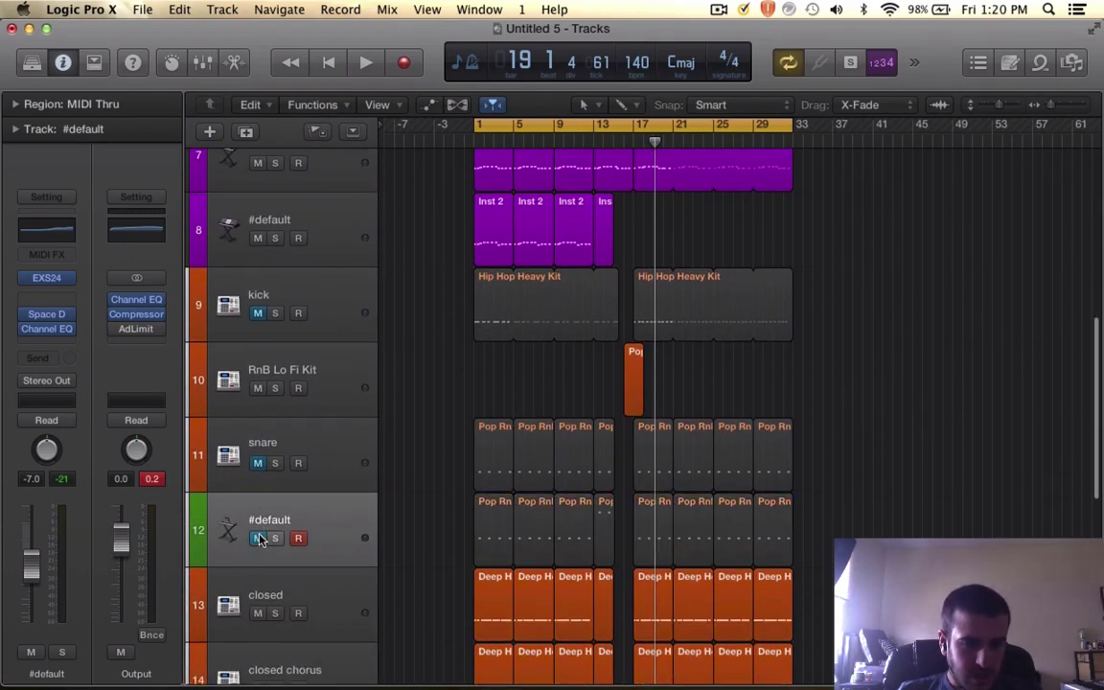
# - Mute the closed, closed chorus, kit closed hihat and kit open hihat tracks
pyautogui.scroll(-1, 258, 527)
pyautogui.click(258, 530)
pyautogui.scroll(-1, 258, 530)
pyautogui.click(258, 513)
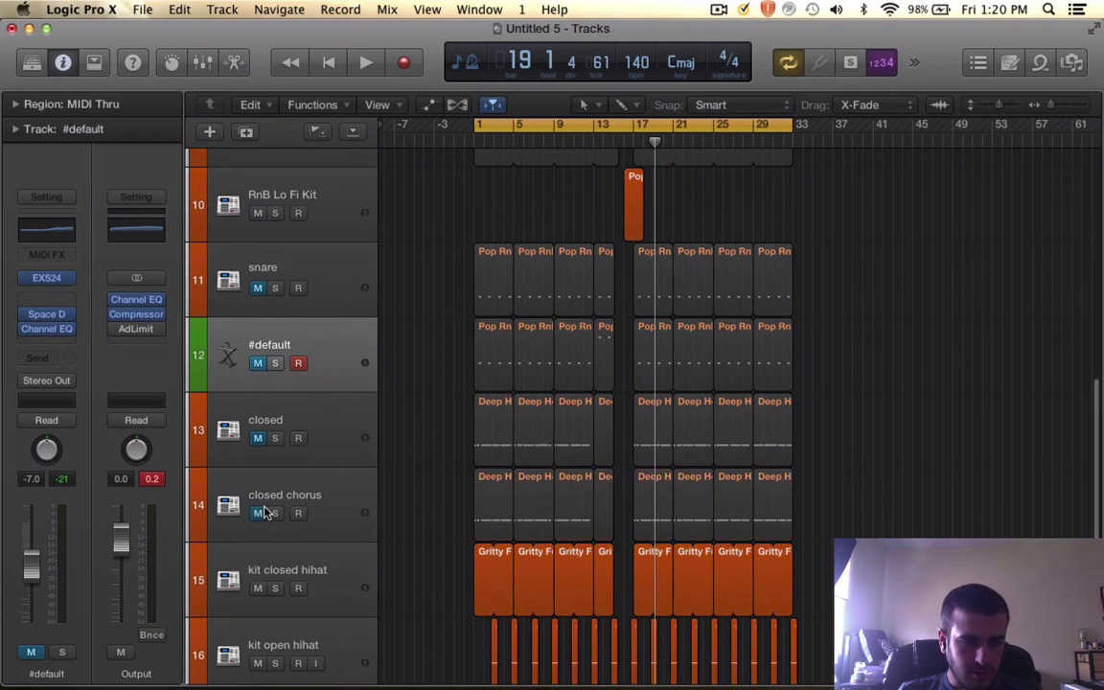
pyautogui.scroll(-1, 259, 517)
pyautogui.click(257, 540)
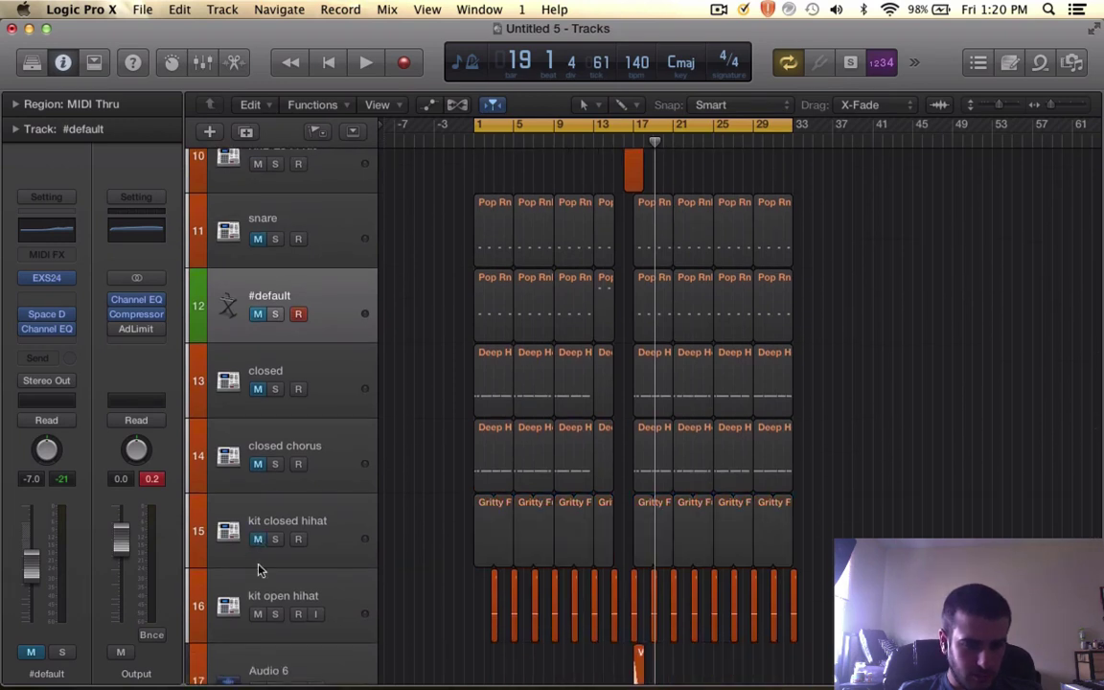
pyautogui.click(257, 616)
# - Mute the remaining drum audio tracks: Audio 6, cymbal and clap
pyautogui.scroll(-1, 257, 621)
pyautogui.click(258, 555)
pyautogui.scroll(-2, 258, 555)
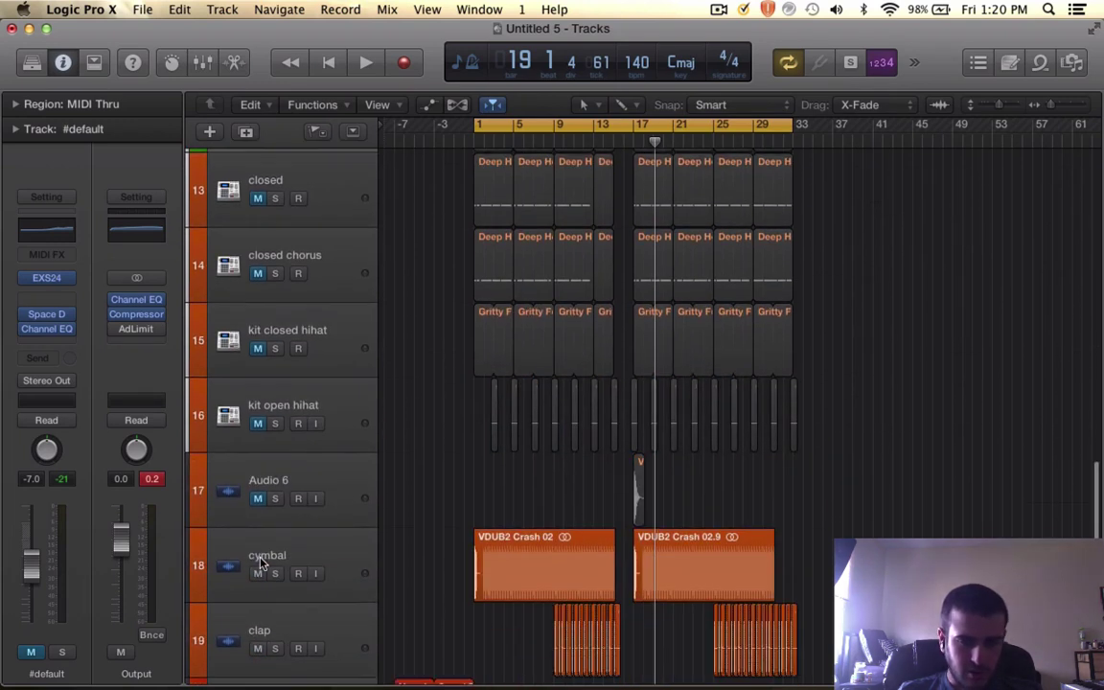
pyautogui.click(256, 528)
pyautogui.click(258, 604)
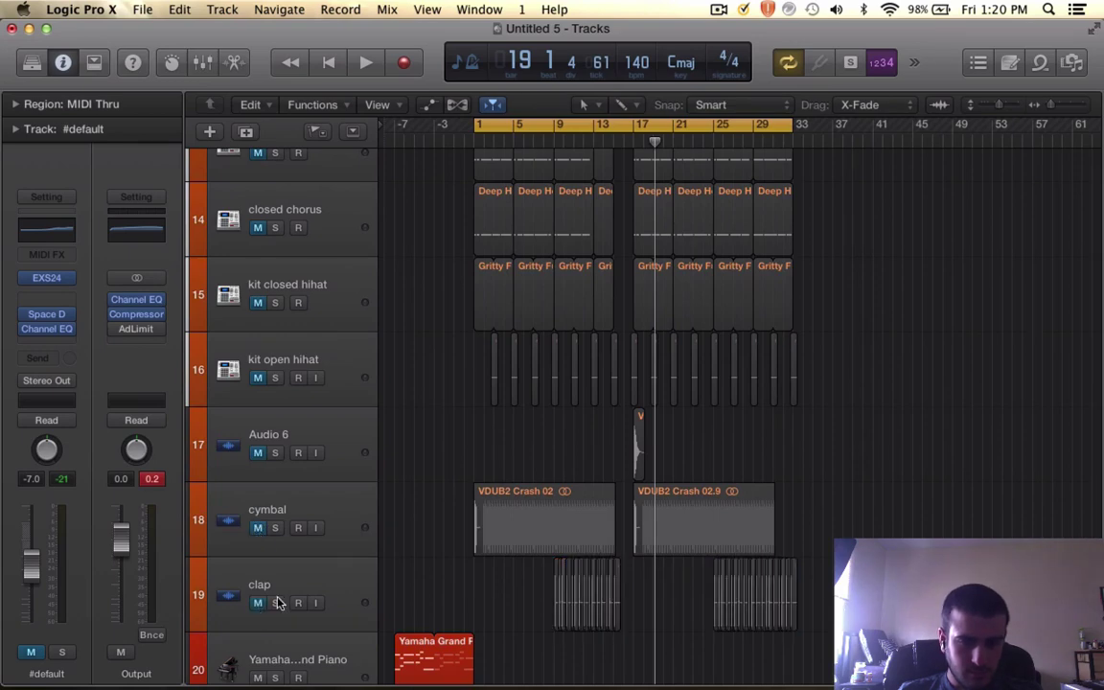
# - Add a new software instrument track directly below the purple #default track, above the kick
pyautogui.scroll(8, 515, 419)
pyautogui.press('super+Right')
pyautogui.press('super+Right')
pyautogui.press('super+Right')
pyautogui.hscroll(-10, 514, 419)
pyautogui.scroll(2, 515, 419)
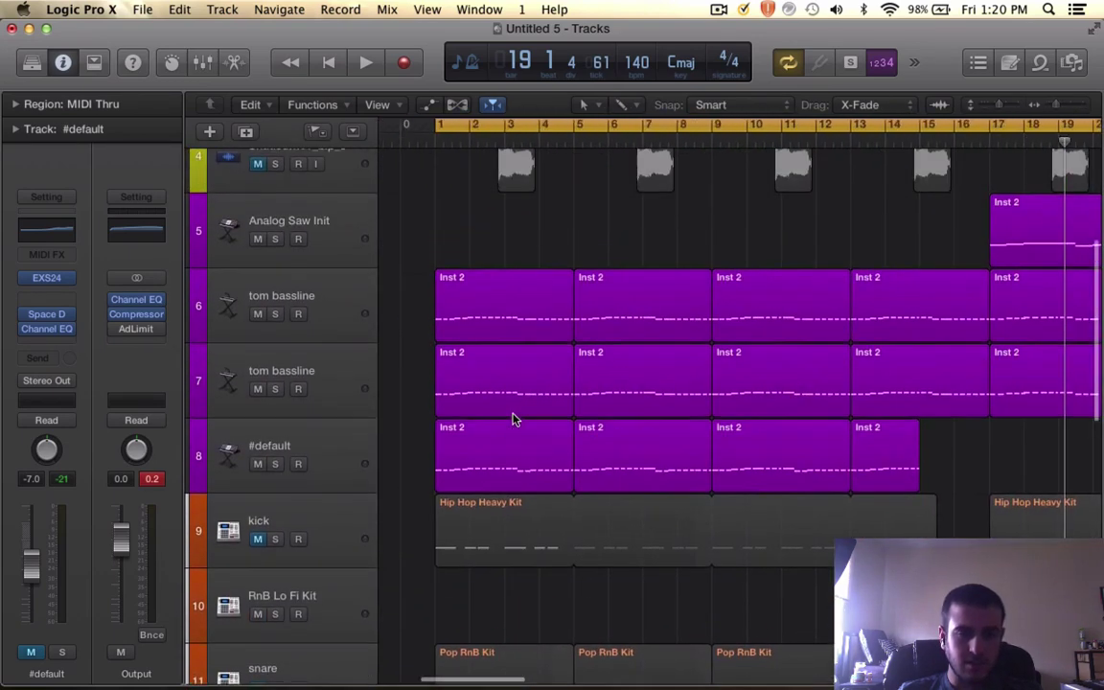
pyautogui.scroll(-2, 482, 494)
pyautogui.press('super+Left')
pyautogui.press('super+Left')
pyautogui.press('super+Left')
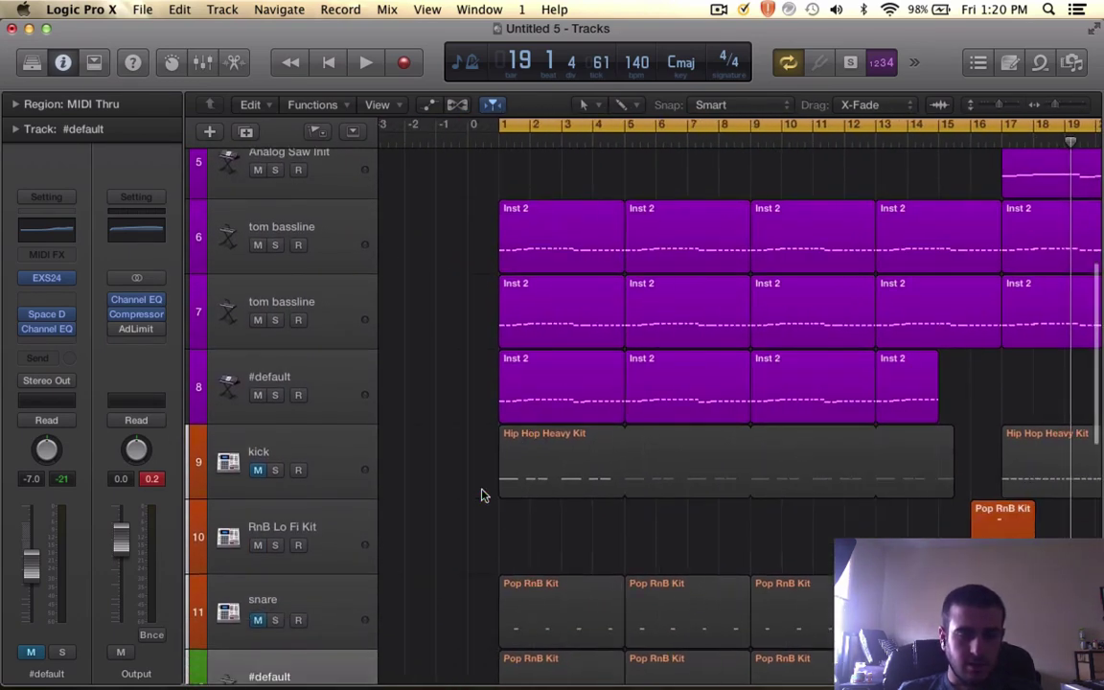
pyautogui.click(347, 388)
pyautogui.click(222, 9)
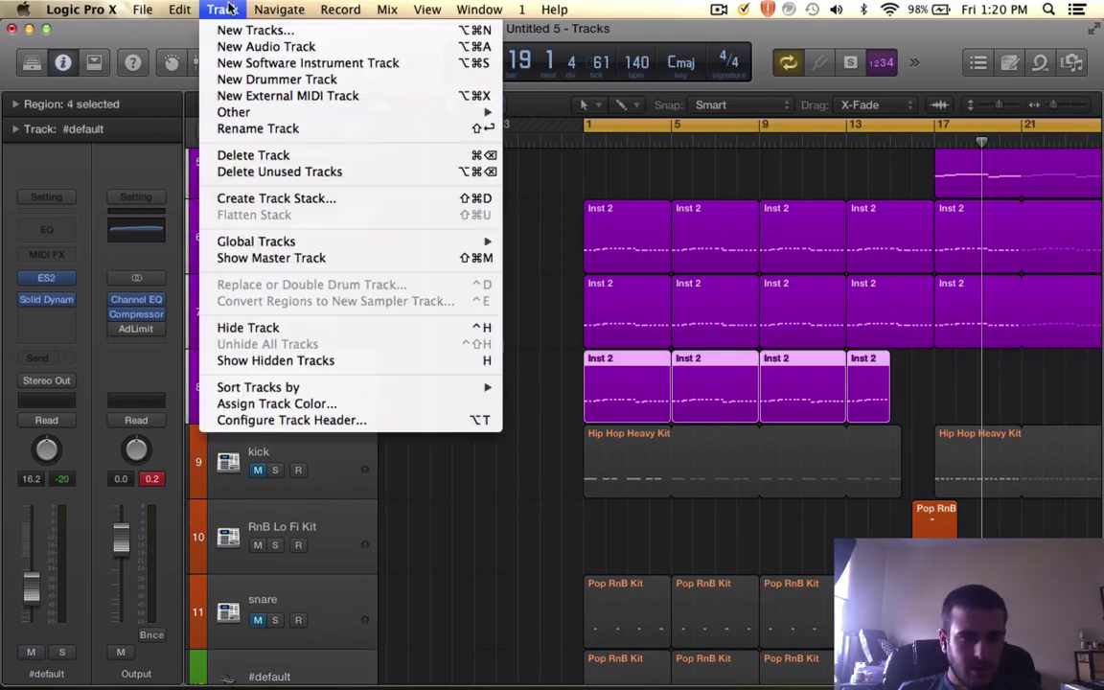
pyautogui.click(251, 64)
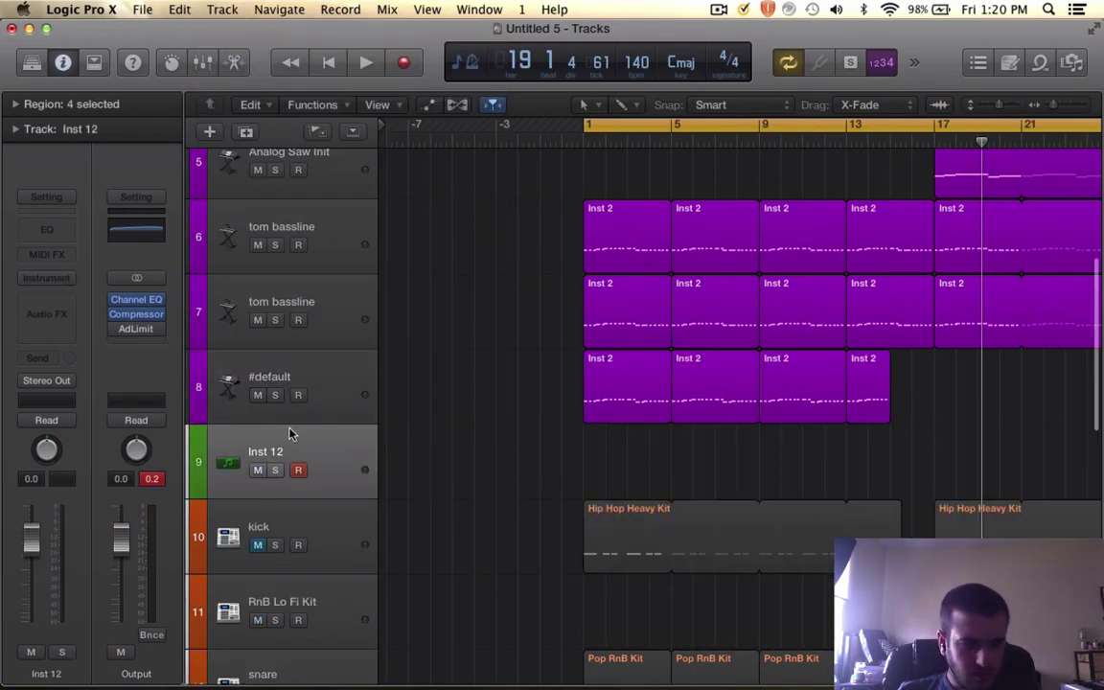
# - Play the opening bars from the start to hear the song with its drum tracks muted
pyautogui.click(46, 277)
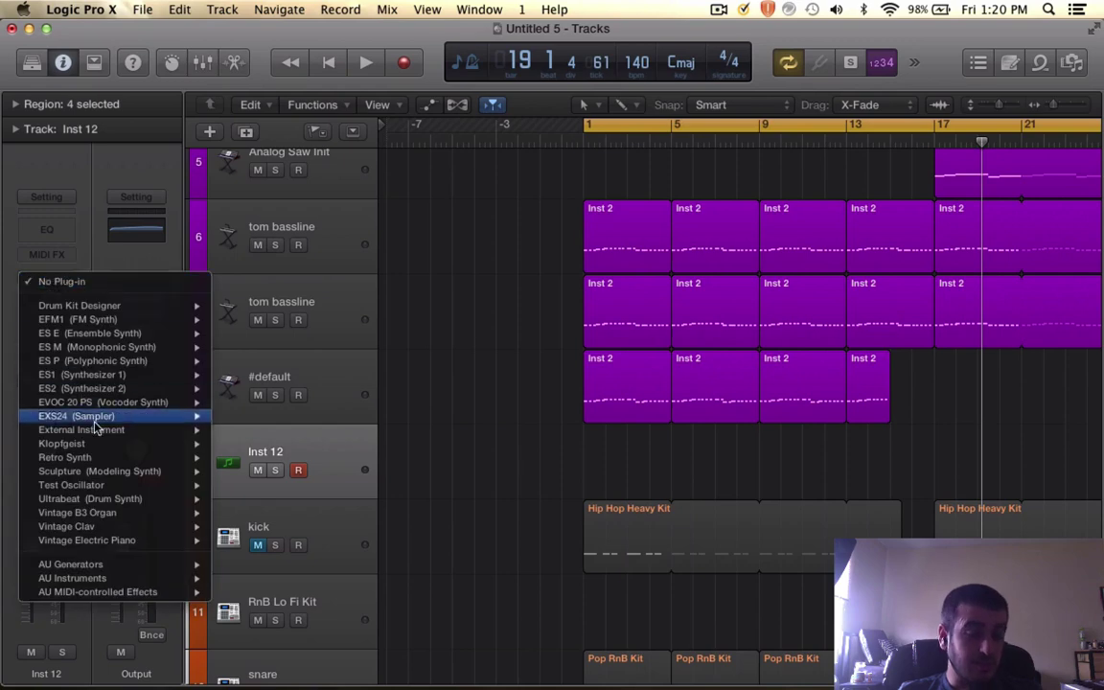
pyautogui.click(525, 450)
pyautogui.press('Return')
pyautogui.press('space')
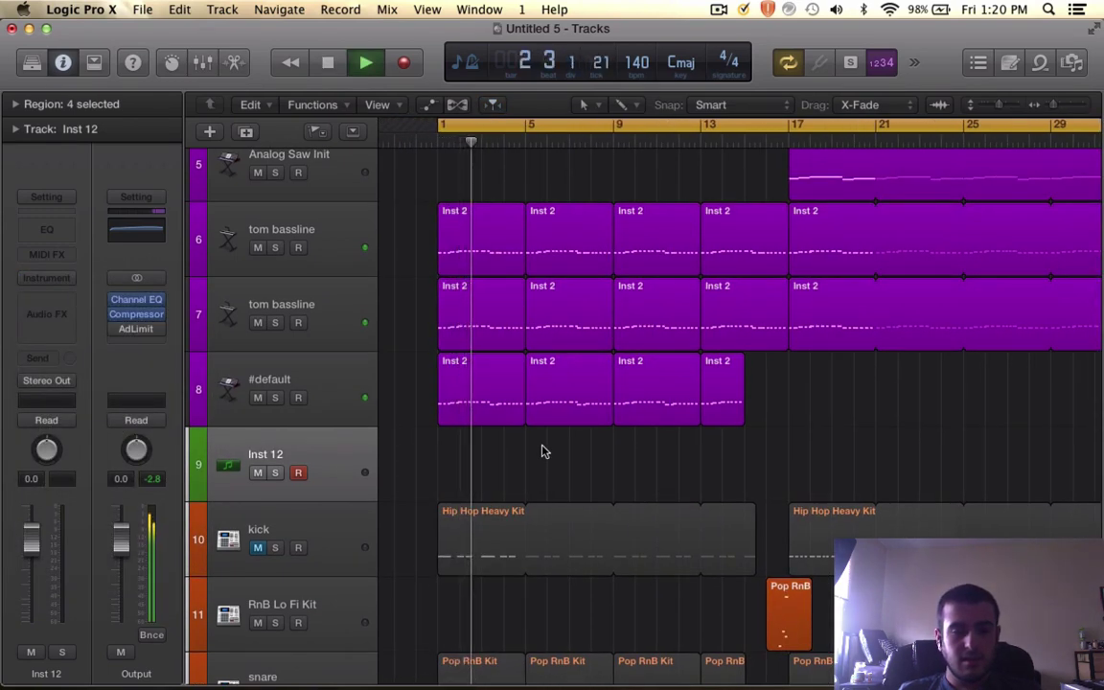
pyautogui.press('space')
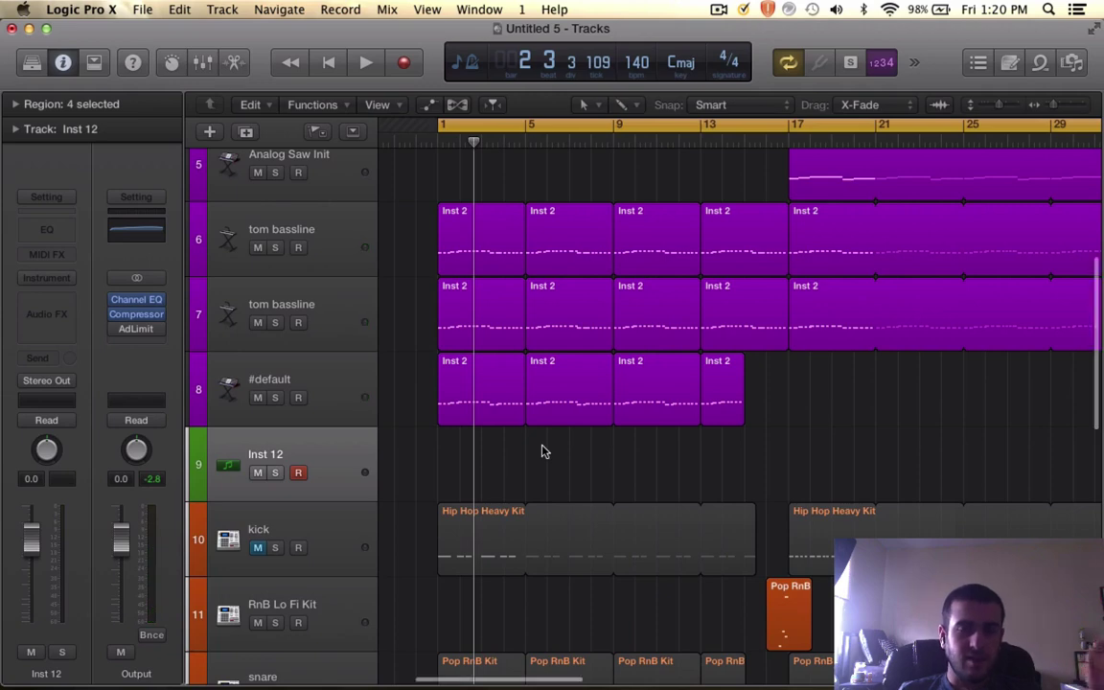
# - Examine the lead, atmo vox and bassline tracks above the new instrument track
pyautogui.scroll(5, 543, 450)
pyautogui.hscroll(-5, 542, 450)
pyautogui.hscroll(2, 543, 450)
pyautogui.hscroll(1, 651, 507)
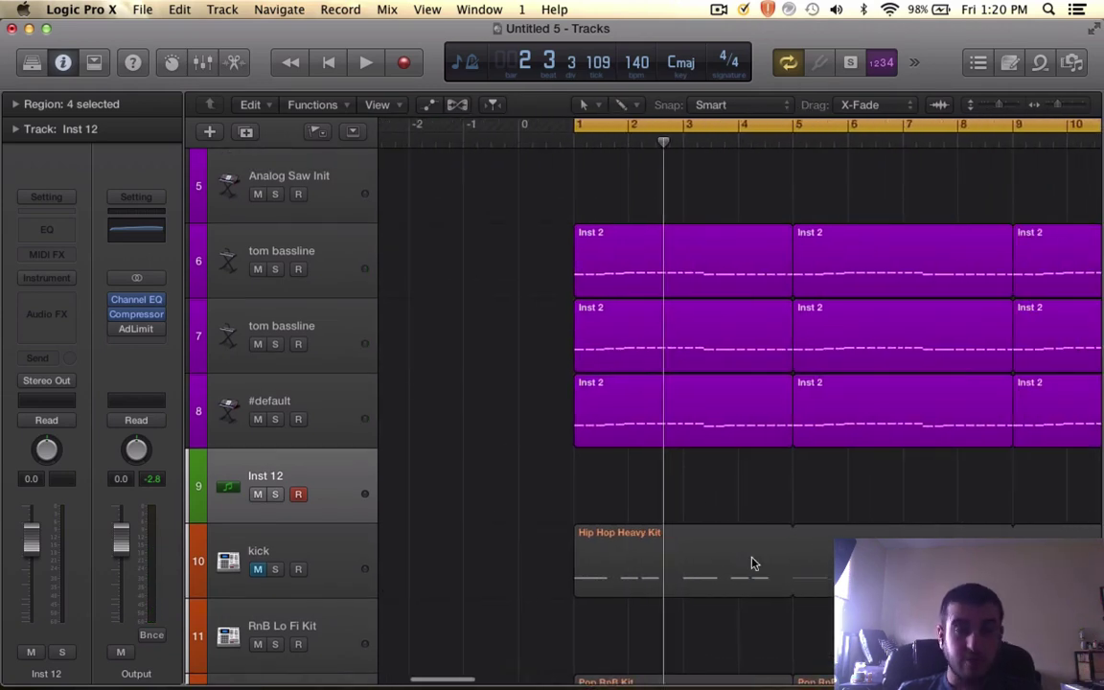
pyautogui.scroll(5, 687, 229)
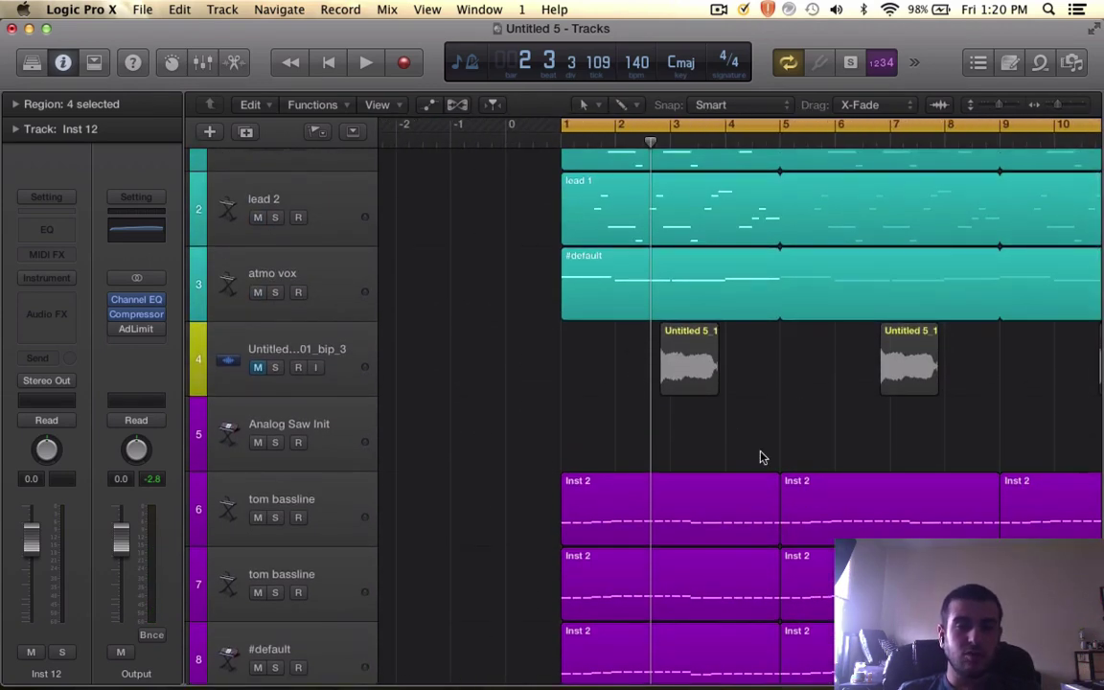
pyautogui.scroll(-4, 760, 457)
pyautogui.hscroll(1, 760, 457)
pyautogui.scroll(1, 279, 385)
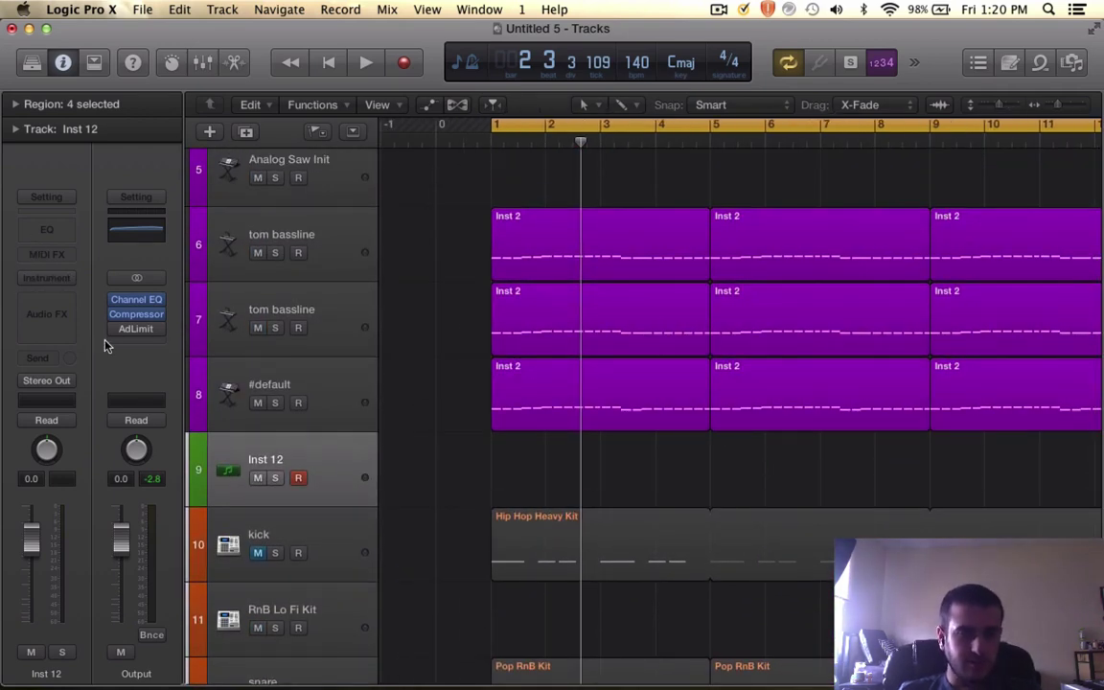
# - Load Ultrabeat in stereo on the new instrument track and choose the Gritty Funk drum kit for it
pyautogui.click(46, 279)
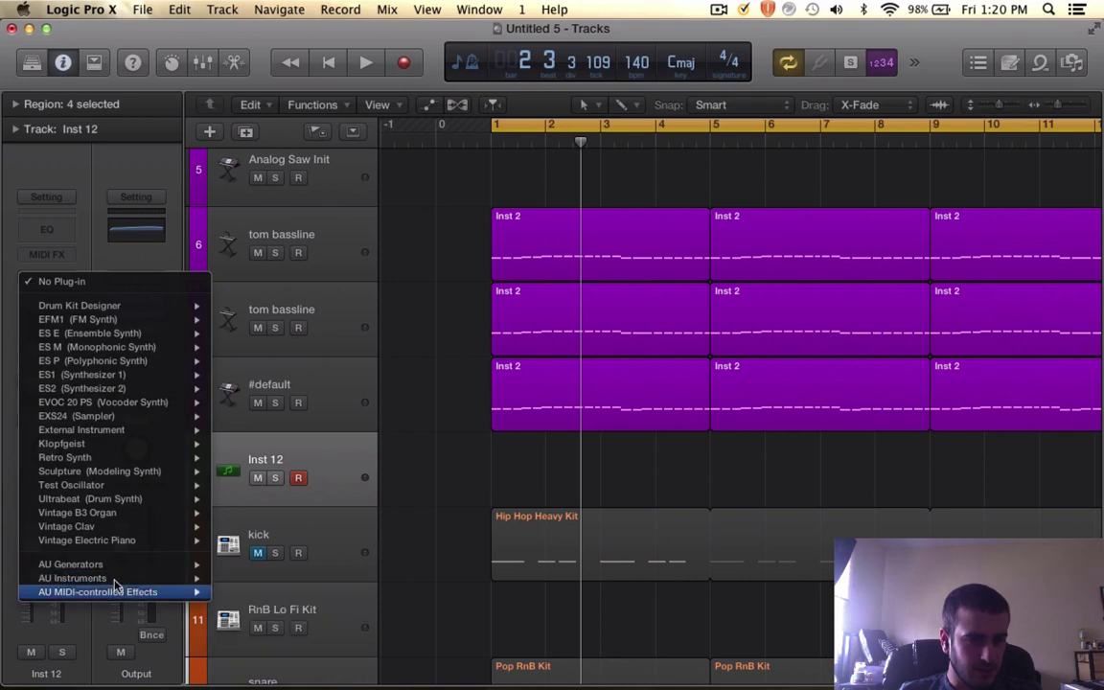
pyautogui.moveTo(113, 417)
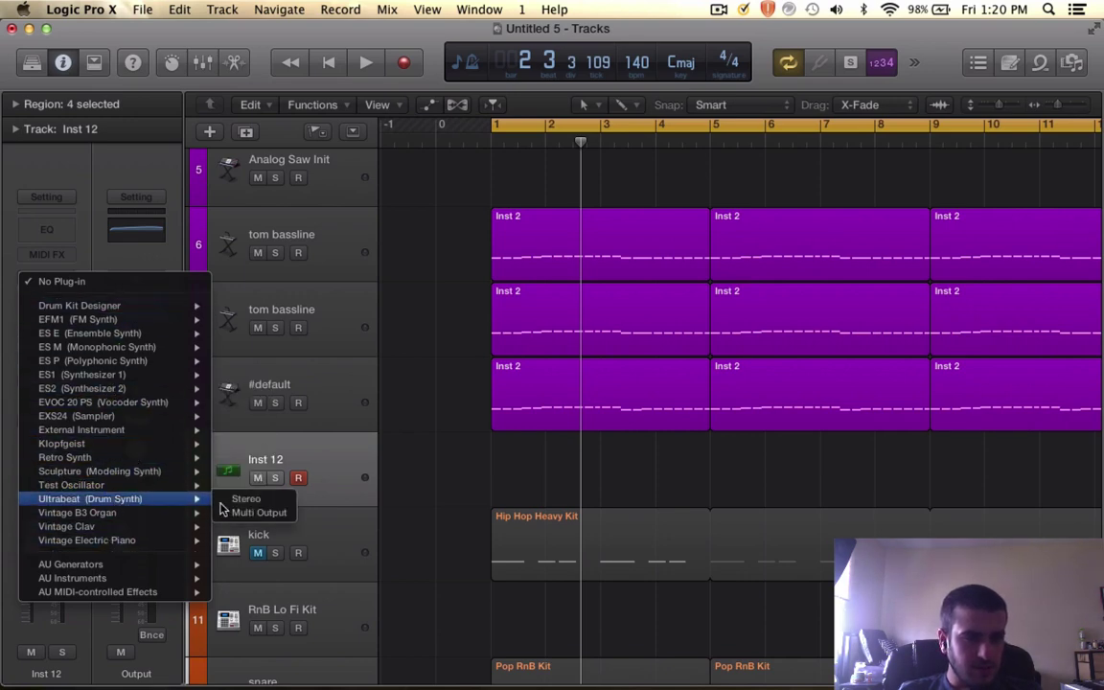
pyautogui.click(247, 500)
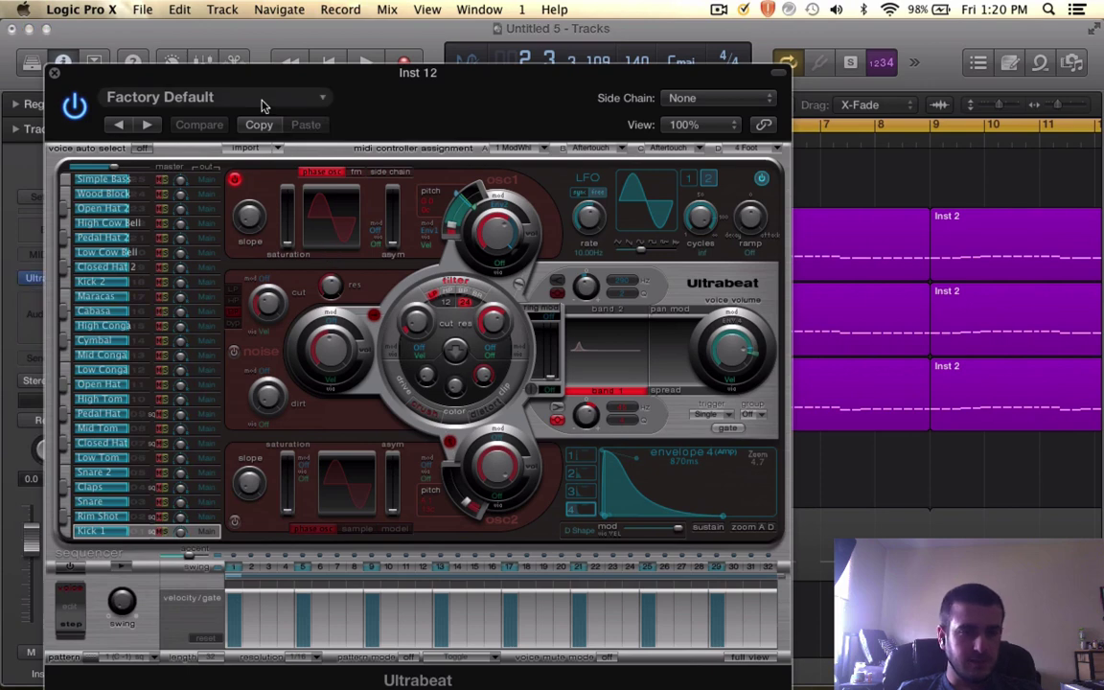
pyautogui.click(263, 99)
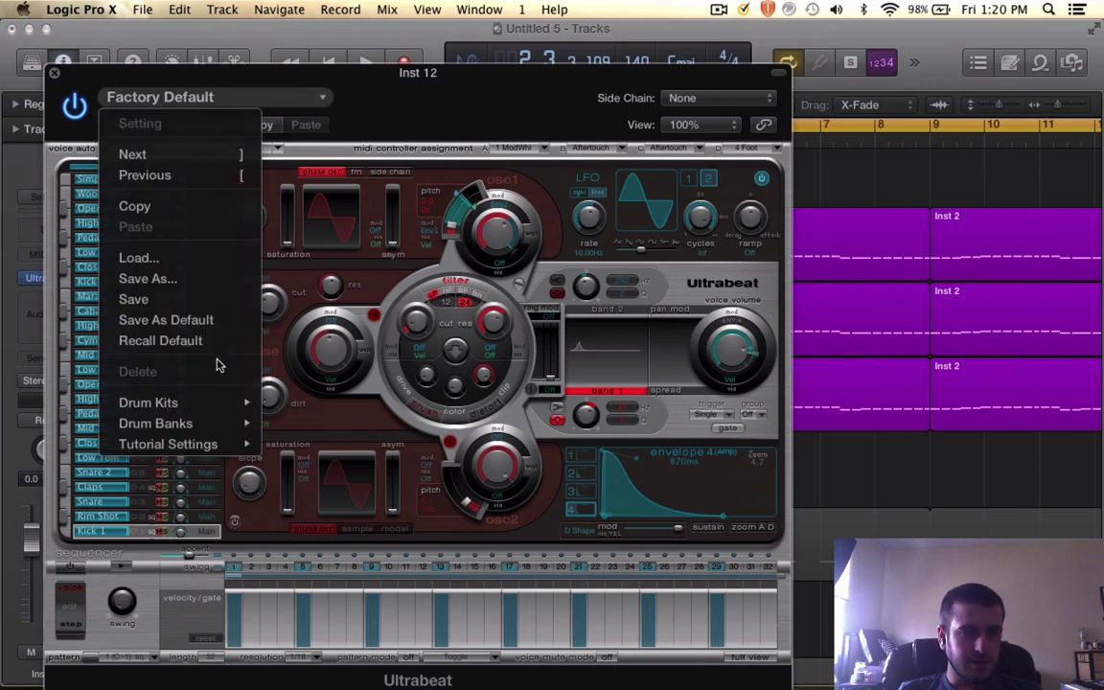
pyautogui.moveTo(217, 399)
pyautogui.scroll(-2, 312, 436)
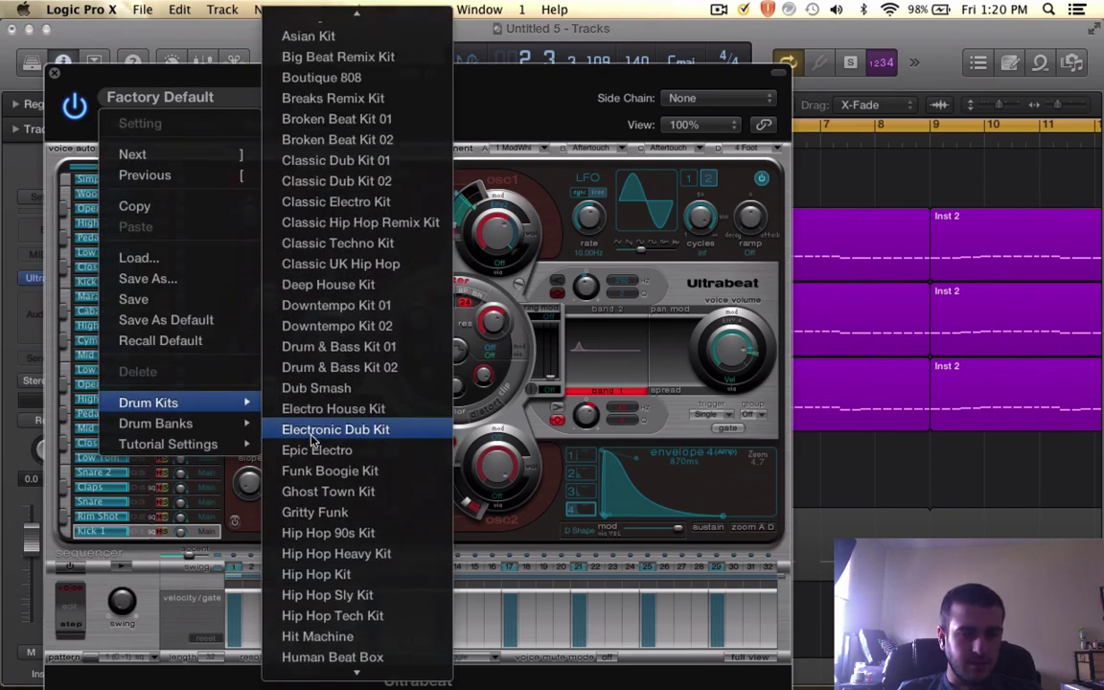
pyautogui.click(315, 512)
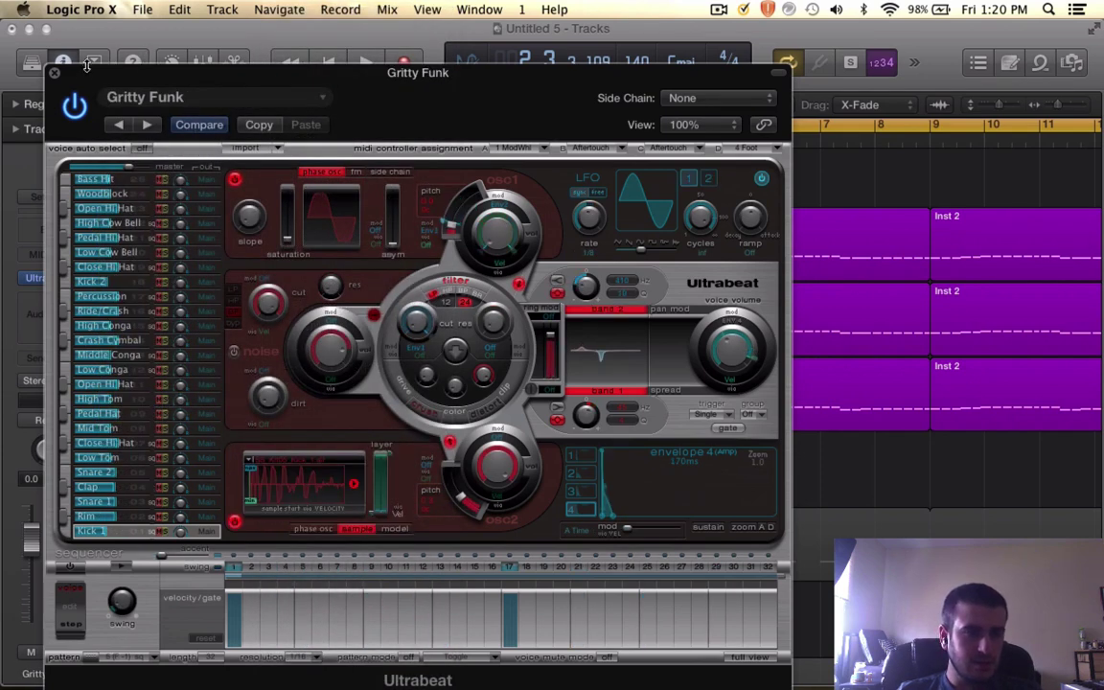
pyautogui.click(54, 74)
# - Create an empty four-bar MIDI region from bar 1 to bar 5 on the Gritty Funk track and open it in the Piano Roll
pyautogui.click(525, 446)
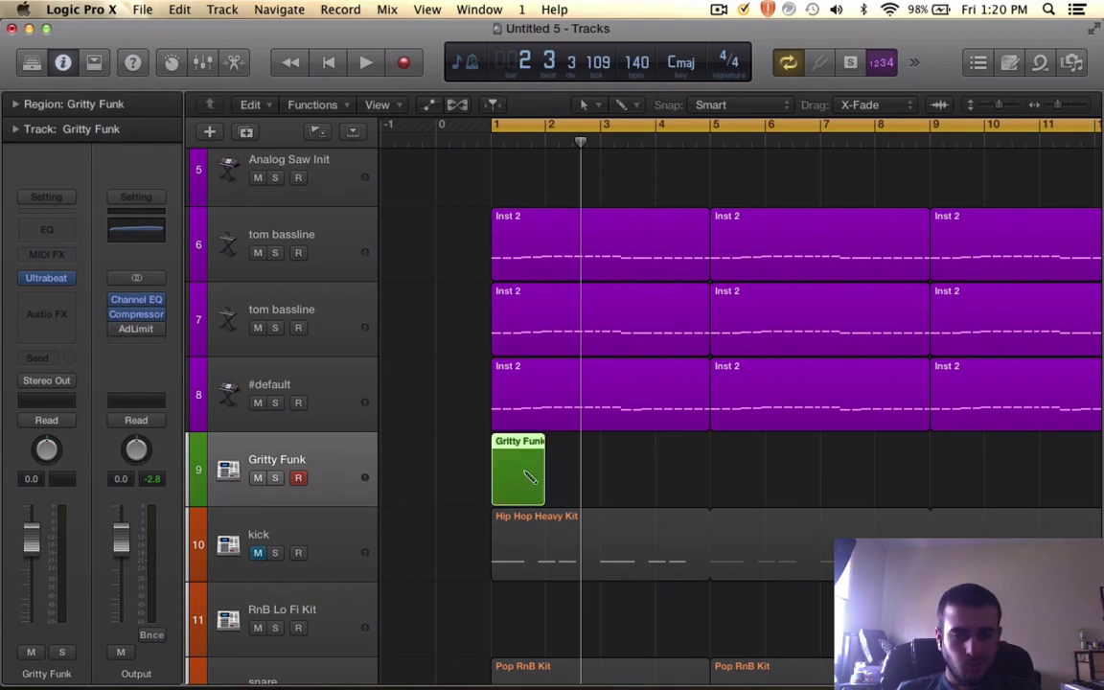
pyautogui.moveTo(539, 484); pyautogui.dragTo(709, 480)
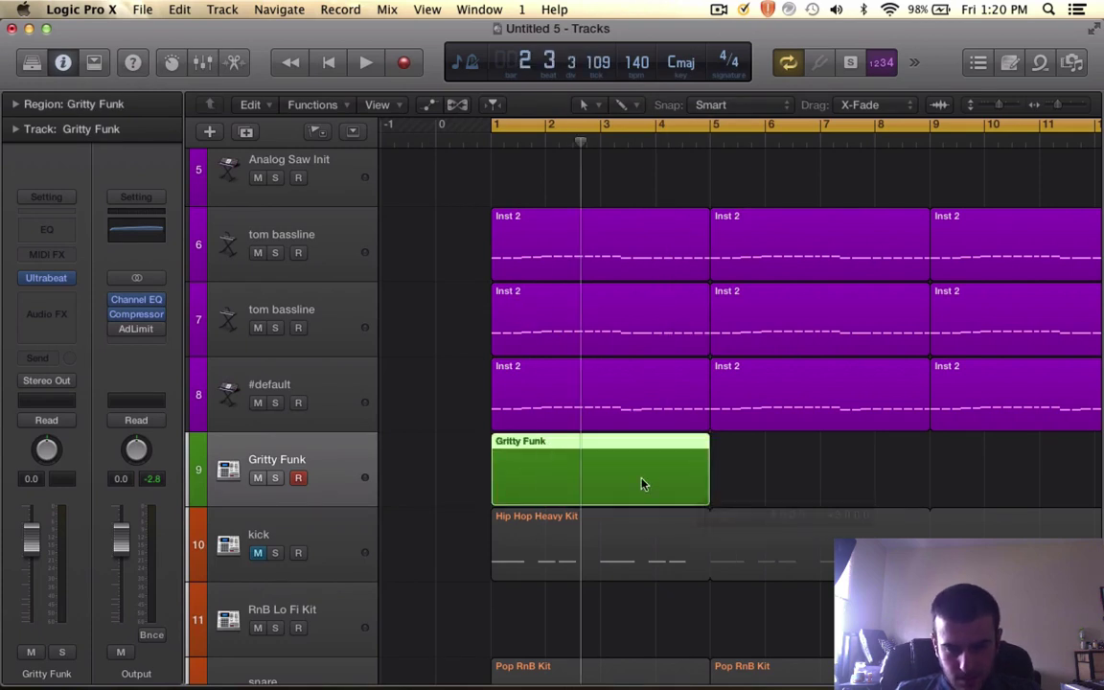
pyautogui.doubleClick(643, 481)
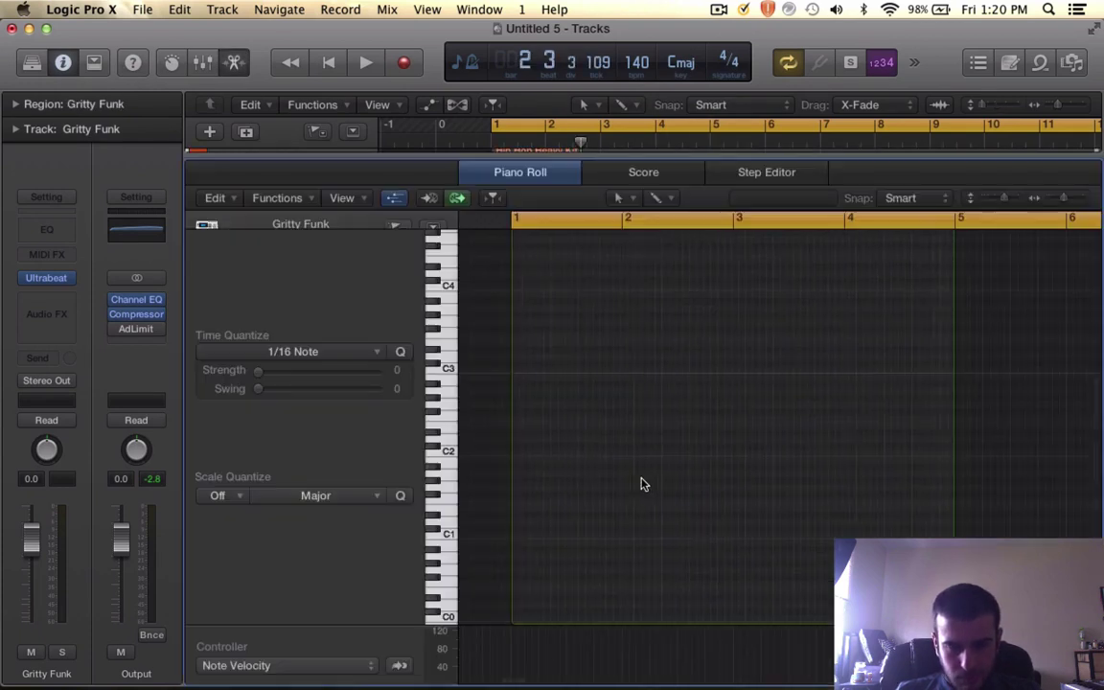
# - Audition the kit sound on C2 and lower the Gritty Funk track's volume to -6.6 dB
pyautogui.click(441, 454)
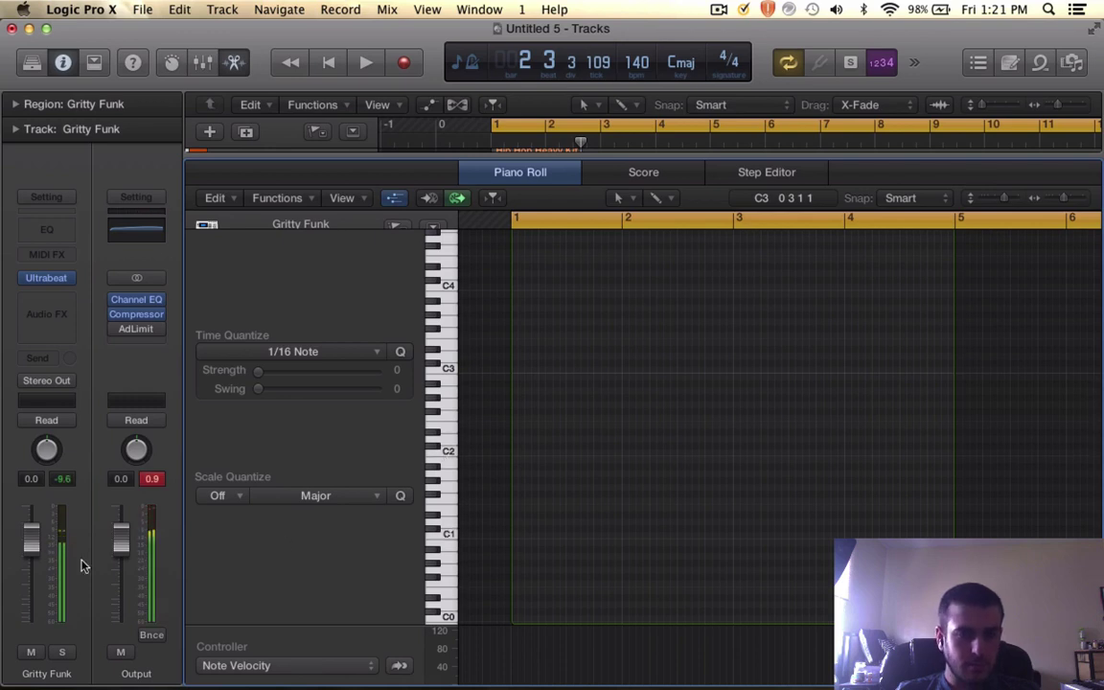
pyautogui.moveTo(36, 557); pyautogui.dragTo(36, 582)
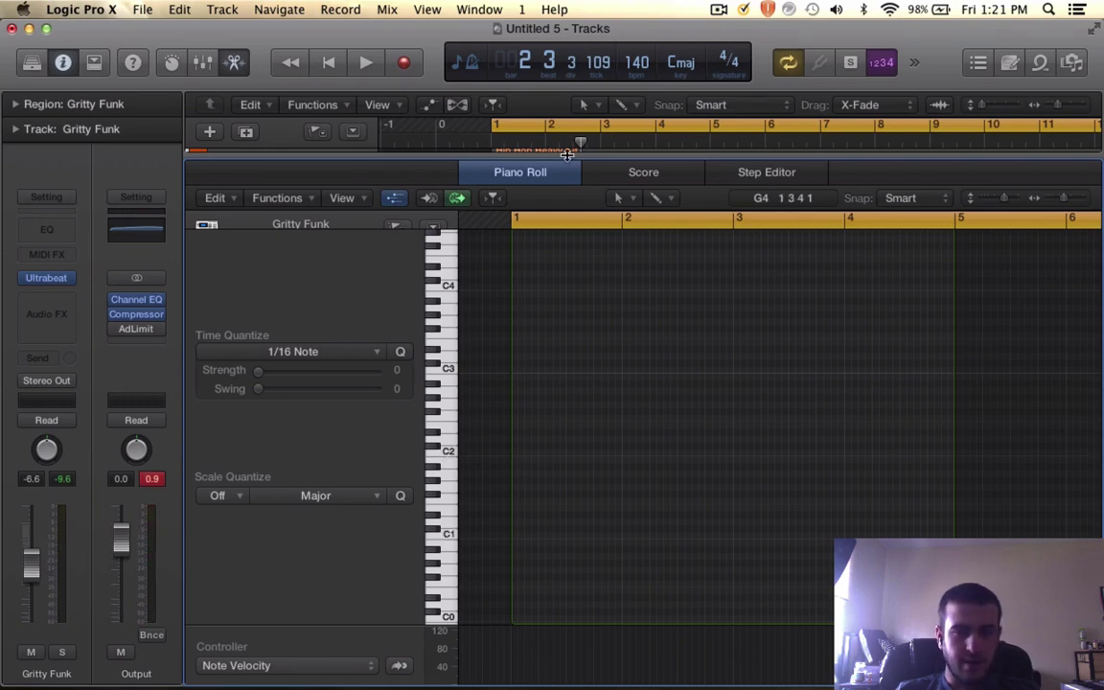
# - Shrink the Piano Roll so more of the arrangement's tracks can be viewed above it
pyautogui.moveTo(567, 154); pyautogui.dragTo(568, 508)
pyautogui.scroll(1, 569, 235)
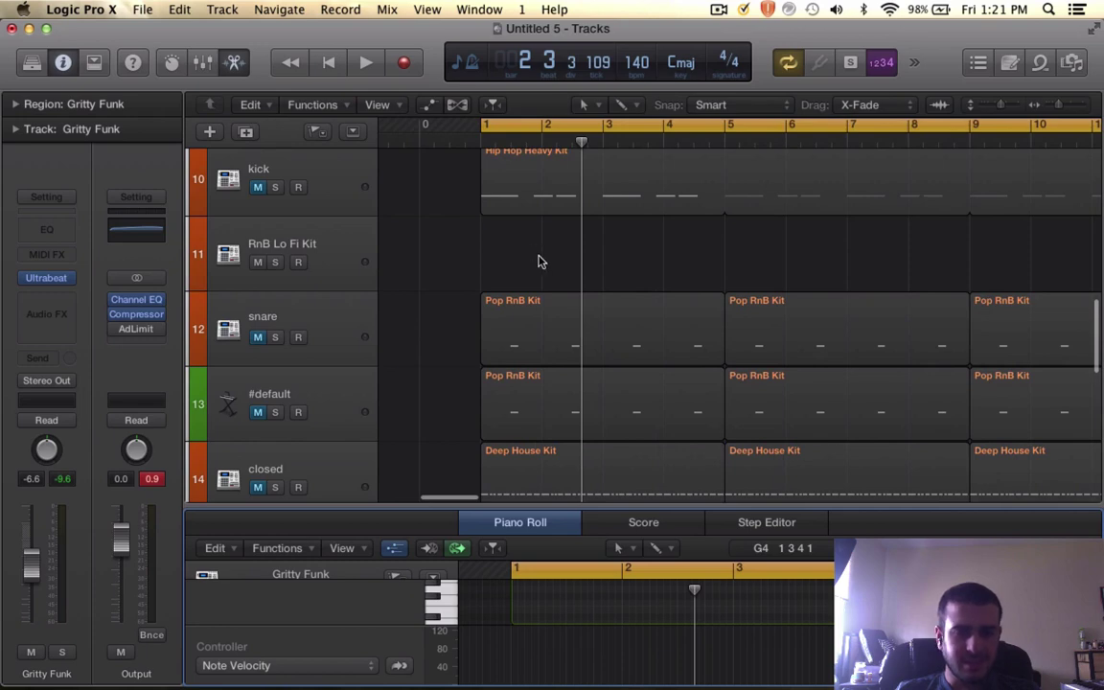
# - Open Ultrabeat on the Gritty Funk track, look through its list of drum kits, and close it without changing the kit
pyautogui.scroll(-5, 539, 261)
pyautogui.scroll(9, 538, 261)
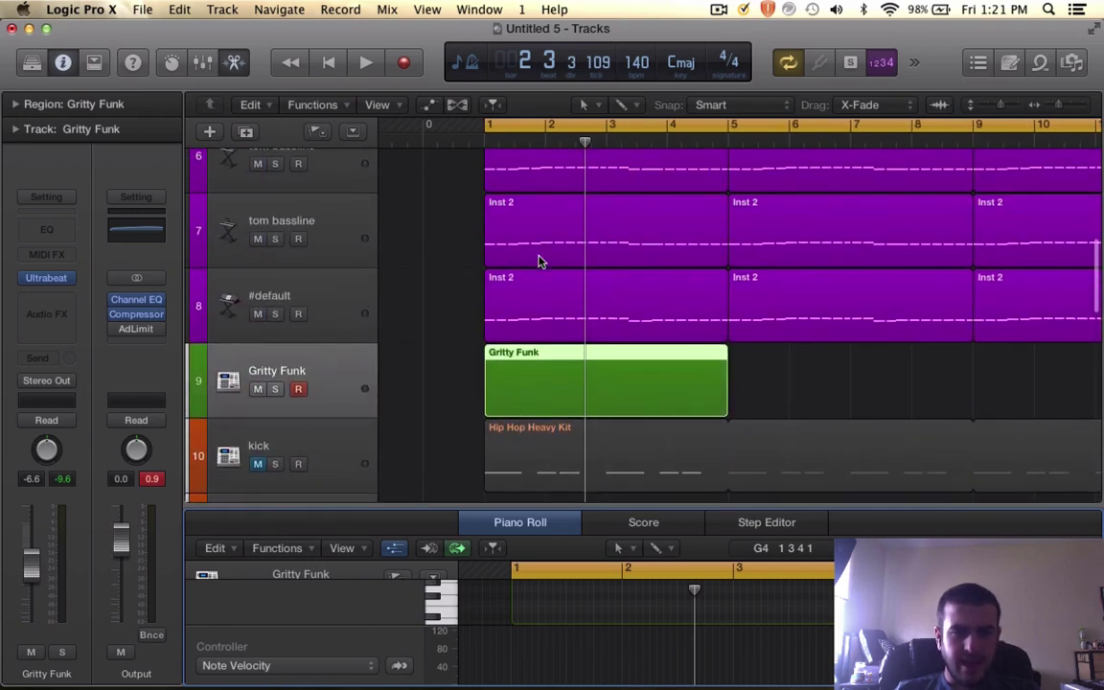
pyautogui.click(136, 228)
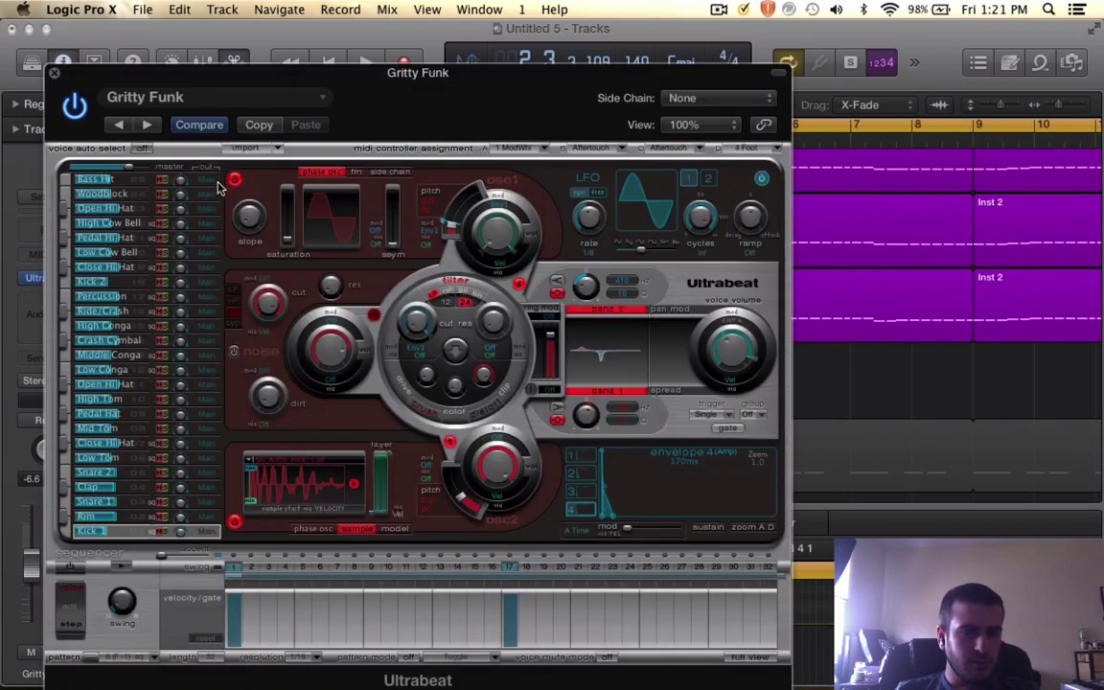
pyautogui.click(202, 94)
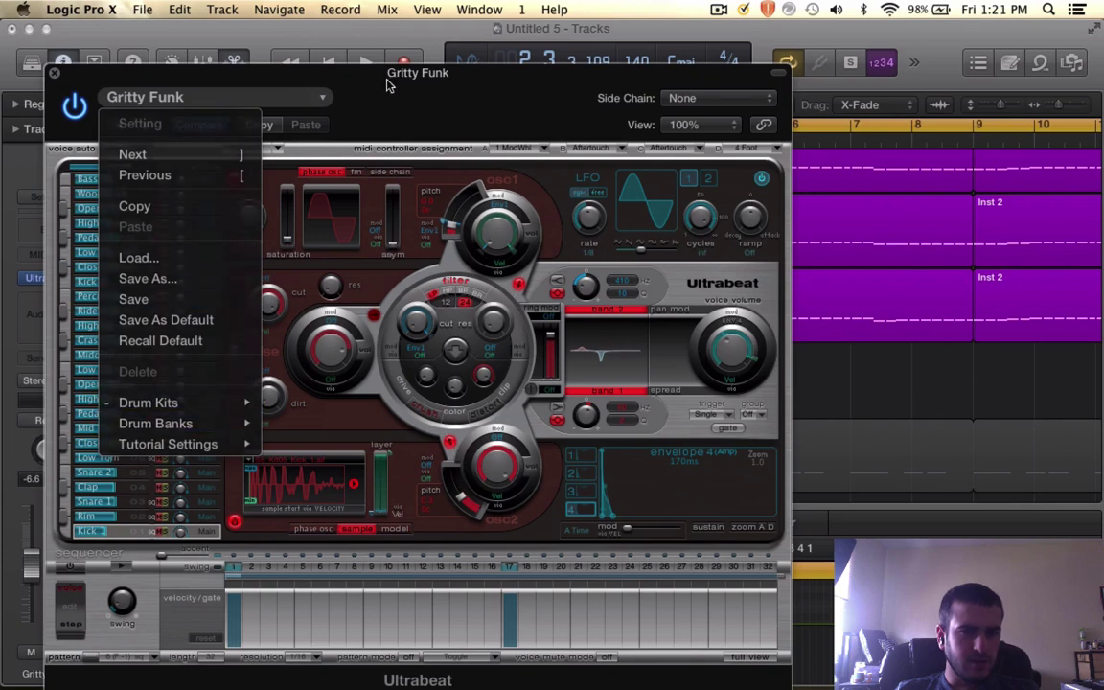
pyautogui.click(219, 119)
pyautogui.click(209, 100)
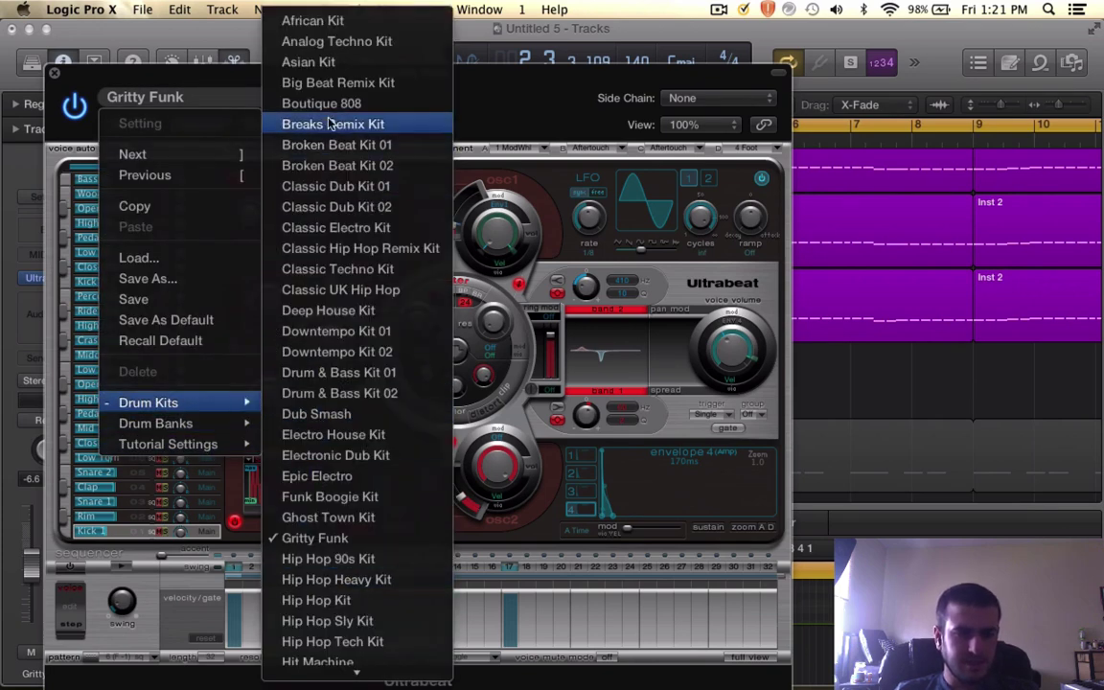
pyautogui.scroll(-8, 312, 531)
pyautogui.scroll(-6, 311, 531)
pyautogui.scroll(14, 307, 522)
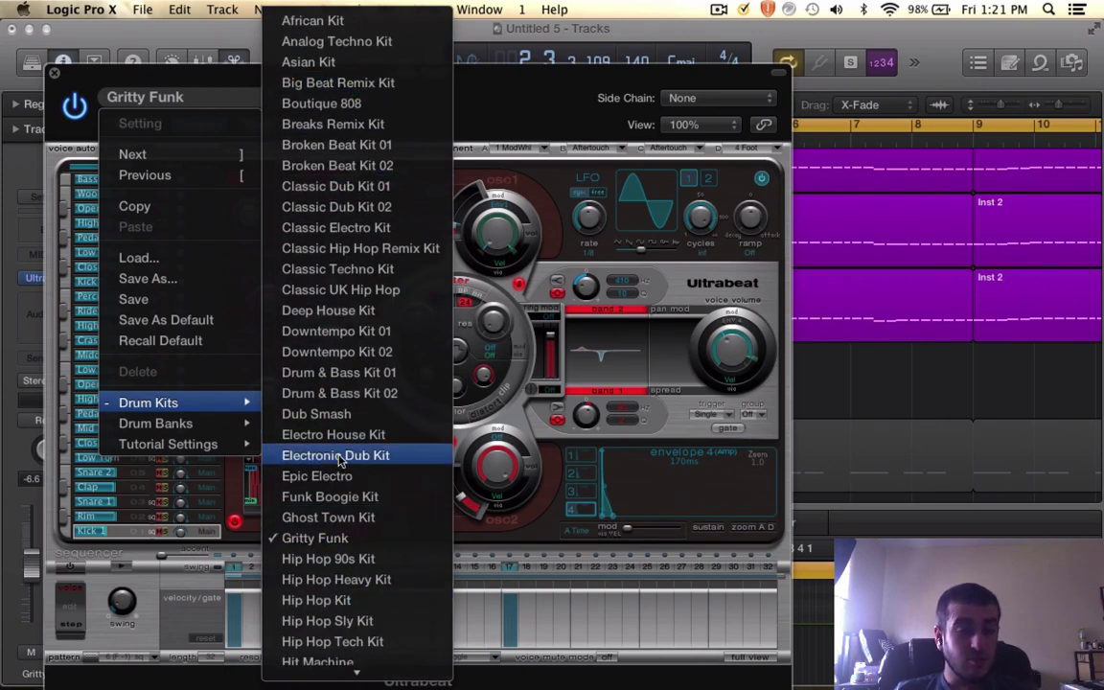
pyautogui.click(470, 77)
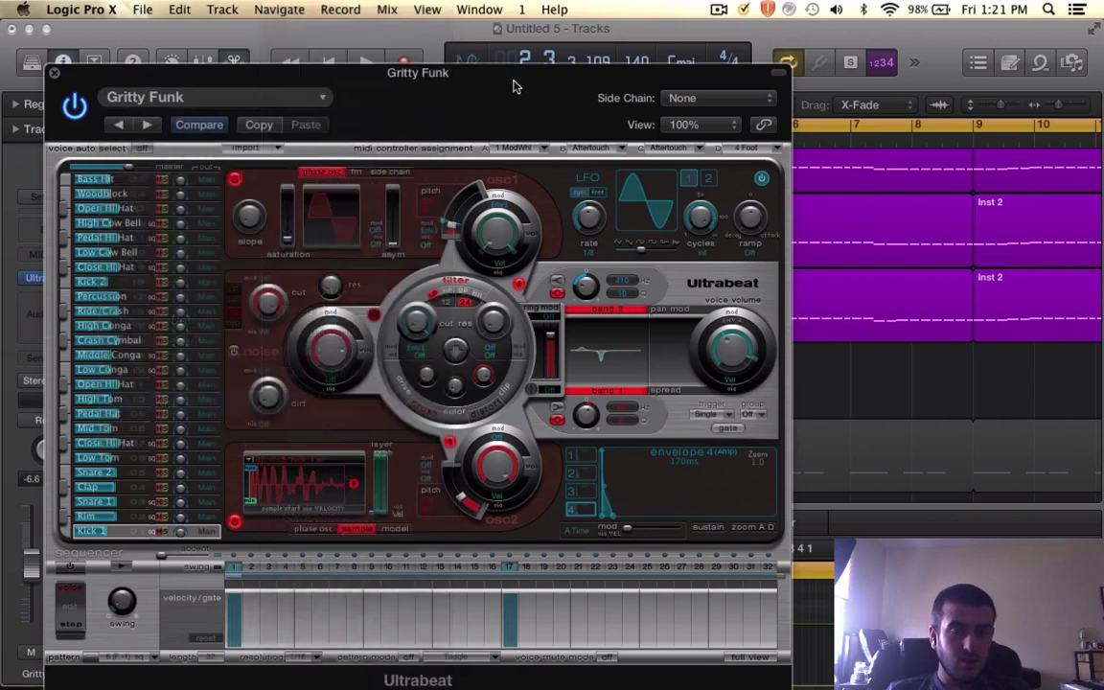
pyautogui.click(57, 75)
pyautogui.click(650, 393)
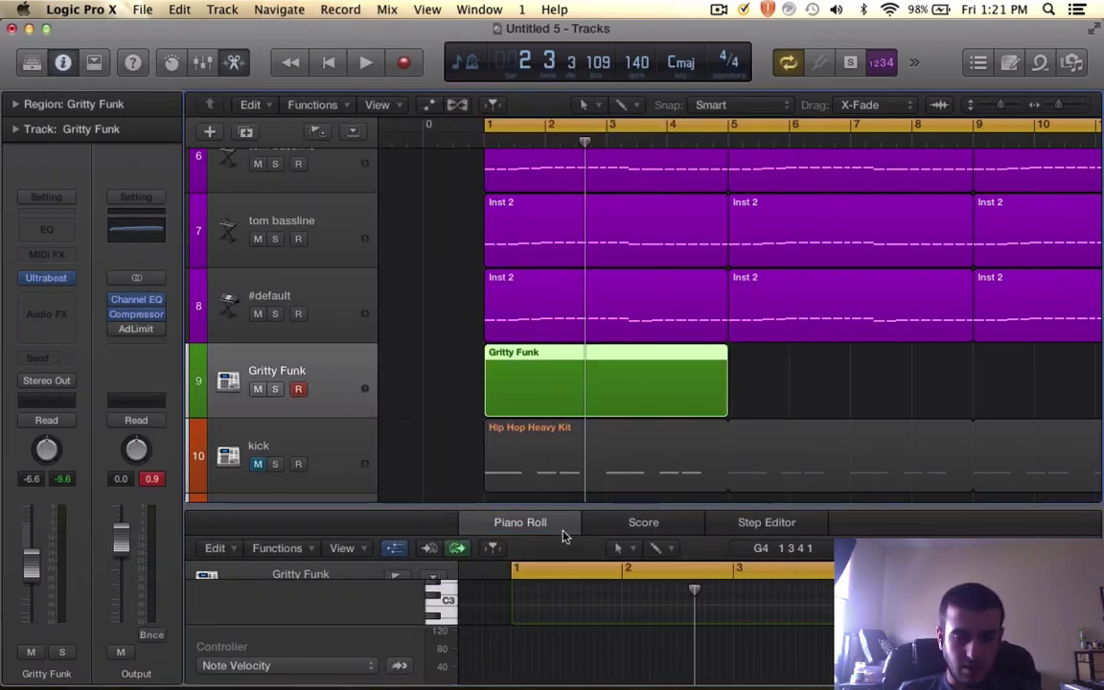
# - Enlarge the Piano Roll editor and audition the Gritty Funk kit's kick sound on C1
pyautogui.moveTo(564, 513); pyautogui.dragTo(596, 370)
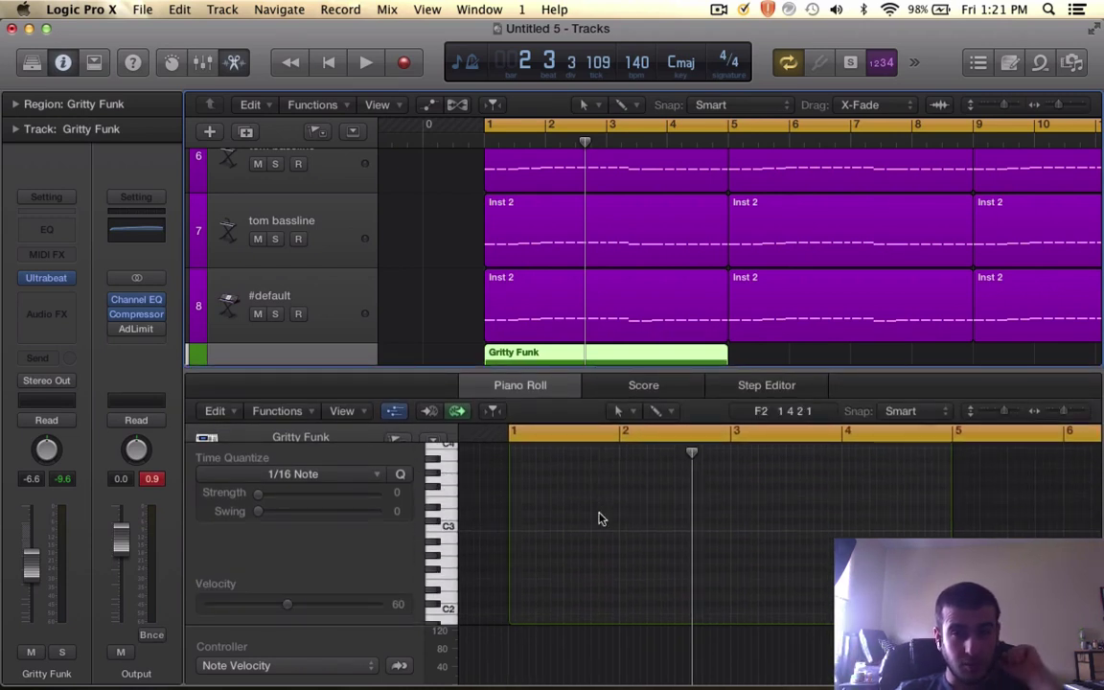
pyautogui.scroll(-4, 599, 179)
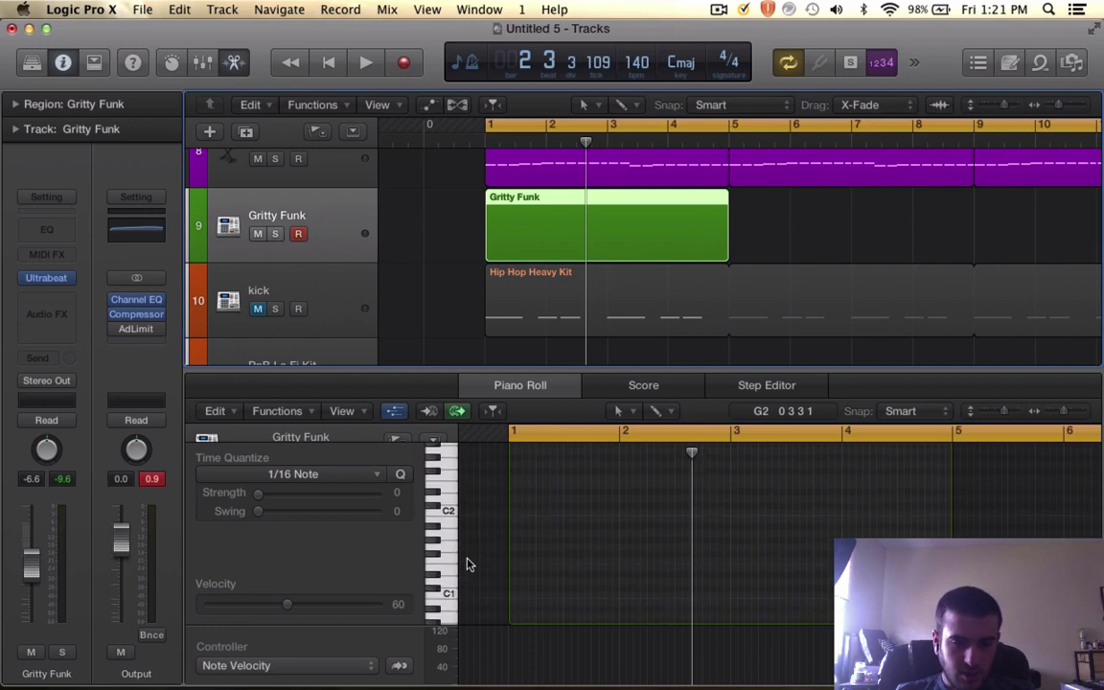
pyautogui.scroll(-3, 455, 574)
pyautogui.click(448, 591)
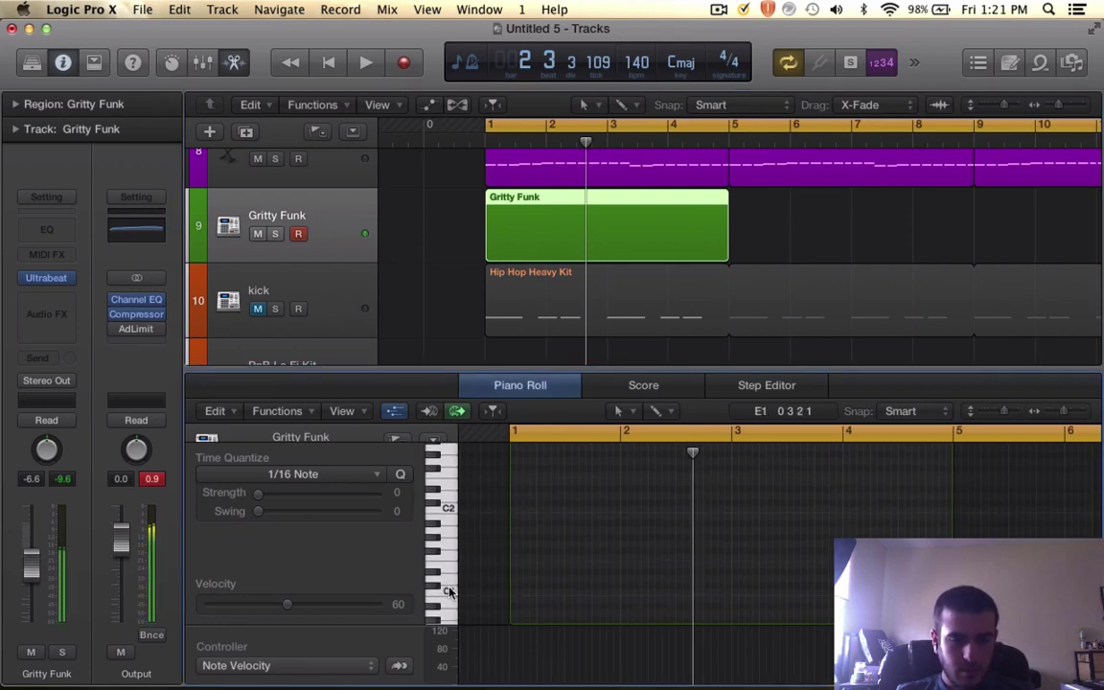
# - Draw two C1 kick notes in the Piano Roll, one at the start of bar 1 and one just before bar 2
pyautogui.keyDown('super'); pyautogui.click(513, 593); pyautogui.keyUp('super')
pyautogui.scroll(3, 550, 596)
pyautogui.hscroll(-3, 551, 596)
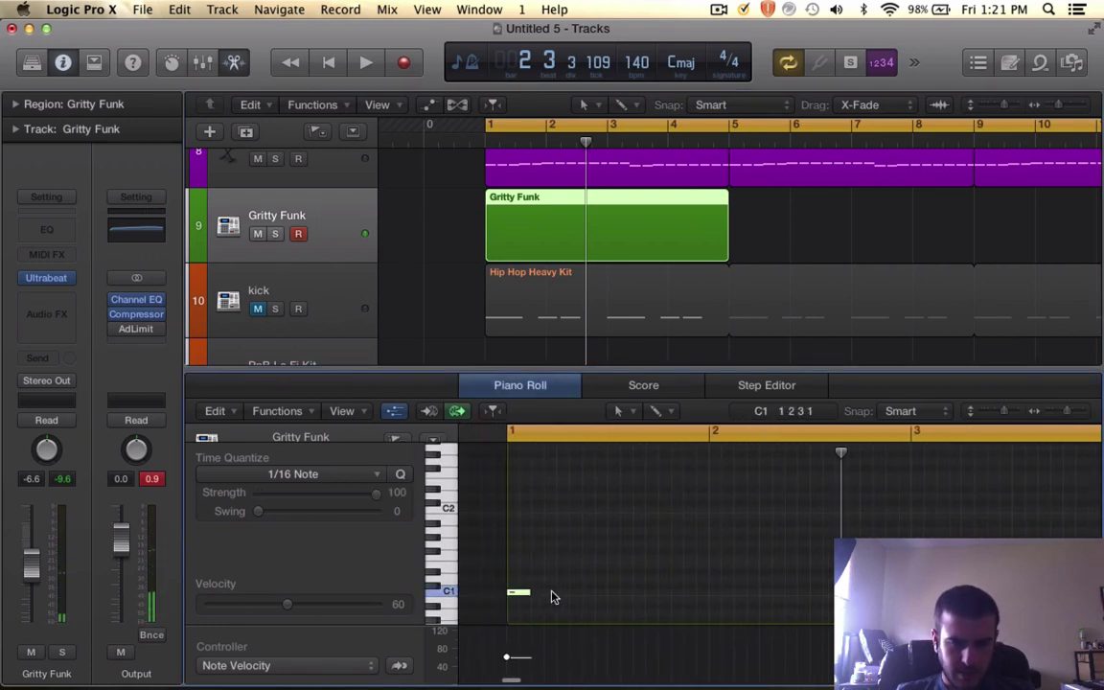
pyautogui.scroll(-2, 550, 596)
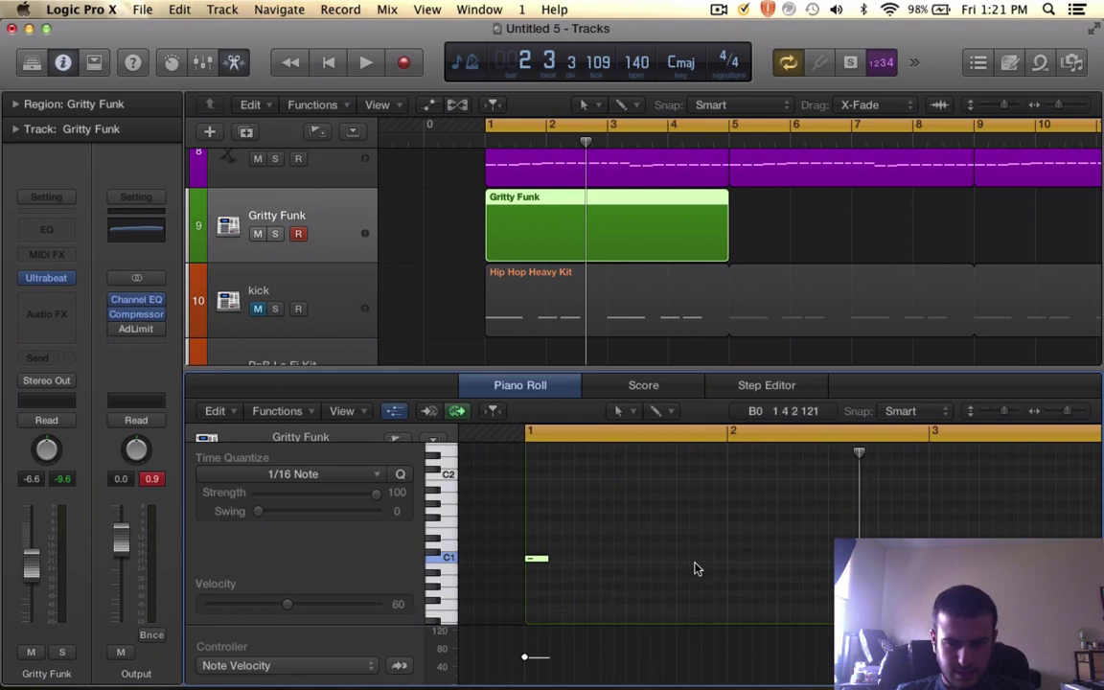
pyautogui.keyDown('super'); pyautogui.click(706, 558); pyautogui.keyUp('super')
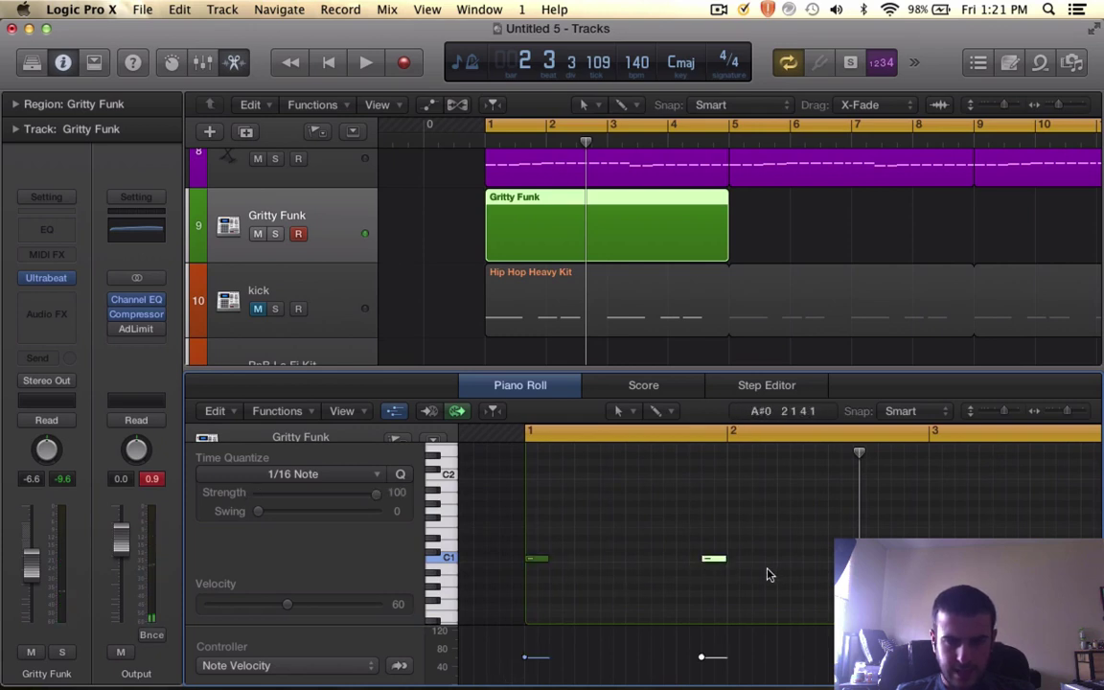
# - Solo the Gritty Funk track and play back its two kick notes
pyautogui.press('space')
pyautogui.press('space')
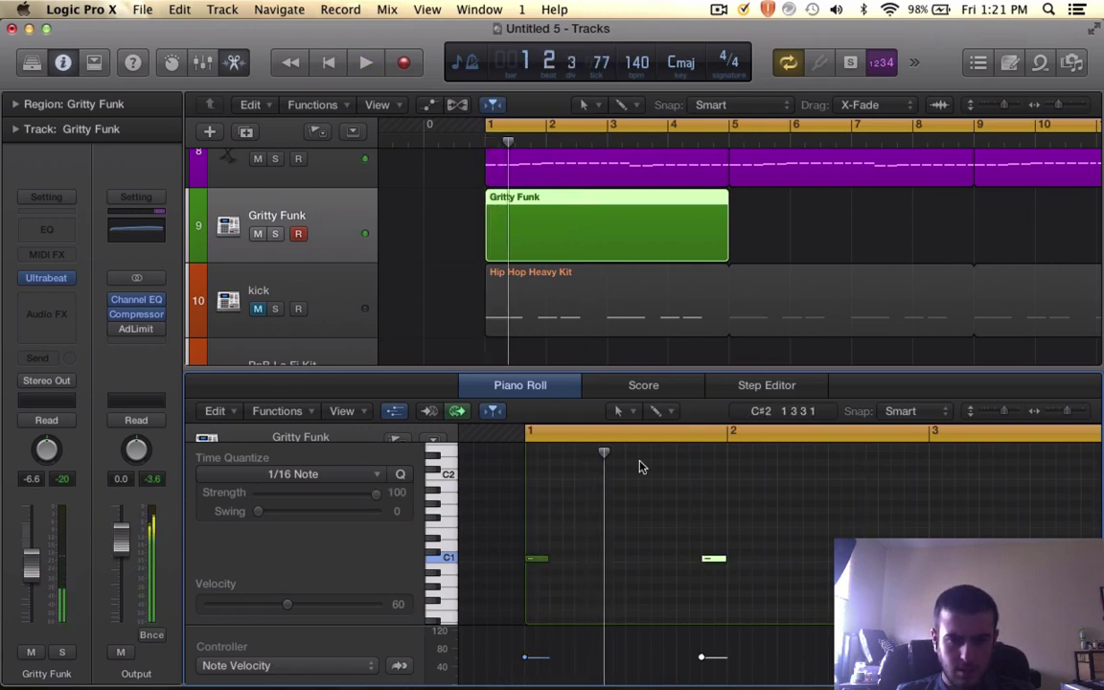
pyautogui.click(273, 235)
pyautogui.press('space')
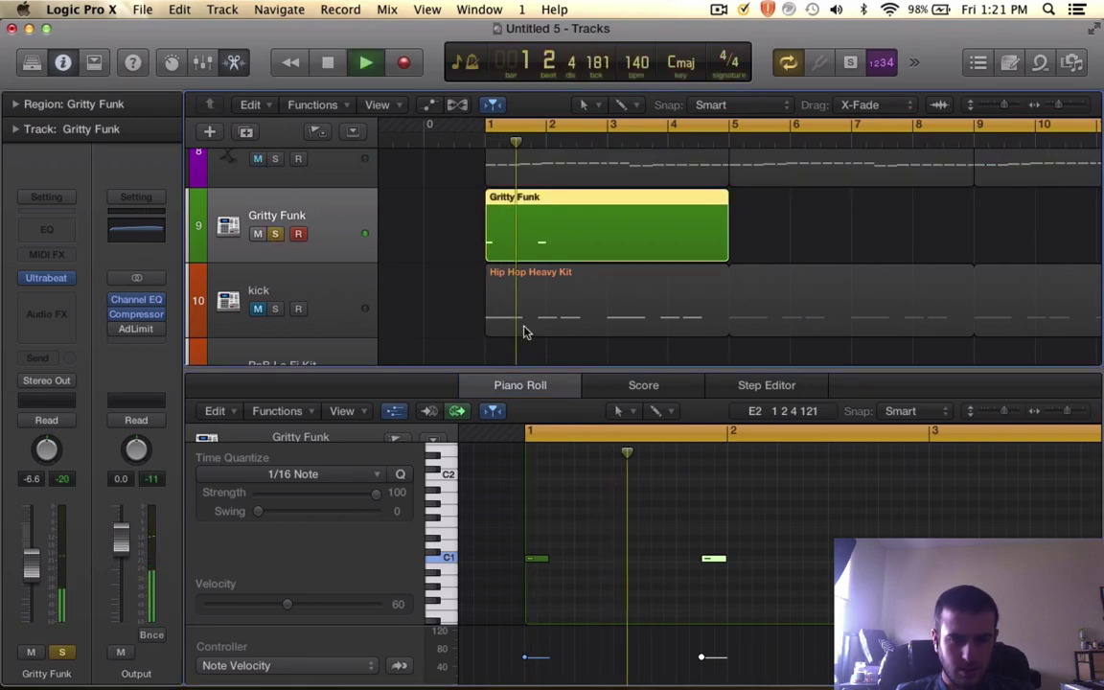
pyautogui.press('space')
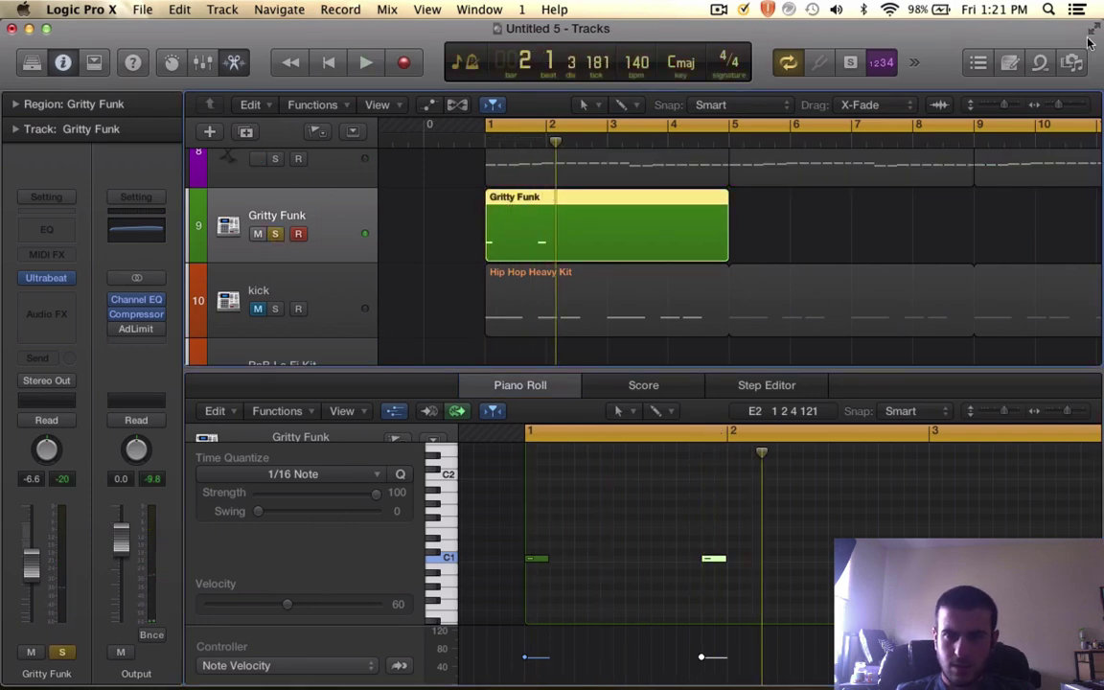
# - Turn on the metronome click in full-screen view and play the soloed kick pattern against it
pyautogui.click(1087, 38)
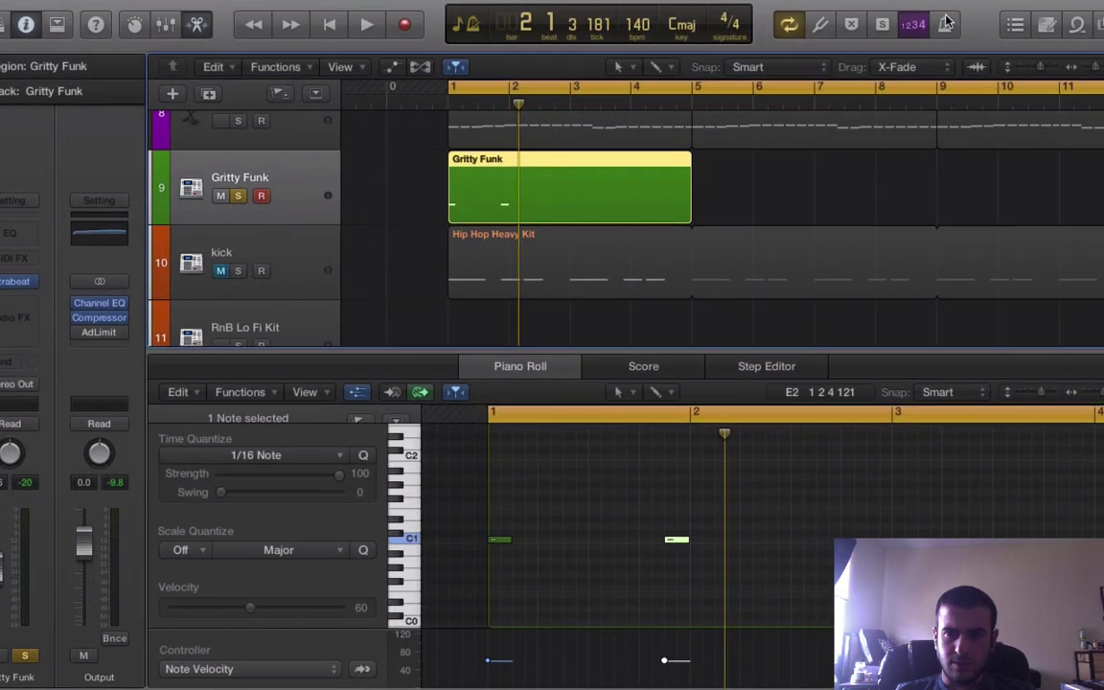
pyautogui.click(946, 22)
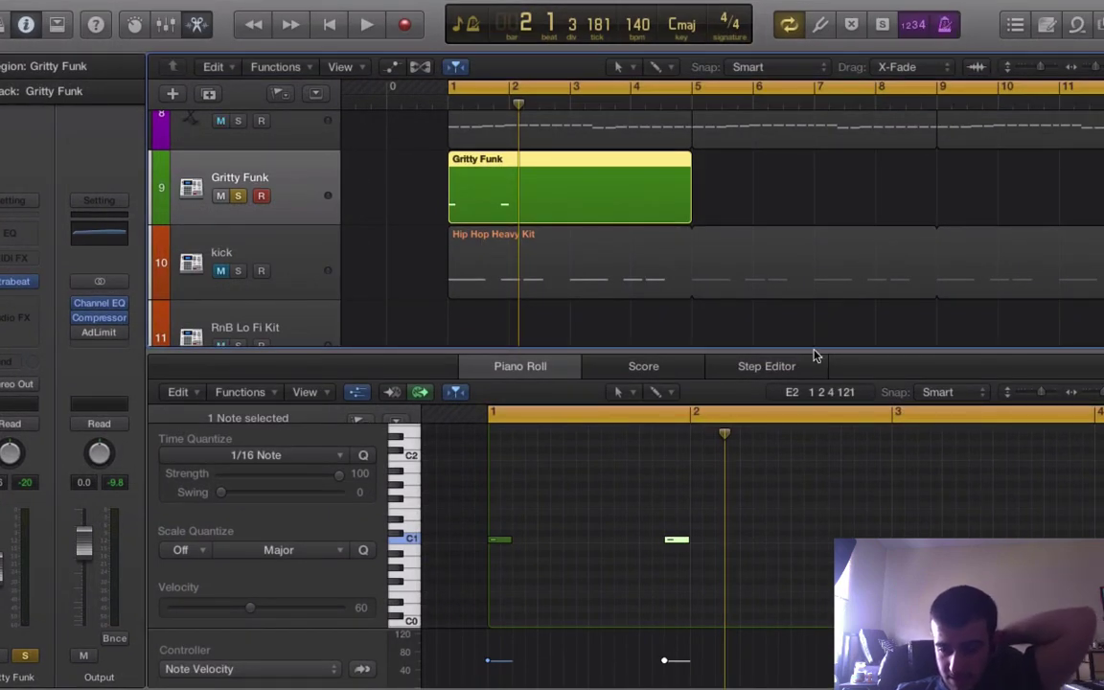
pyautogui.press('super+Right')
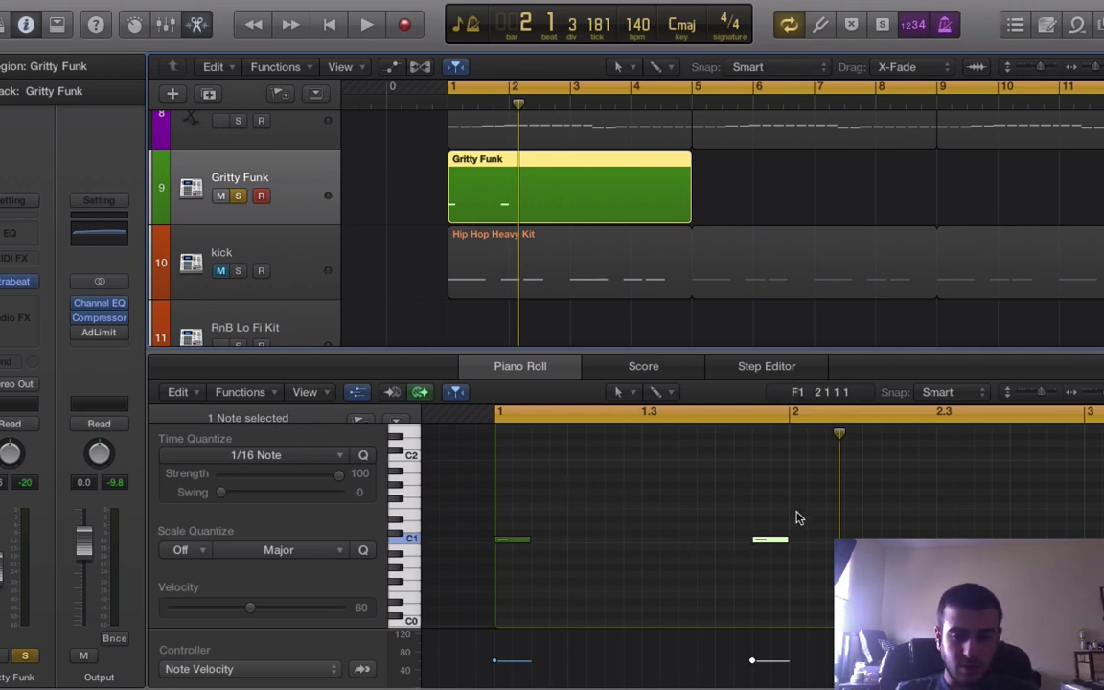
pyautogui.click(725, 585)
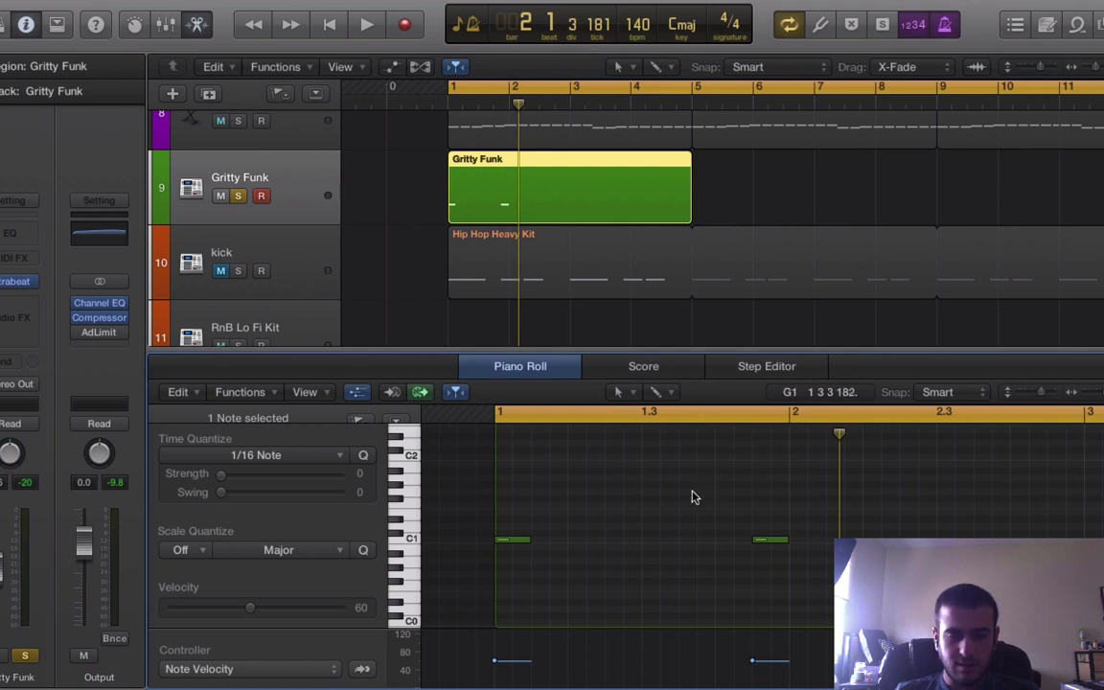
pyautogui.scroll(-5, 690, 510)
pyautogui.hscroll(2, 690, 510)
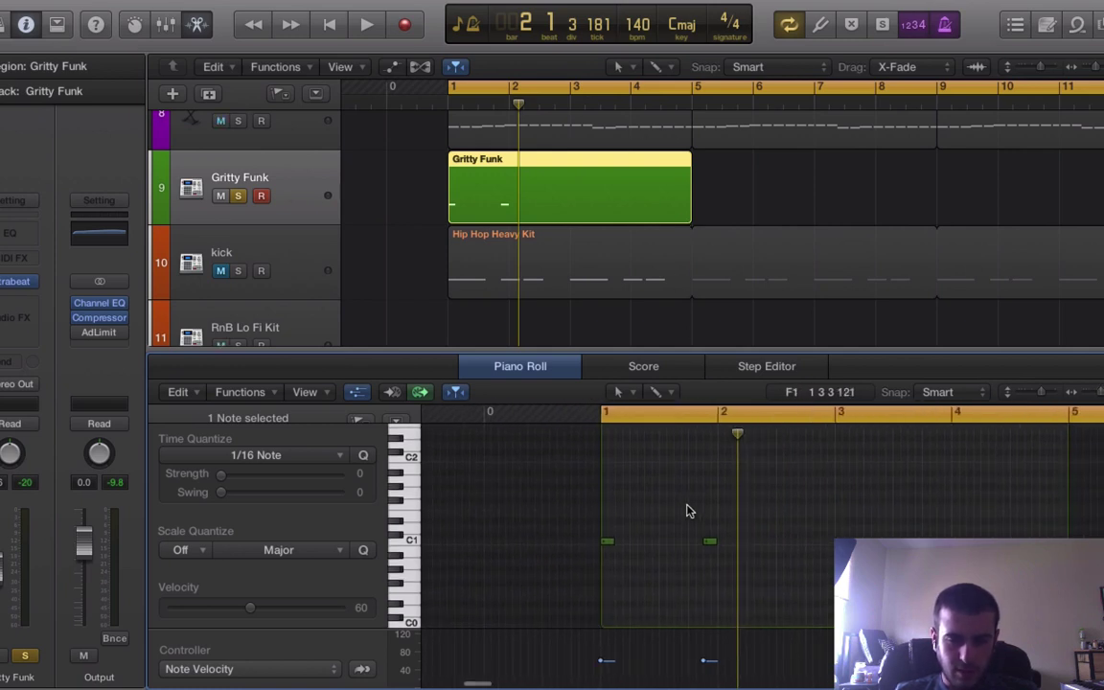
pyautogui.press('space')
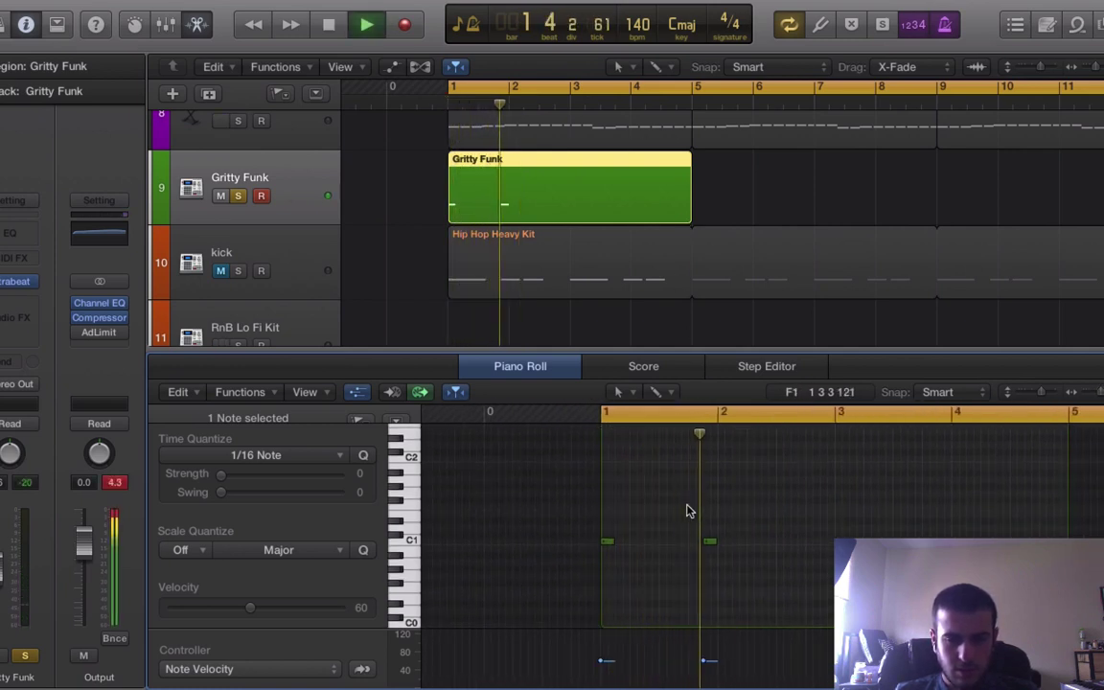
pyautogui.press('space')
# - Extend the C1 kick pattern with notes on bar 2 beat 2, bar 3 beat 1, late in bar 3, and bar 4 beat 2, and play it
pyautogui.click(753, 542)
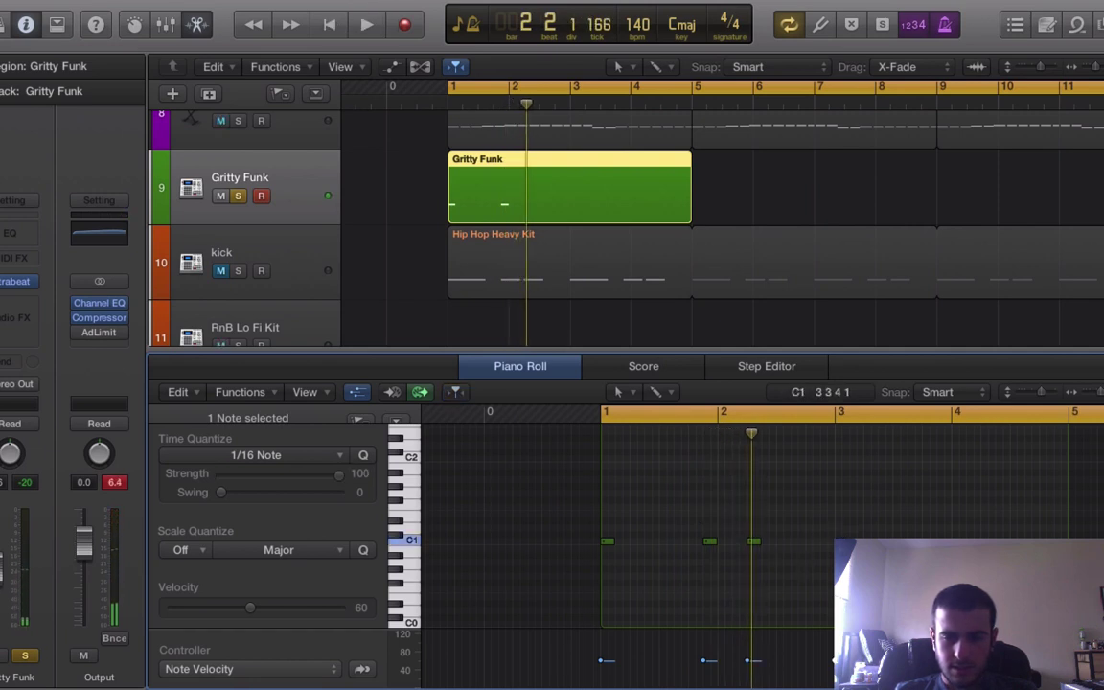
pyautogui.click(941, 543)
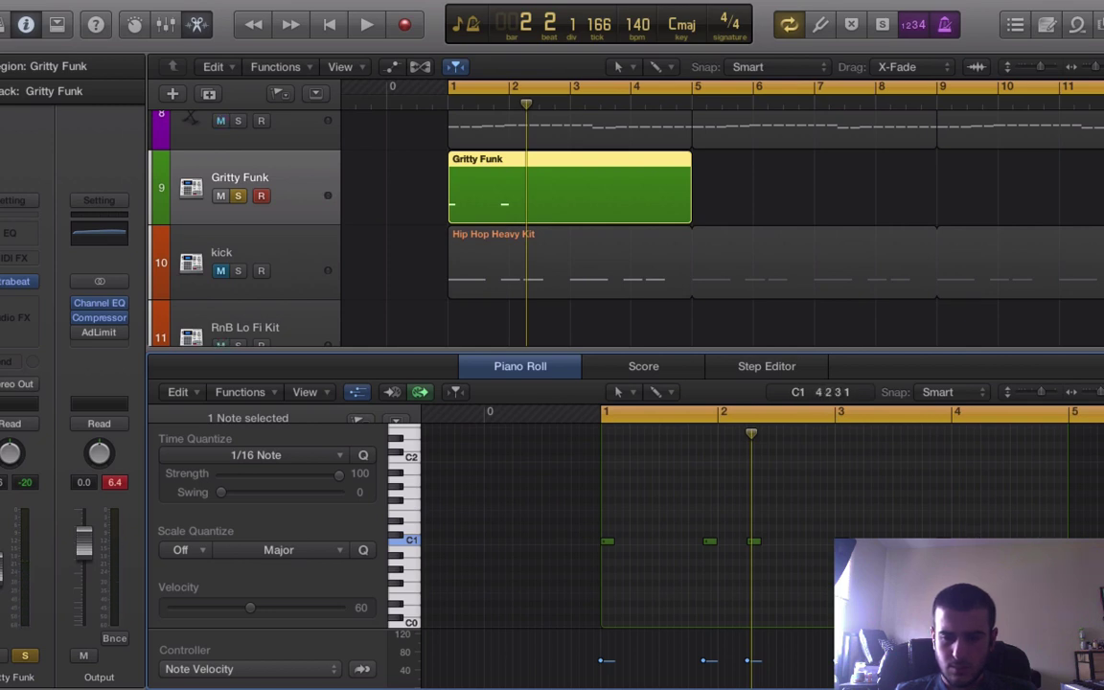
pyautogui.press('space')
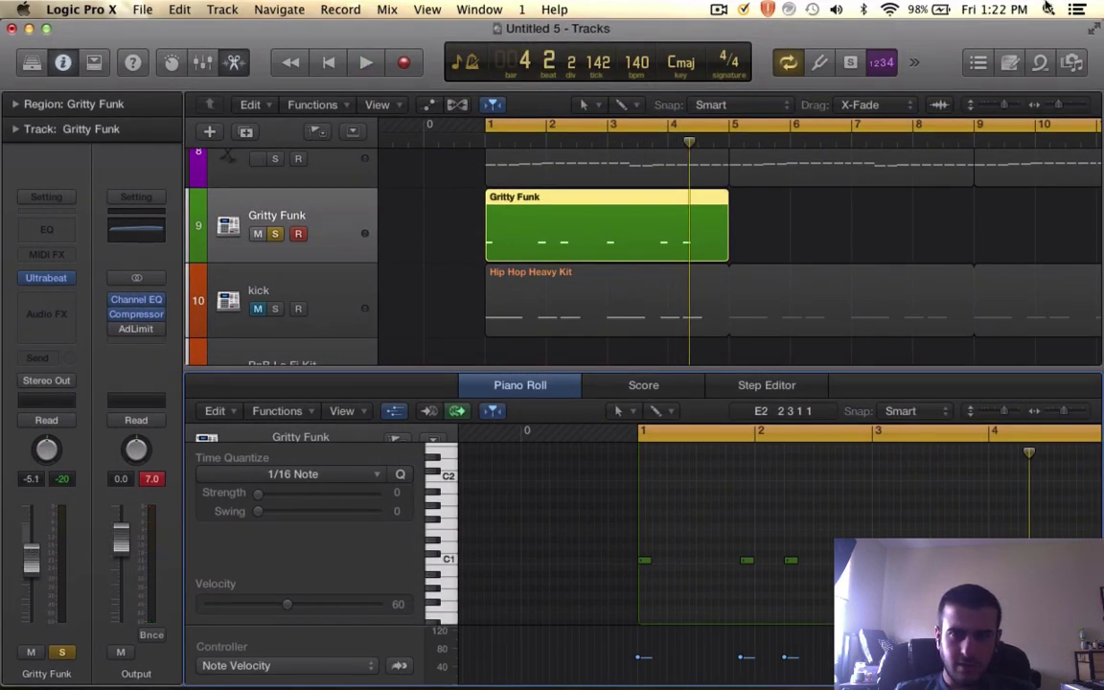
# - Insert a Channel EQ on the Gritty Funk track and turn on its analyzer during playback
pyautogui.click(55, 312)
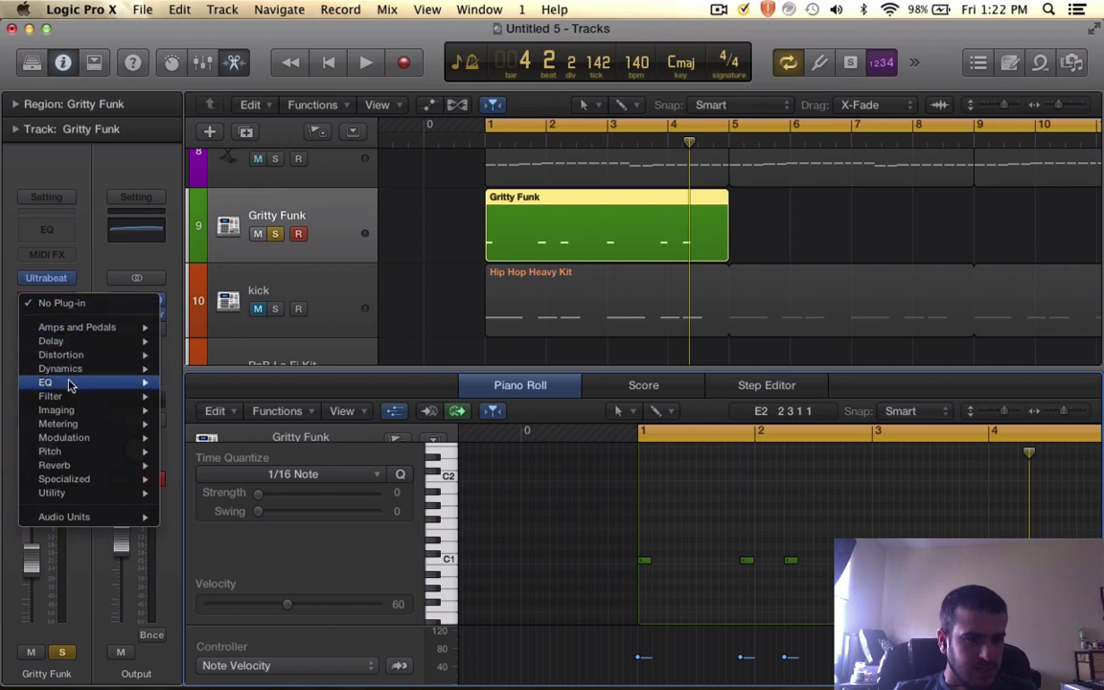
pyautogui.moveTo(69, 384)
pyautogui.click(326, 383)
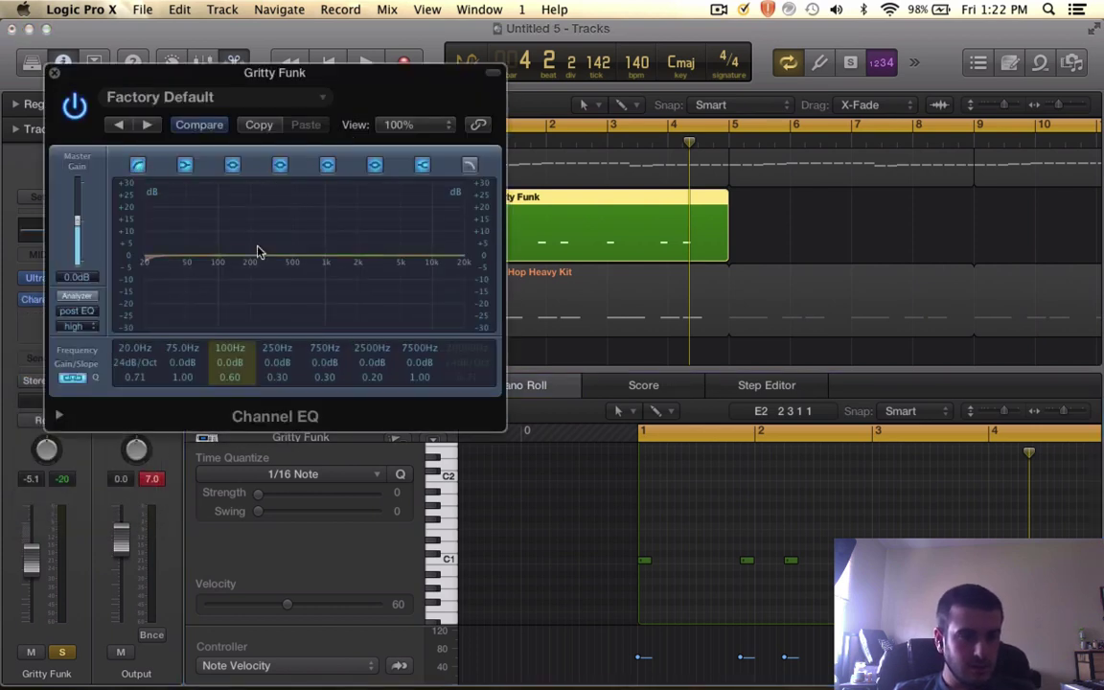
pyautogui.press('space')
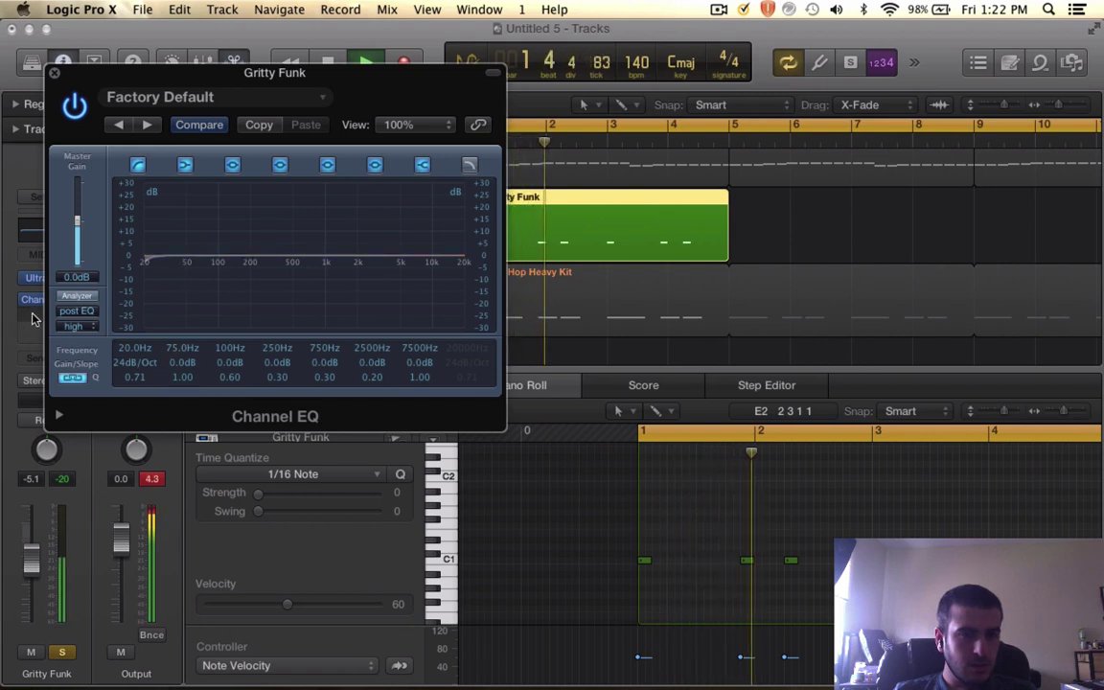
pyautogui.click(77, 295)
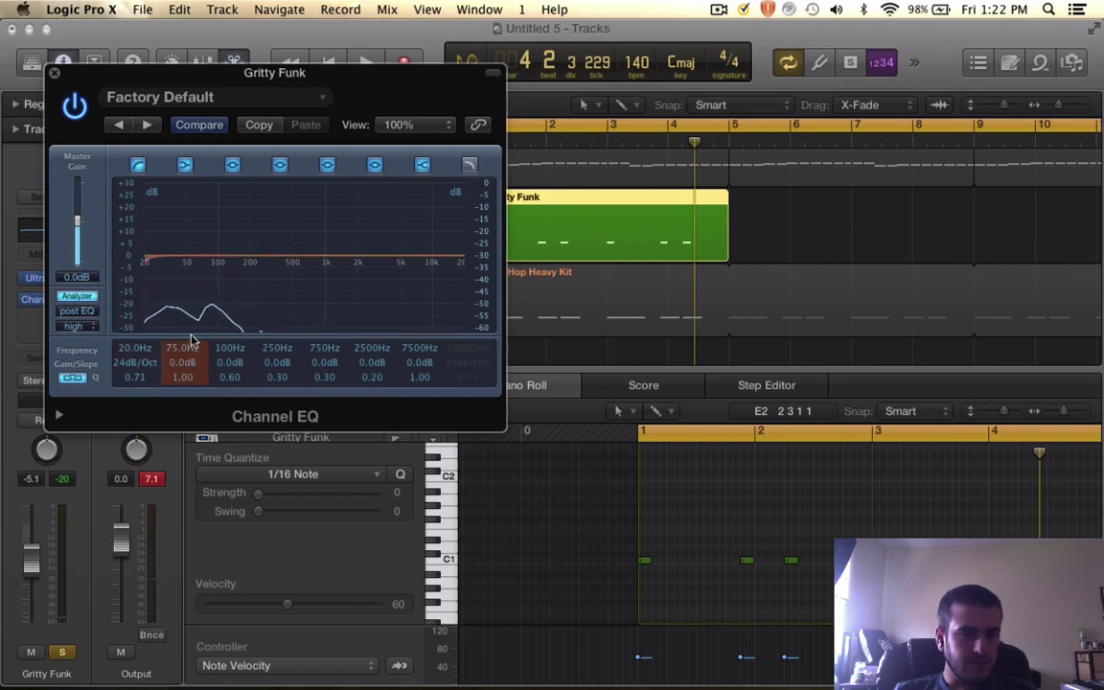
# - Set the Channel EQ's low cut to 56 Hz with a 36 dB/Oct slope and Q 1.10 while listening to the kick pattern
pyautogui.press('space')
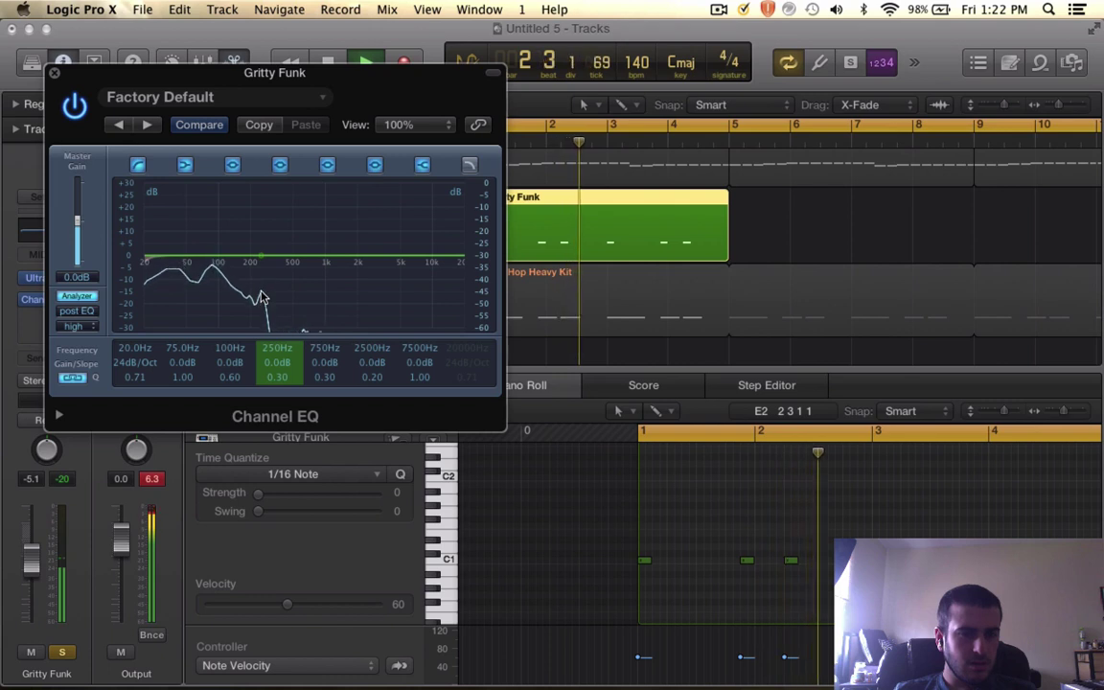
pyautogui.press('space')
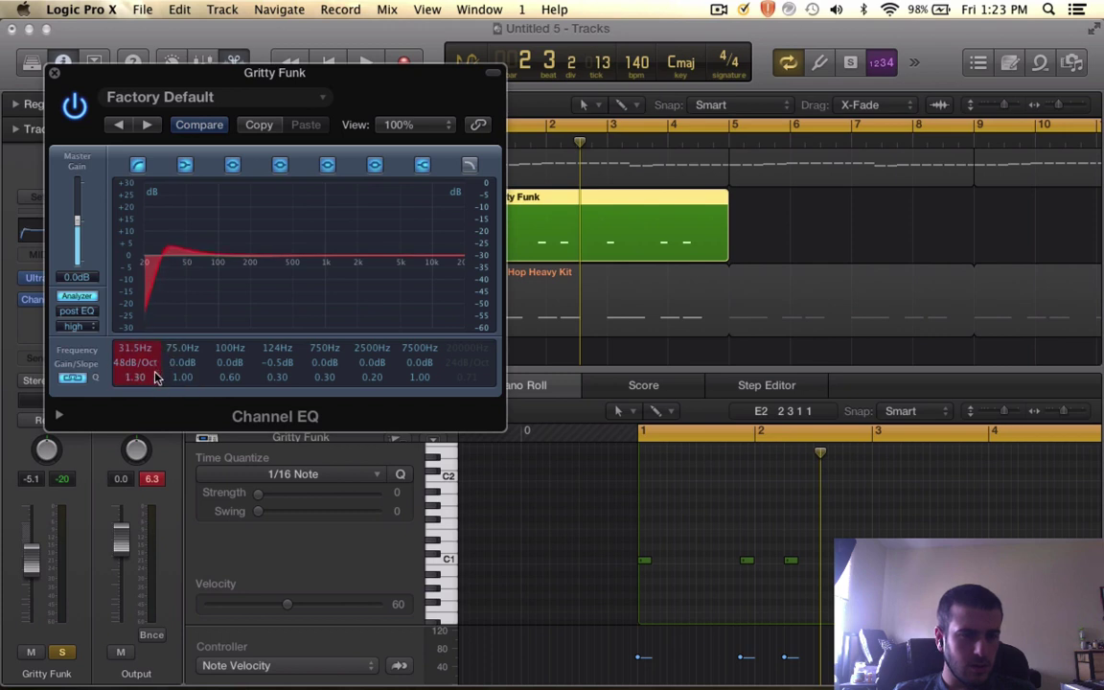
pyautogui.press('space')
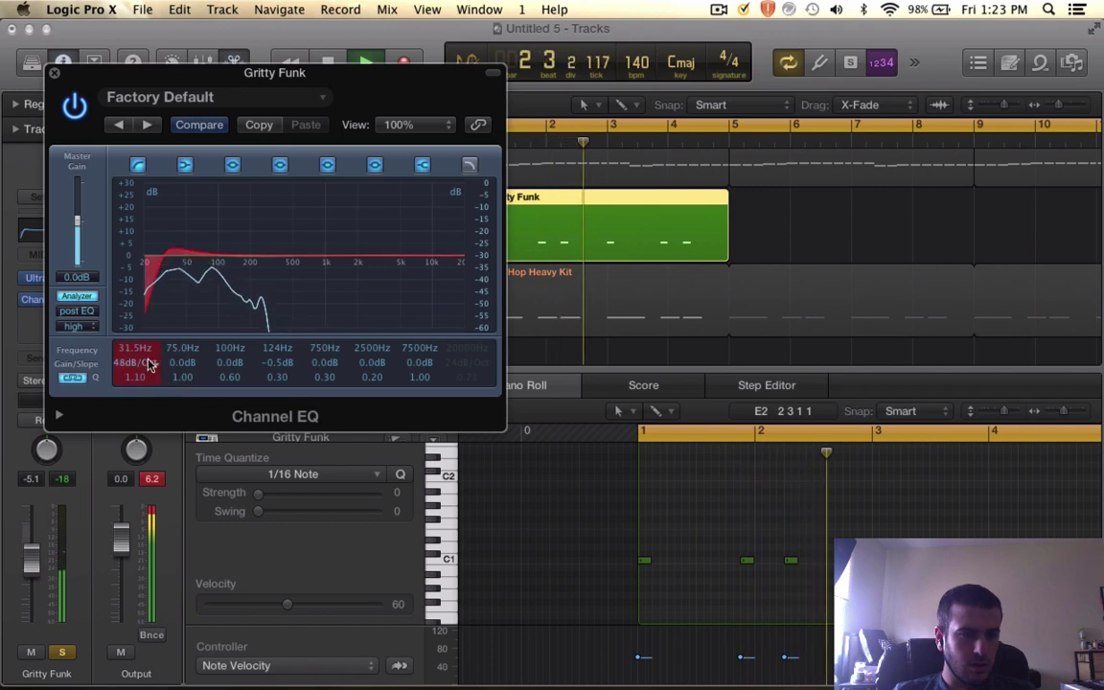
pyautogui.moveTo(149, 355); pyautogui.dragTo(159, 318)
pyautogui.press('Return')
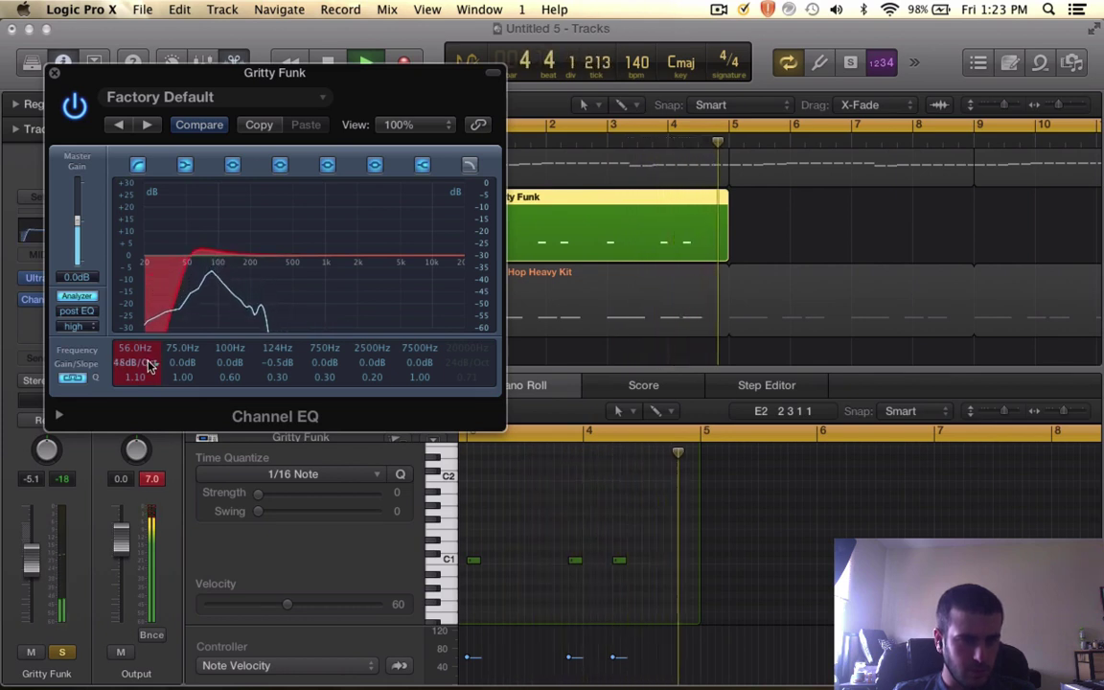
pyautogui.moveTo(149, 364); pyautogui.dragTo(149, 366)
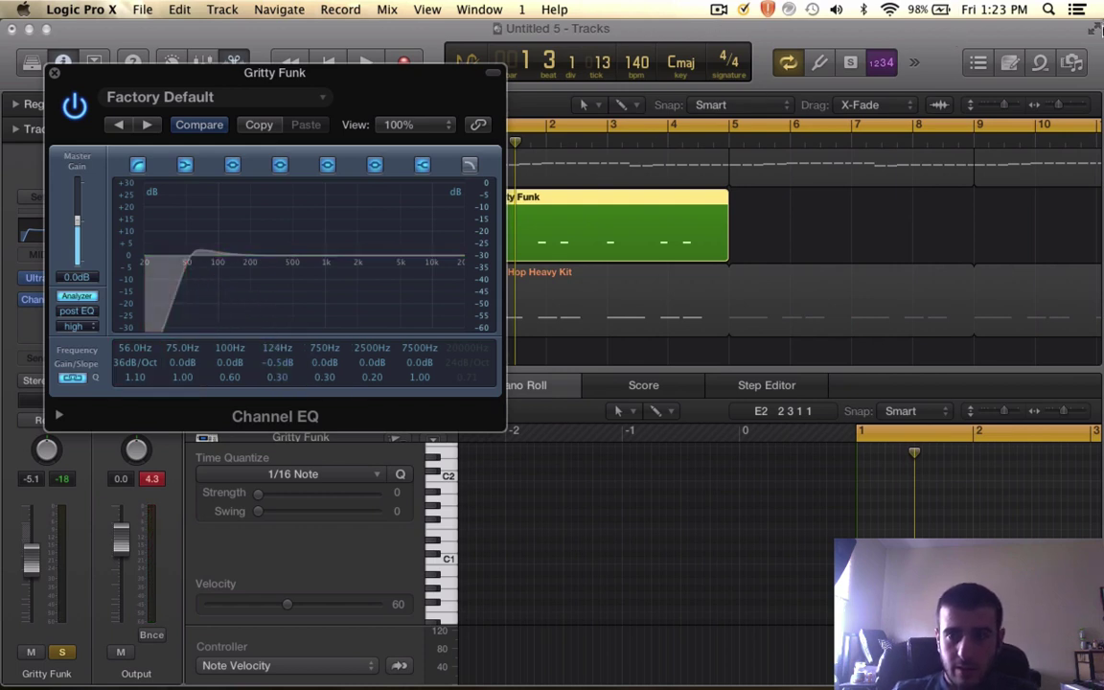
# - Play the pattern briefly in full-screen view, turn off the metronome click, and return to the windowed view
pyautogui.click(1094, 29)
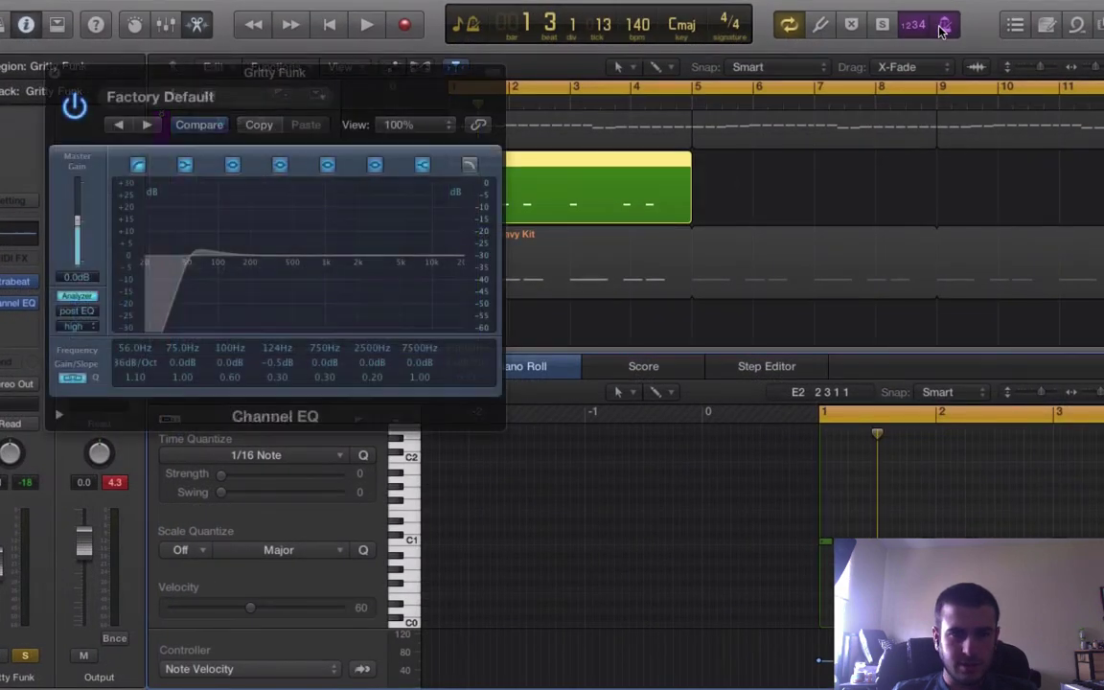
pyautogui.press('space')
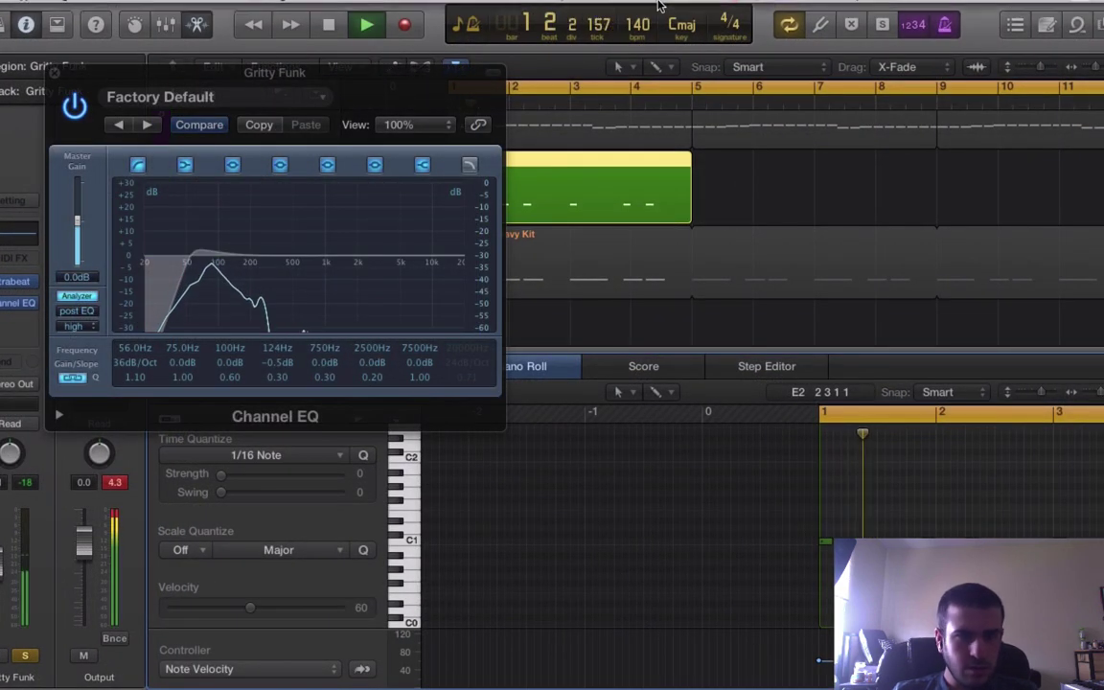
pyautogui.press('space')
pyautogui.click(947, 32)
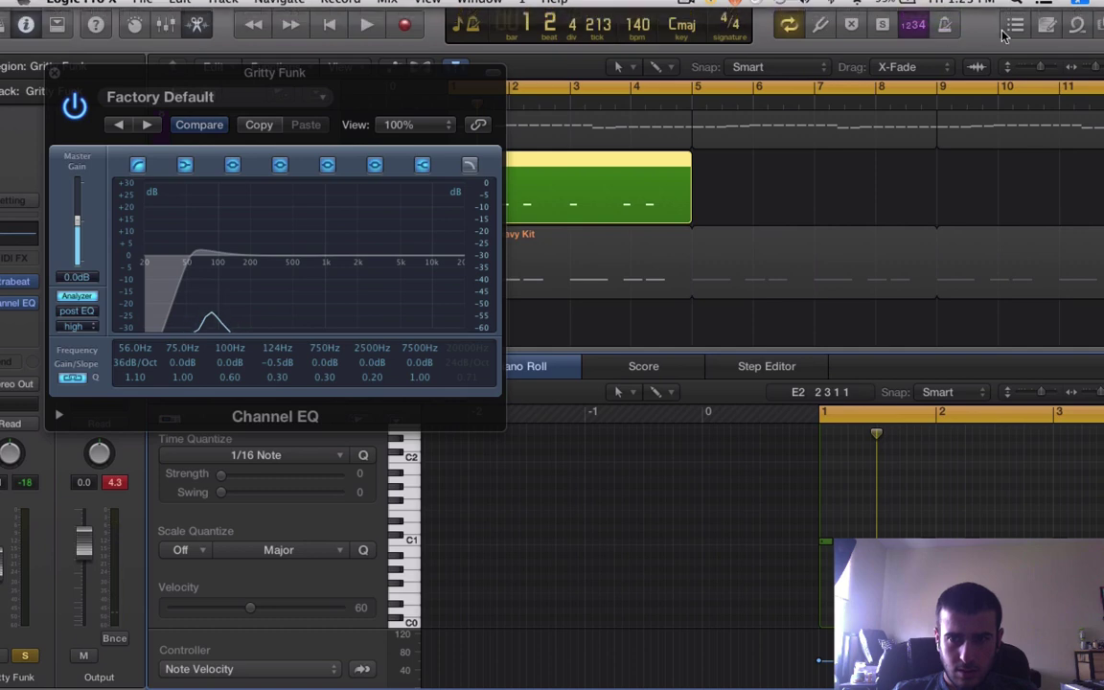
pyautogui.click(1085, 6)
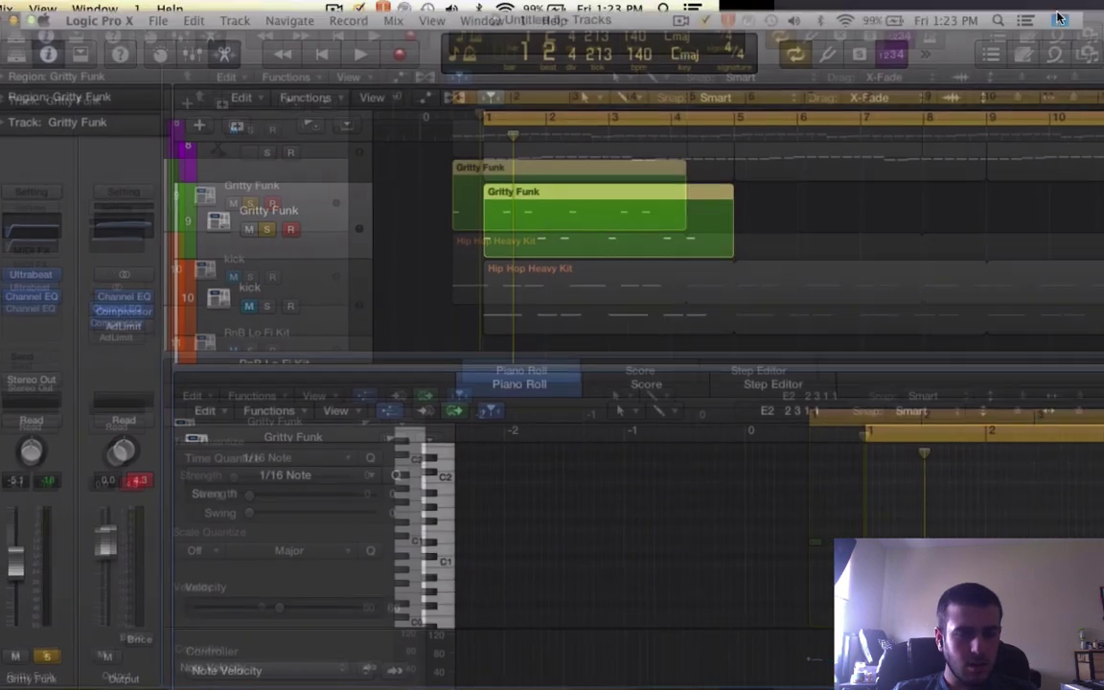
# - Set the Gritty Funk Channel EQ's low cut to 51 Hz with a 24 dB/Oct slope during playback, close it, and replay the pattern
pyautogui.press('space')
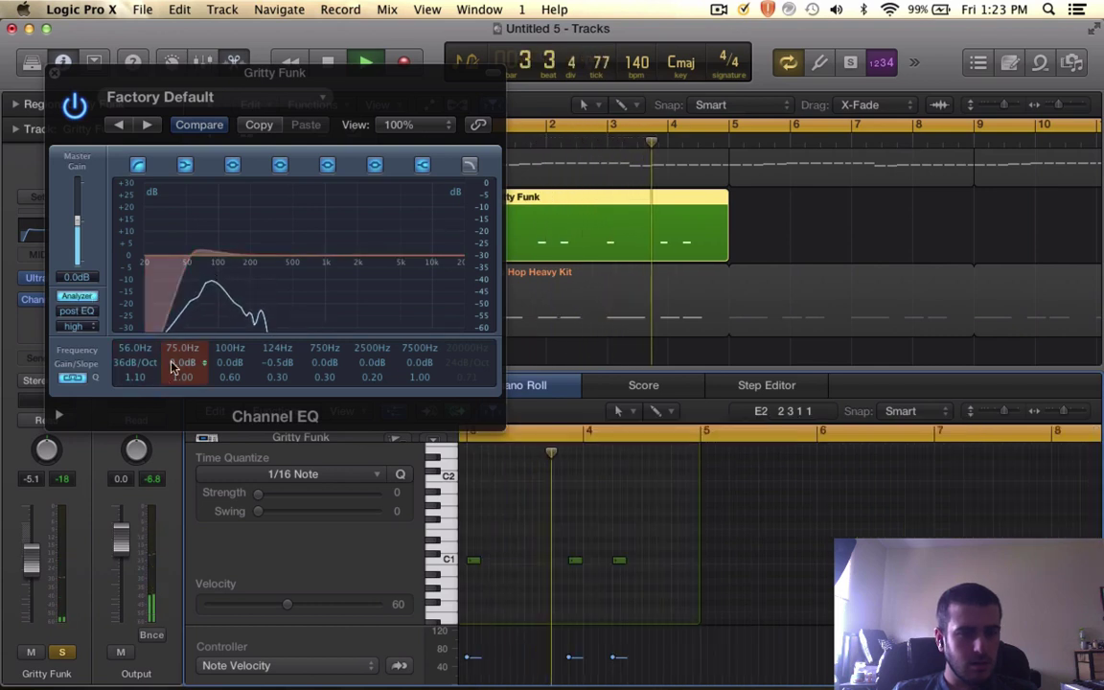
pyautogui.moveTo(138, 347); pyautogui.dragTo(145, 357)
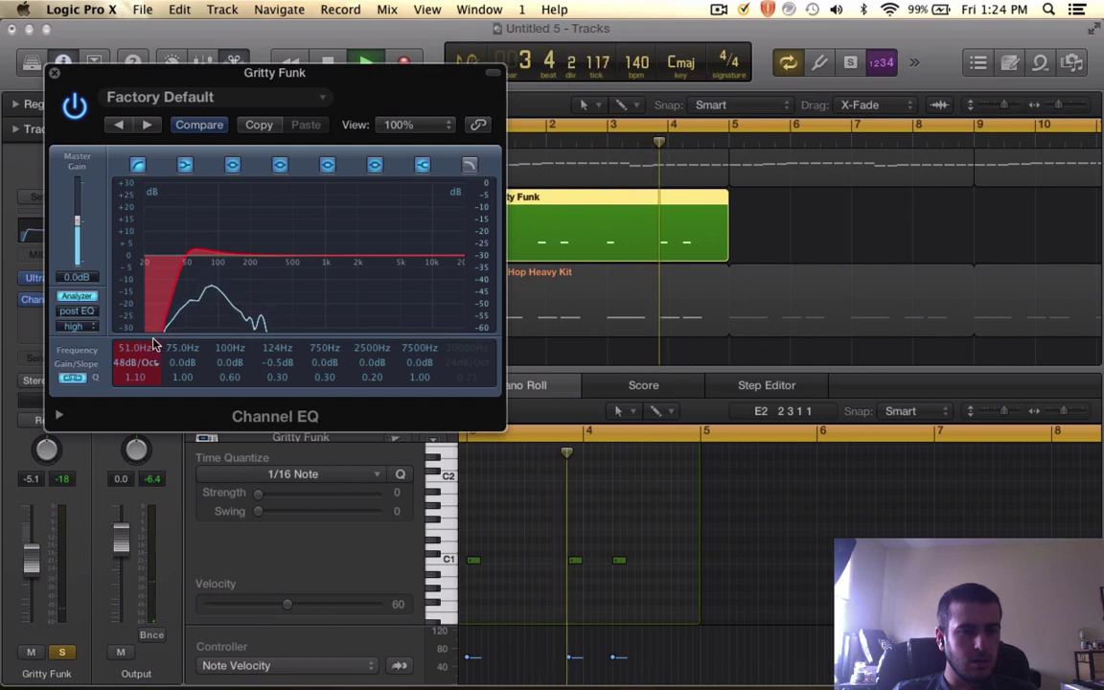
pyautogui.moveTo(151, 364); pyautogui.dragTo(146, 371)
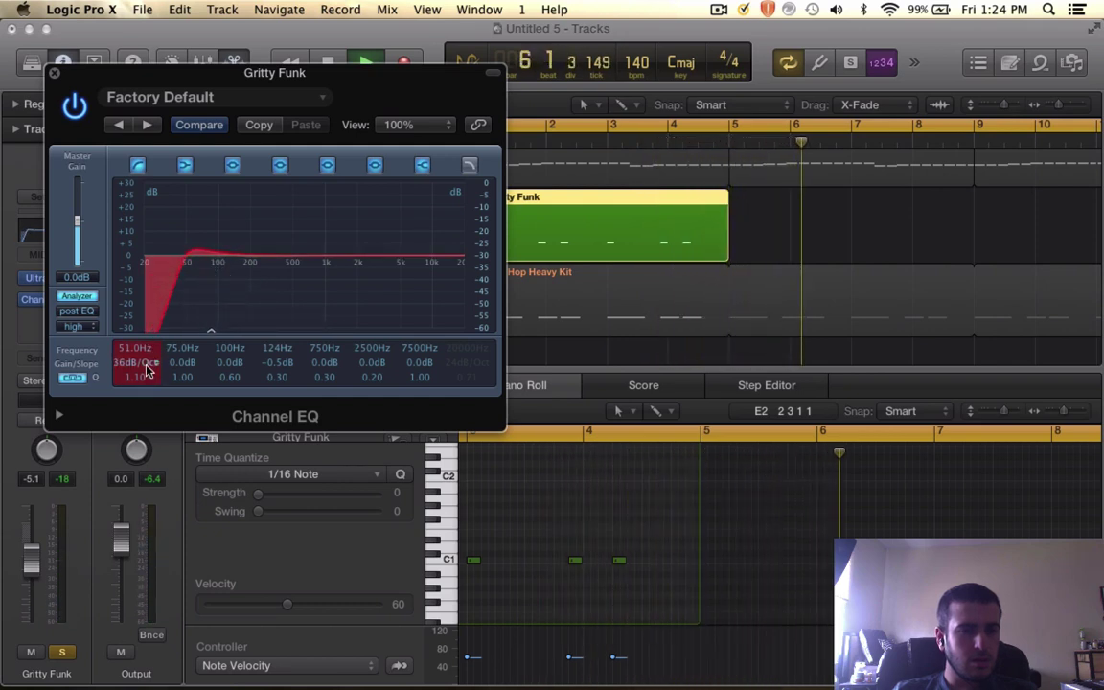
pyautogui.press('space')
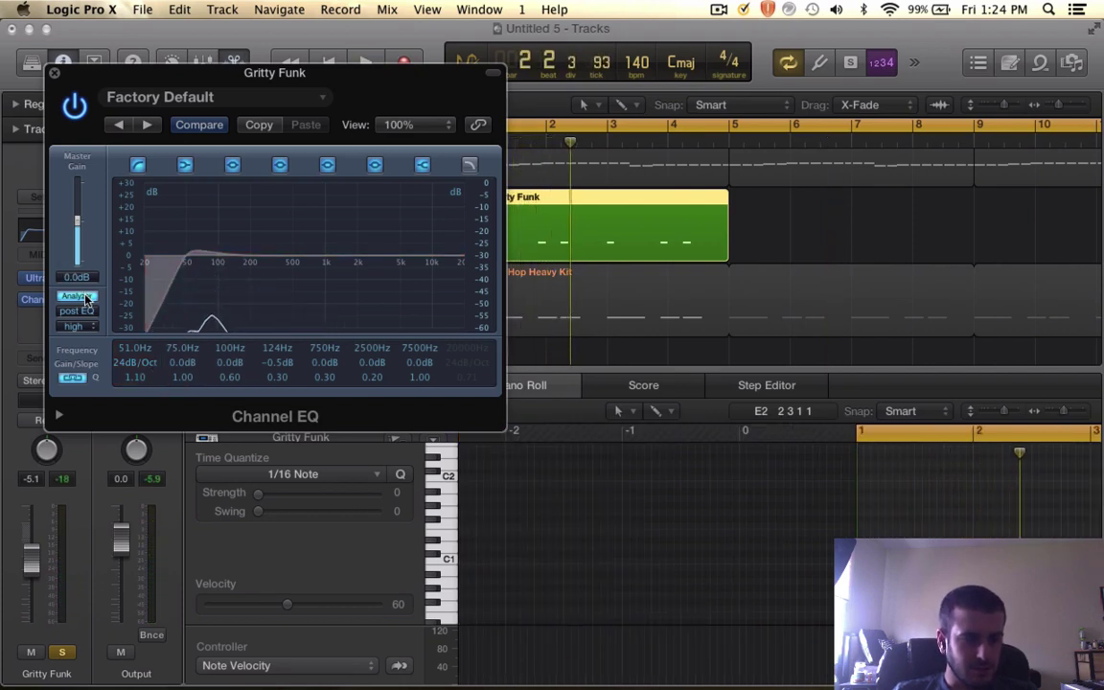
pyautogui.click(54, 74)
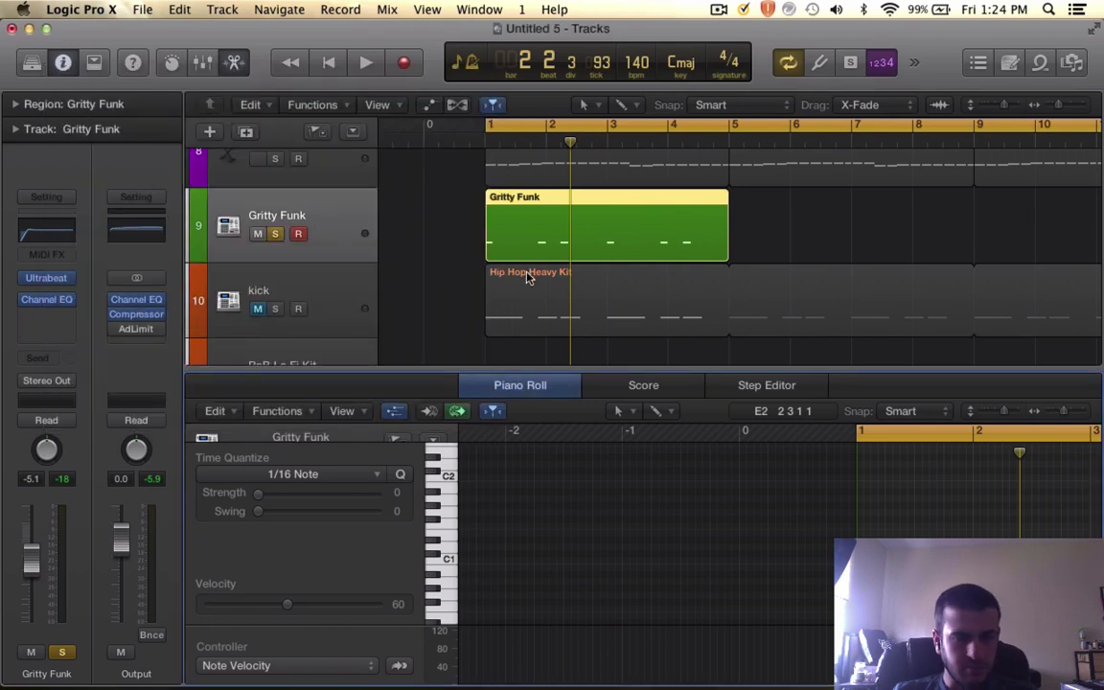
pyautogui.press('space')
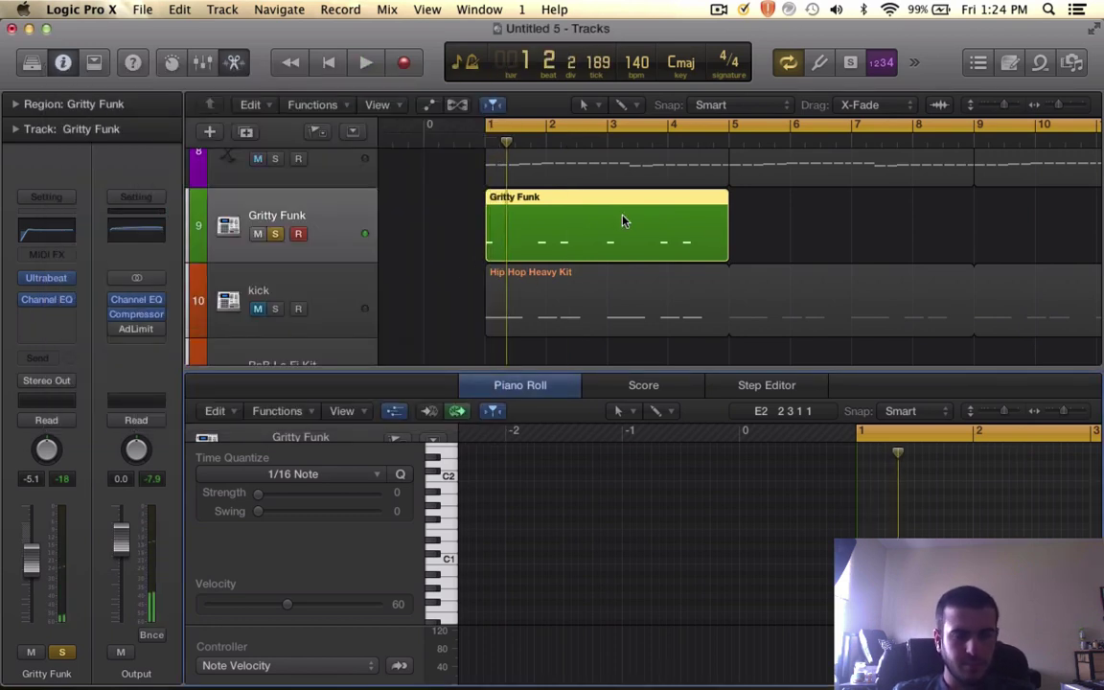
# - Cut a narrow notch in the Gritty Funk Channel EQ at 240 Hz, -24.0 dB, Q 1.30, using the analyzer during playback
pyautogui.click(46, 301)
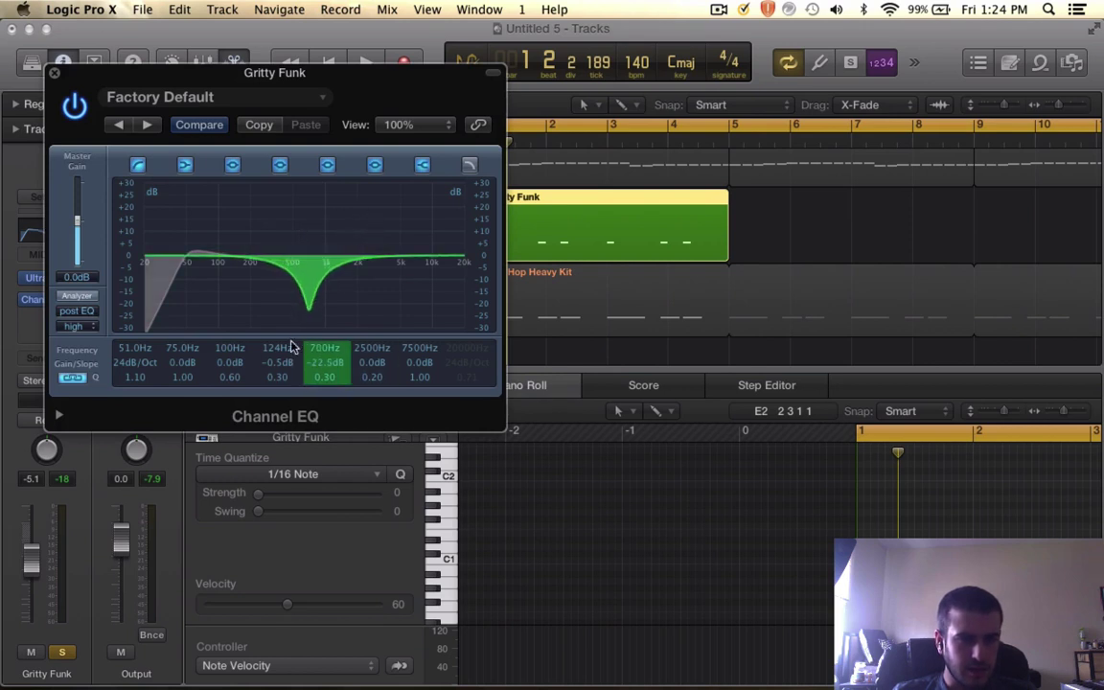
pyautogui.moveTo(292, 346); pyautogui.dragTo(346, 373)
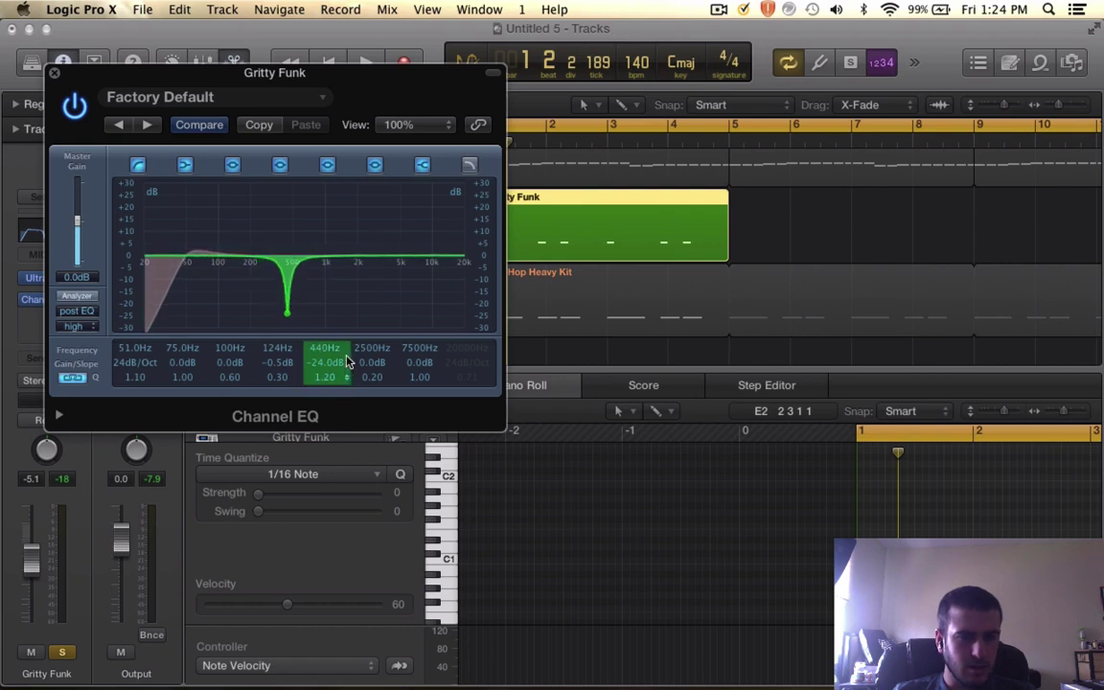
pyautogui.click(72, 293)
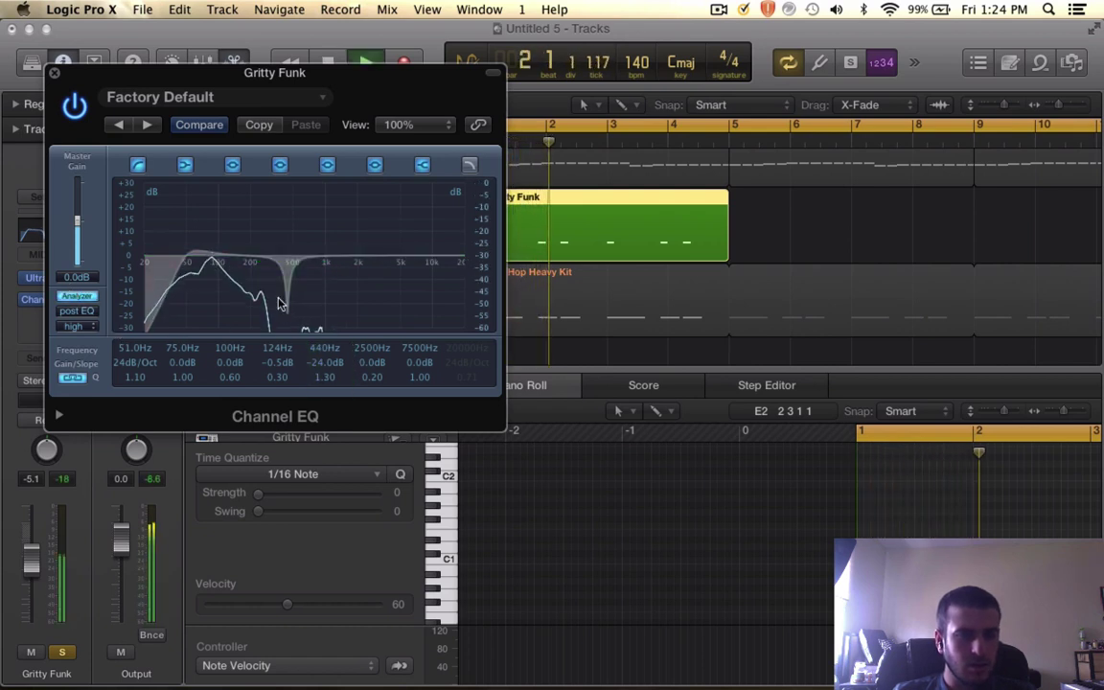
pyautogui.moveTo(345, 351); pyautogui.dragTo(339, 385)
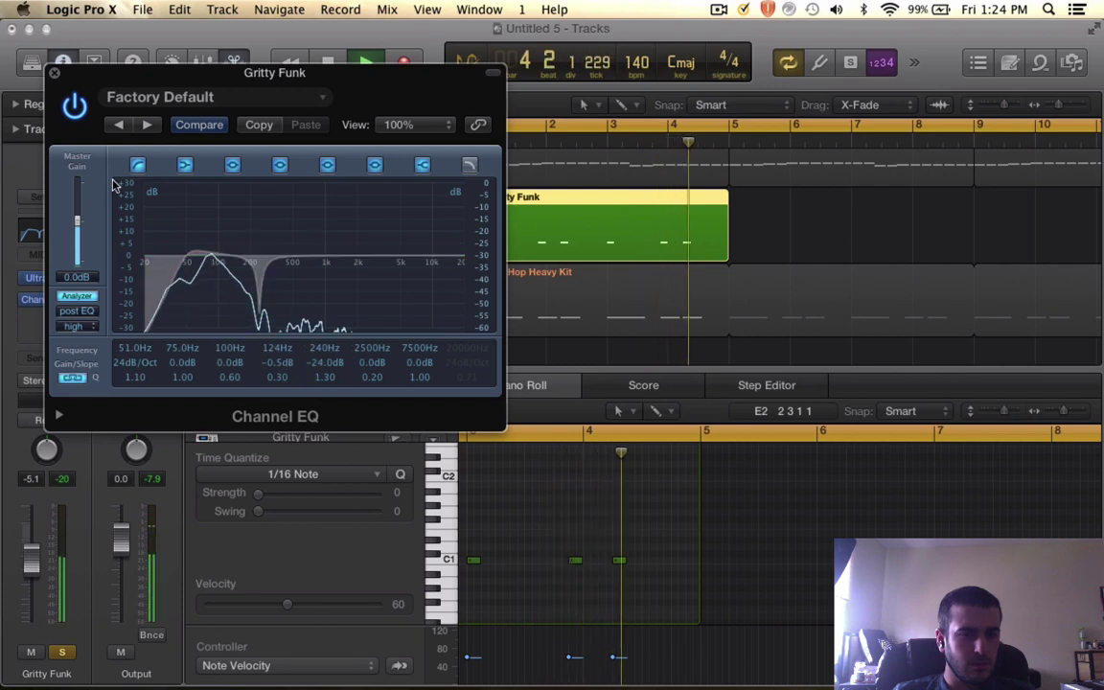
pyautogui.click(74, 107)
pyautogui.click(54, 75)
pyautogui.press('space')
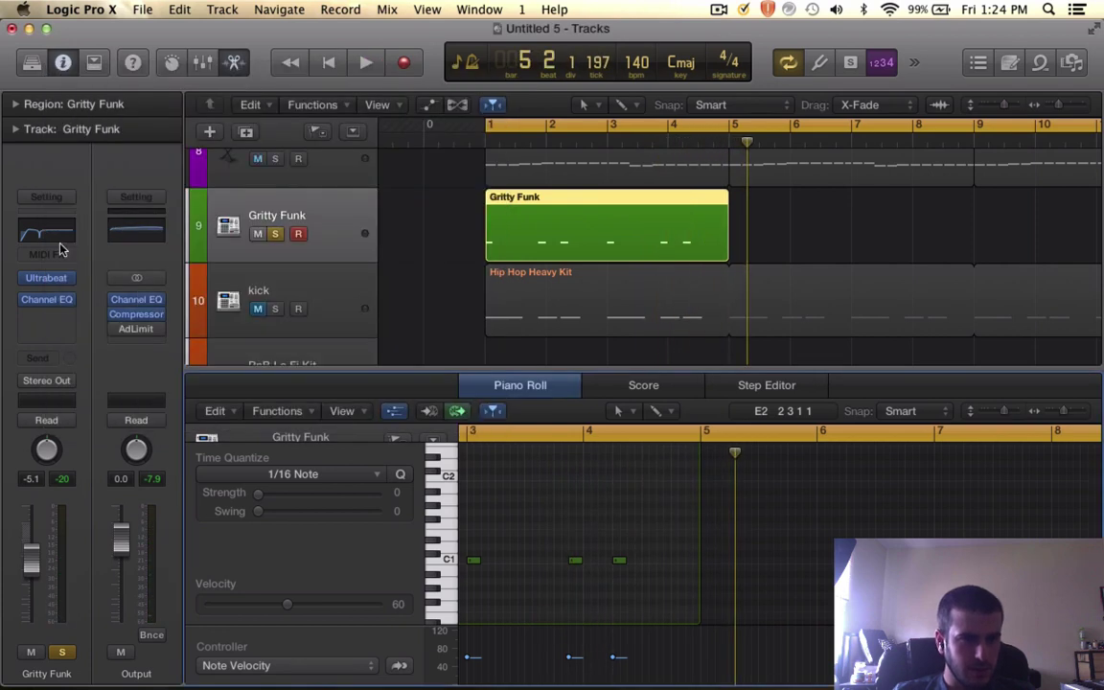
# - Insert a second stereo Channel EQ on Gritty Funk with its analyzer on and boost the high shelf by 3.0 dB at 1960 Hz
pyautogui.click(42, 324)
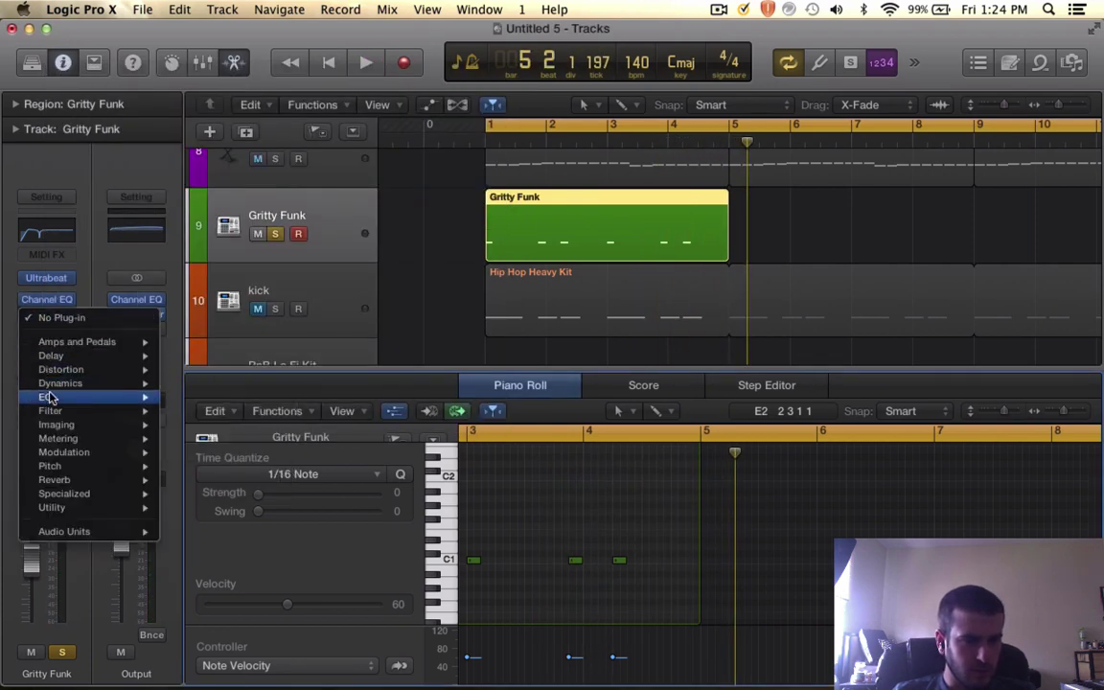
pyautogui.moveTo(144, 397)
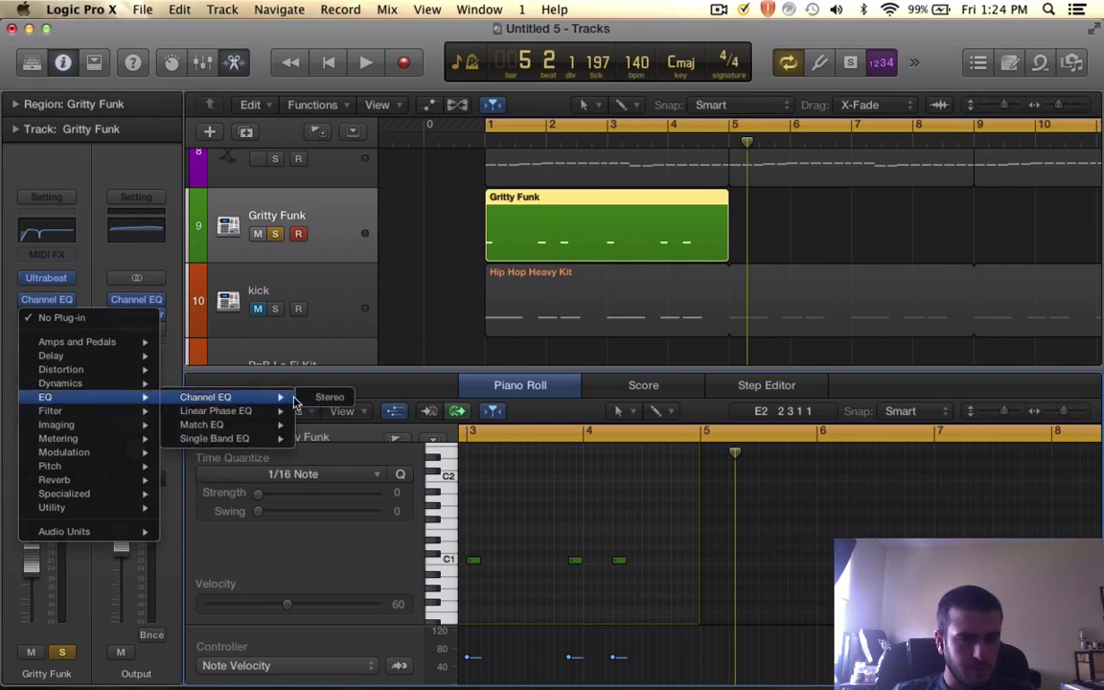
pyautogui.click(316, 397)
pyautogui.click(79, 297)
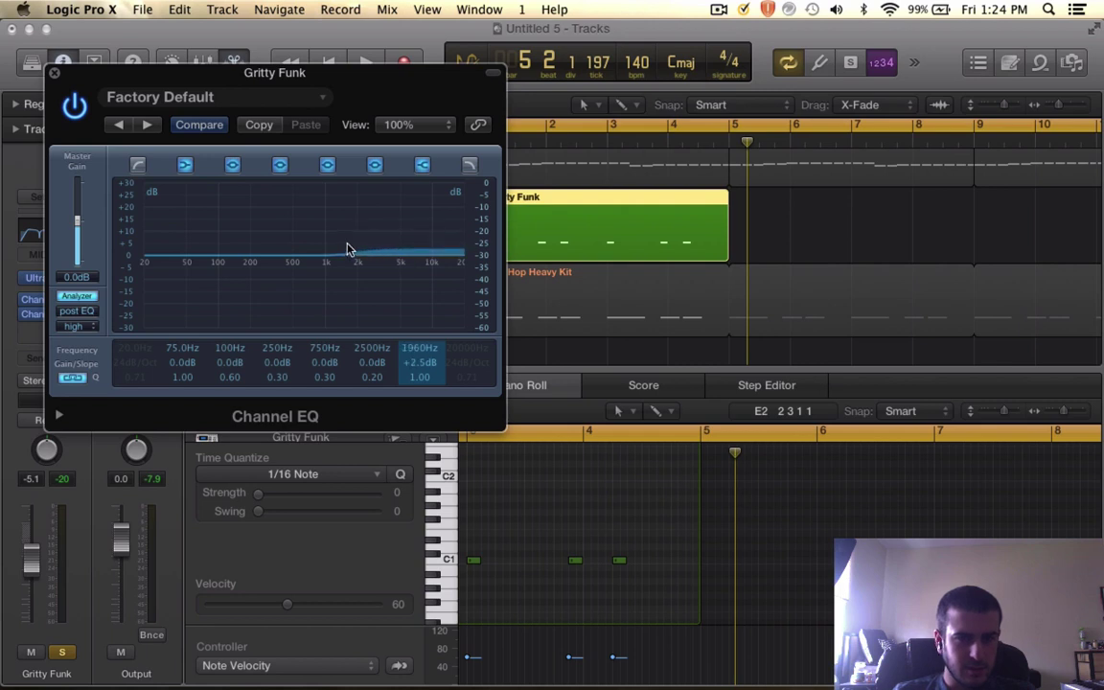
pyautogui.press('space')
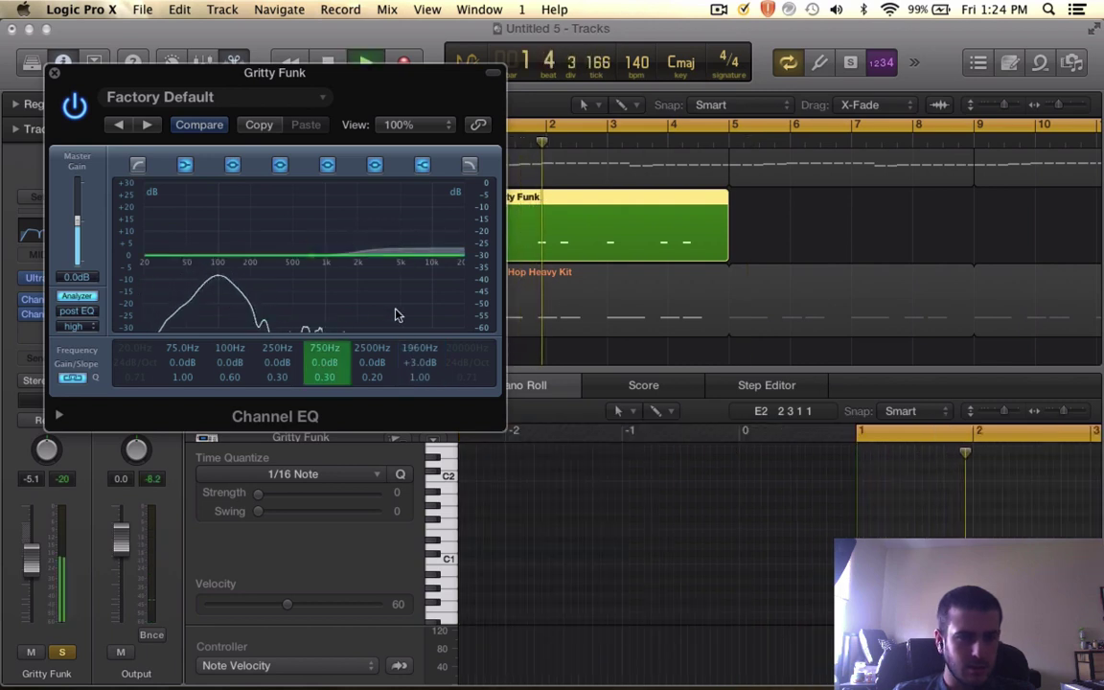
# - Compare the second Channel EQ bypassed and active, lower its high shelf to 1020 Hz, and turn its analyzer off
pyautogui.click(74, 105)
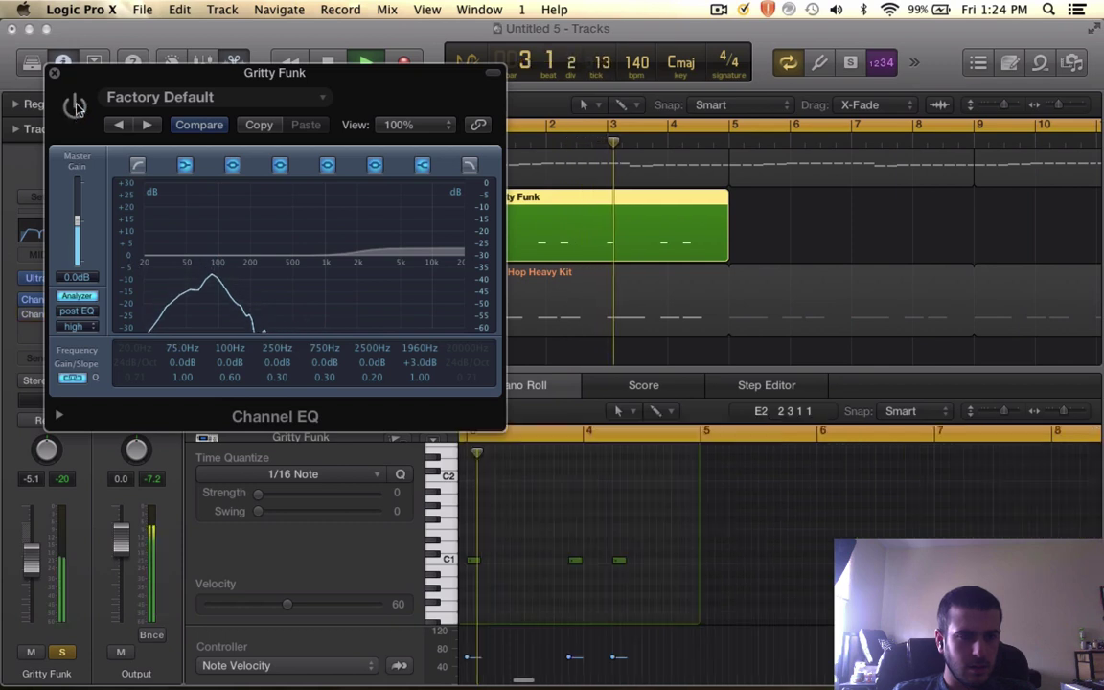
pyautogui.click(76, 106)
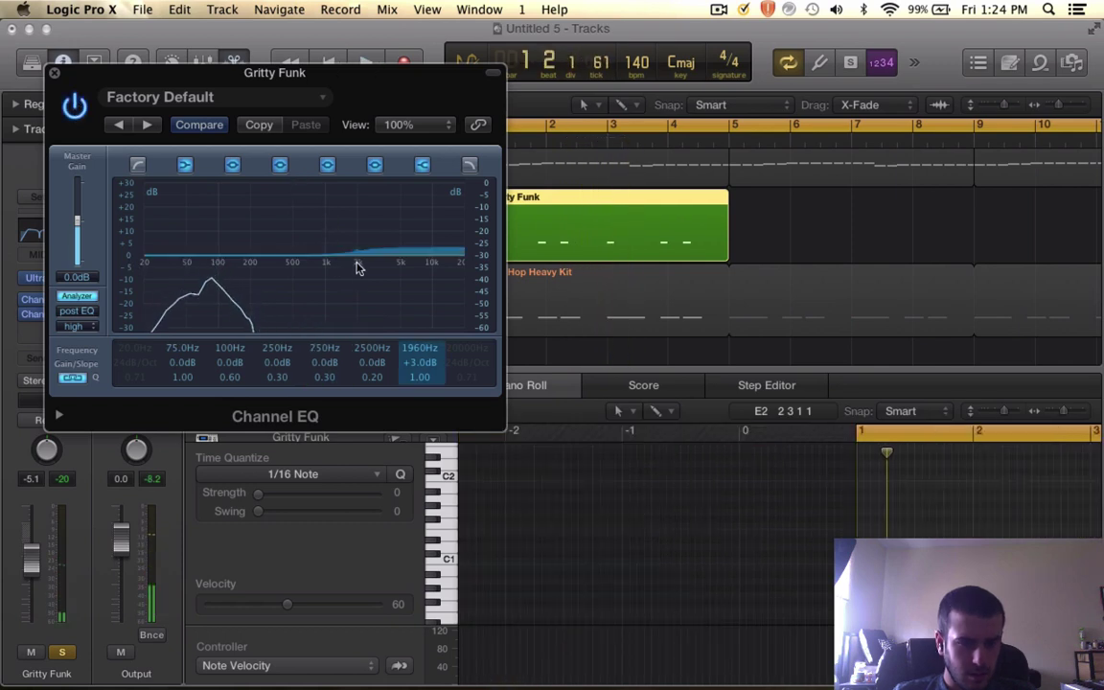
pyautogui.moveTo(328, 266); pyautogui.dragTo(326, 267)
pyautogui.press('space')
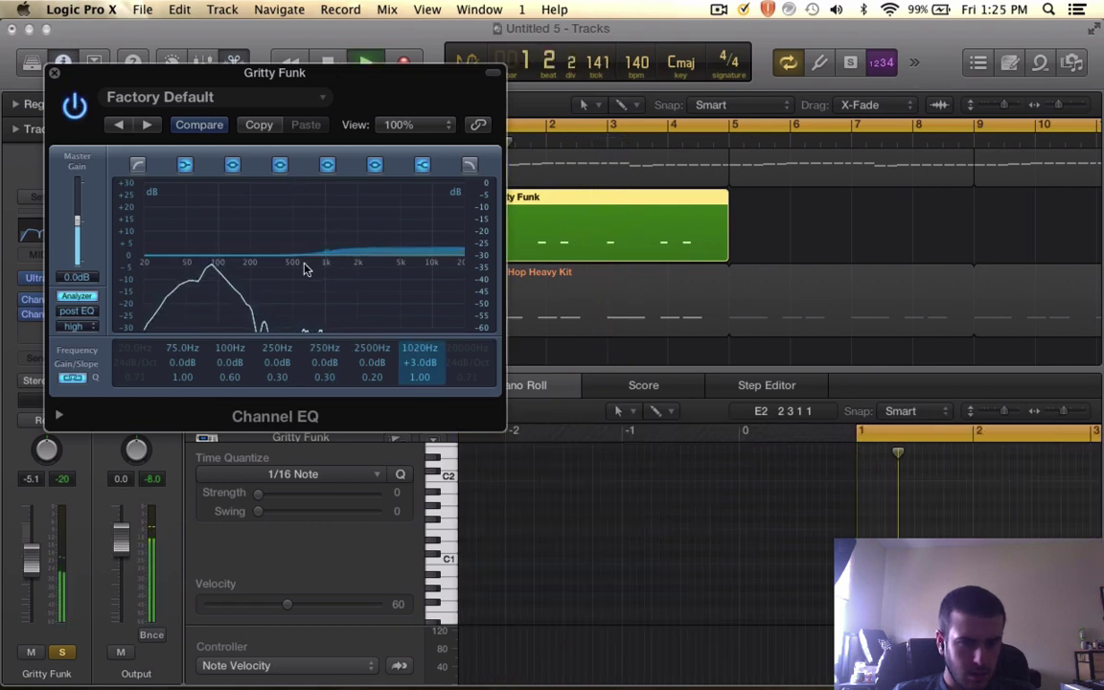
pyautogui.click(80, 298)
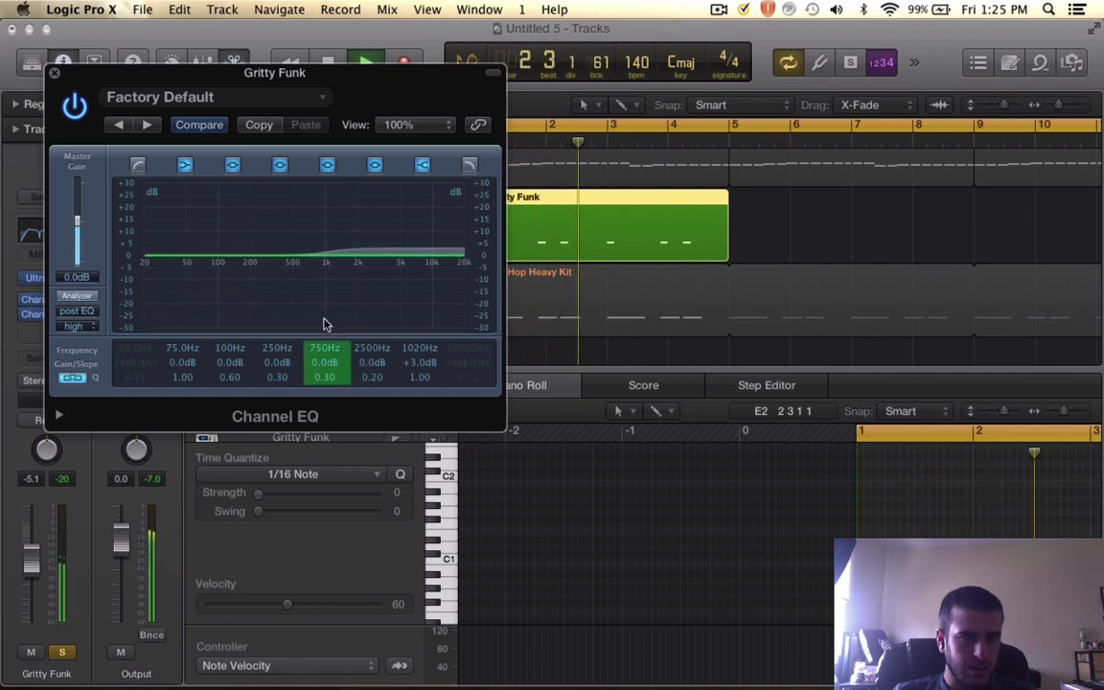
pyautogui.click(55, 73)
pyautogui.click(330, 67)
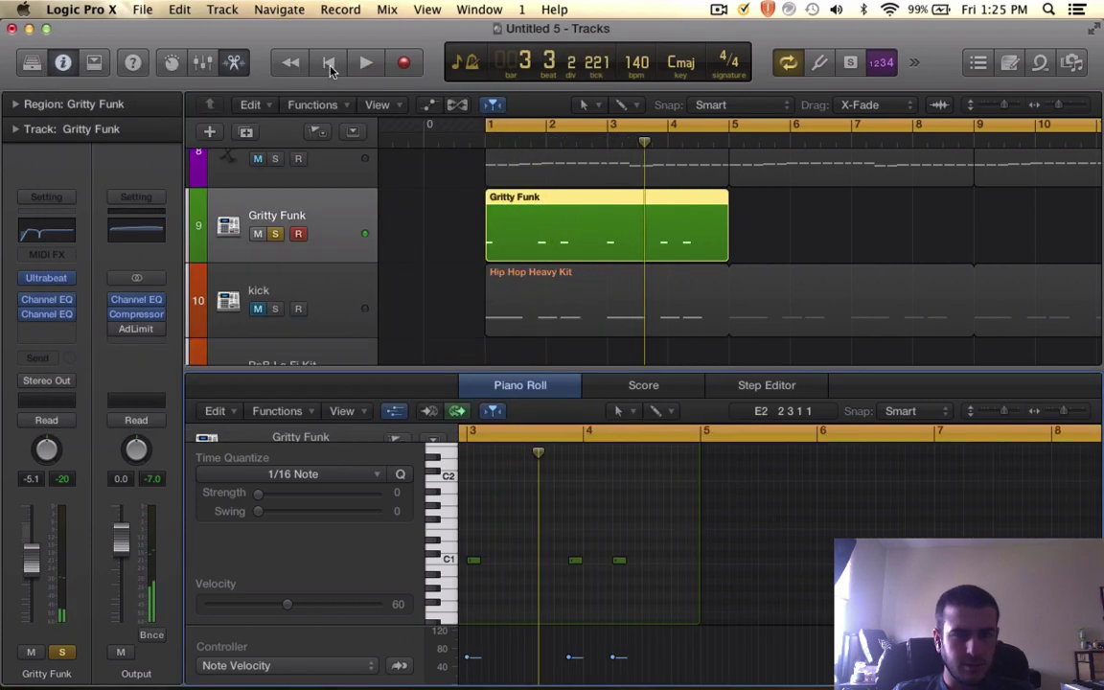
# - Add a soloed software instrument track below Gritty Funk with an empty region spanning bars 1 to 4
pyautogui.scroll(-2, 278, 286)
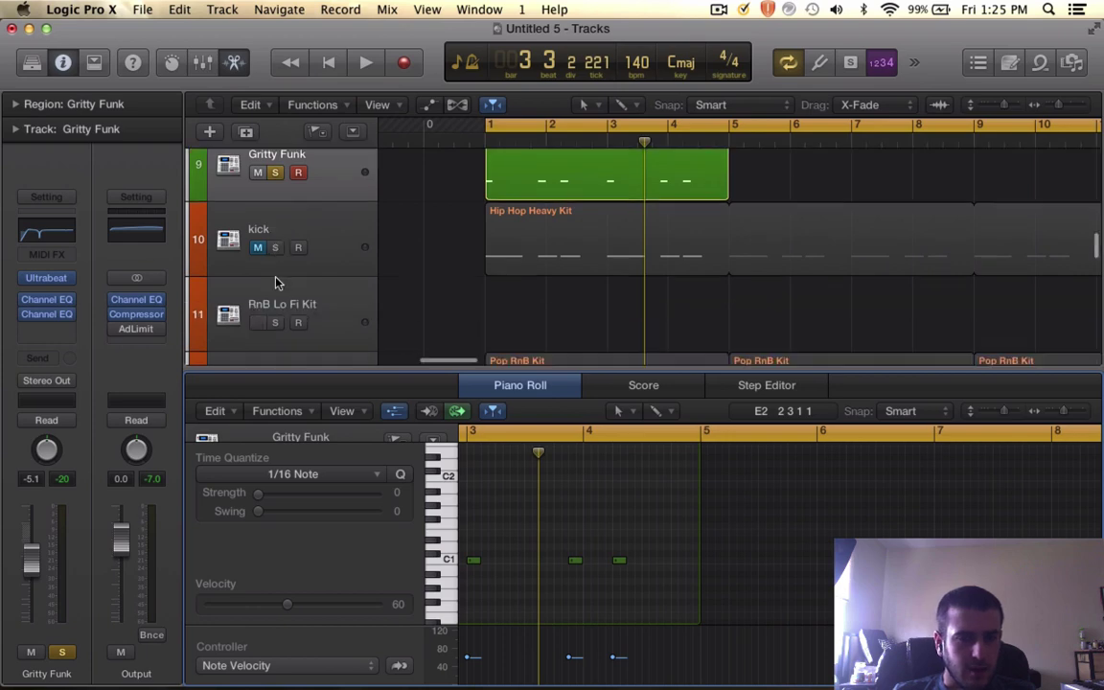
pyautogui.scroll(2, 278, 285)
pyautogui.click(222, 9)
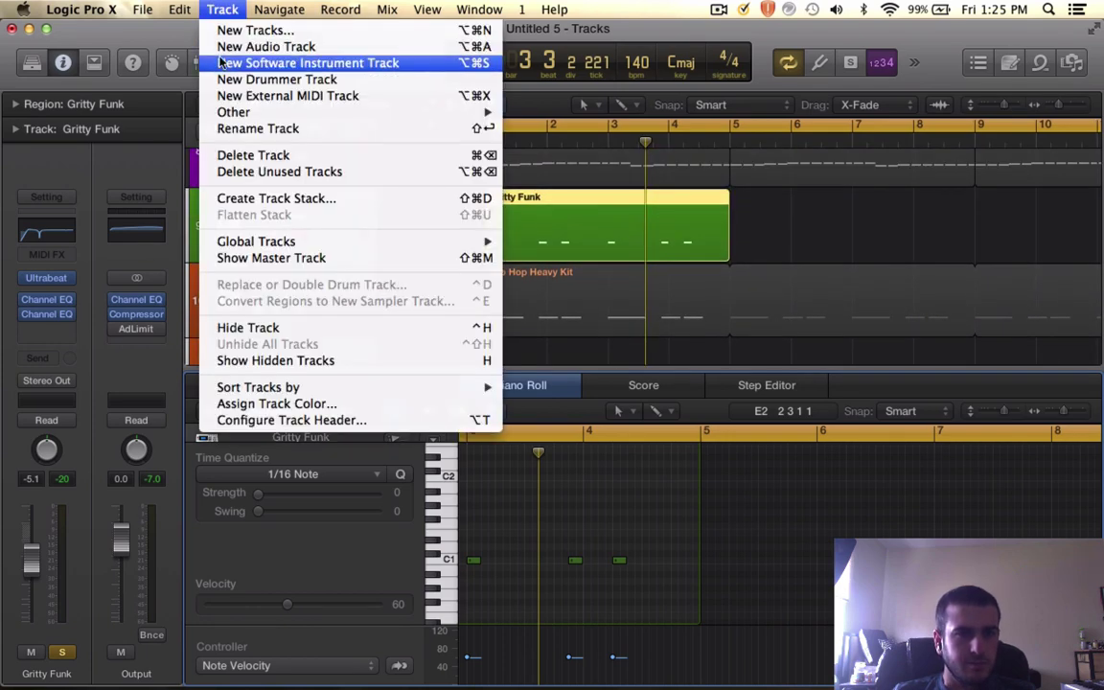
pyautogui.click(288, 62)
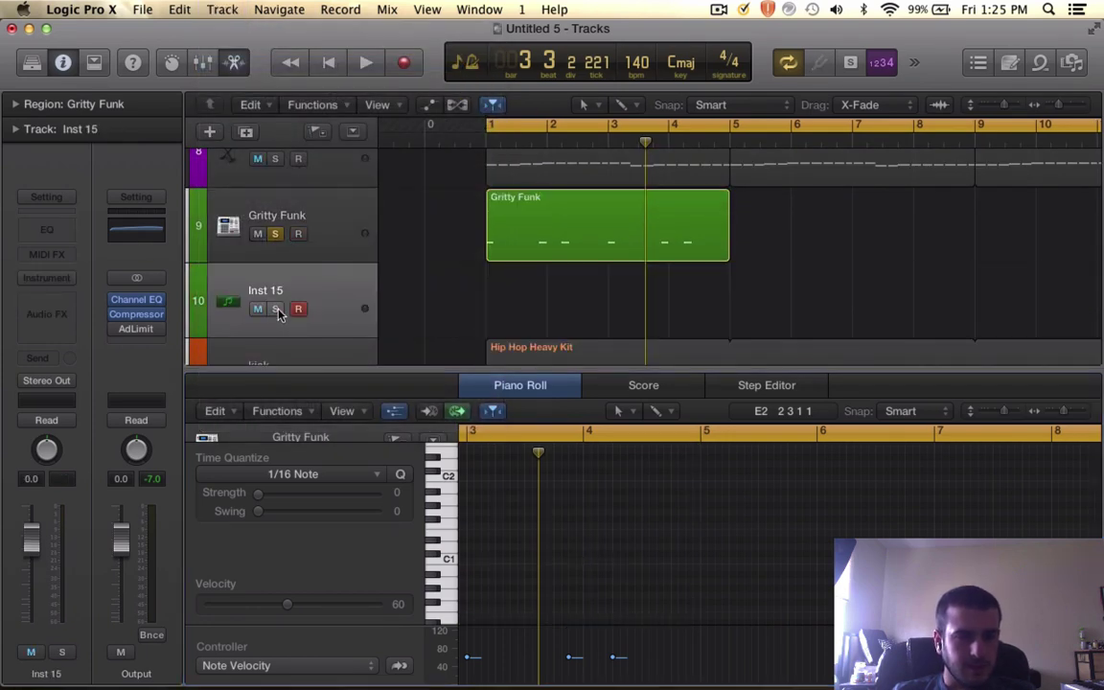
pyautogui.keyDown('super'); pyautogui.click(523, 316); pyautogui.keyUp('super')
pyautogui.moveTo(541, 309); pyautogui.dragTo(728, 306)
# - Insert a stereo Ultrabeat drum synth as the instrument on the new track
pyautogui.click(52, 277)
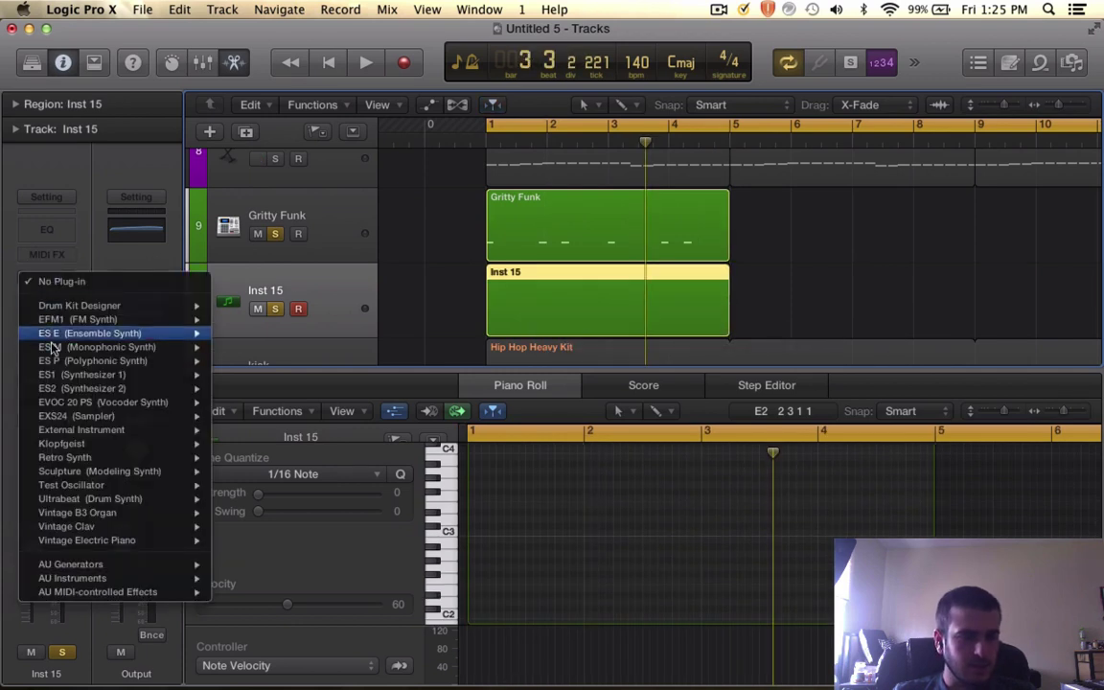
pyautogui.moveTo(143, 498)
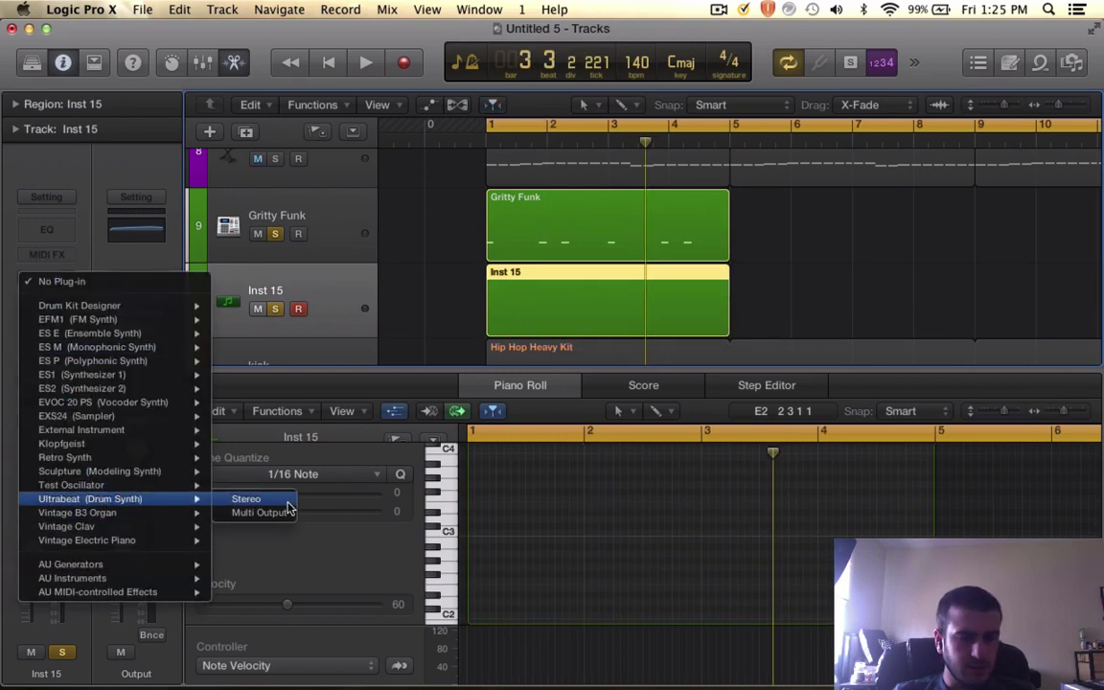
pyautogui.click(286, 502)
pyautogui.click(719, 10)
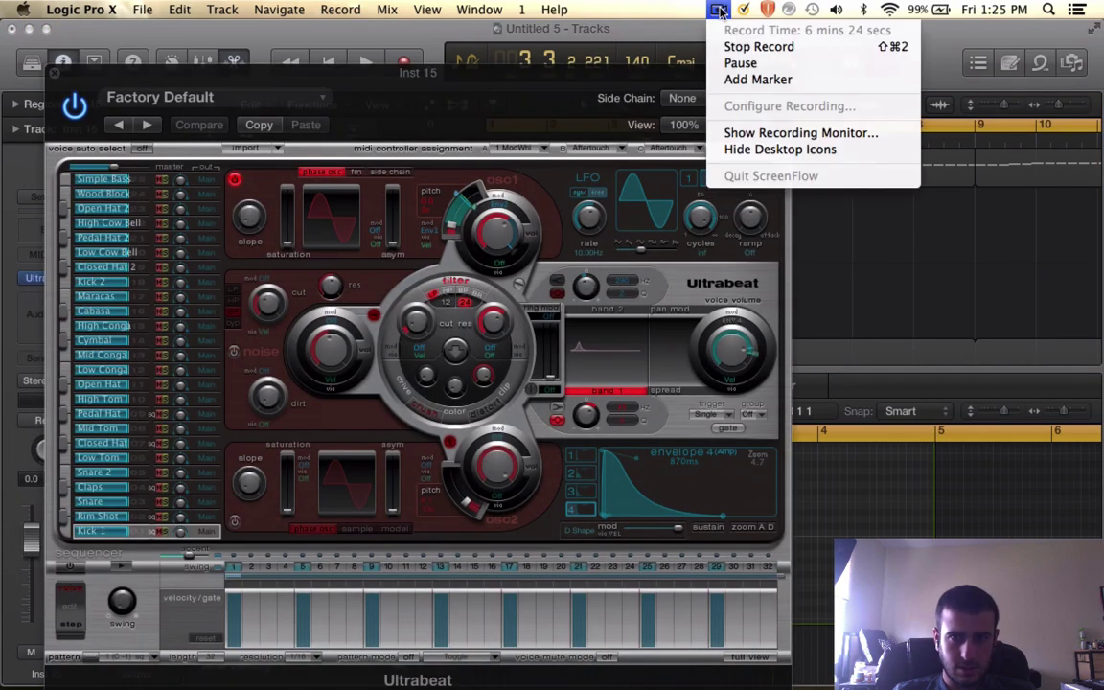
pyautogui.click(534, 121)
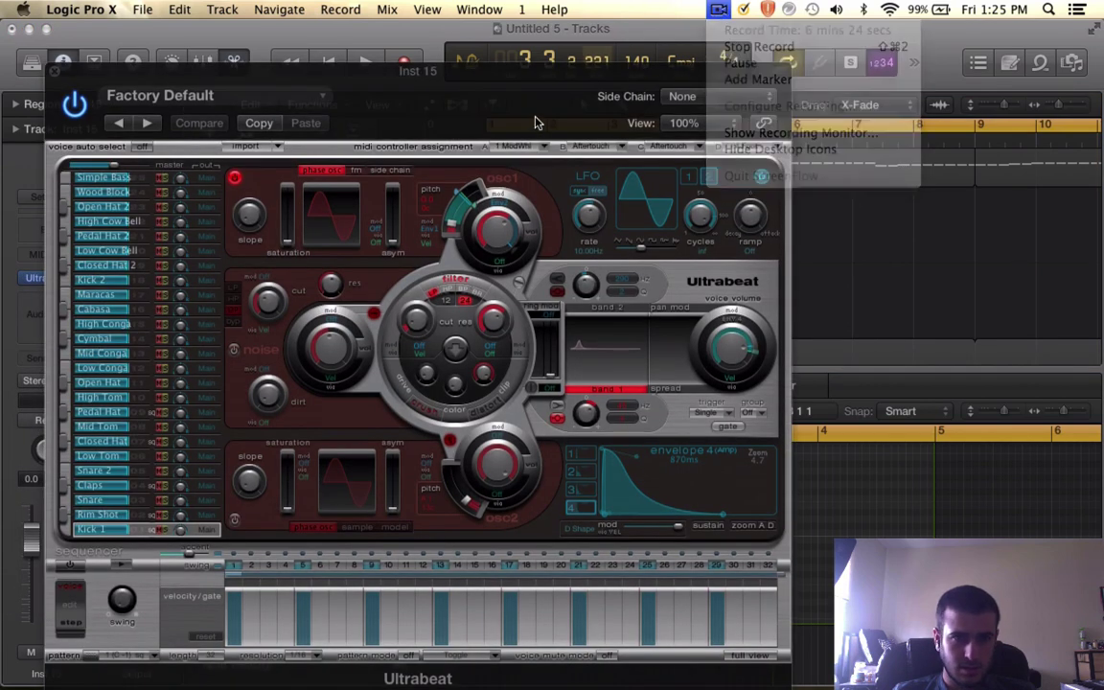
# - Load the RnB Remix Kit drum kit into the new track's Ultrabeat and close the plug-in window
pyautogui.click(168, 95)
pyautogui.moveTo(168, 401)
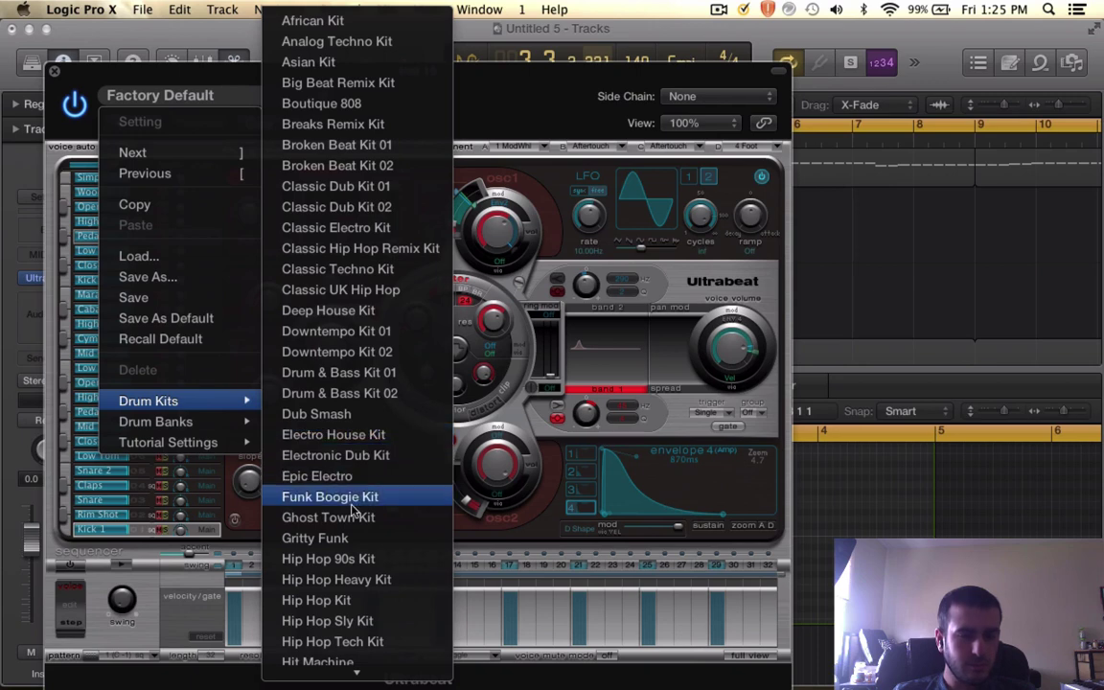
pyautogui.scroll(-1, 354, 513)
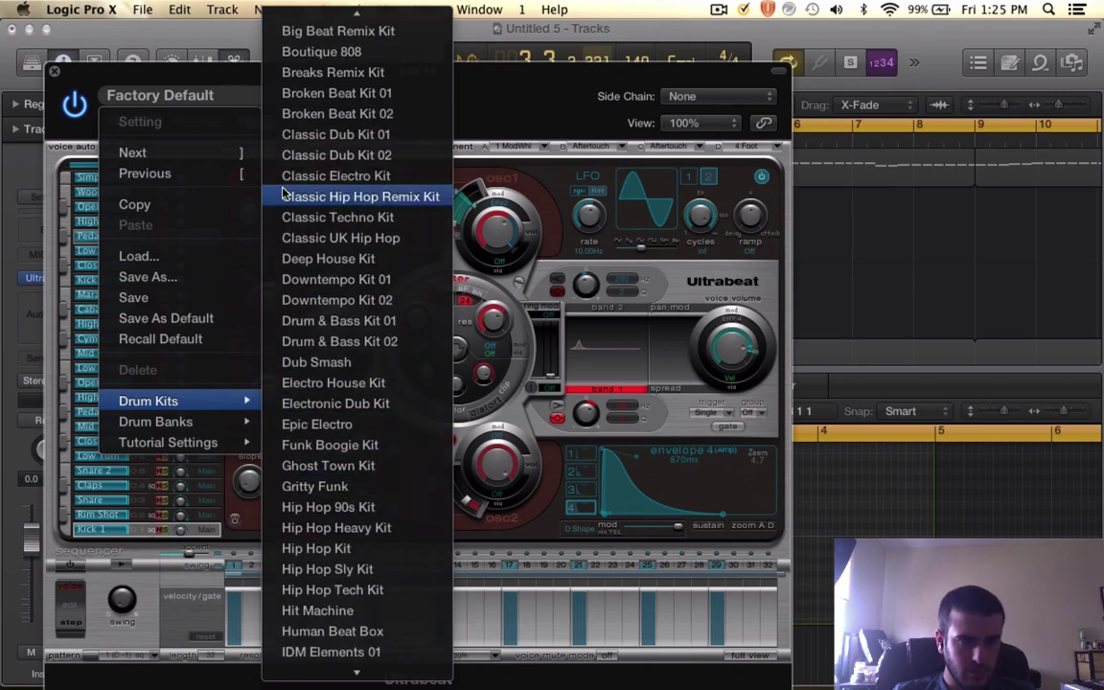
pyautogui.scroll(-10, 357, 591)
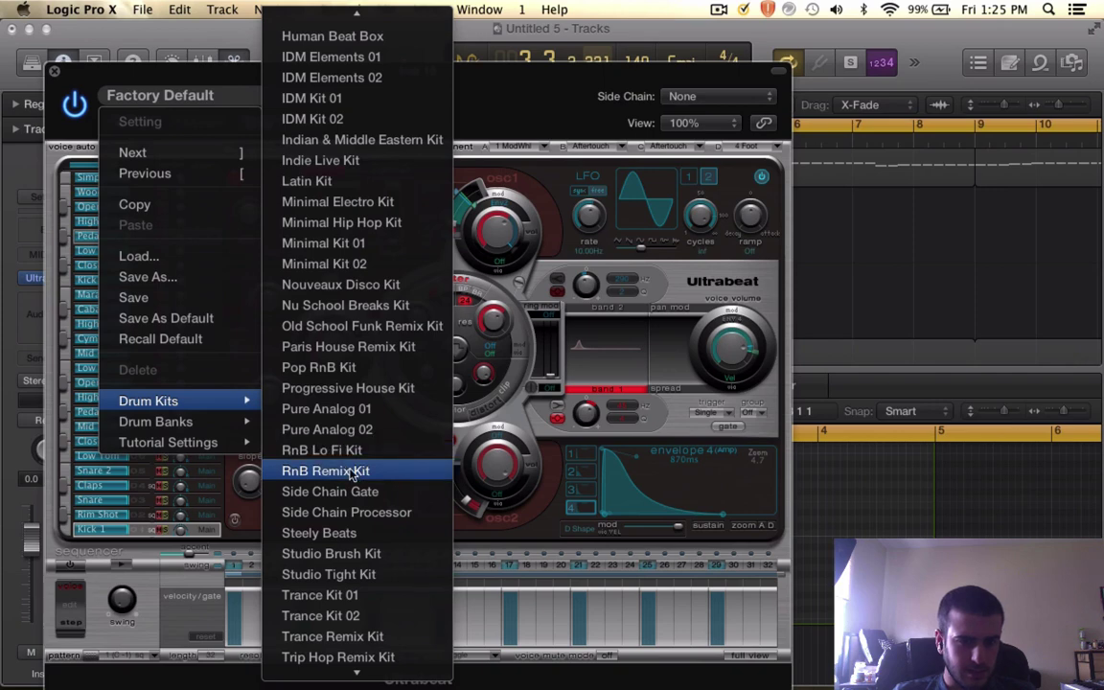
pyautogui.click(353, 471)
pyautogui.click(55, 71)
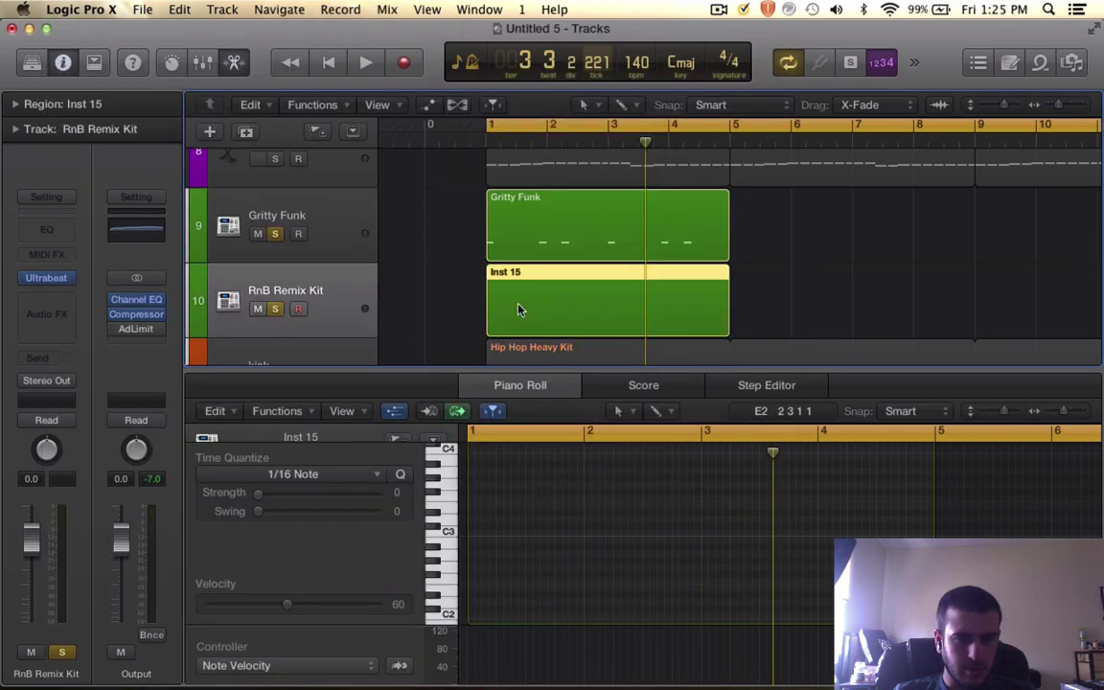
# - Add a note in the Inst 15 region near beat 3 of bar 1 and move it down to C#1
pyautogui.doubleClick(527, 303)
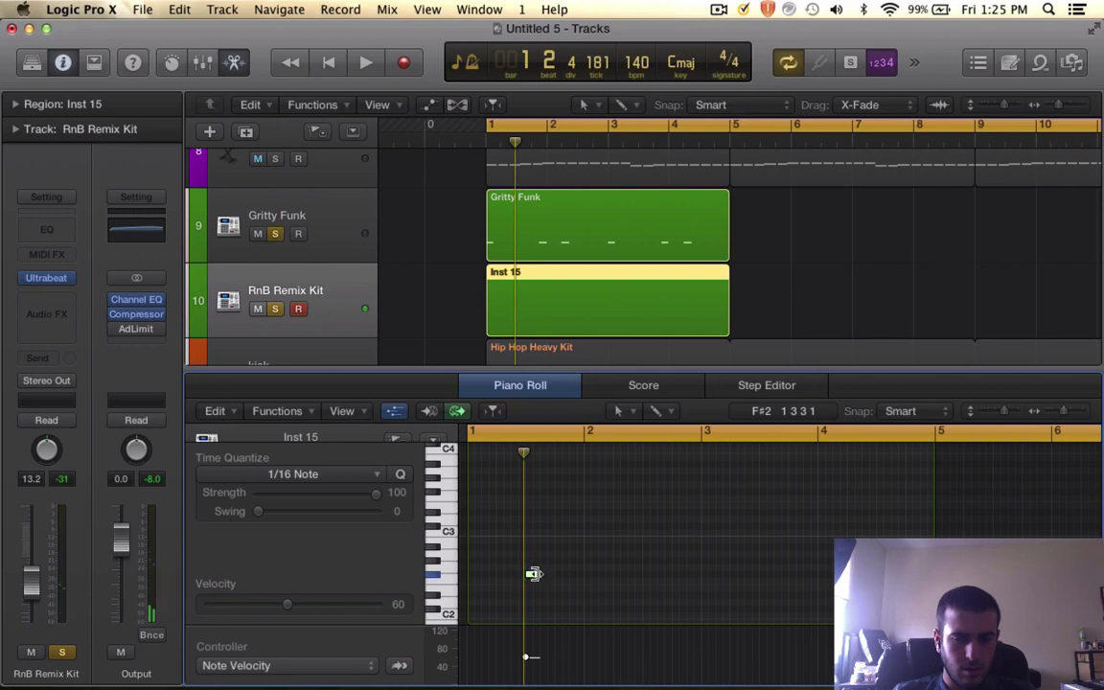
pyautogui.moveTo(531, 576); pyautogui.dragTo(533, 598)
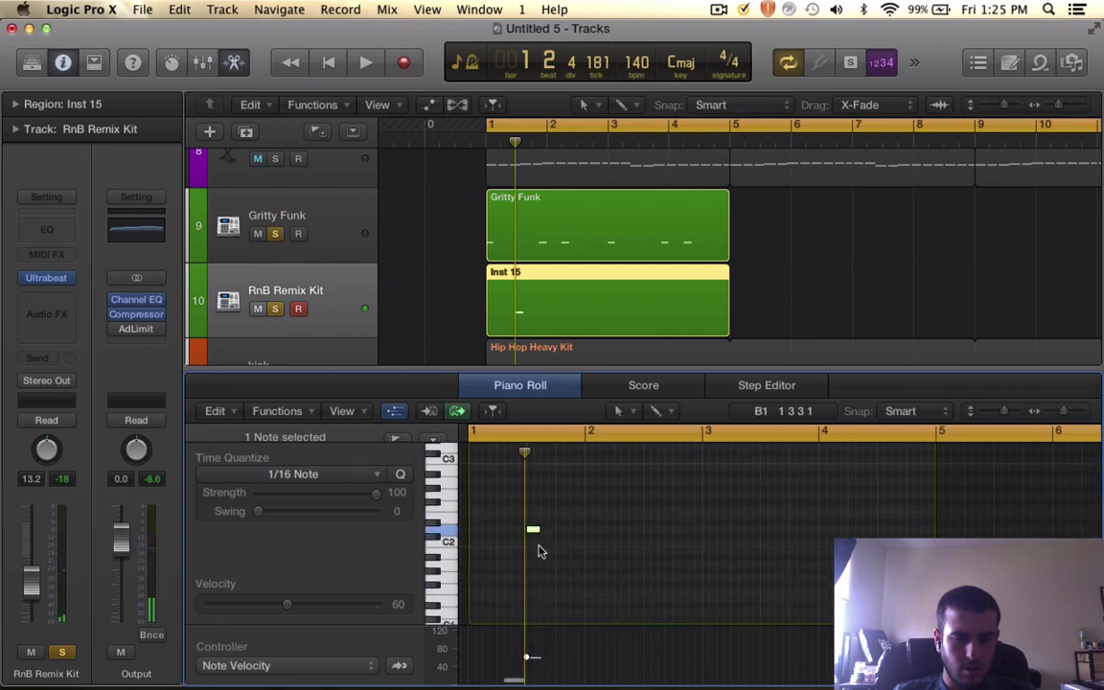
pyautogui.moveTo(532, 534); pyautogui.dragTo(527, 591)
pyautogui.scroll(-3, 532, 616)
pyautogui.press('super+Right')
pyautogui.press('super+Right')
pyautogui.press('super+Right')
pyautogui.press('super+Right')
pyautogui.press('super+Right')
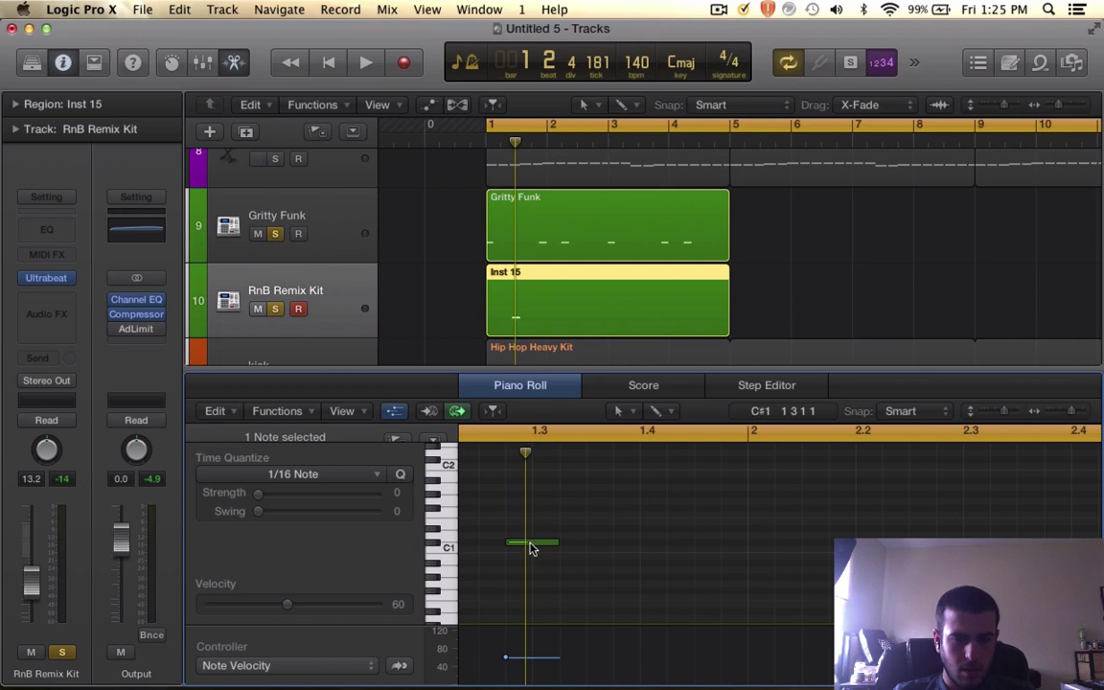
# - Audition the C#1 note and the neighbouring drum sounds, raising the track volume to -7.8 dB
pyautogui.click(531, 545)
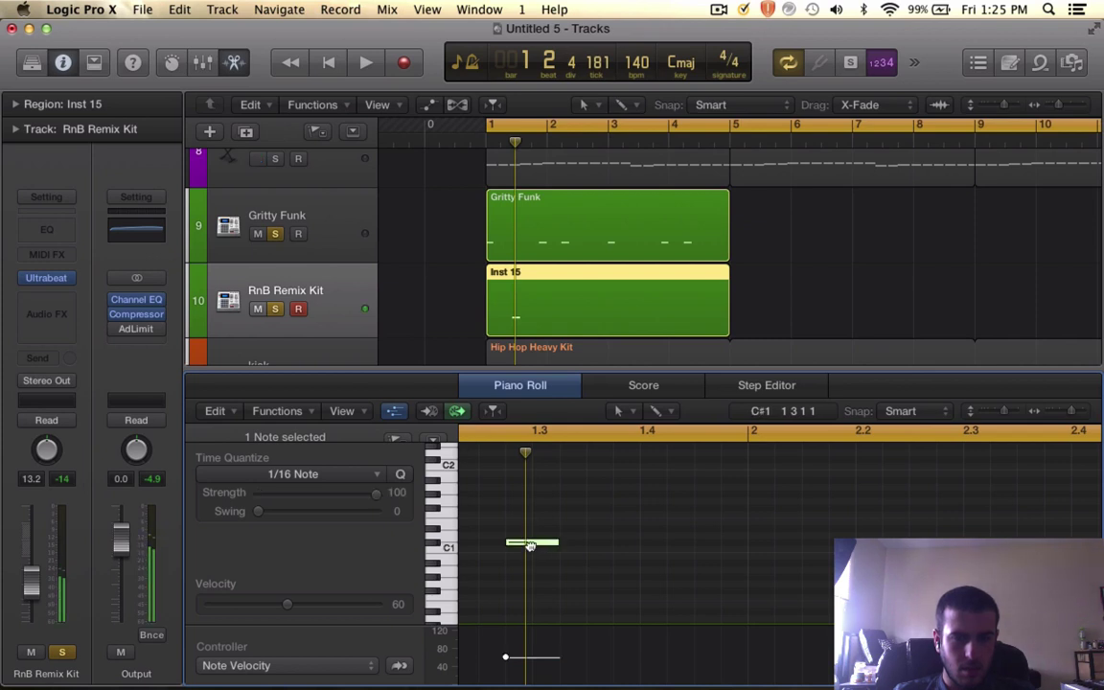
pyautogui.click(526, 527)
pyautogui.click(525, 544)
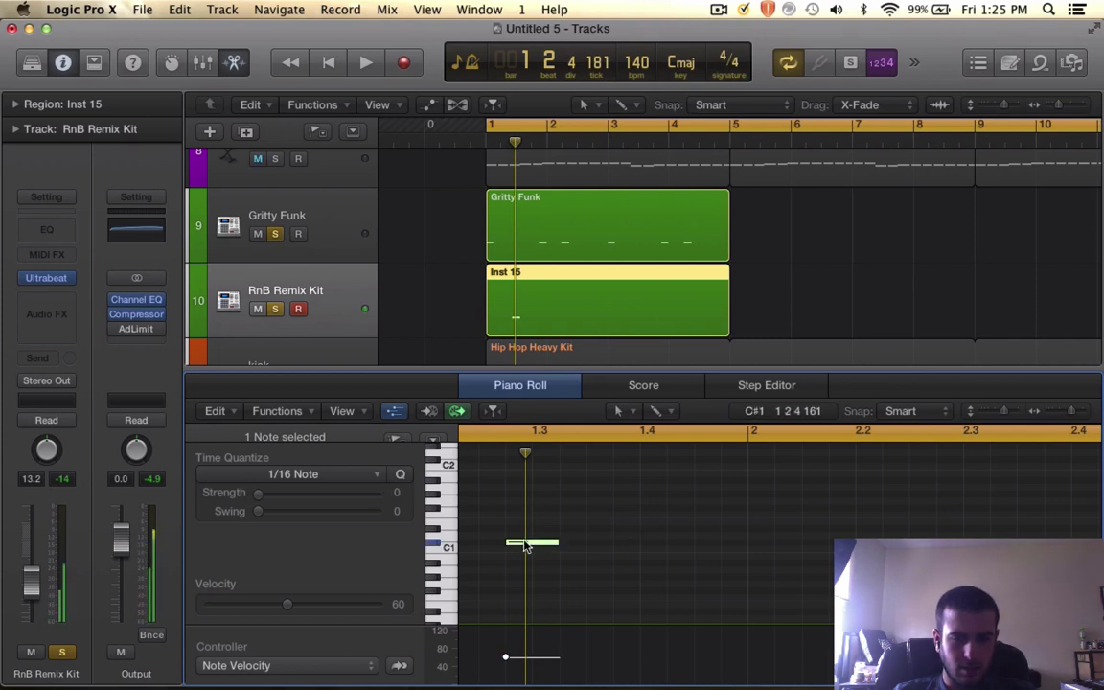
pyautogui.moveTo(32, 580); pyautogui.dragTo(32, 569)
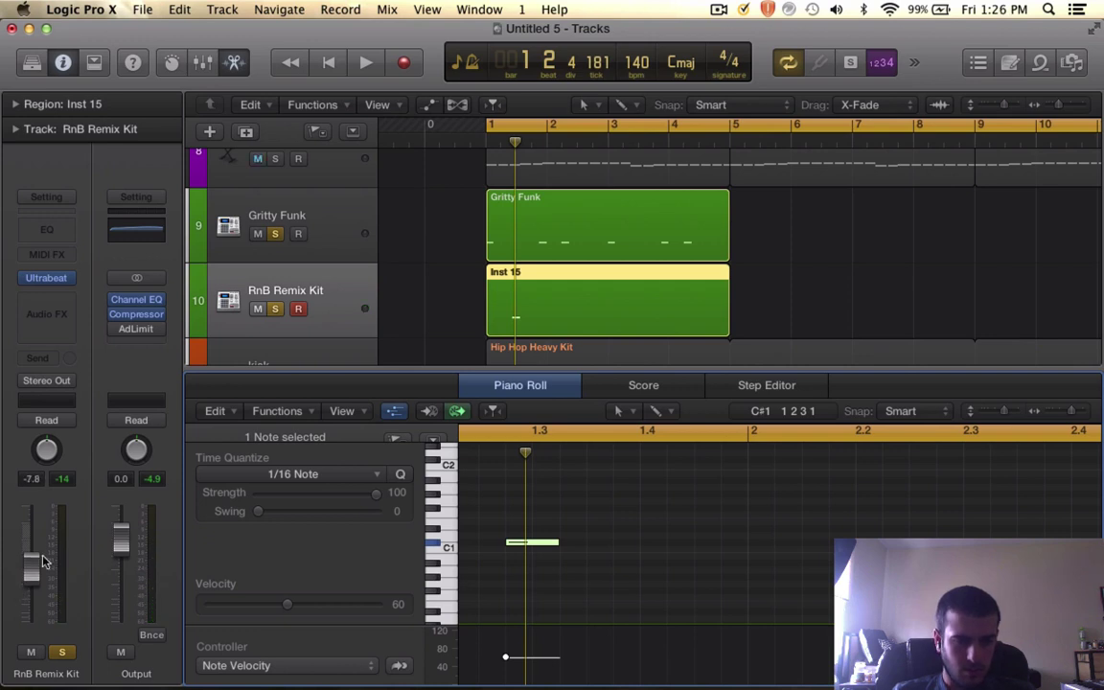
pyautogui.click(436, 544)
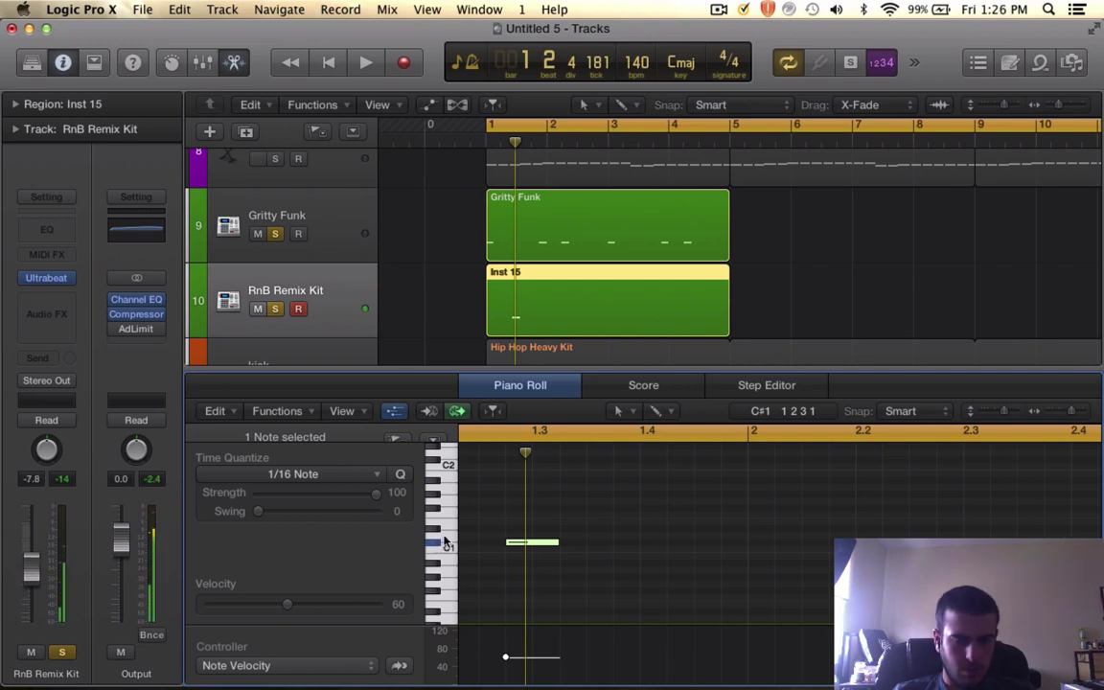
pyautogui.click(443, 534)
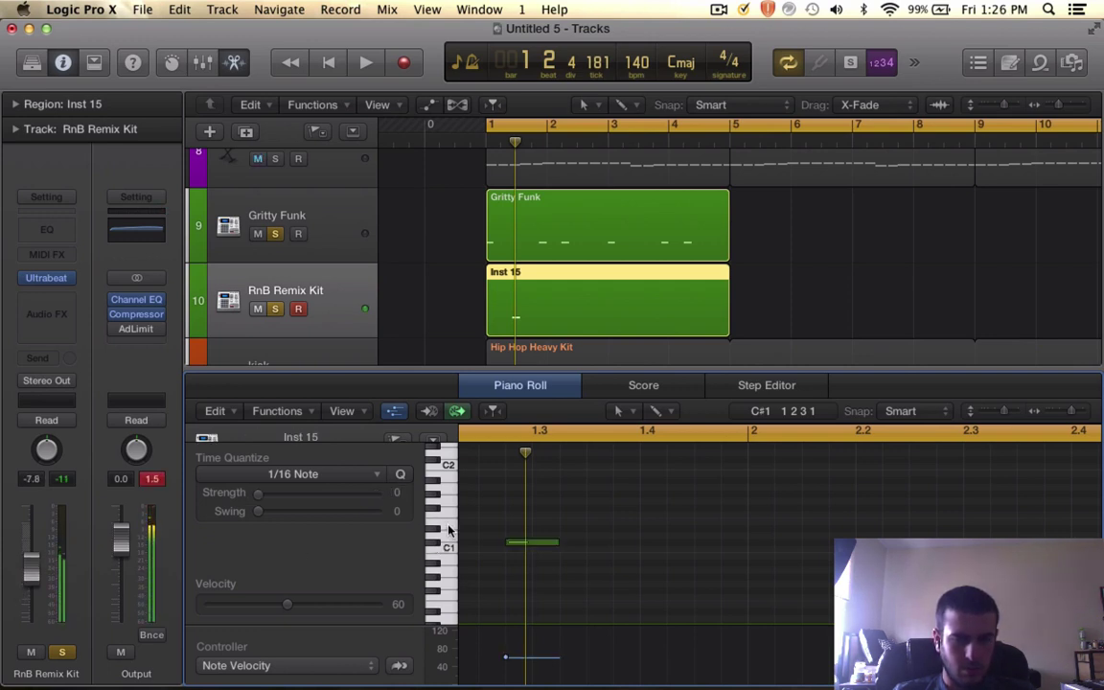
pyautogui.scroll(-3, 565, 235)
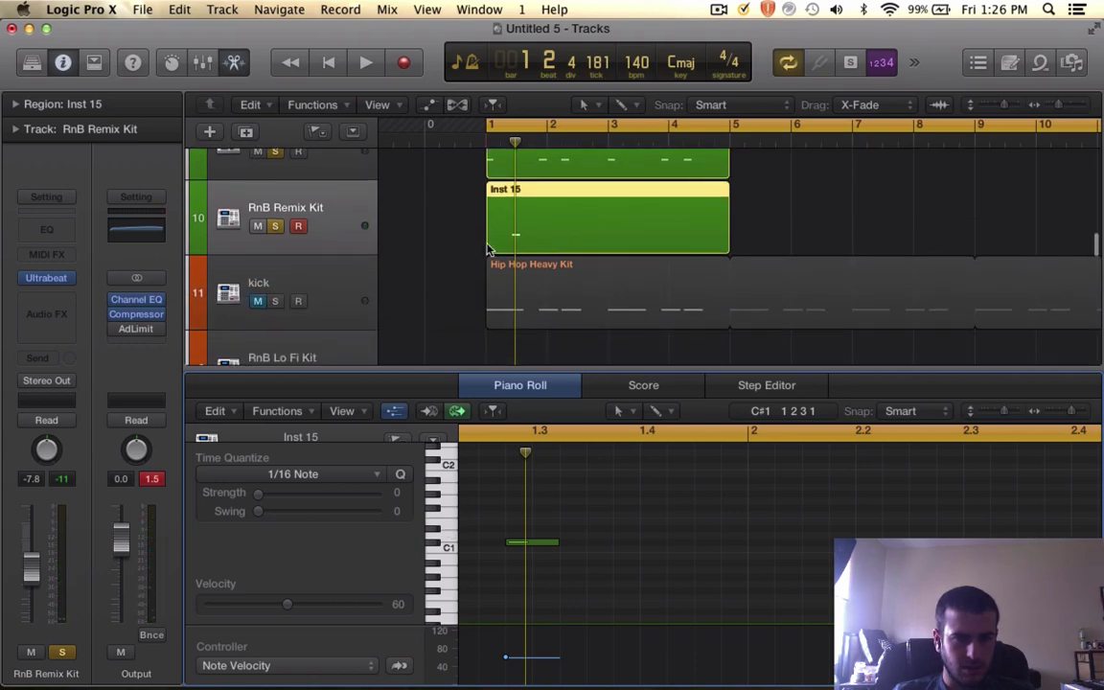
# - Load the Pop RnB Kit drum kit into the track's Ultrabeat and close the plug-in window
pyautogui.click(44, 277)
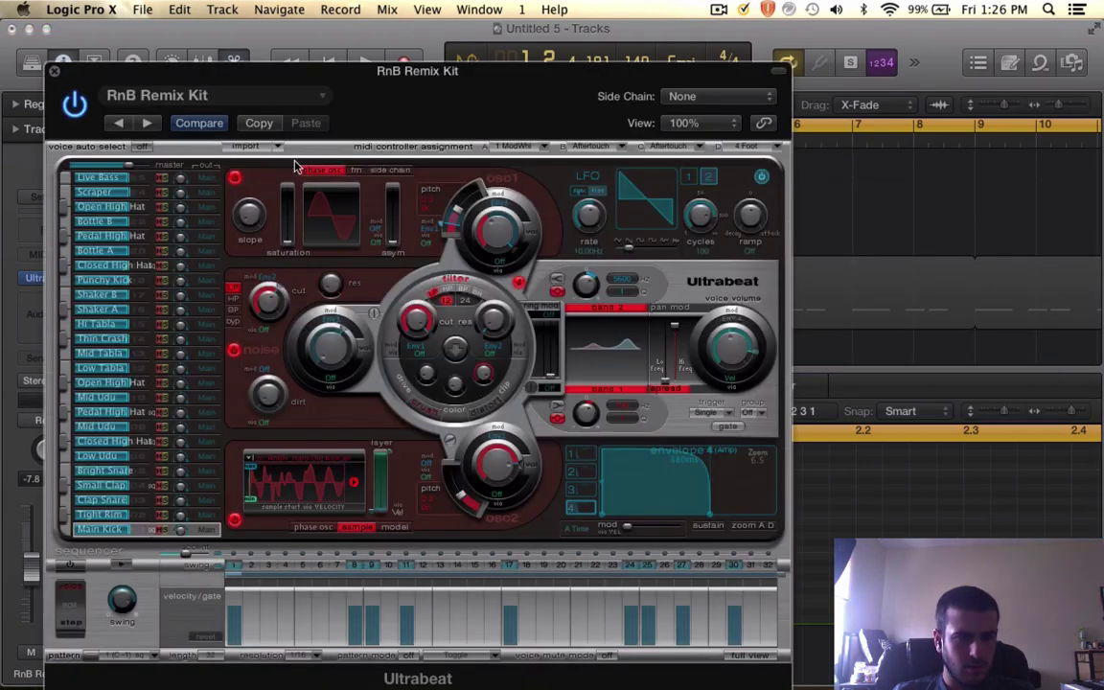
pyautogui.click(280, 107)
pyautogui.moveTo(220, 401)
pyautogui.scroll(-10, 326, 460)
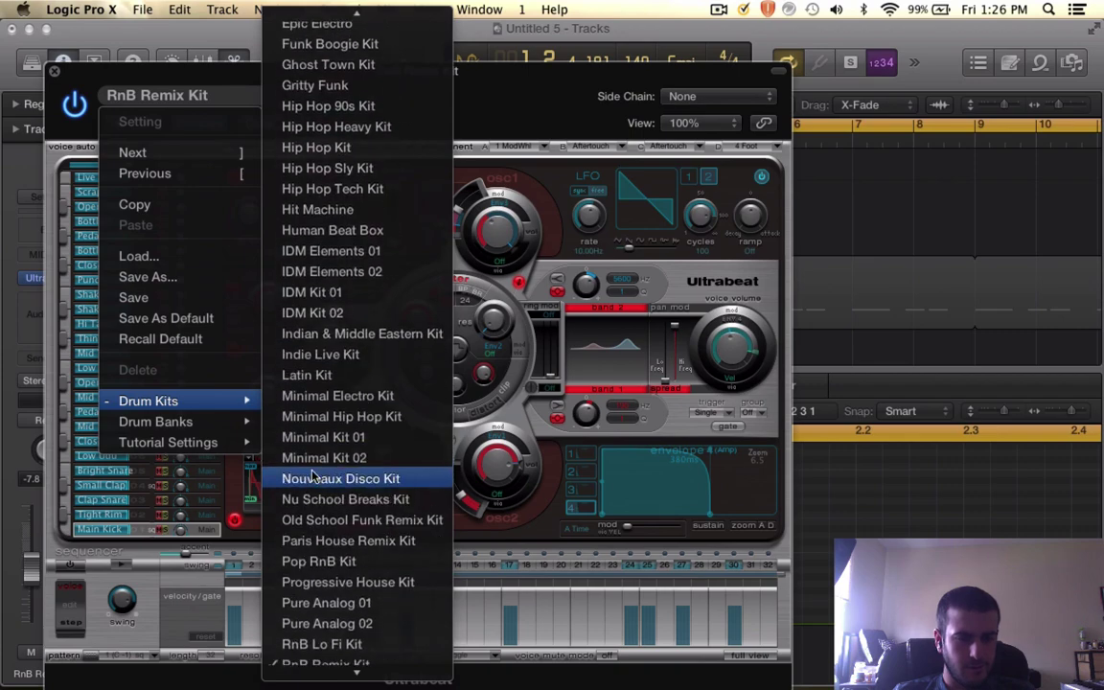
pyautogui.scroll(-5, 313, 475)
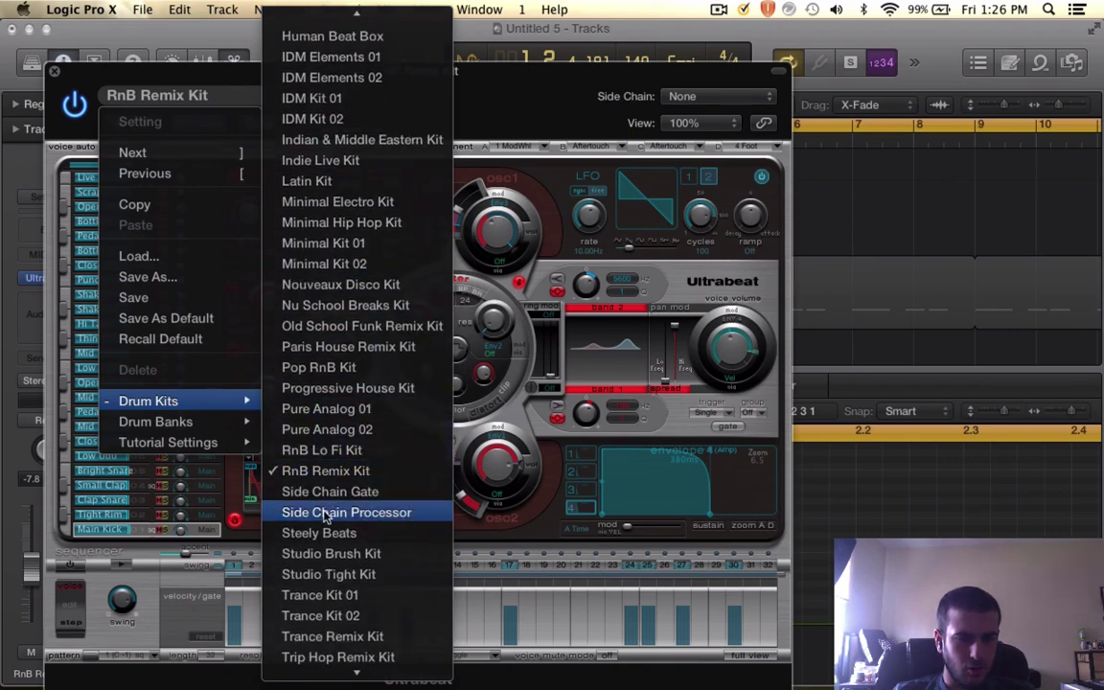
pyautogui.click(318, 367)
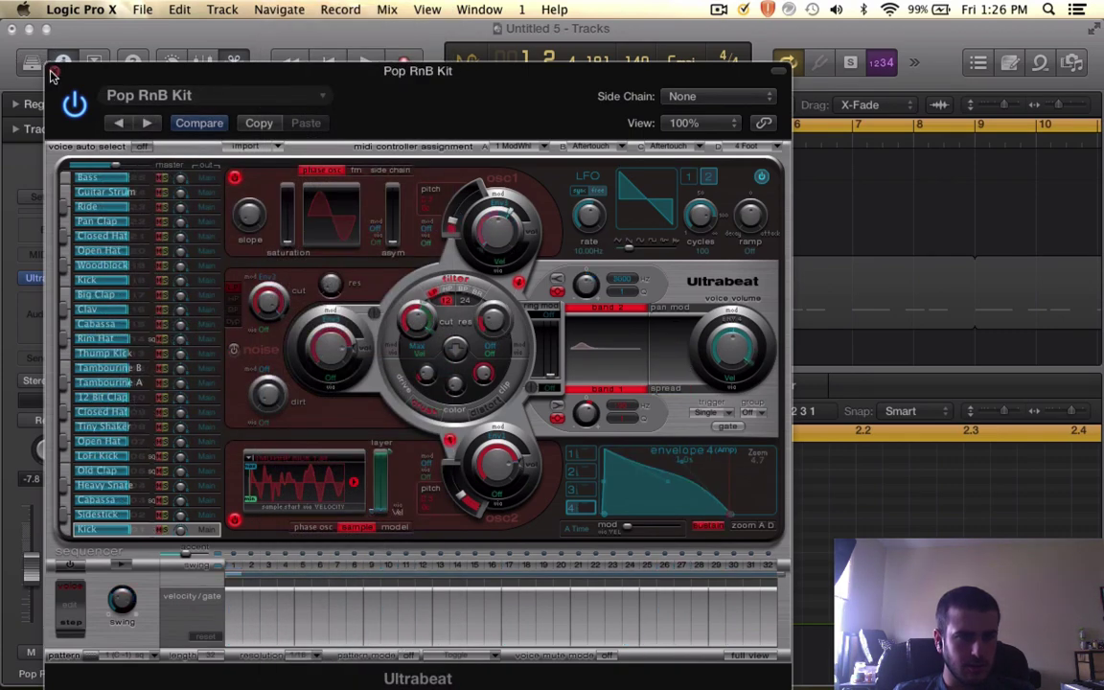
pyautogui.click(54, 72)
# - Audition the C#1 note with the new kit and lower the Pop RnB Kit track volume to -11.8 dB
pyautogui.click(529, 542)
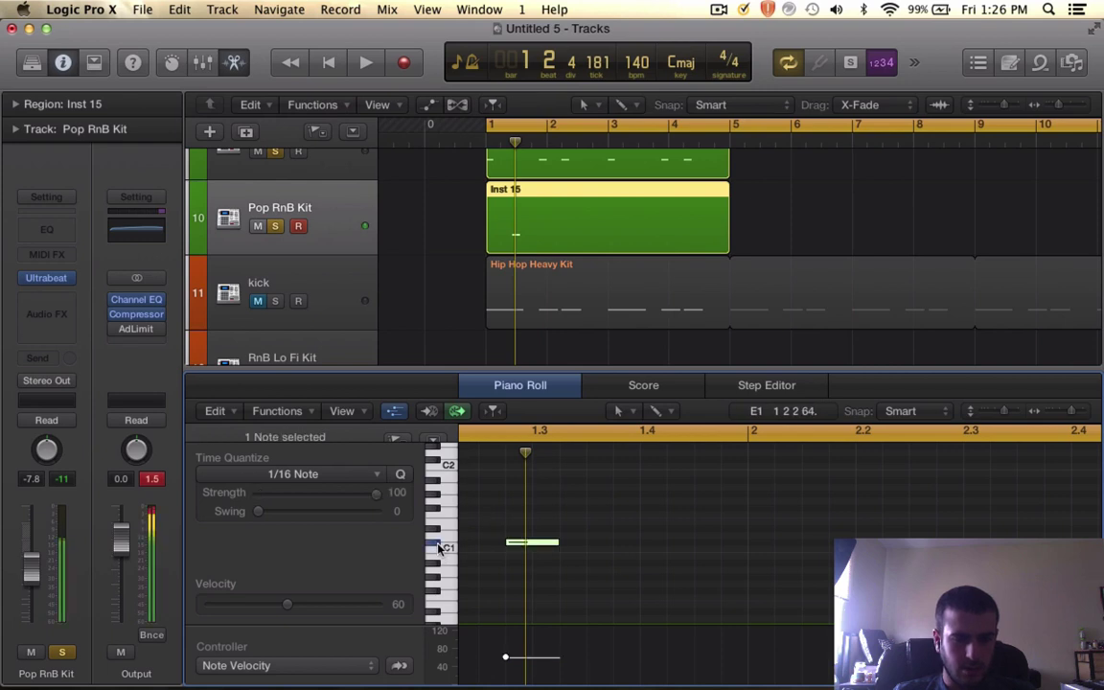
pyautogui.hscroll(-2, 529, 549)
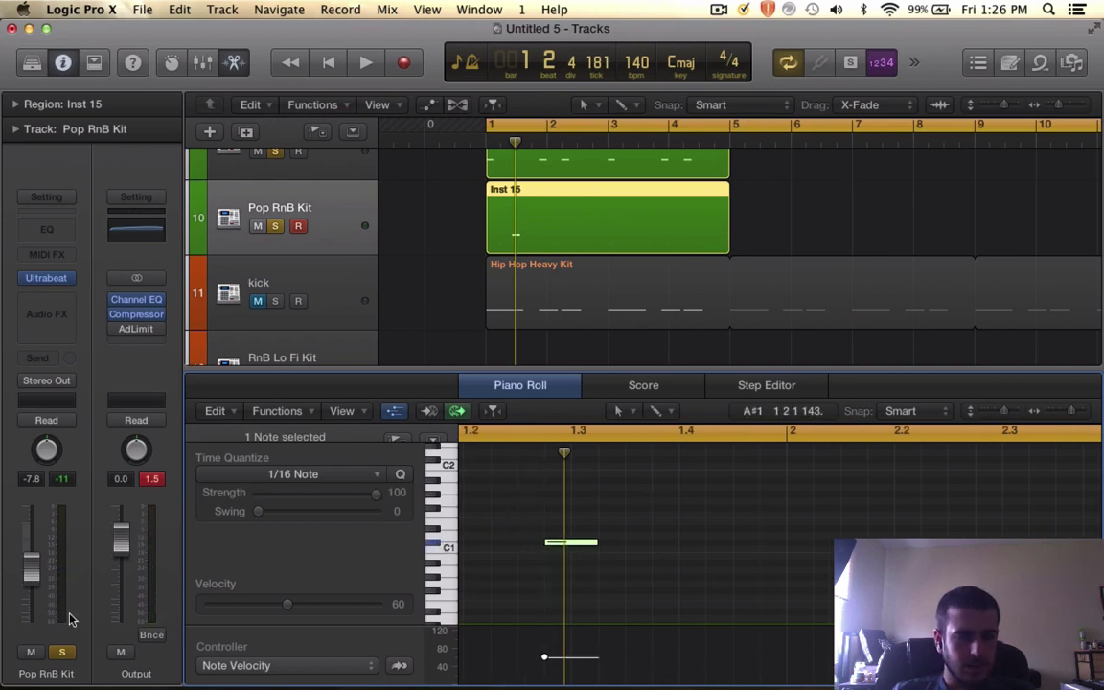
pyautogui.moveTo(36, 586); pyautogui.dragTo(31, 575)
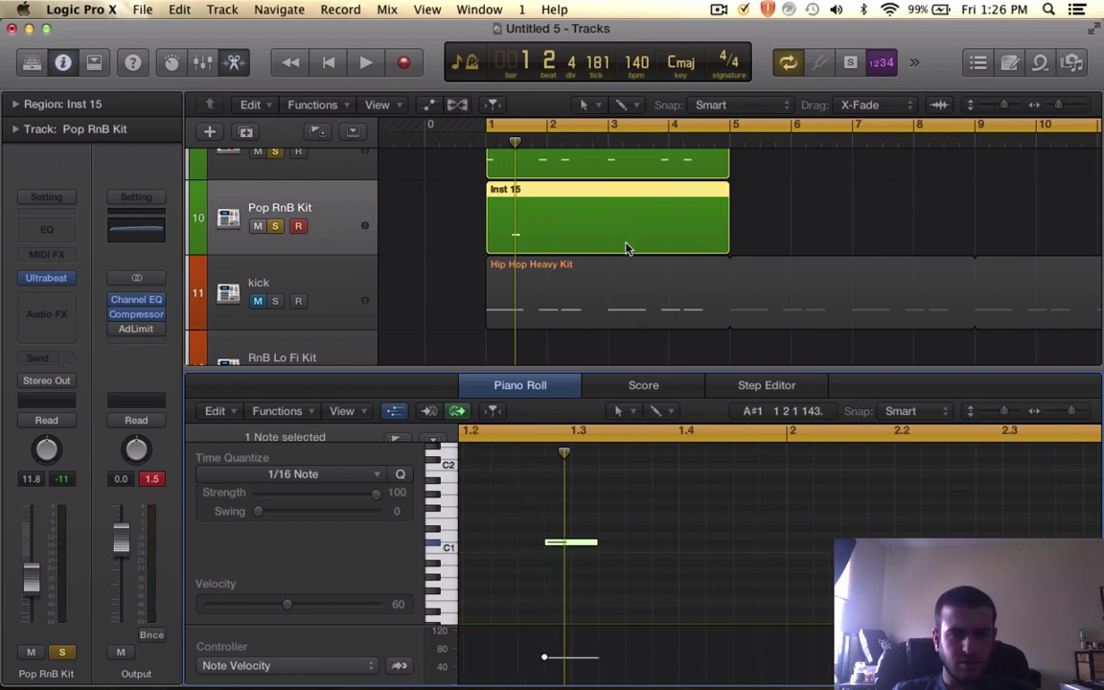
# - Shift the C#1 note onto beat 3 of bar 1 and play it together with the kick pattern
pyautogui.scroll(1, 613, 250)
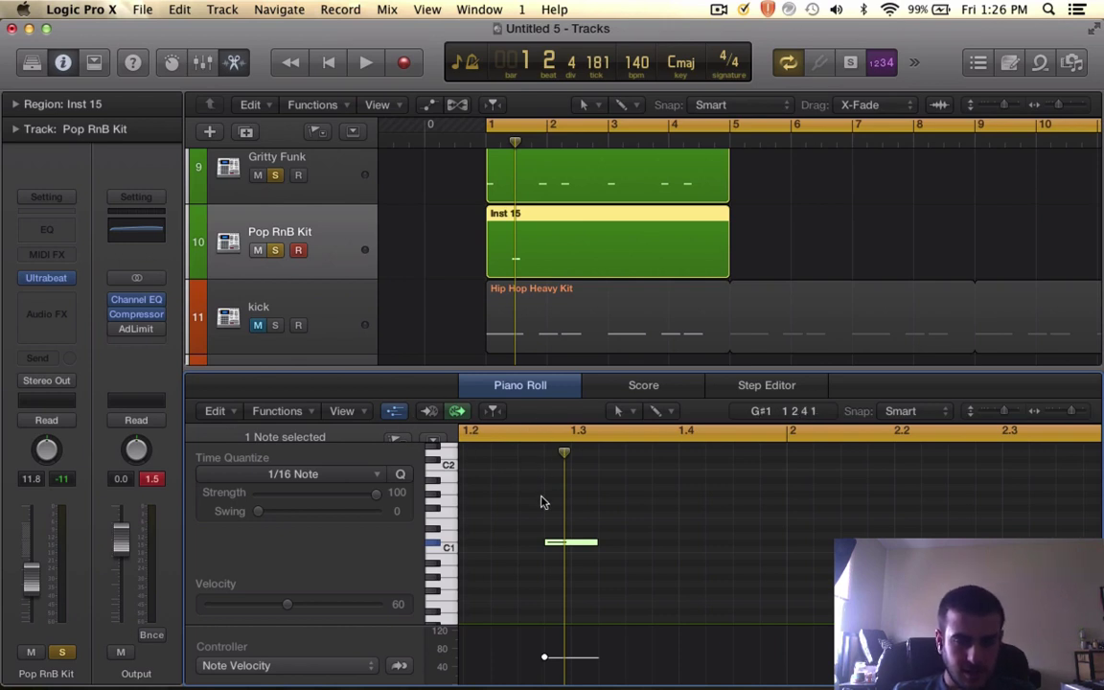
pyautogui.moveTo(552, 370); pyautogui.dragTo(579, 360)
pyautogui.scroll(3, 580, 359)
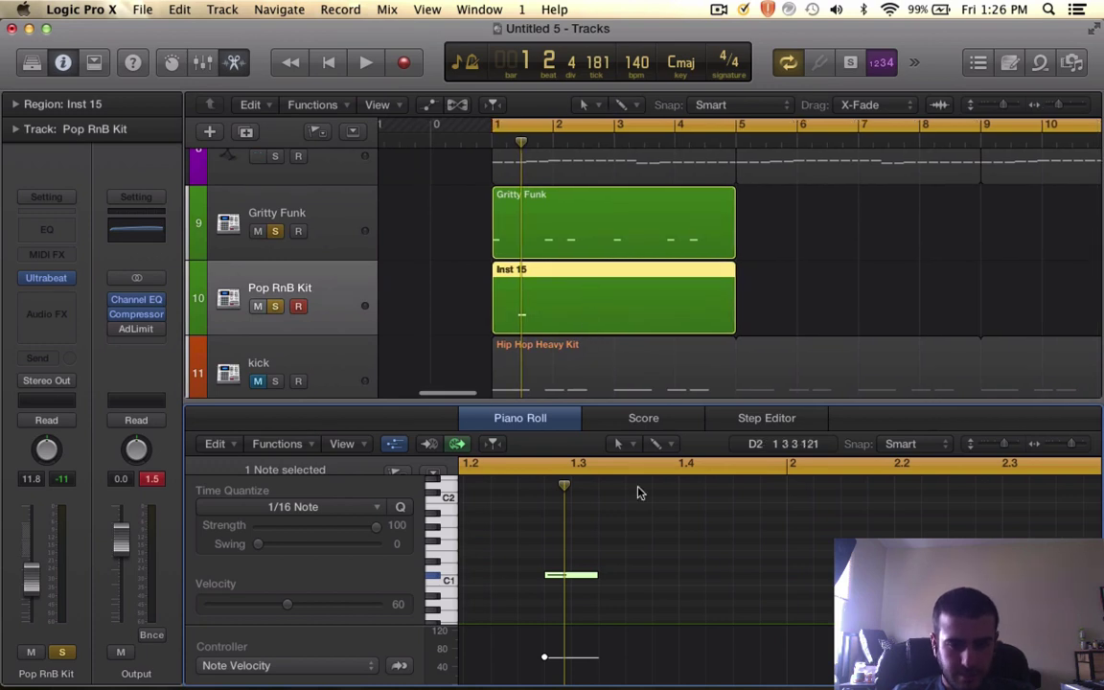
pyautogui.press('super+Left')
pyautogui.press('super+Left')
pyautogui.press('super+Left')
pyautogui.press('super+Left')
pyautogui.hscroll(-3, 677, 539)
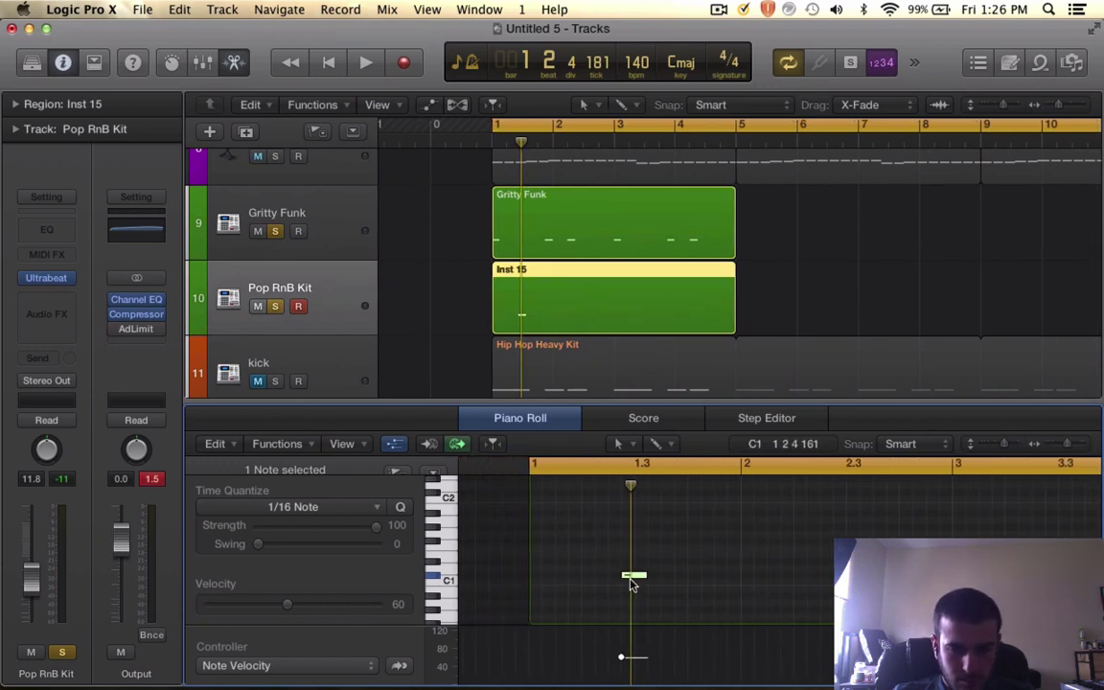
pyautogui.moveTo(631, 575); pyautogui.dragTo(645, 578)
pyautogui.press('space')
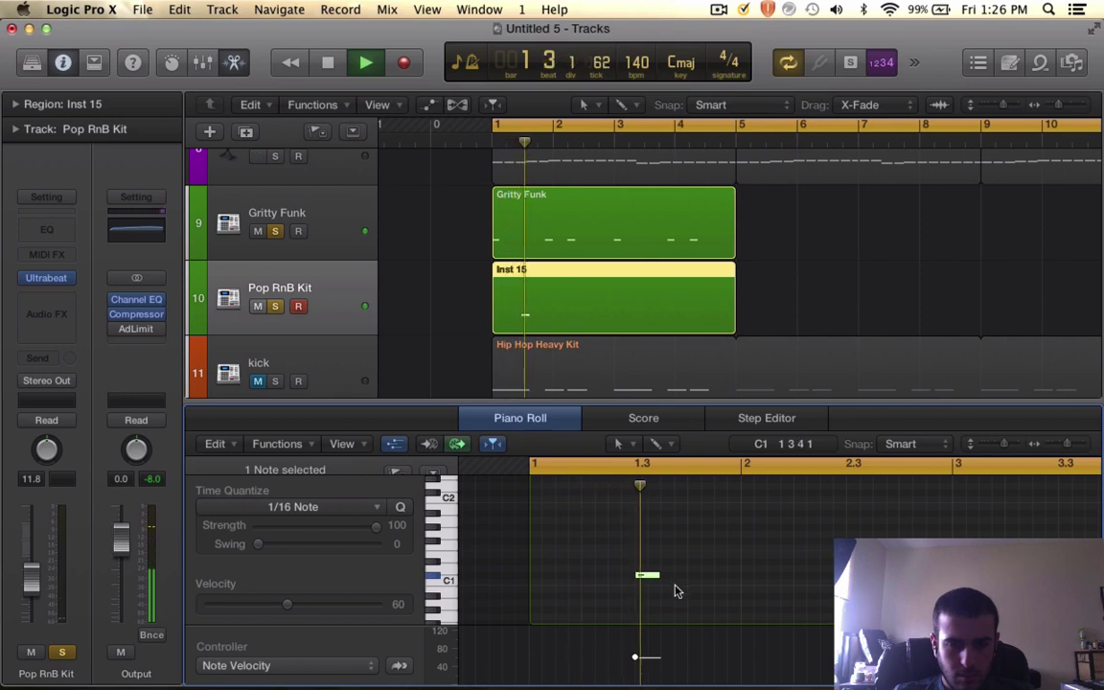
pyautogui.press('space')
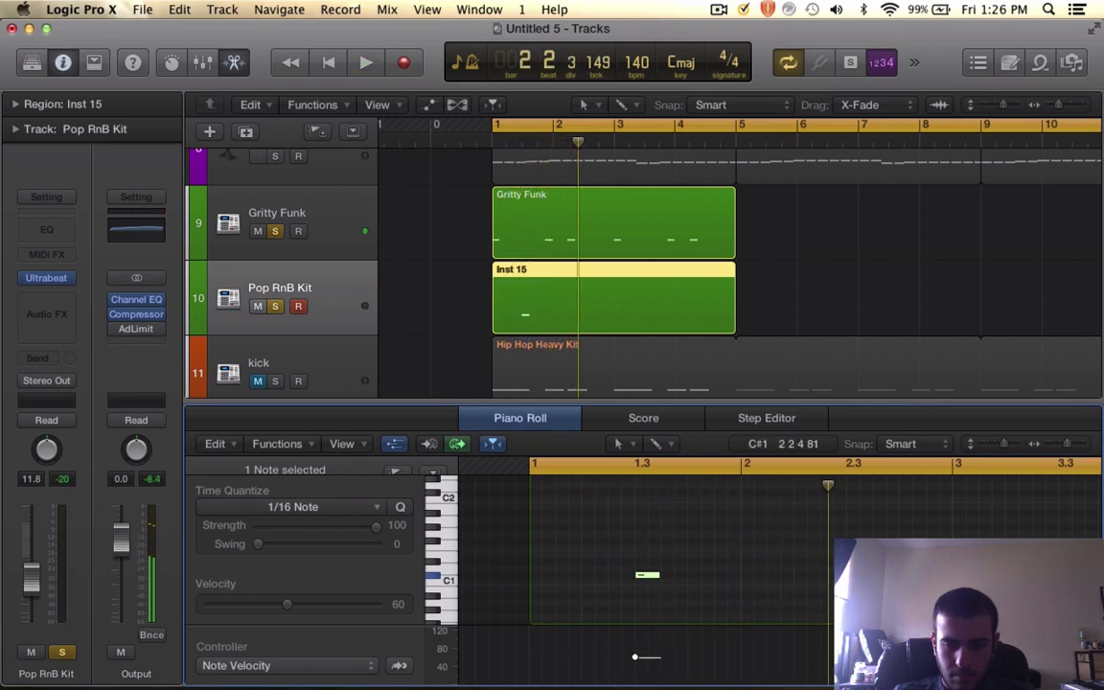
# - Add C#1 notes on beat 3 of bars 2, 3 and 4 in the Inst 15 region
pyautogui.keyDown('super'); pyautogui.click(850, 577); pyautogui.keyUp('super')
pyautogui.hscroll(5, 848, 578)
pyautogui.keyDown('super'); pyautogui.click(793, 577); pyautogui.keyUp('super')
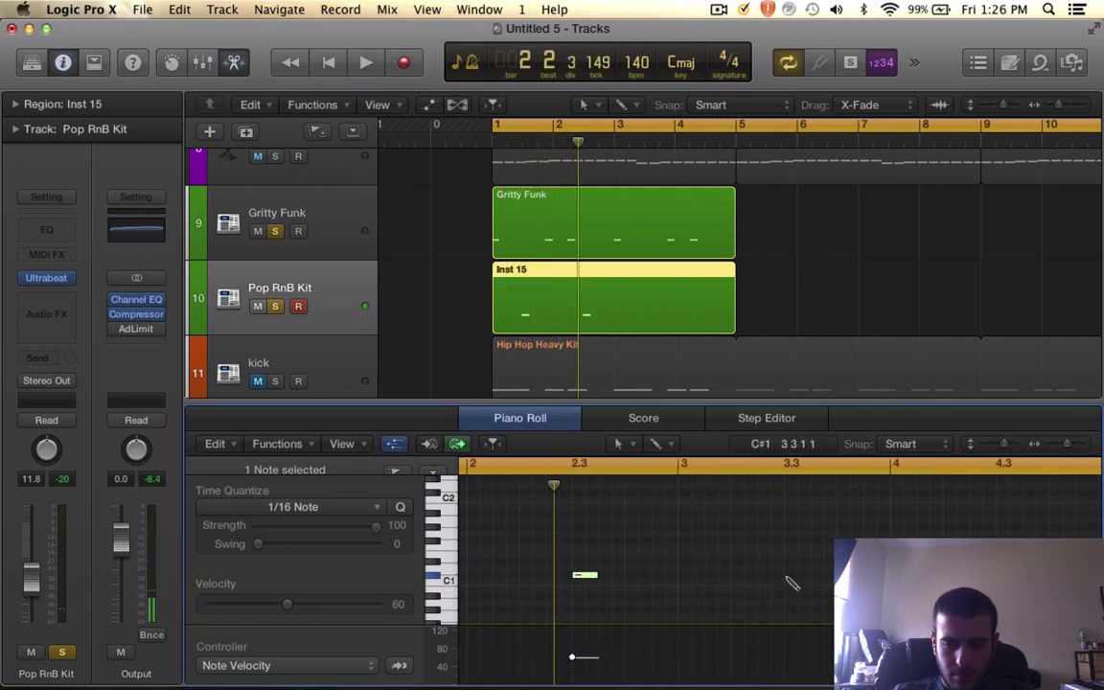
pyautogui.hscroll(4, 787, 580)
pyautogui.keyDown('super'); pyautogui.click(910, 580); pyautogui.keyUp('super')
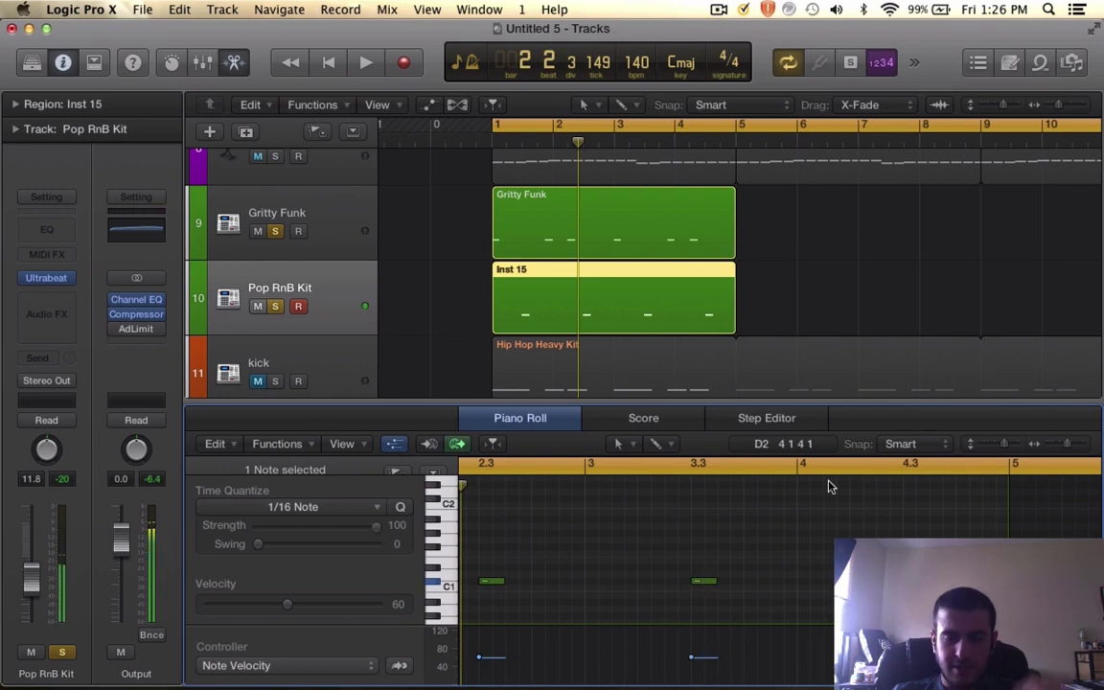
# - Move the #default track with the Pop RnB Kit regions directly below the Pop RnB Kit track and solo it
pyautogui.moveTo(784, 399); pyautogui.dragTo(743, 533)
pyautogui.hscroll(-2, 704, 444)
pyautogui.scroll(2, 704, 444)
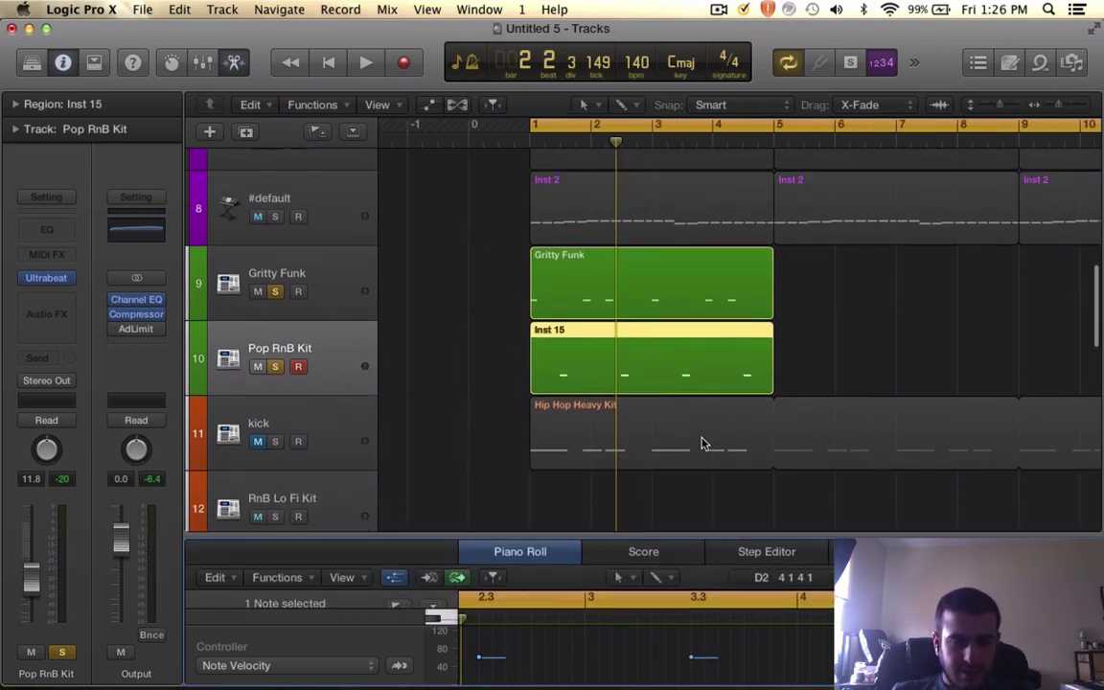
pyautogui.click(427, 384)
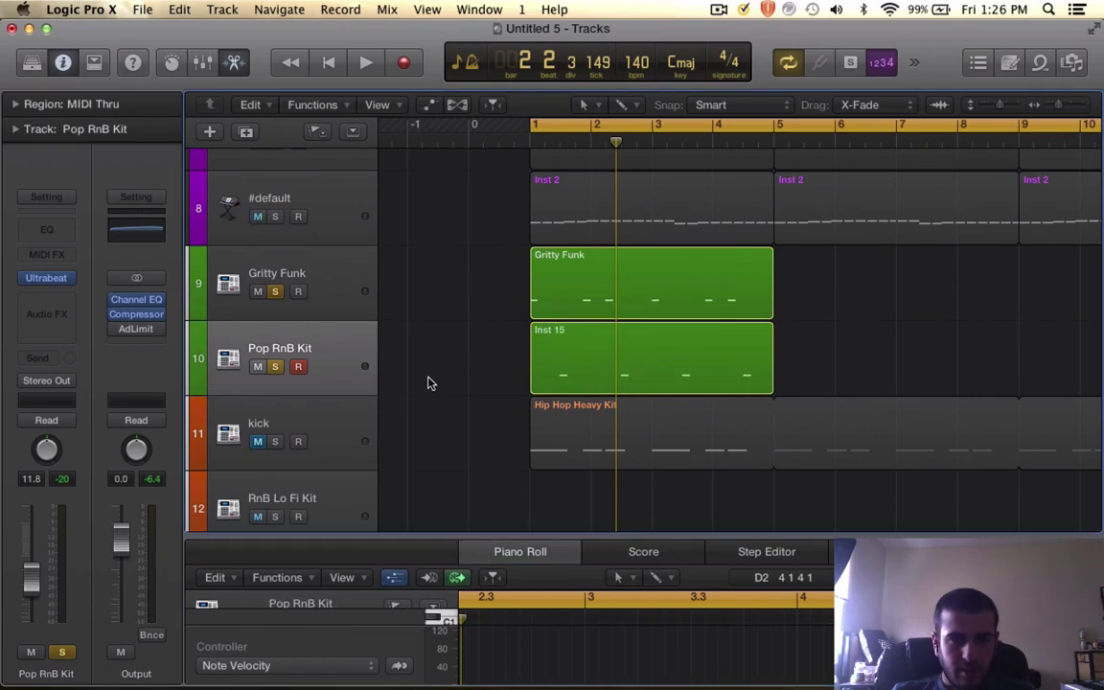
pyautogui.click(302, 353)
pyautogui.scroll(-9, 438, 353)
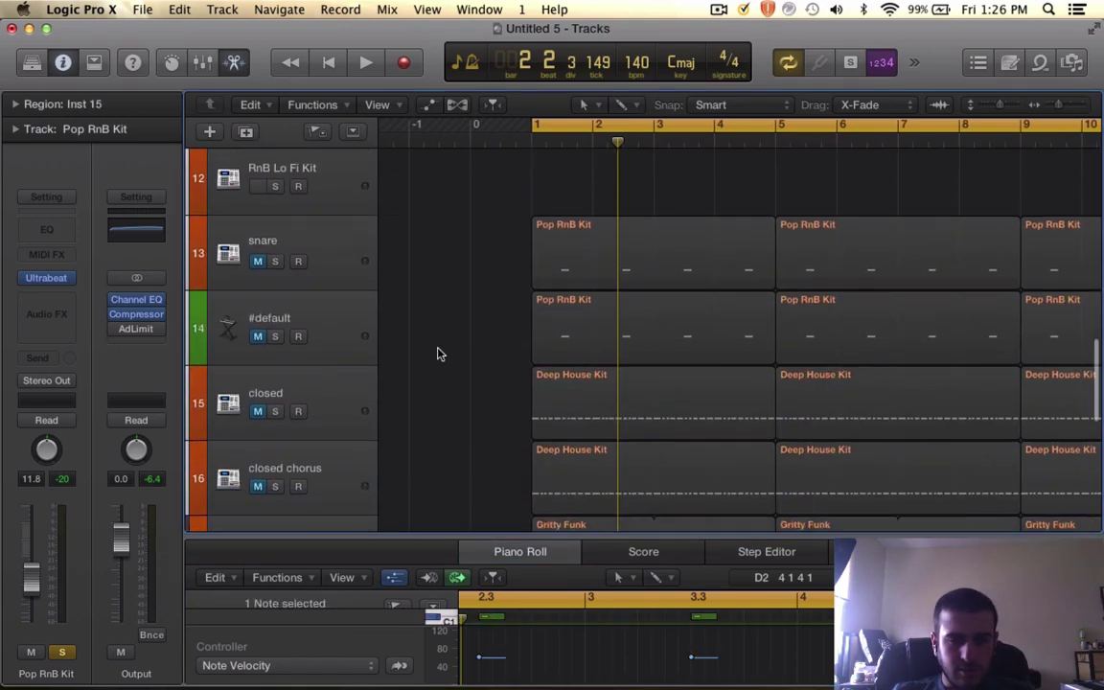
pyautogui.scroll(-1, 438, 355)
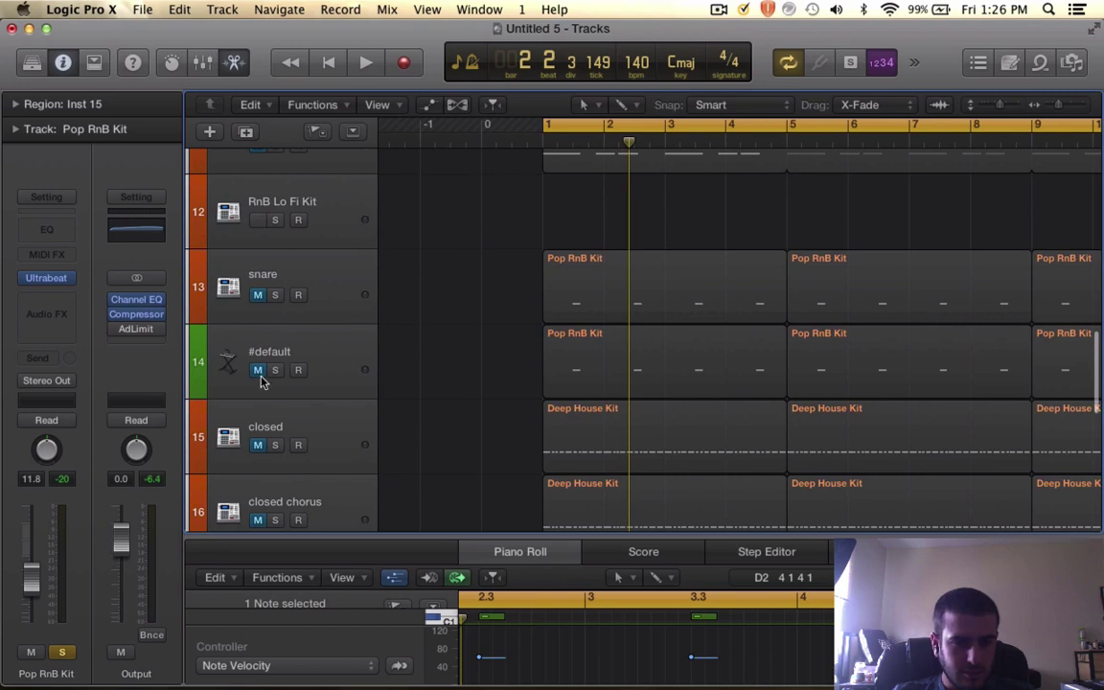
pyautogui.click(338, 357)
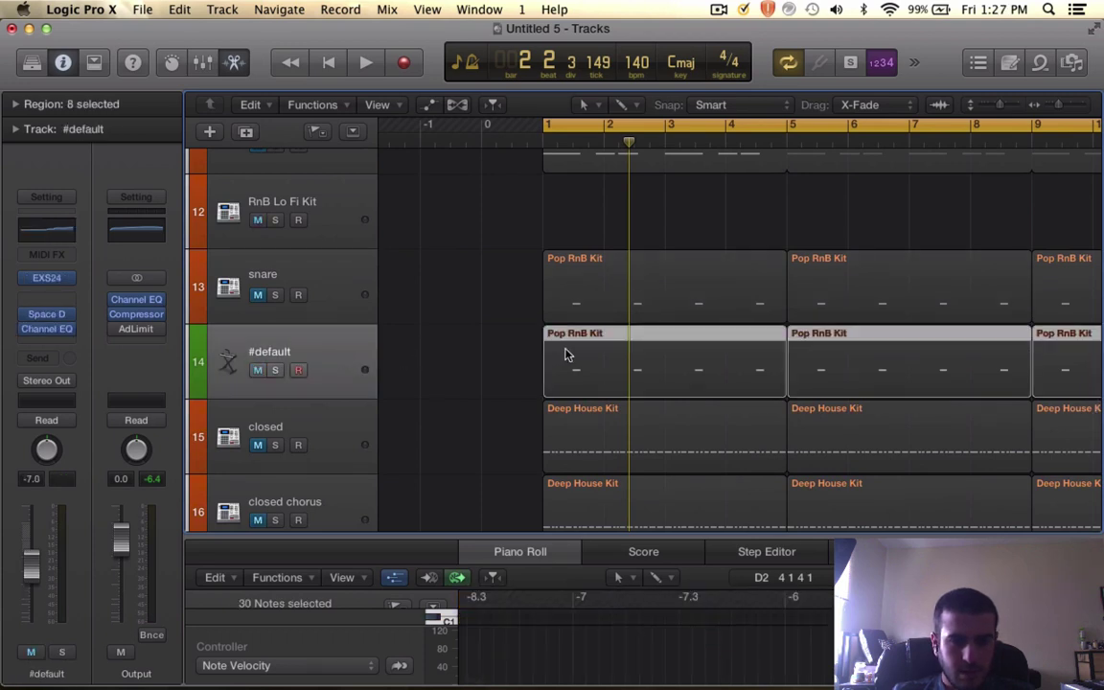
pyautogui.scroll(3, 429, 422)
pyautogui.moveTo(354, 469); pyautogui.dragTo(357, 194)
pyautogui.scroll(5, 343, 361)
pyautogui.click(275, 485)
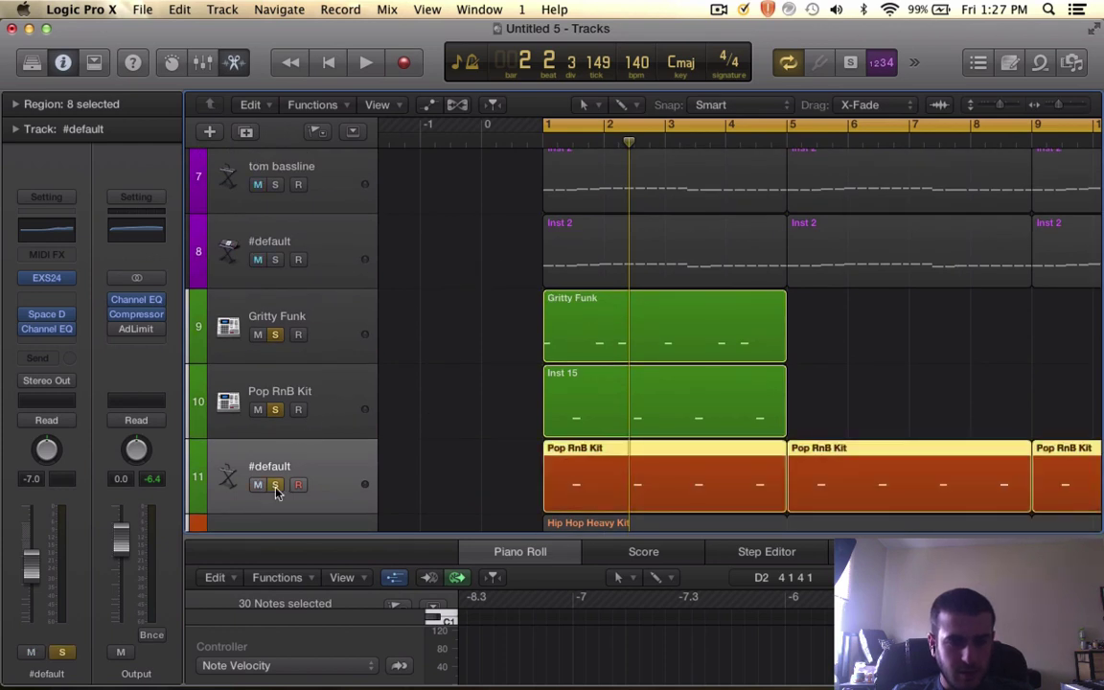
# - Turn off solo on the Pop RnB Kit track and play the #default layer with the Gritty Funk kick
pyautogui.click(274, 410)
pyautogui.click(275, 410)
pyautogui.press('space')
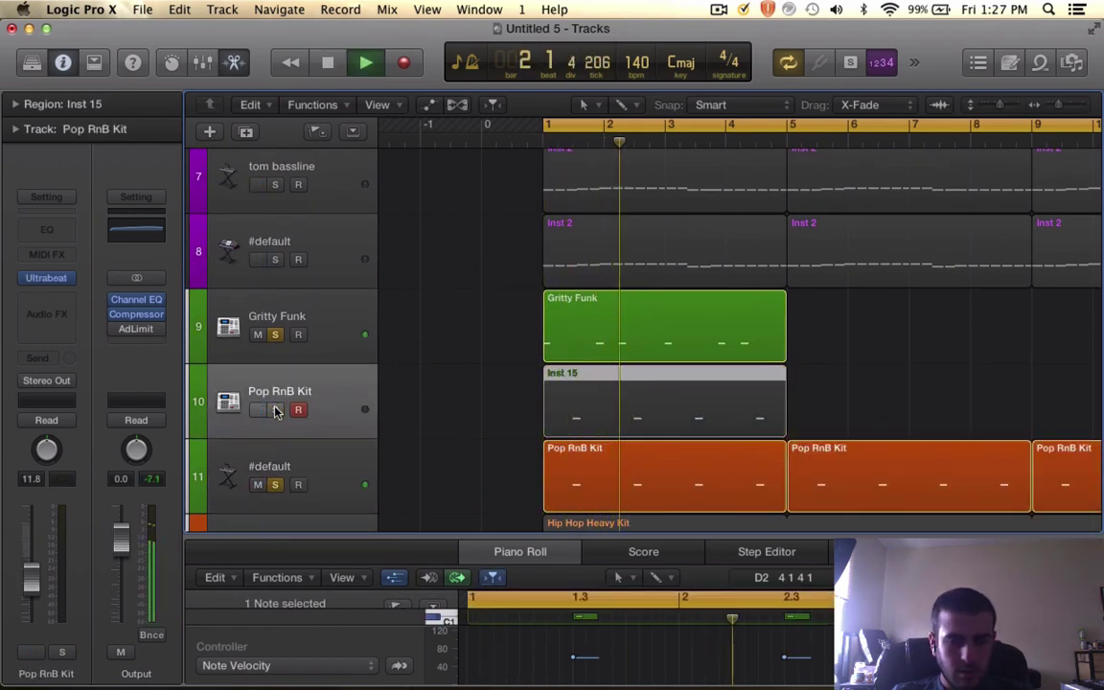
pyautogui.press('space')
# - Enlarge the piano roll to show all Inst 15 notes and turn off solo on the #default track
pyautogui.scroll(5, 684, 439)
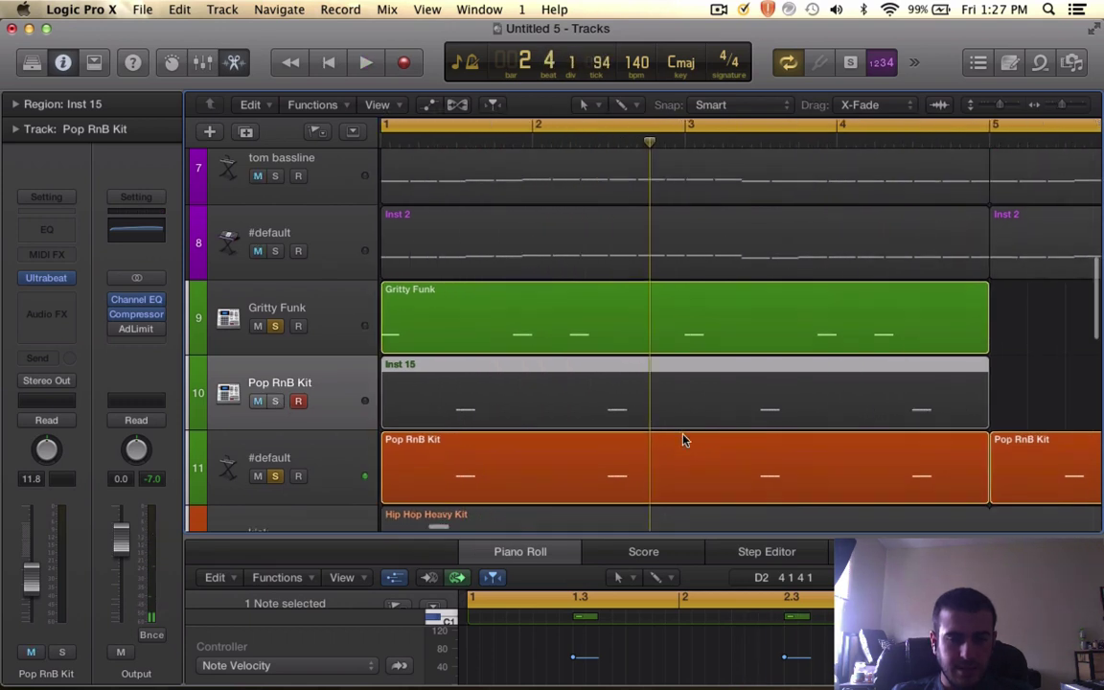
pyautogui.scroll(-4, 684, 440)
pyautogui.moveTo(620, 537); pyautogui.dragTo(618, 337)
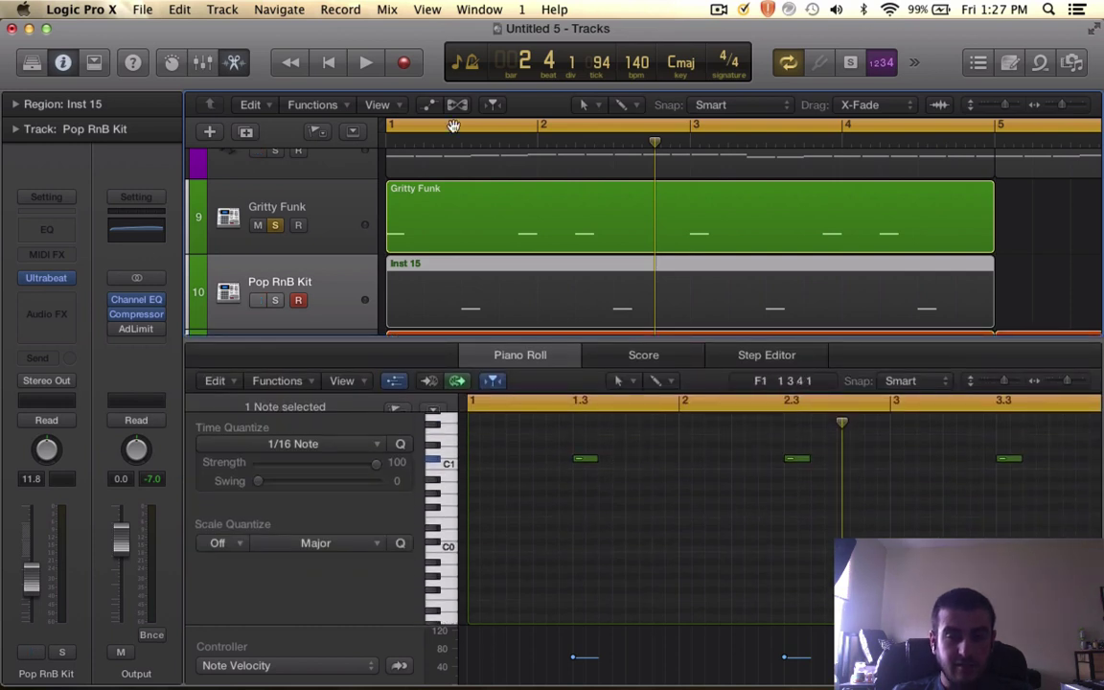
pyautogui.scroll(-3, 543, 243)
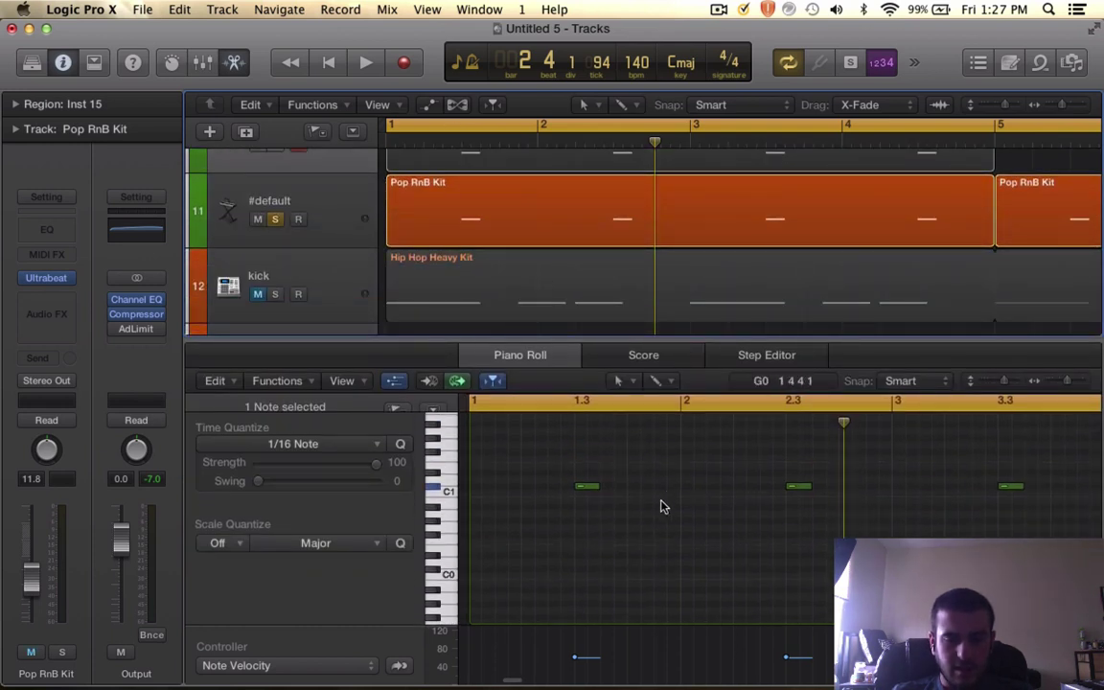
pyautogui.scroll(-3, 731, 536)
pyautogui.scroll(-2, 729, 535)
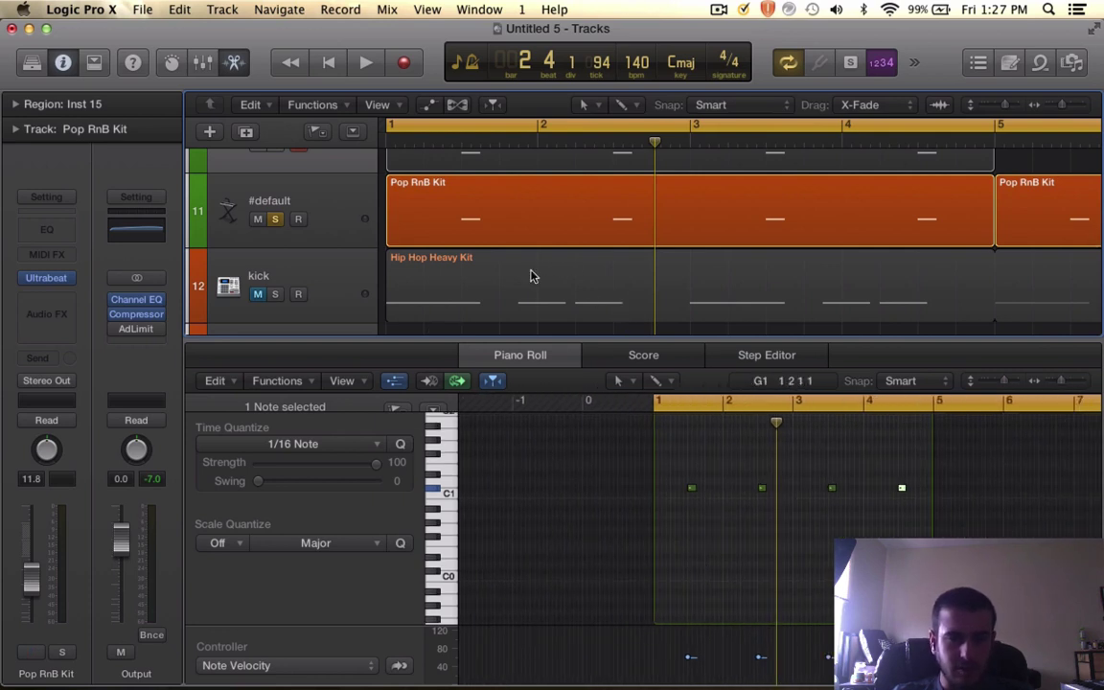
pyautogui.scroll(1, 528, 256)
pyautogui.click(276, 258)
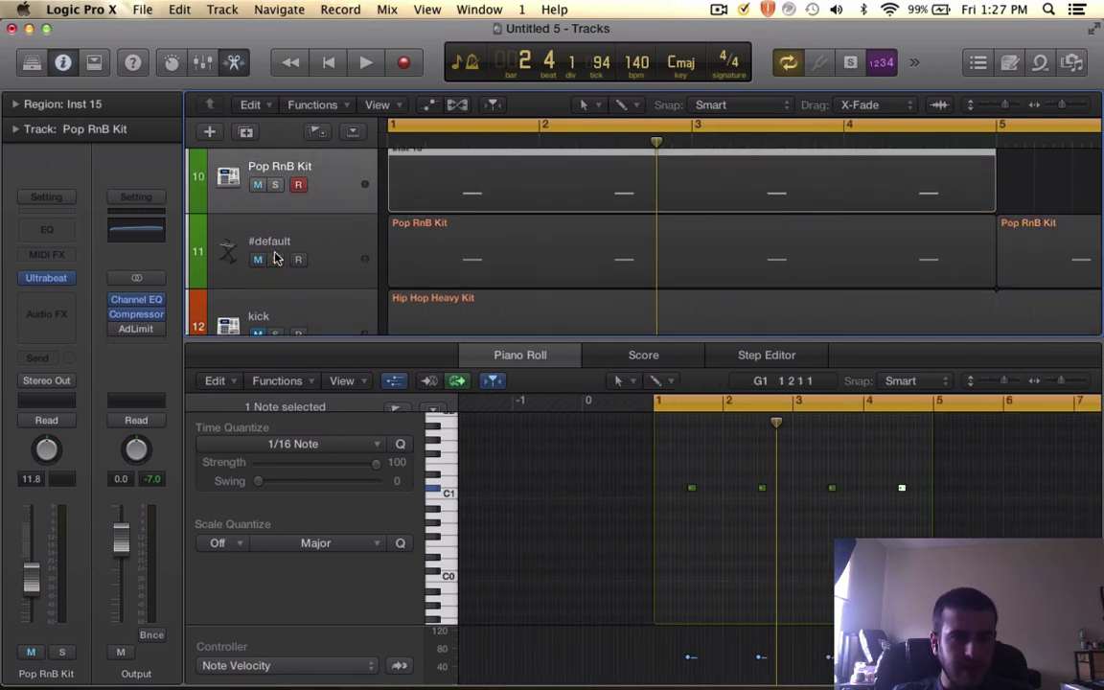
# - Solo the Pop RnB Kit and #default tracks and play them with the soloed Gritty Funk kick
pyautogui.scroll(1, 276, 191)
pyautogui.click(277, 237)
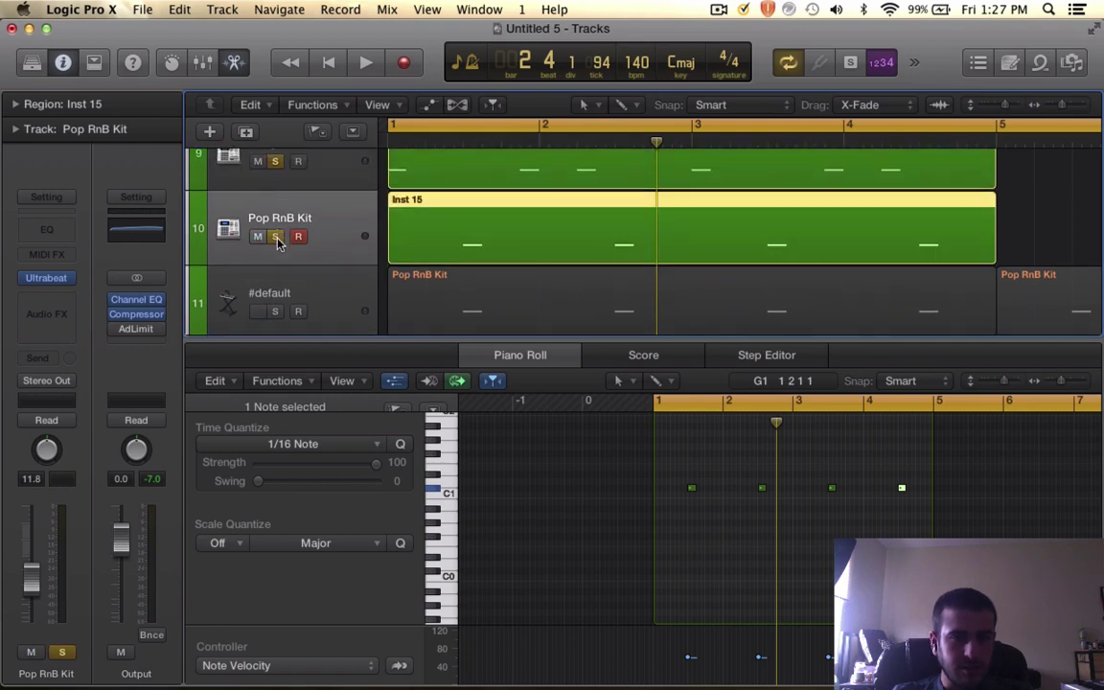
pyautogui.click(275, 312)
pyautogui.press('space')
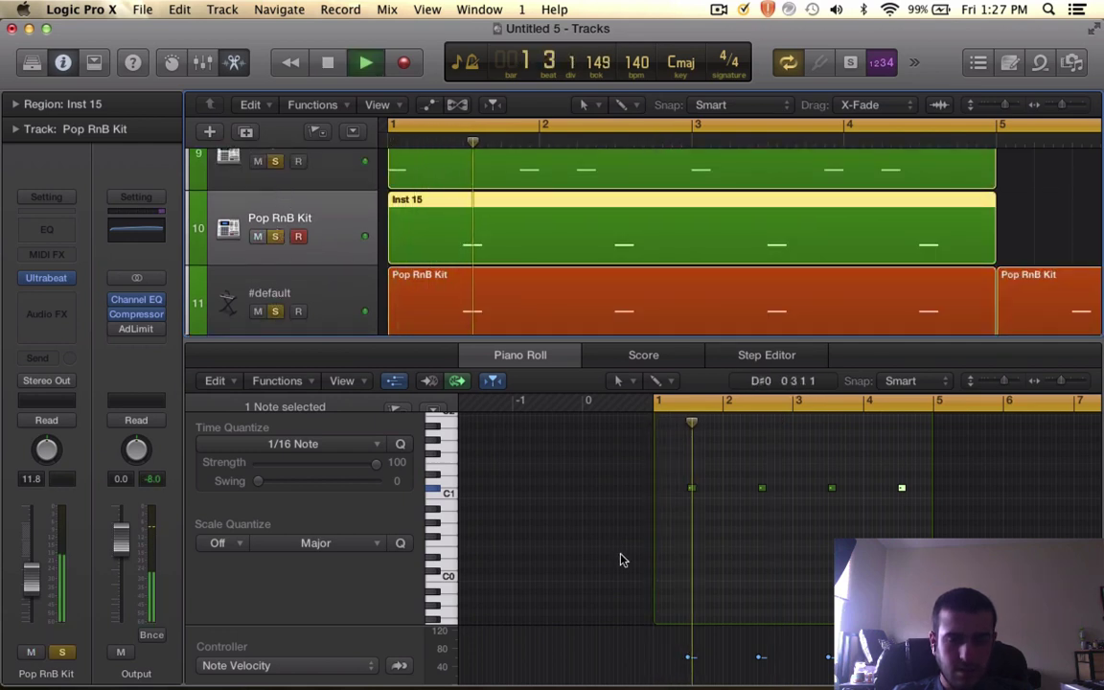
pyautogui.press('space')
# - Check the sample loaded in the #default track's EXS24 instrument and audition a note from the piano roll keyboard
pyautogui.click(352, 297)
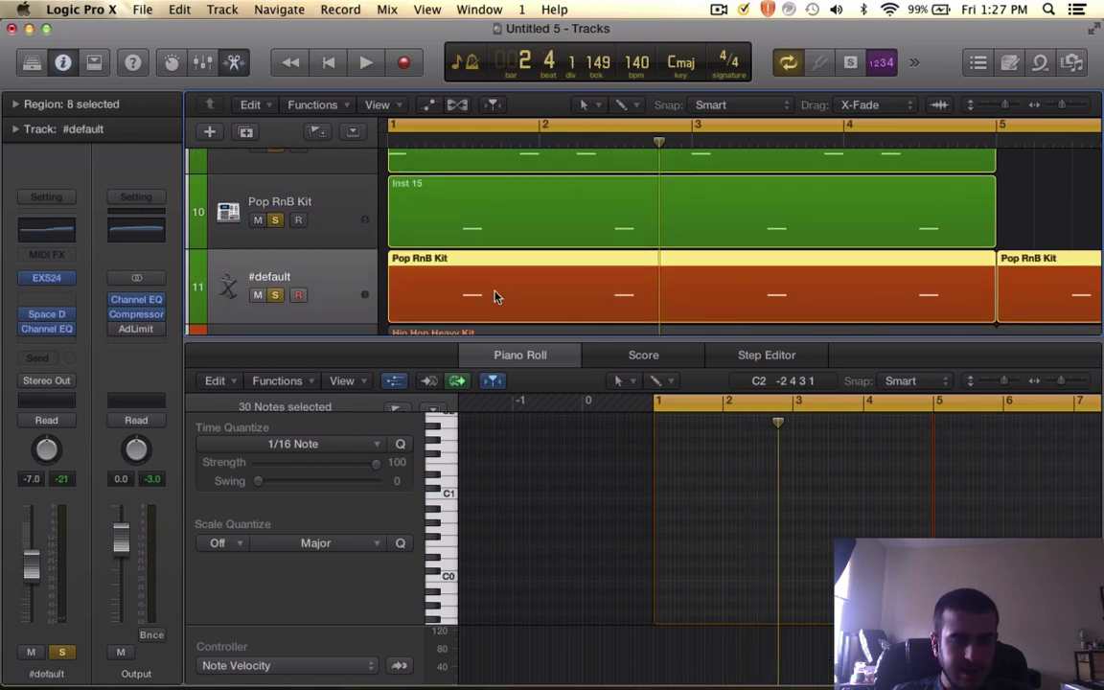
pyautogui.click(48, 279)
pyautogui.click(576, 158)
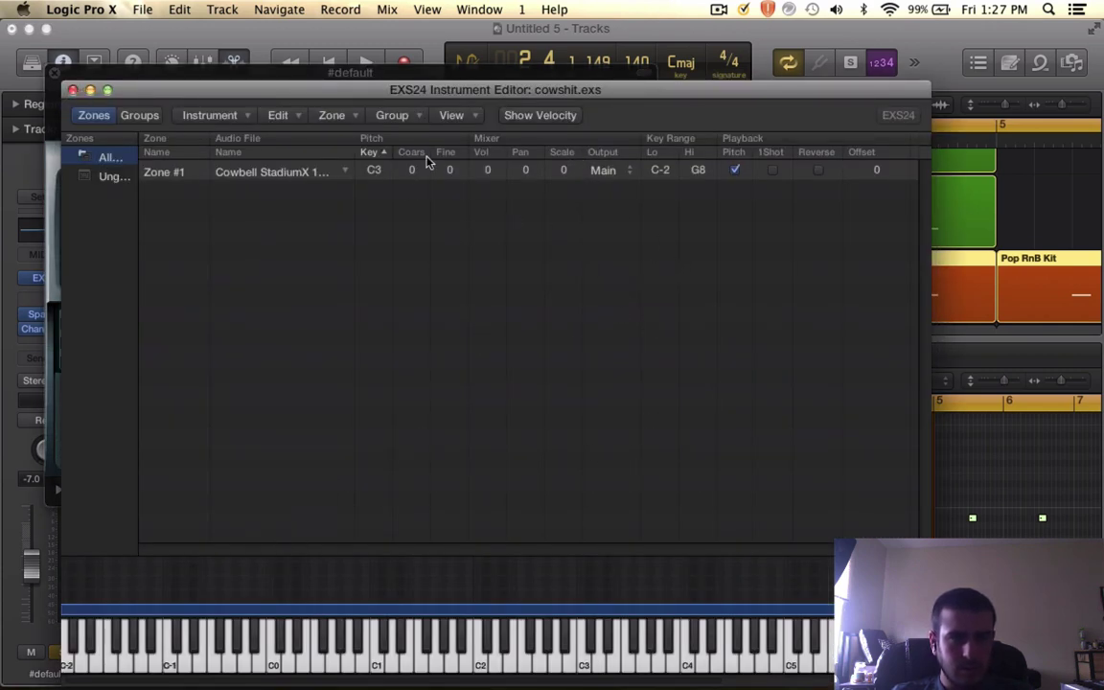
pyautogui.click(72, 90)
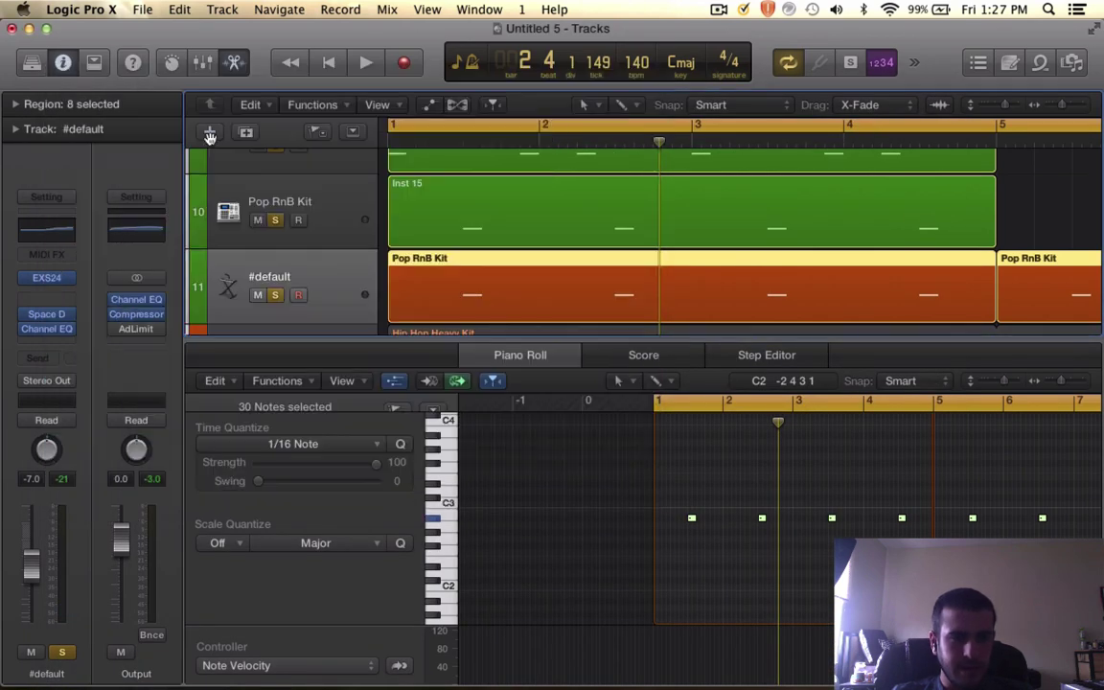
pyautogui.click(46, 280)
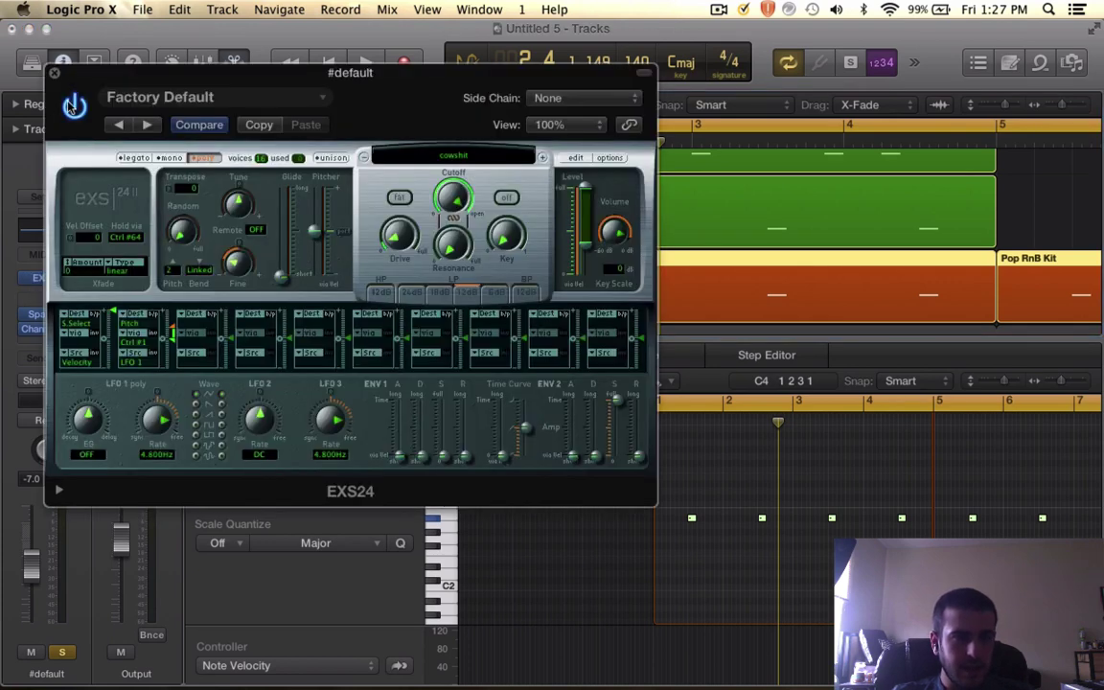
pyautogui.click(55, 74)
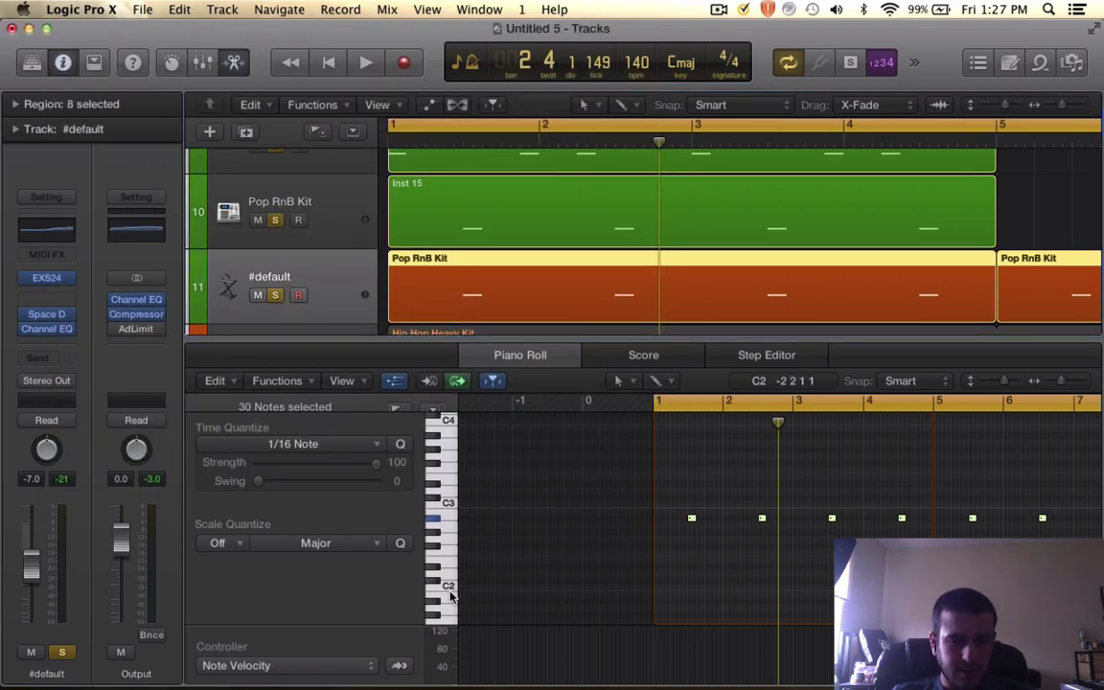
pyautogui.click(450, 545)
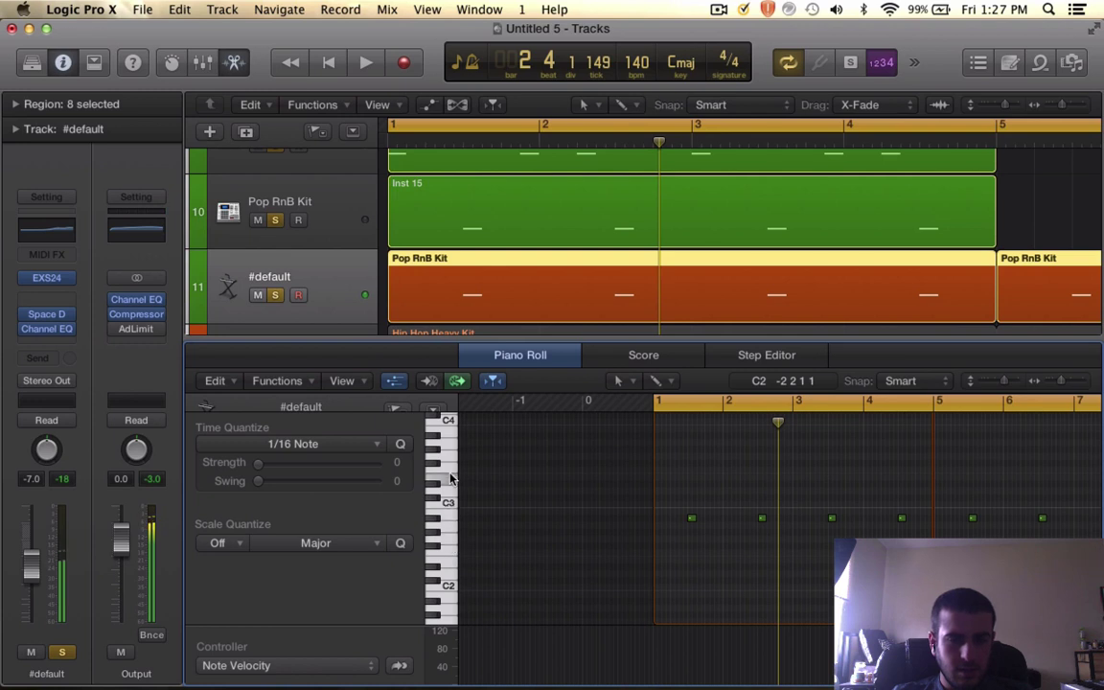
# - Shrink the piano roll to show more tracks and play the three soloed drum layers together
pyautogui.moveTo(483, 343); pyautogui.dragTo(486, 542)
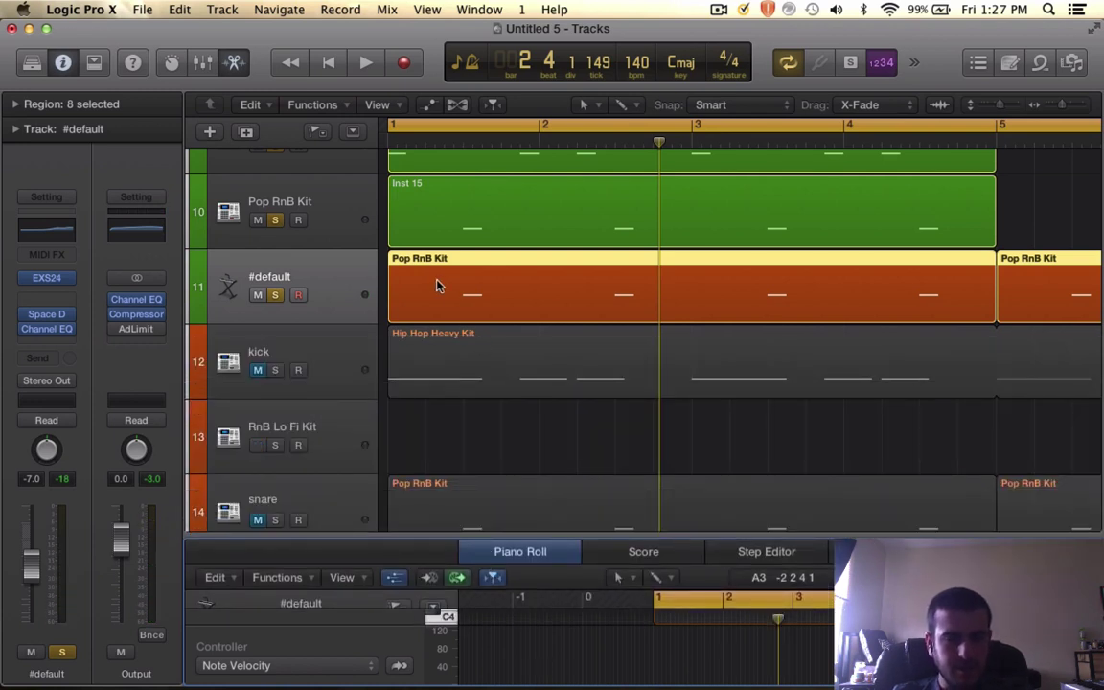
pyautogui.scroll(3, 486, 290)
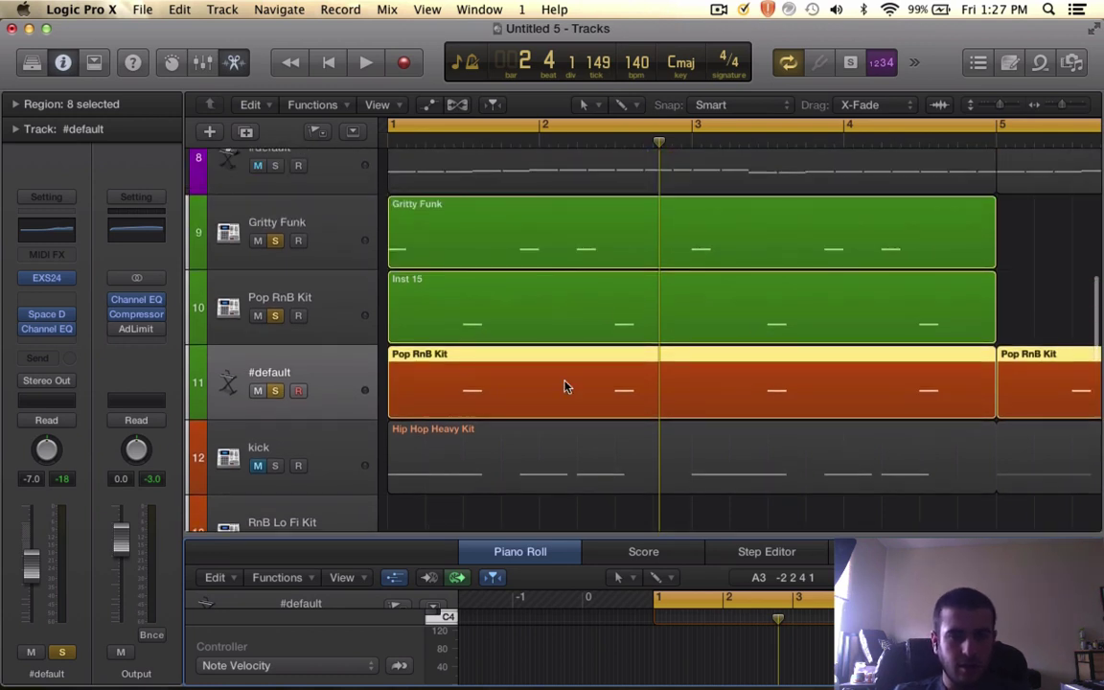
pyautogui.scroll(-2, 282, 412)
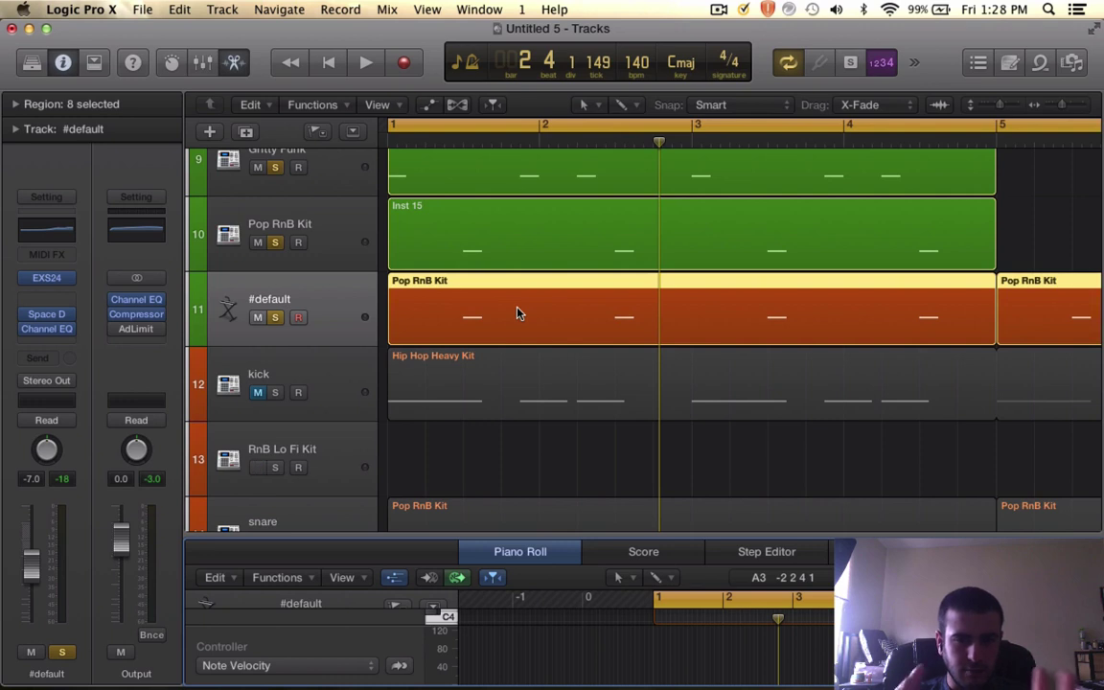
pyautogui.press('space')
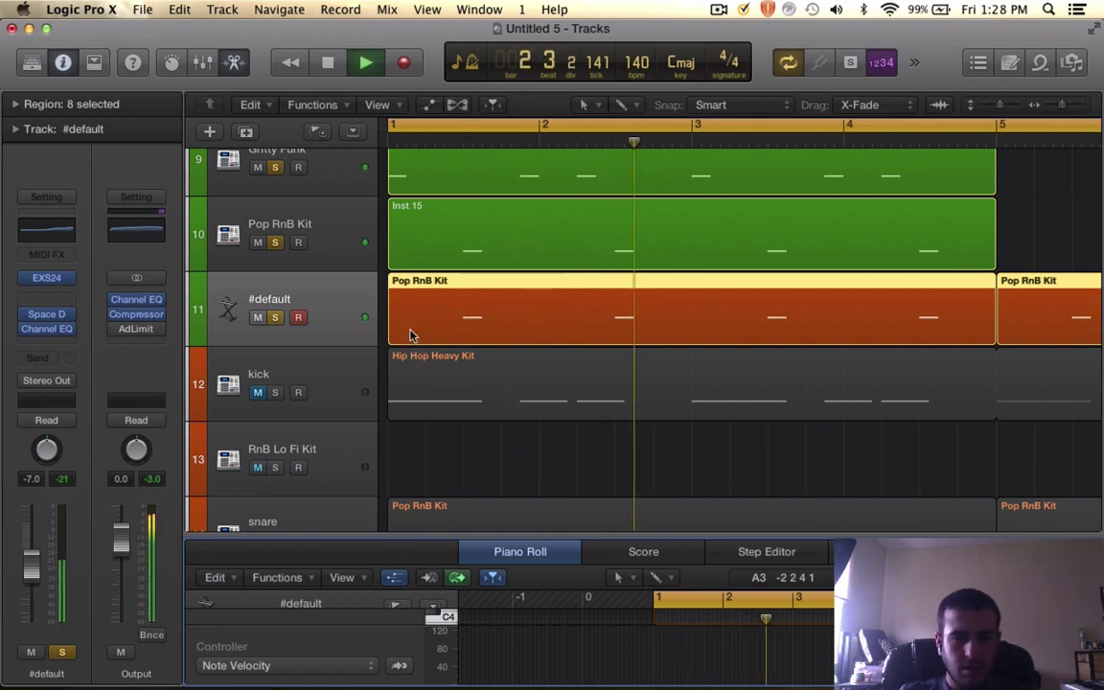
pyautogui.scroll(2, 414, 316)
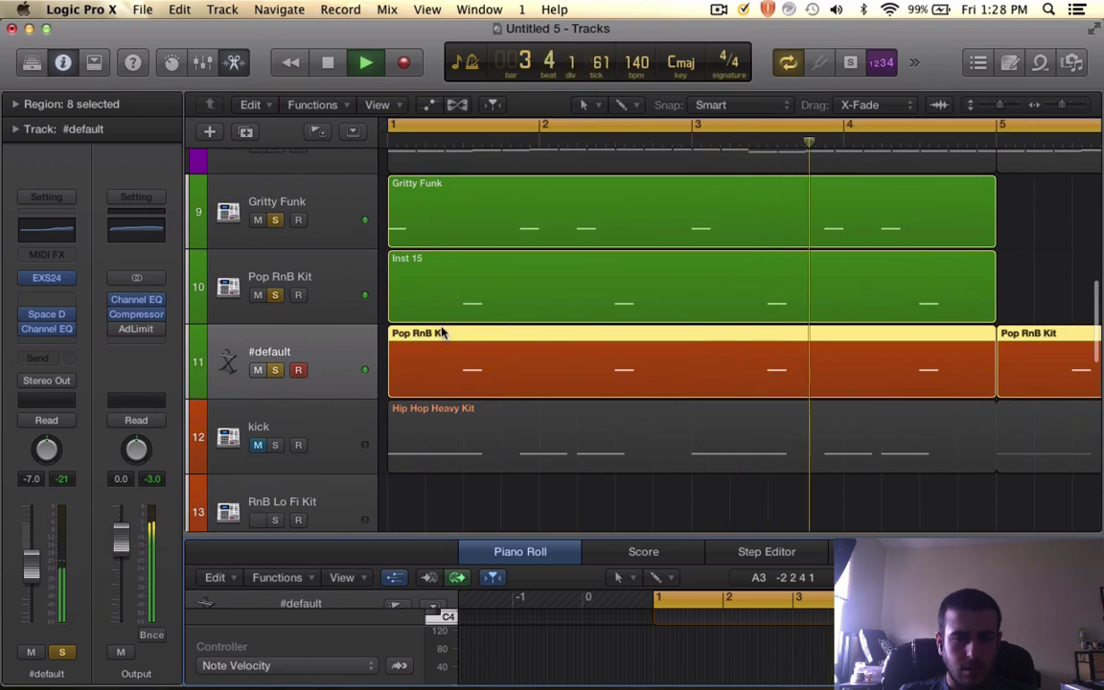
pyautogui.press('space')
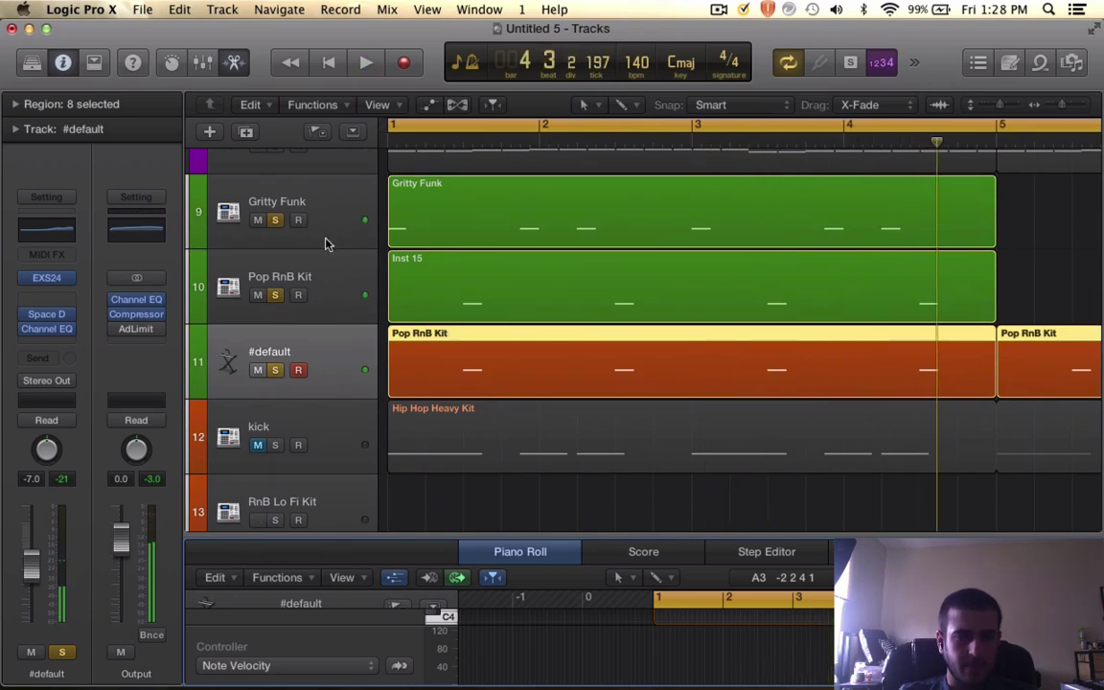
pyautogui.press('Up')
pyautogui.click(222, 9)
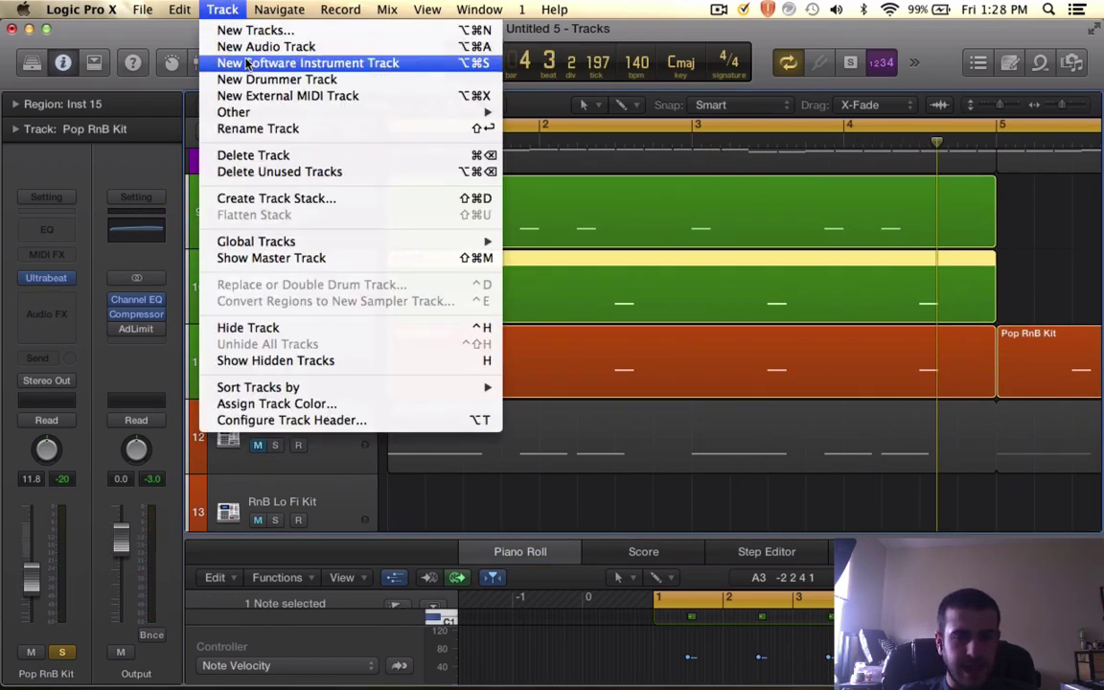
pyautogui.click(247, 64)
pyautogui.moveTo(1002, 117); pyautogui.dragTo(466, 125)
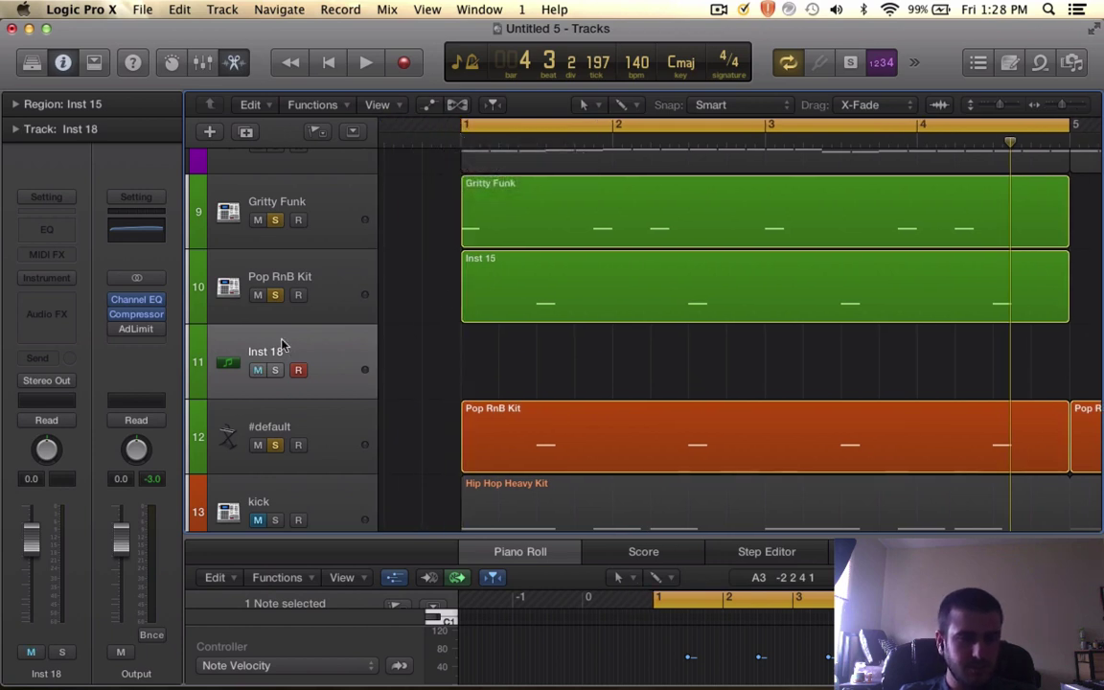
pyautogui.press('super+BackSpace')
# - Duplicate the Pop RnB Kit track on row 10, keeping its Ultrabeat settings
pyautogui.click(335, 274)
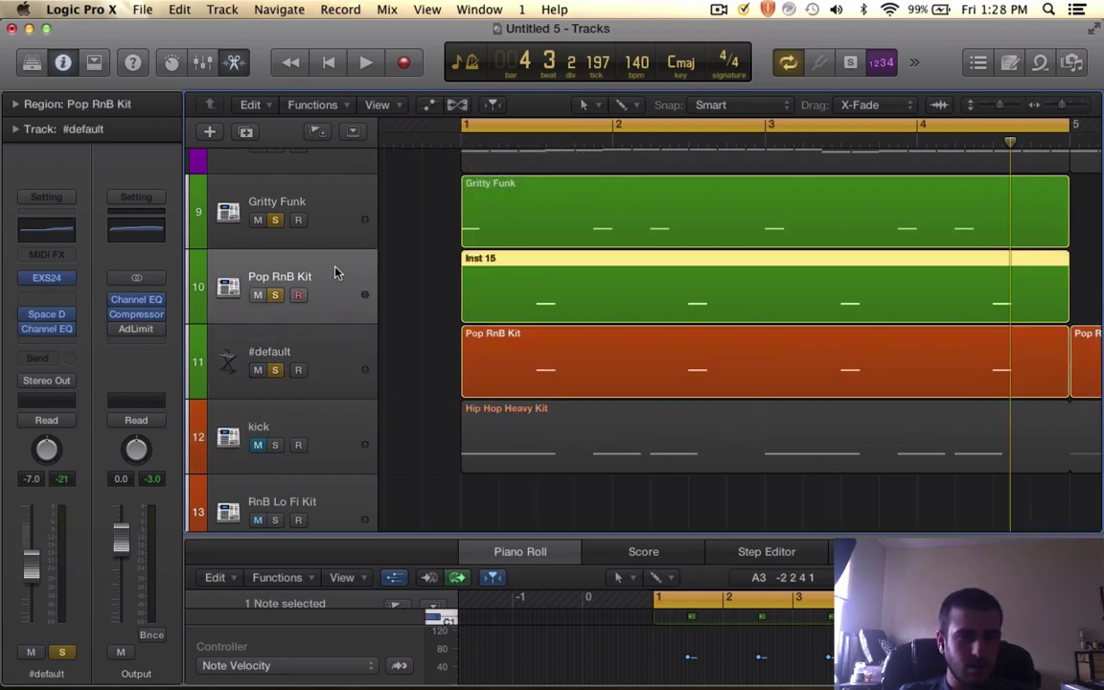
pyautogui.click(221, 9)
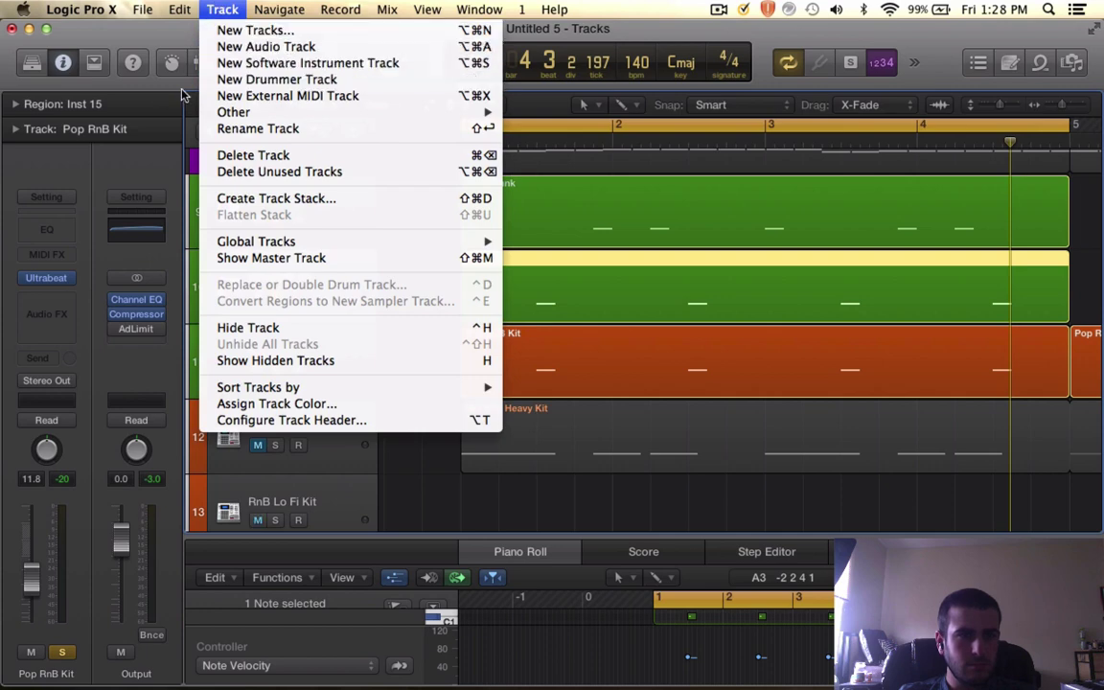
pyautogui.click(161, 123)
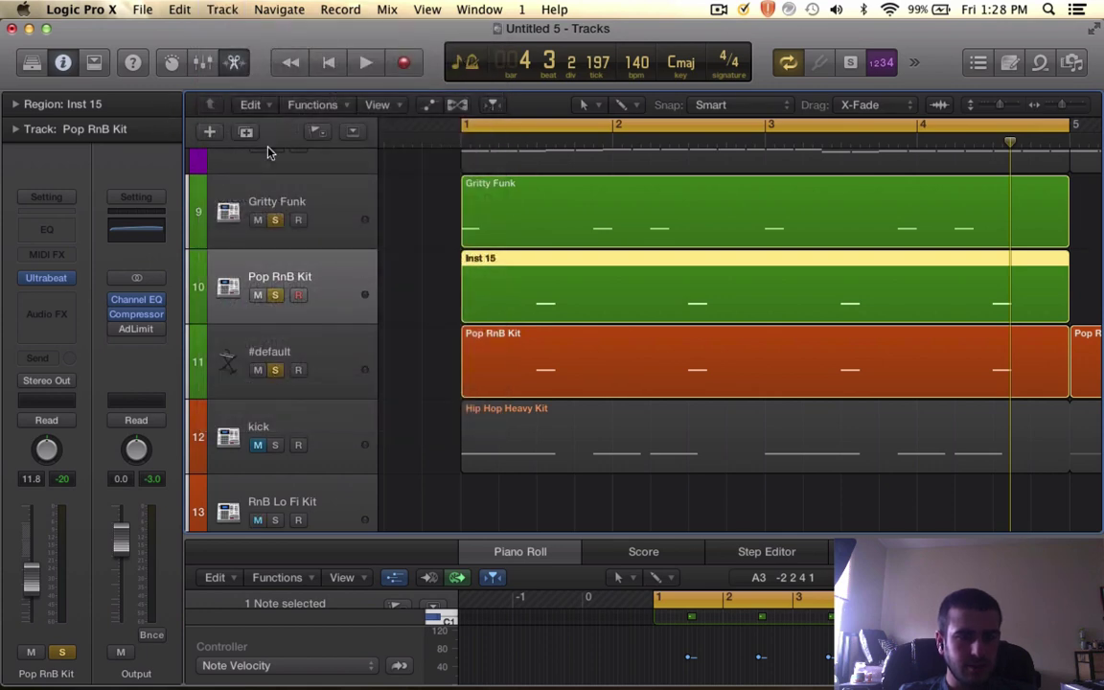
pyautogui.click(246, 132)
# - Create an empty region at bar 1 on the duplicated Pop RnB Kit track and extend it to bar 5
pyautogui.scroll(3, 514, 412)
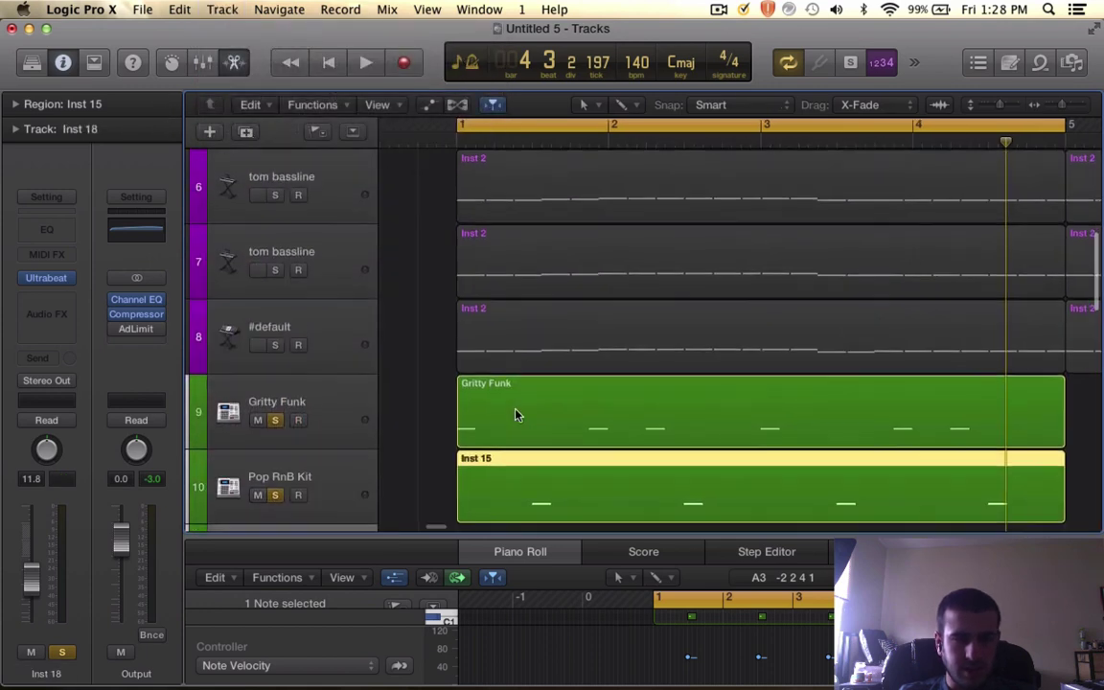
pyautogui.scroll(-1, 517, 414)
pyautogui.scroll(3, 515, 413)
pyautogui.scroll(-8, 514, 414)
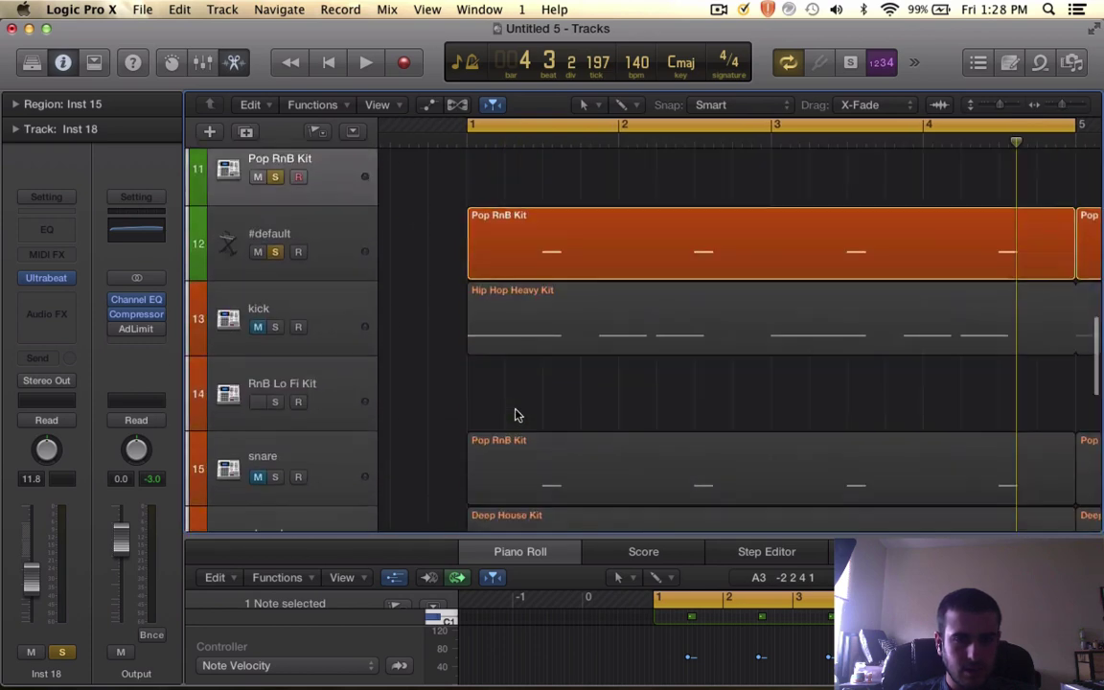
pyautogui.scroll(4, 514, 422)
pyautogui.scroll(4, 514, 421)
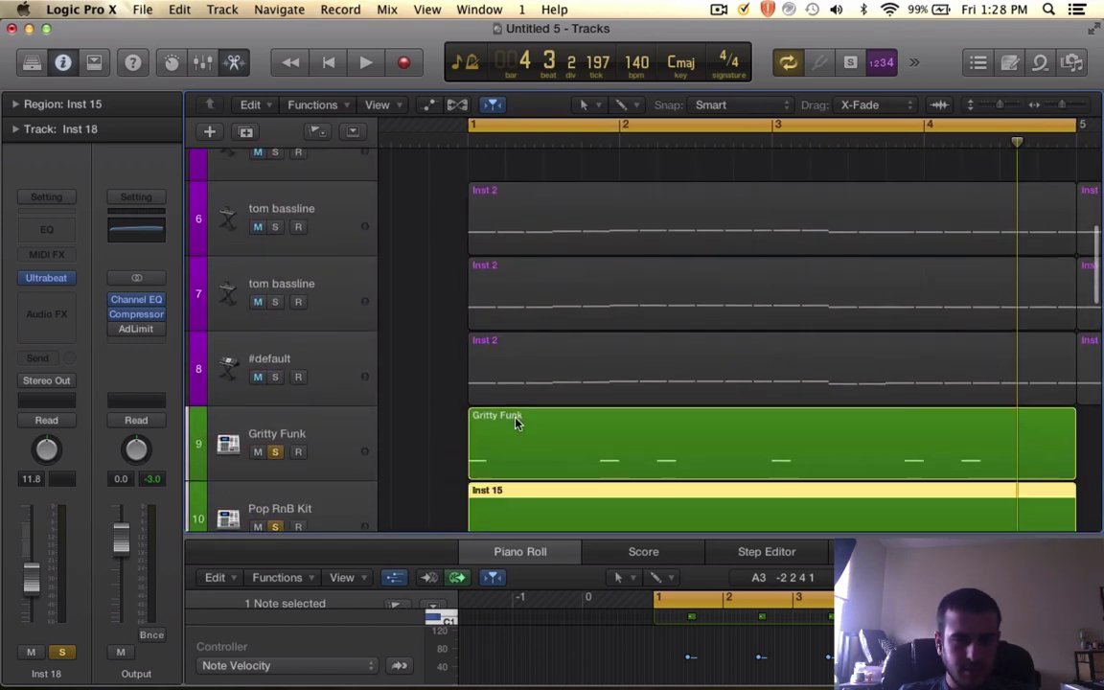
pyautogui.scroll(-3, 508, 402)
pyautogui.doubleClick(534, 361)
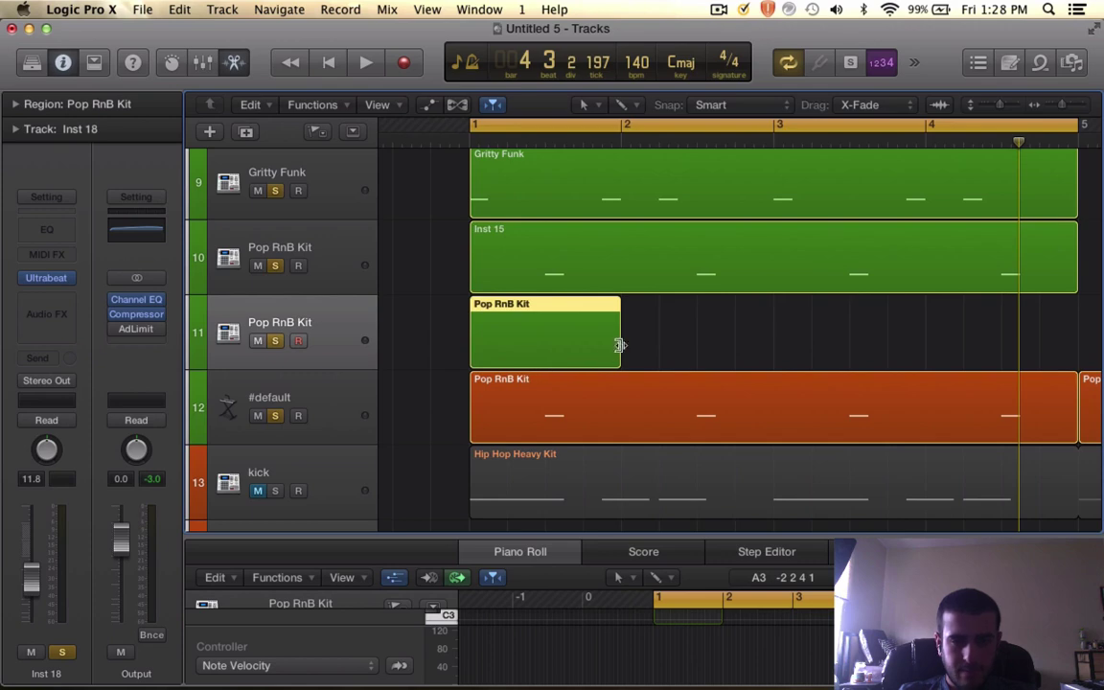
pyautogui.moveTo(614, 345); pyautogui.dragTo(976, 341)
pyautogui.hscroll(-3, 976, 340)
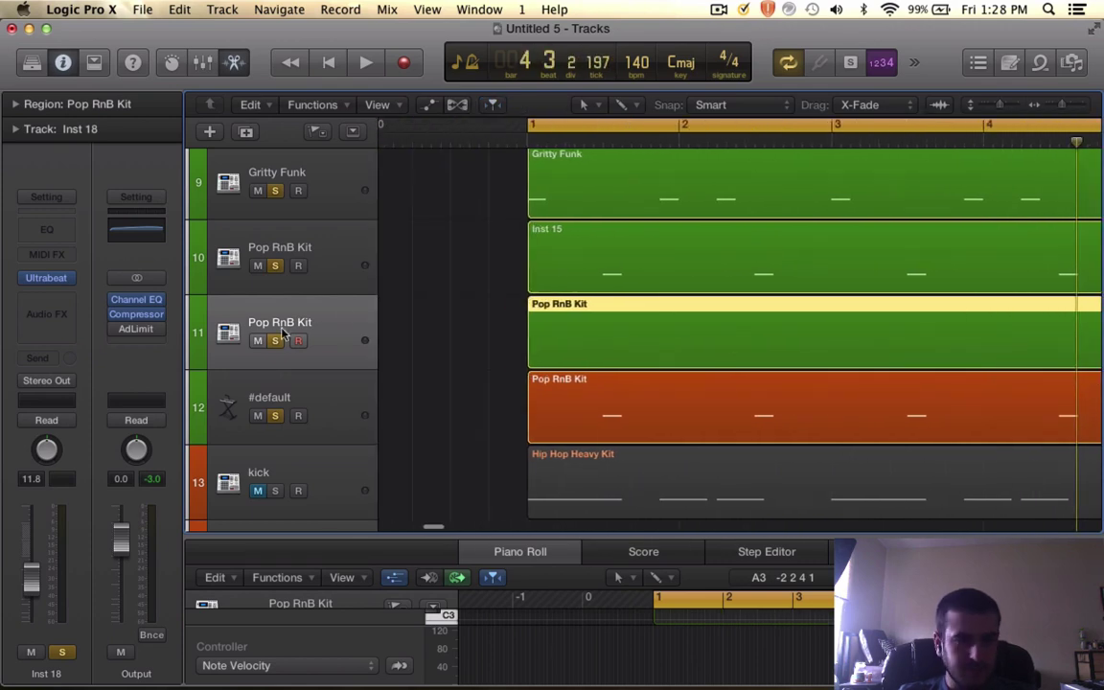
# - Load the Deep House Kit from the Drum Kits presets into the duplicated track's Ultrabeat
pyautogui.click(54, 279)
pyautogui.click(207, 101)
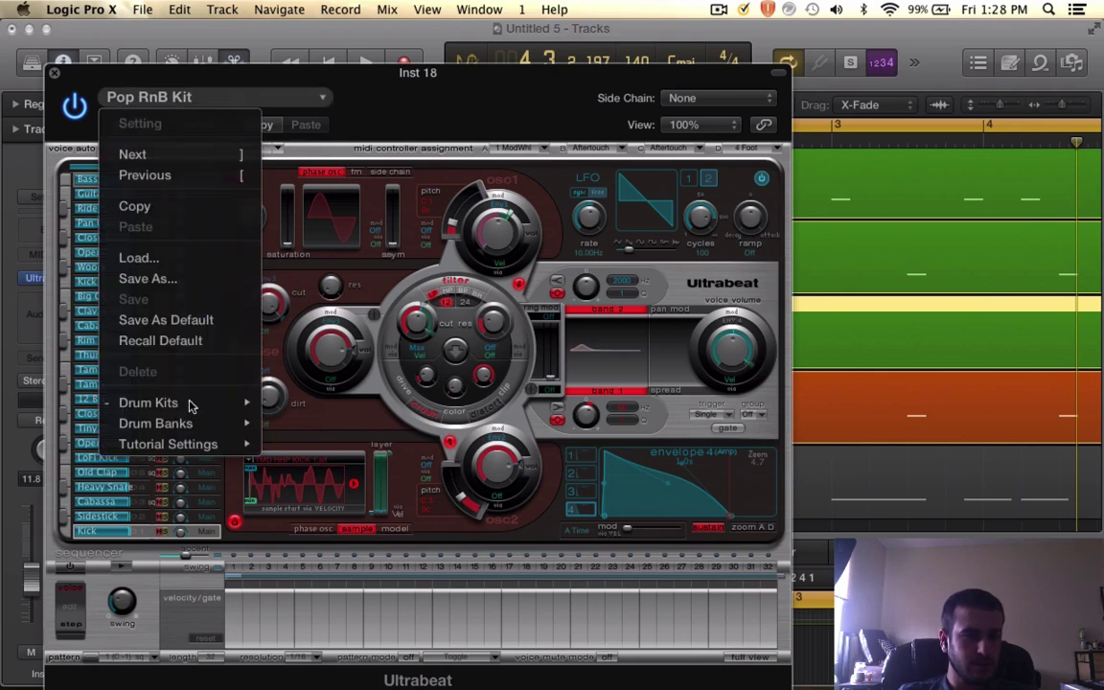
pyautogui.moveTo(240, 402)
pyautogui.scroll(-3, 327, 458)
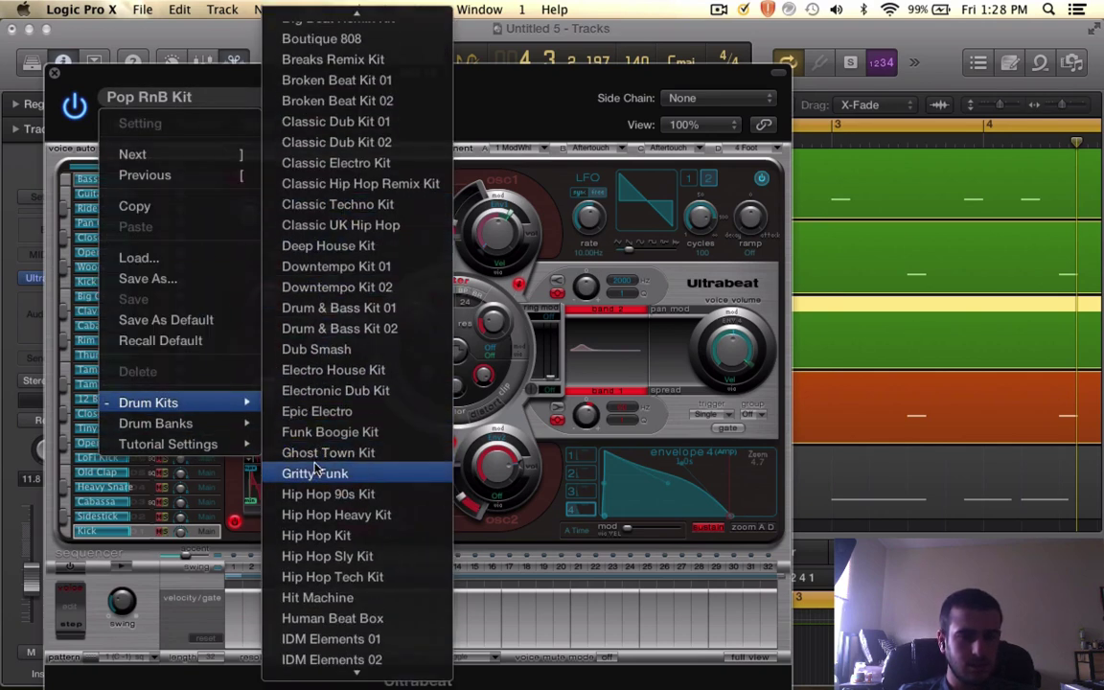
pyautogui.scroll(-5, 316, 460)
pyautogui.scroll(6, 316, 412)
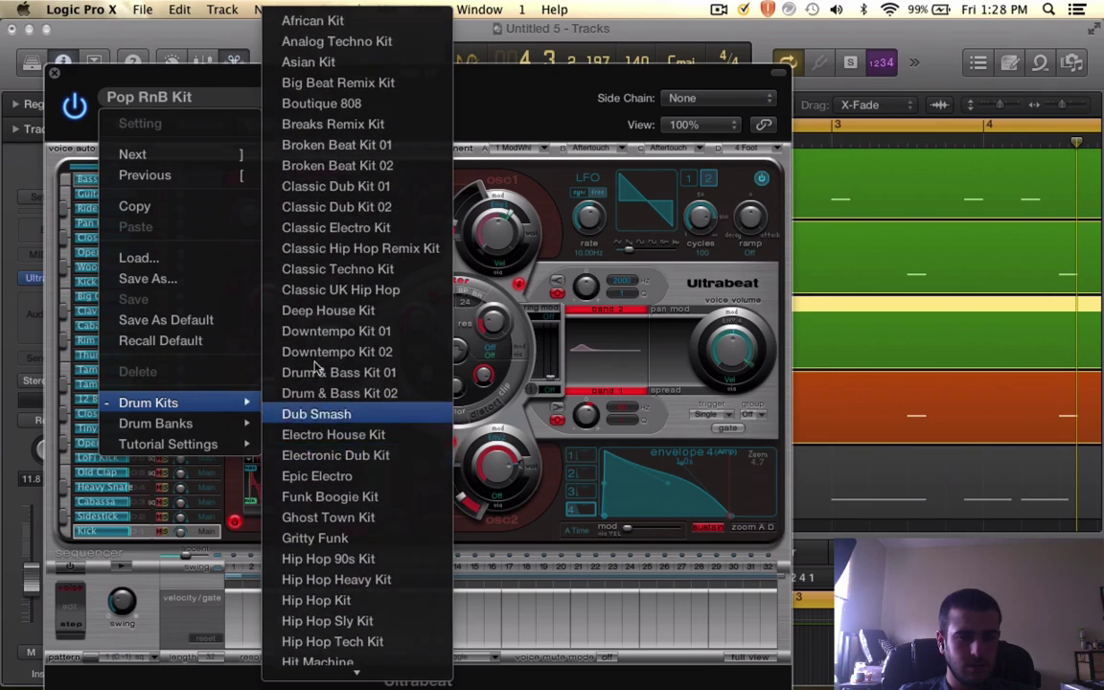
pyautogui.click(328, 310)
pyautogui.click(55, 72)
# - Enlarge the piano roll for the new empty region and audition Deep House Kit sounds between about F#1 and E2
pyautogui.scroll(-1, 647, 473)
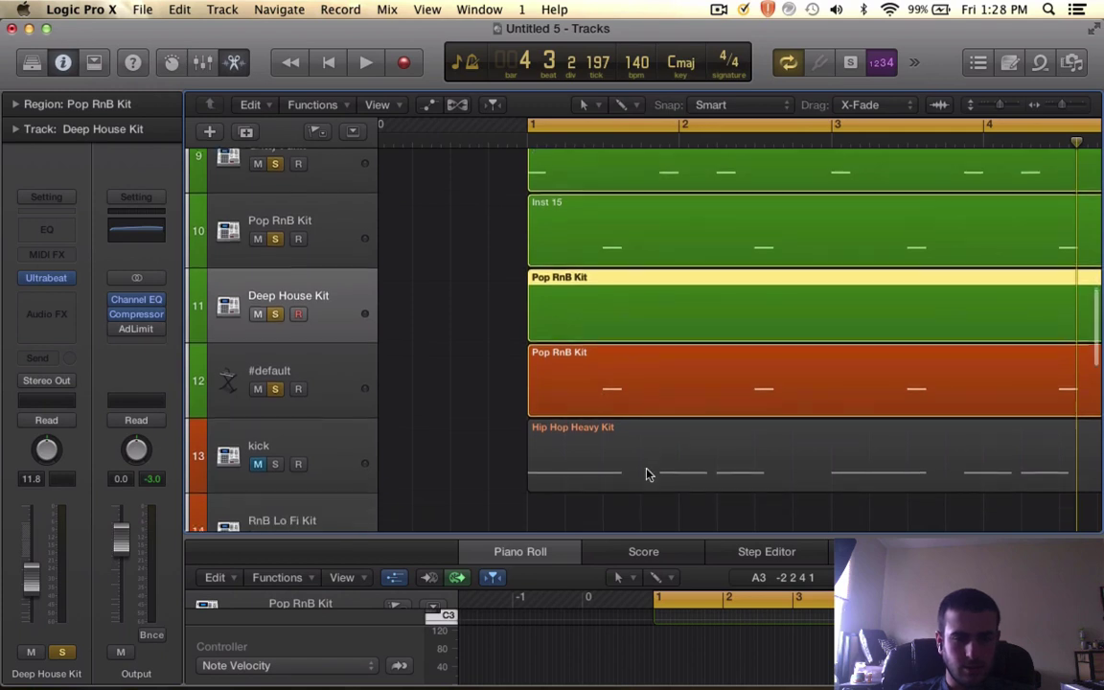
pyautogui.hscroll(5, 646, 473)
pyautogui.moveTo(627, 536); pyautogui.dragTo(632, 309)
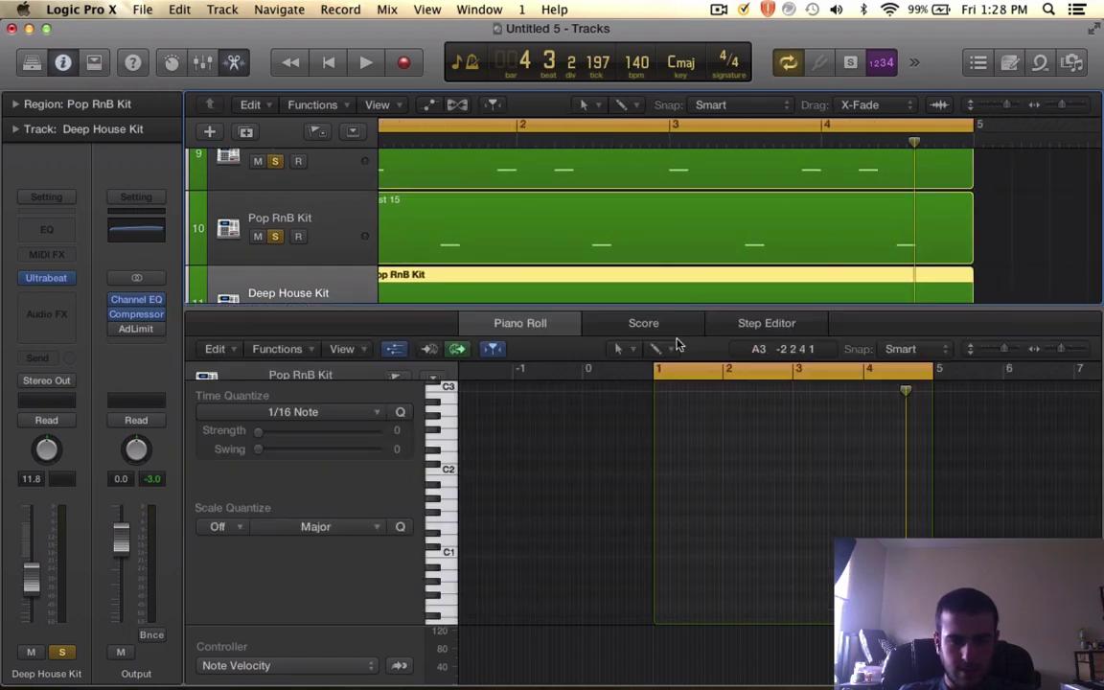
pyautogui.hscroll(5, 686, 410)
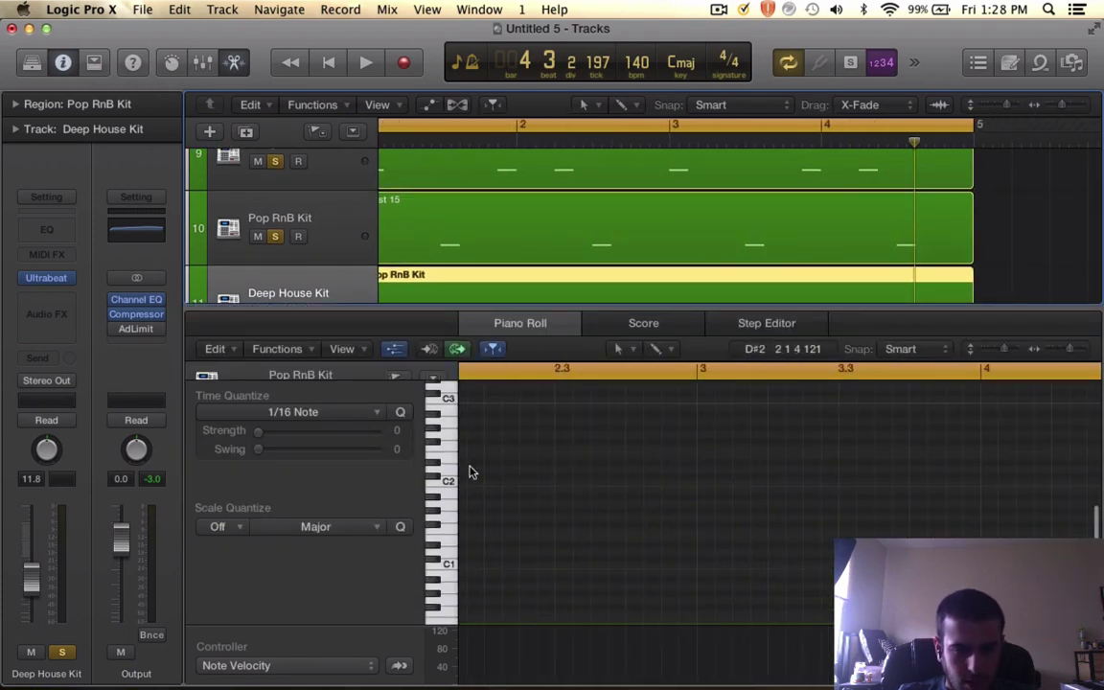
pyautogui.click(433, 513)
pyautogui.click(431, 524)
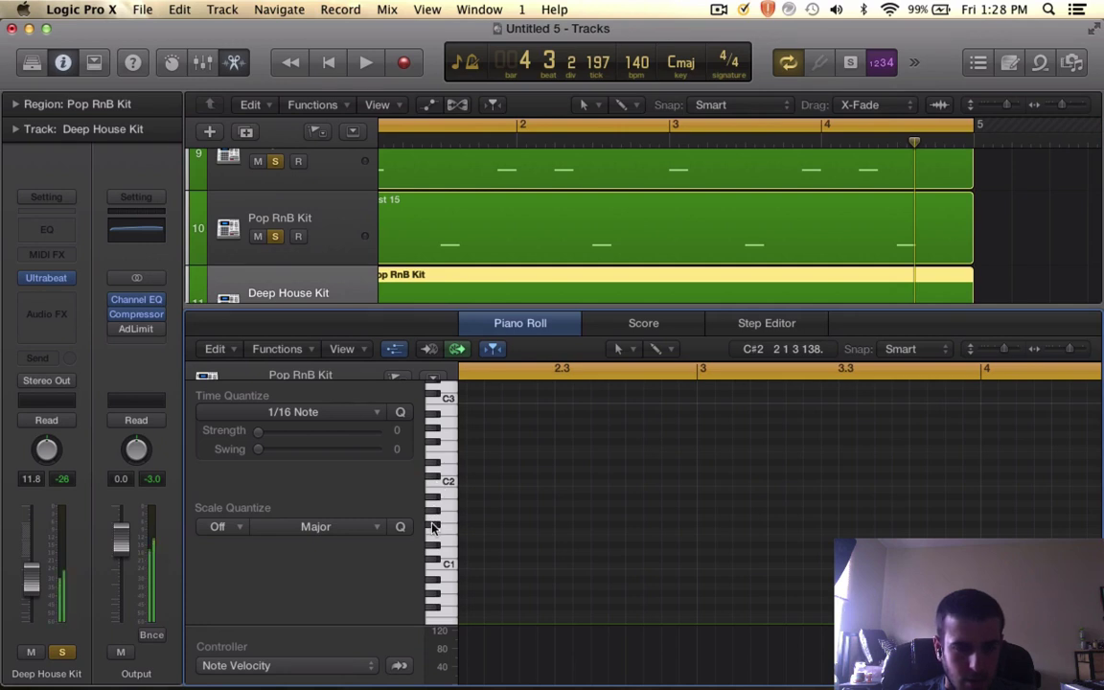
pyautogui.click(432, 517)
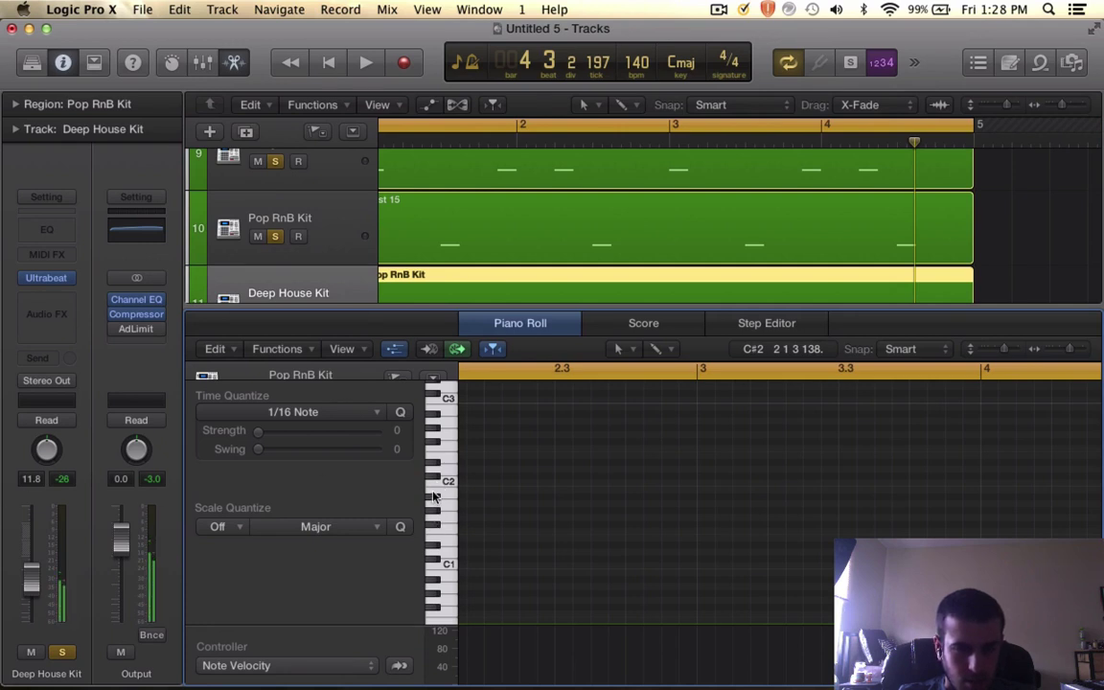
pyautogui.click(433, 497)
pyautogui.click(432, 474)
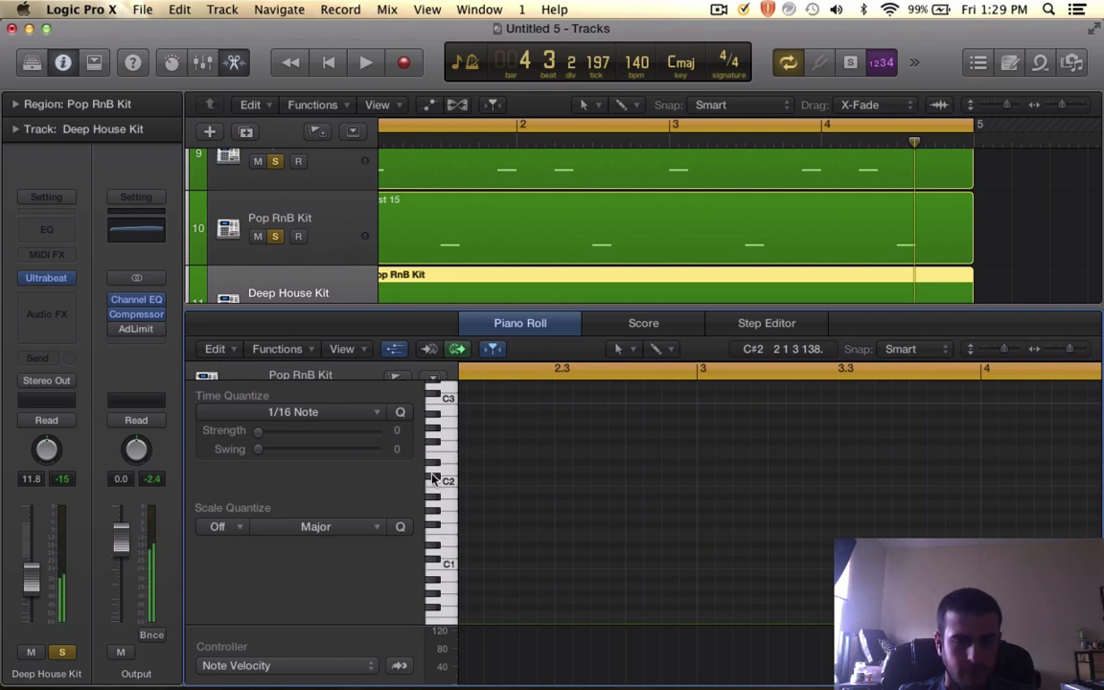
pyautogui.click(444, 455)
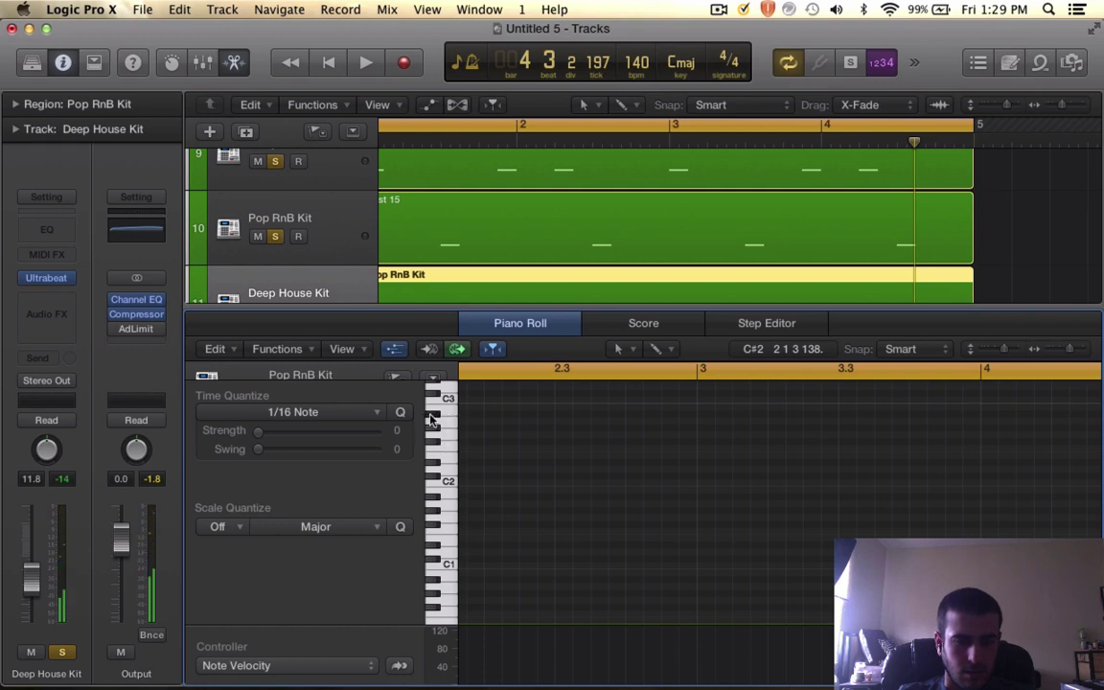
pyautogui.scroll(2, 432, 419)
pyautogui.scroll(-1, 492, 242)
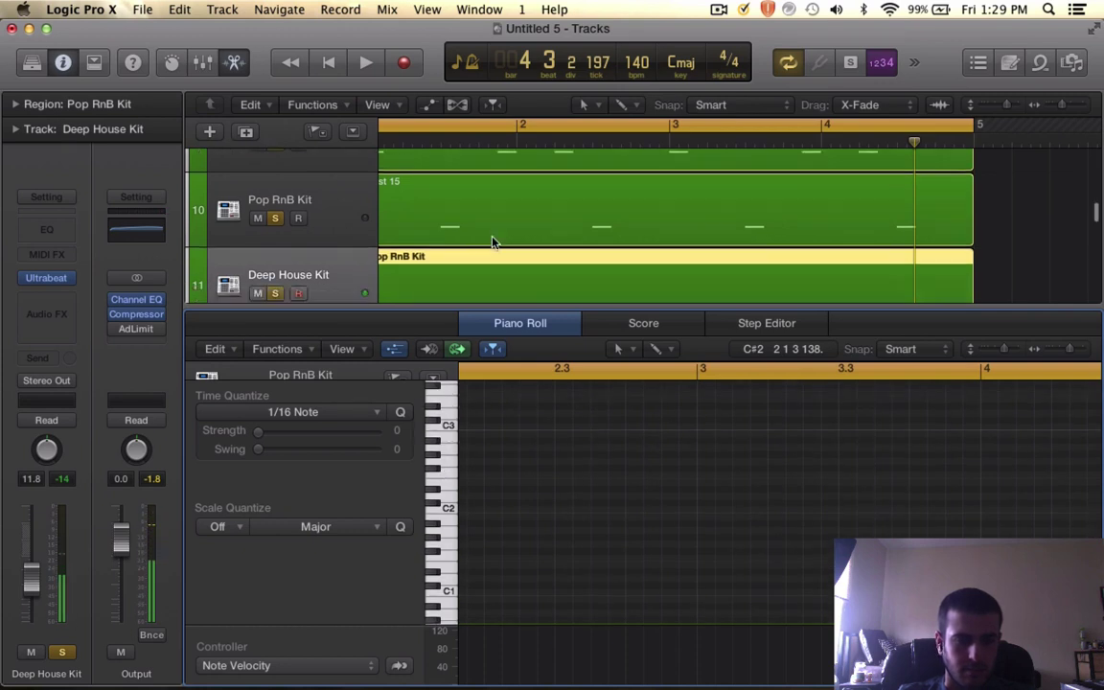
# - Display the closed track's first Deep House Kit region in the piano roll and audition the key its notes use
pyautogui.hscroll(-3, 492, 241)
pyautogui.scroll(-6, 492, 241)
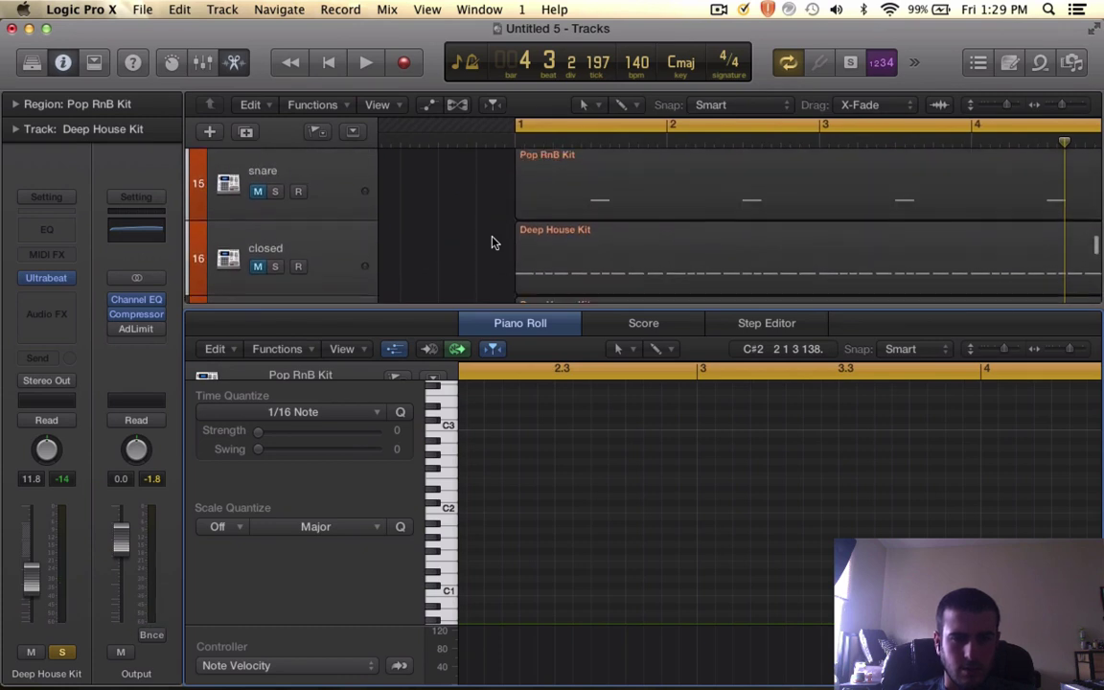
pyautogui.click(532, 241)
pyautogui.click(436, 554)
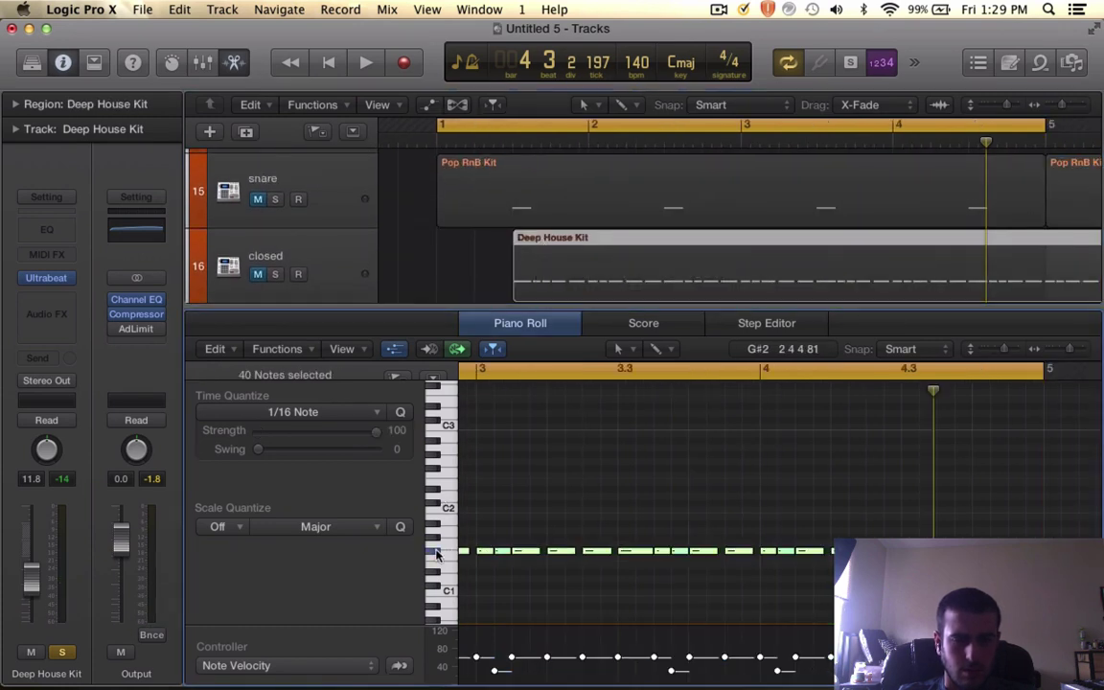
pyautogui.hscroll(-3, 555, 489)
pyautogui.scroll(-3, 589, 285)
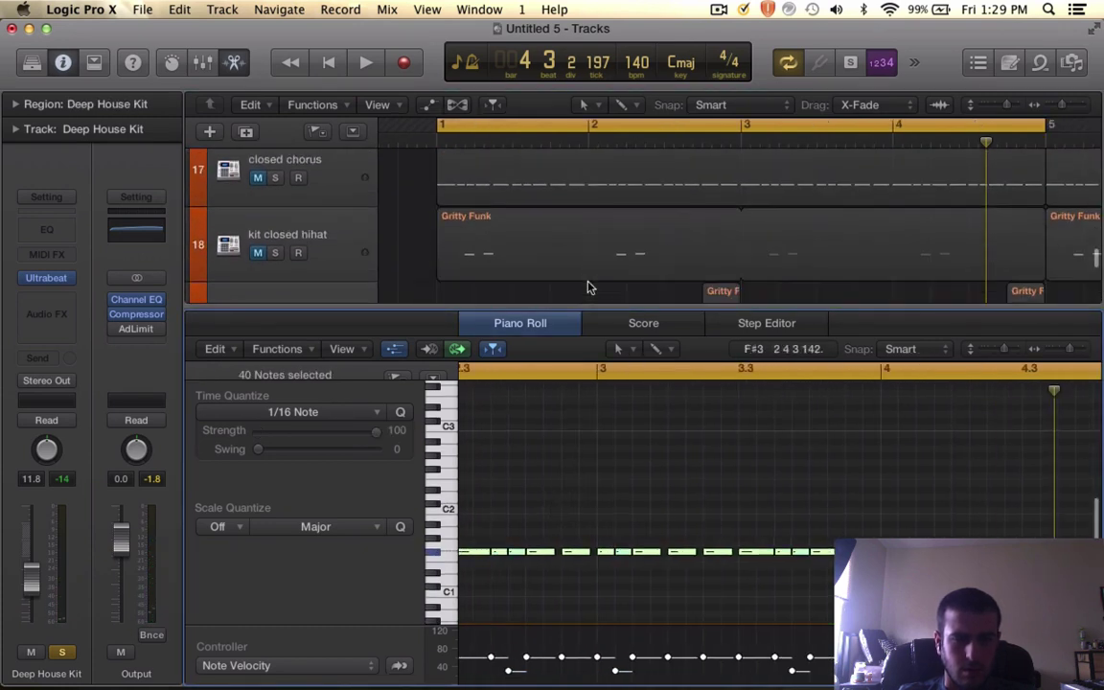
# - Move the first Deep House Kit region on the closed track back to start at bar 1
pyautogui.hscroll(1, 589, 288)
pyautogui.scroll(-5, 589, 287)
pyautogui.hscroll(3, 588, 286)
pyautogui.scroll(2, 589, 287)
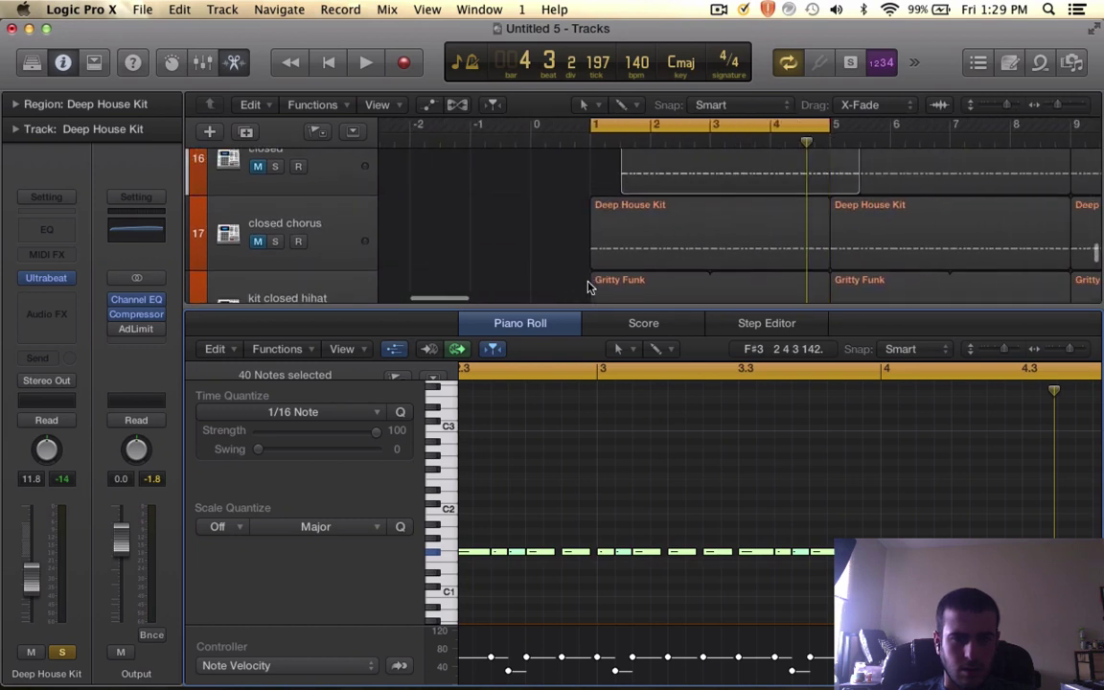
pyautogui.scroll(1, 495, 231)
pyautogui.hscroll(2, 496, 230)
pyautogui.scroll(1, 495, 215)
pyautogui.hscroll(1, 494, 206)
pyautogui.click(496, 199)
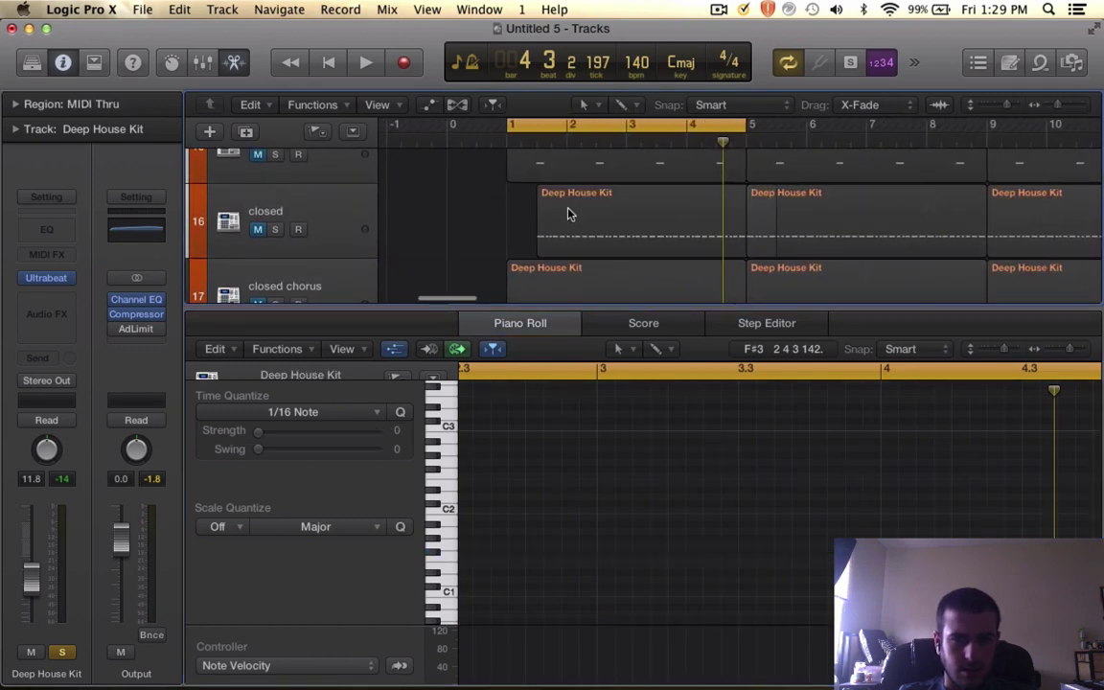
pyautogui.moveTo(538, 215); pyautogui.dragTo(508, 217)
# - Audition the closed track in solo and check which drum kit its Ultrabeat uses
pyautogui.click(276, 230)
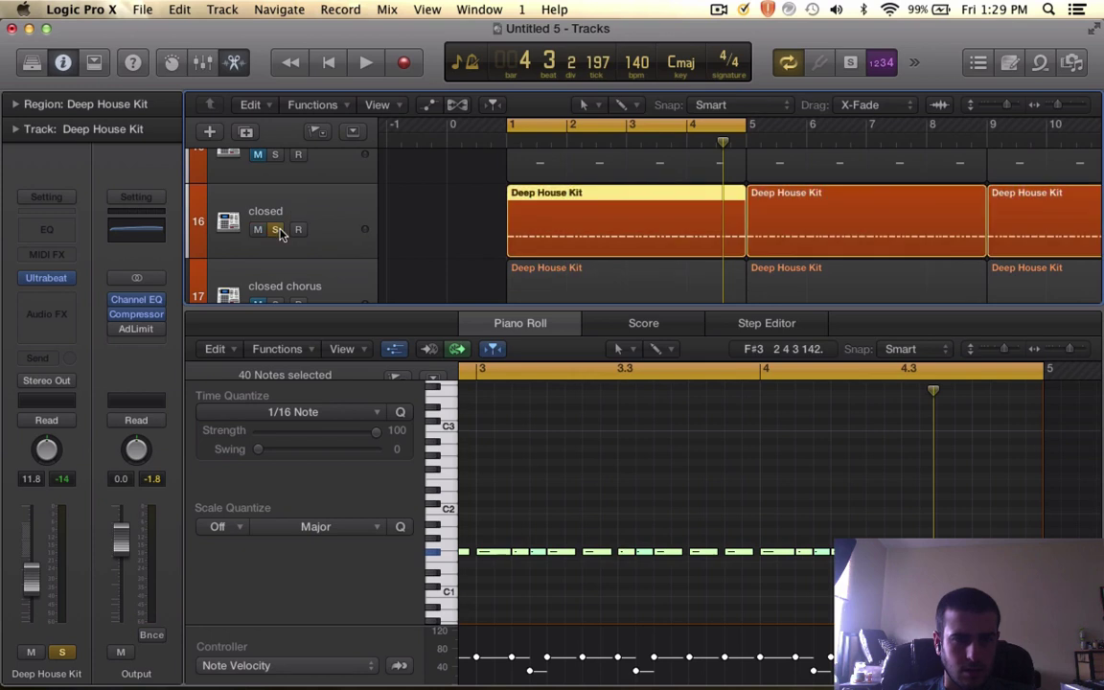
pyautogui.press('space')
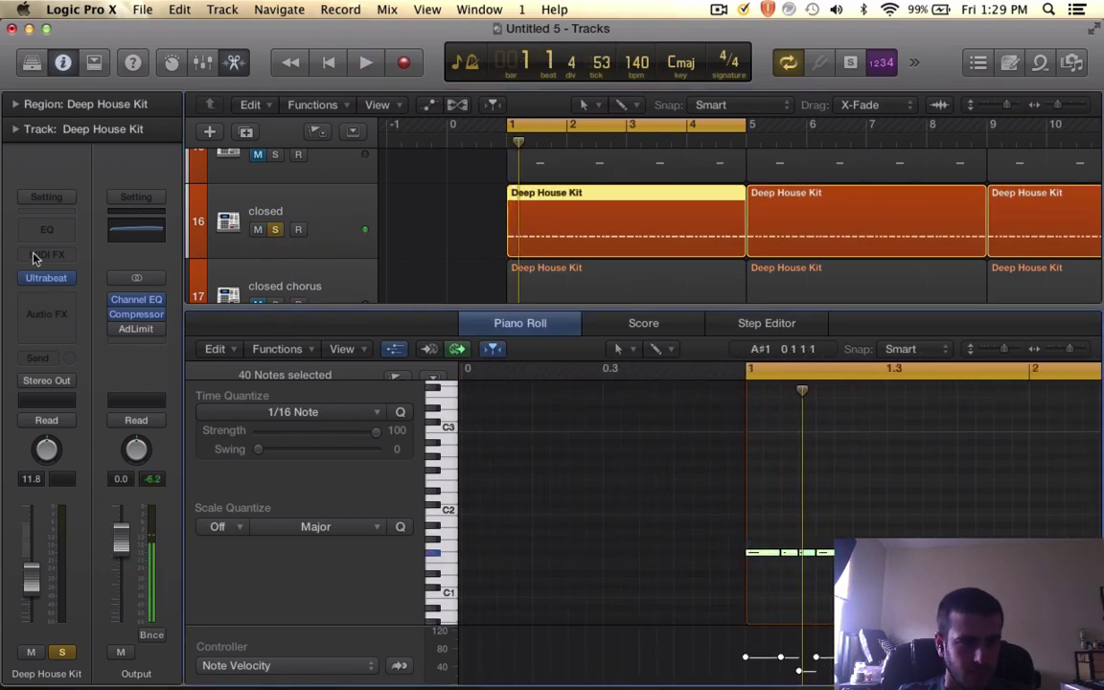
pyautogui.click(45, 280)
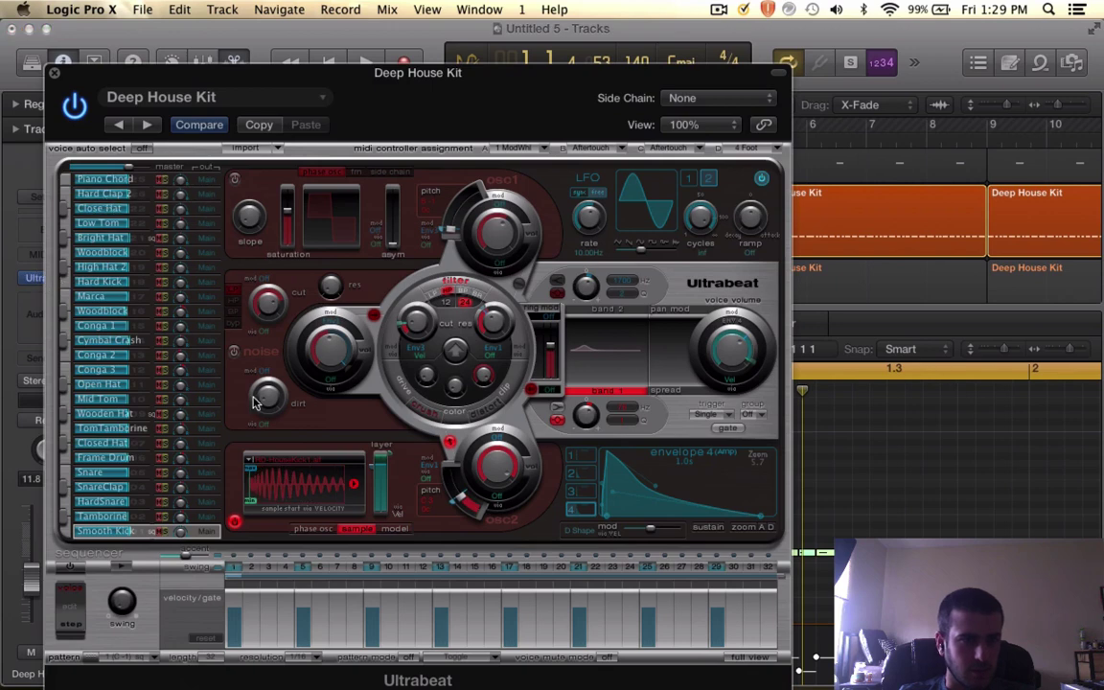
pyautogui.click(55, 71)
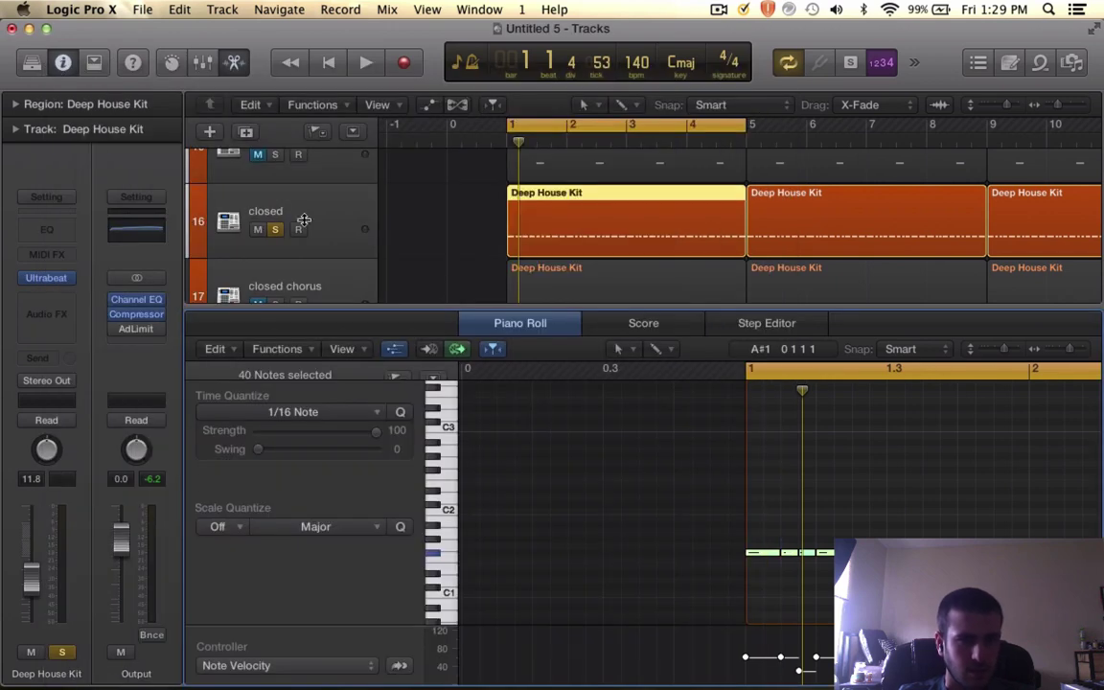
pyautogui.click(356, 228)
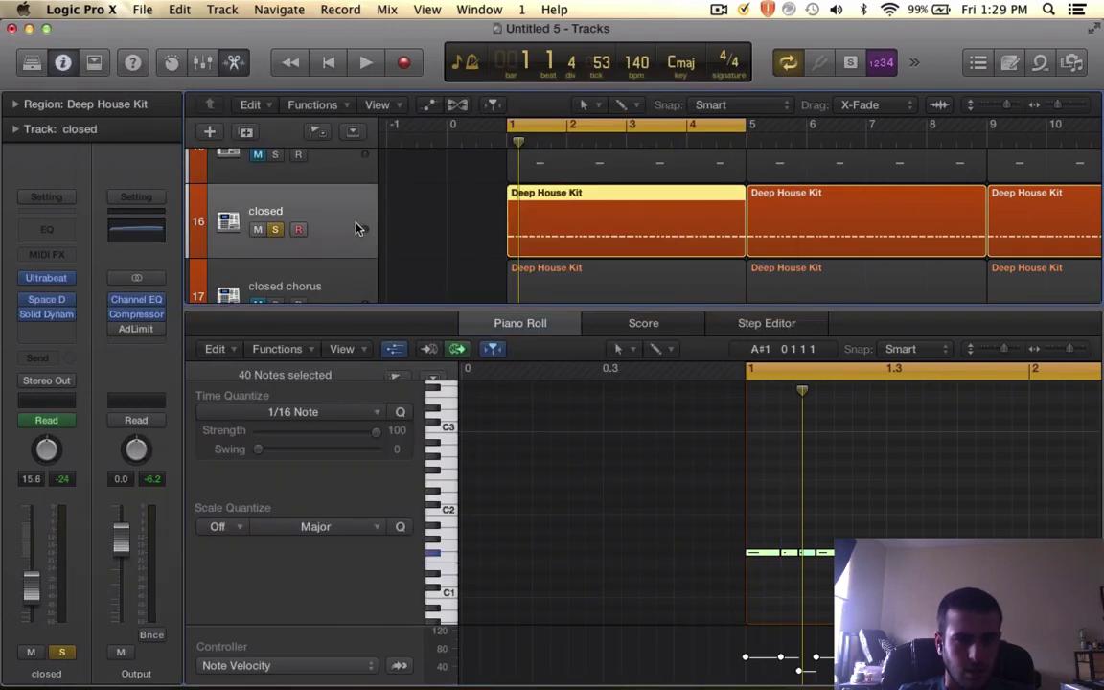
pyautogui.click(48, 279)
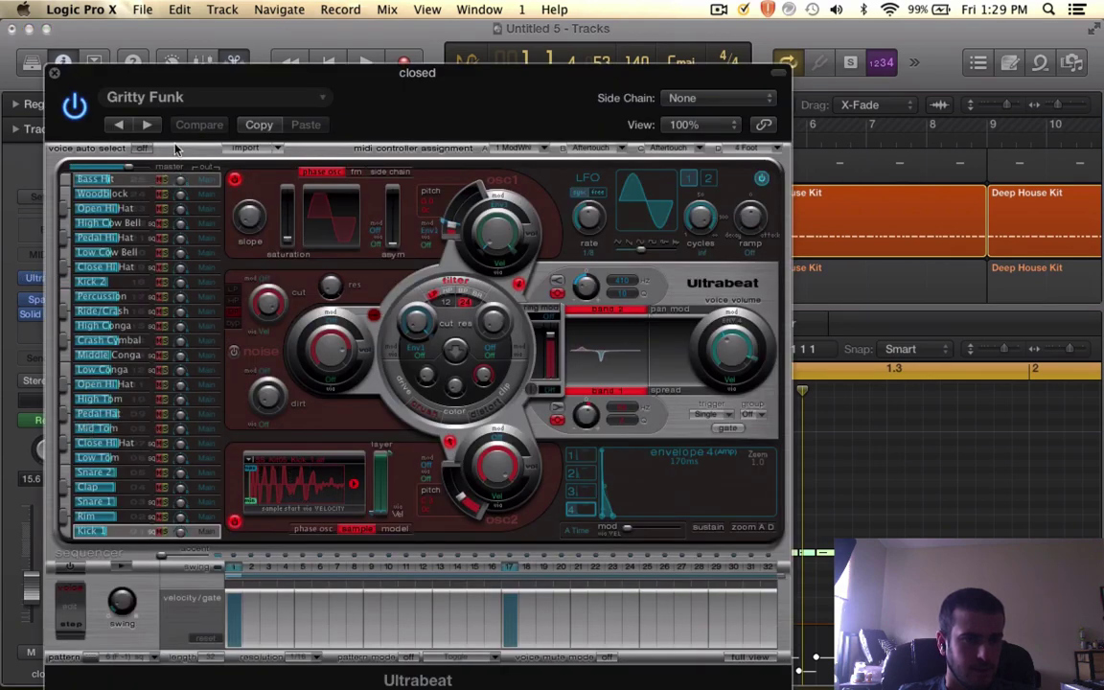
pyautogui.click(54, 72)
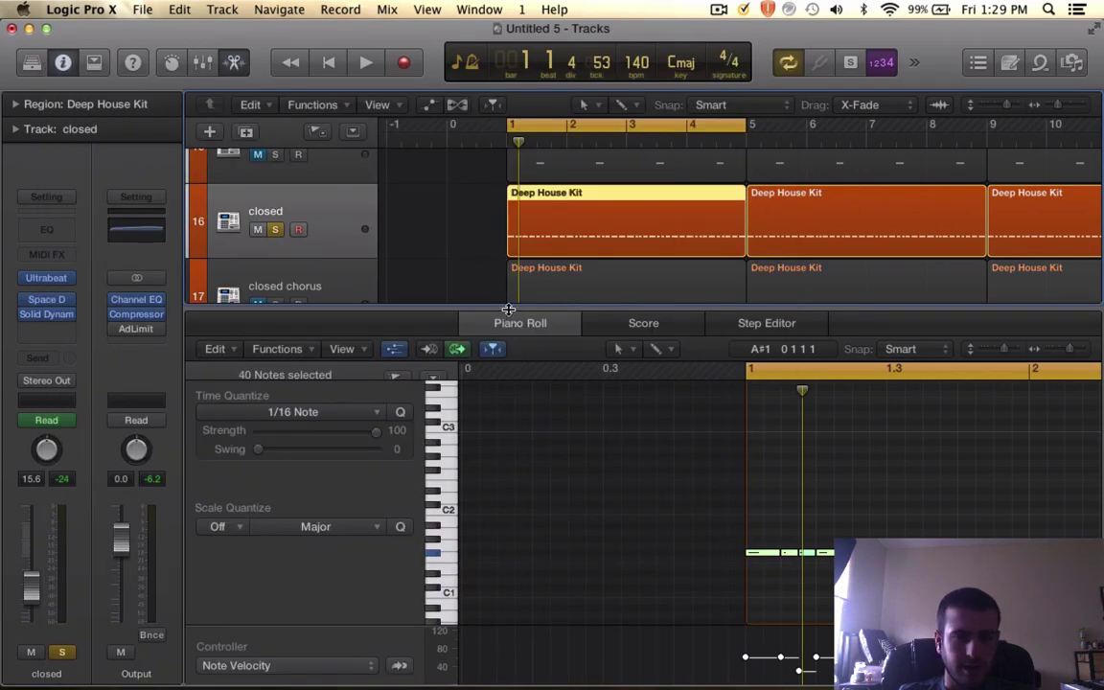
pyautogui.moveTo(508, 309); pyautogui.dragTo(508, 670)
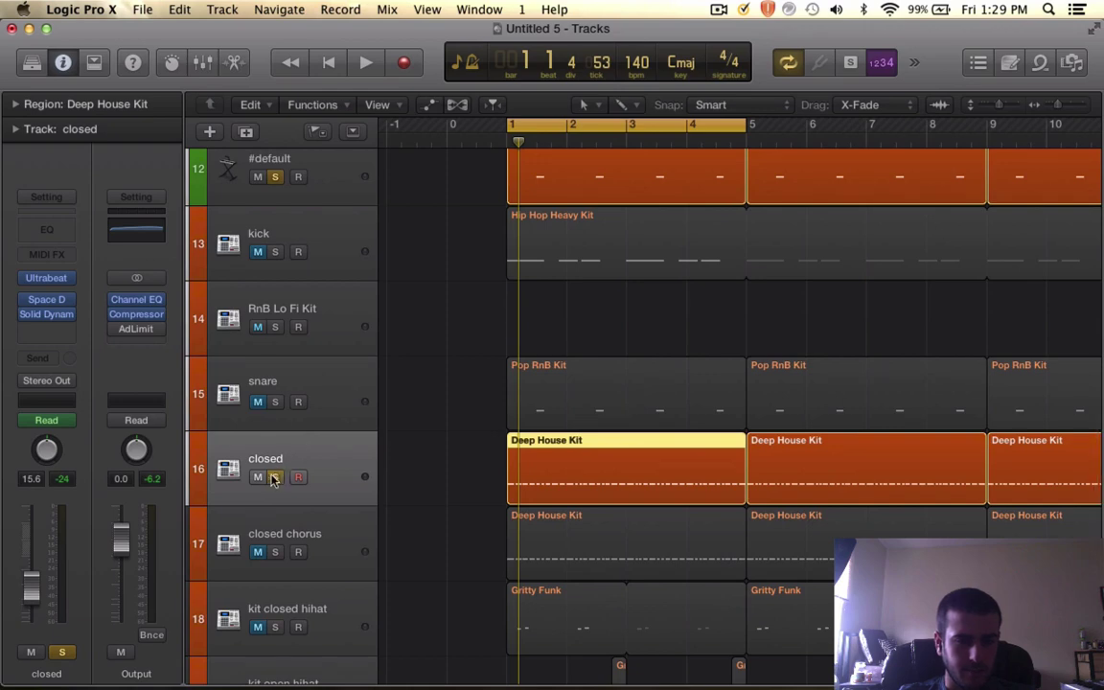
pyautogui.click(274, 477)
# - Load the Gritty Funk preset from the Drum Kits into the Ultrabeat on track 11
pyautogui.scroll(5, 296, 468)
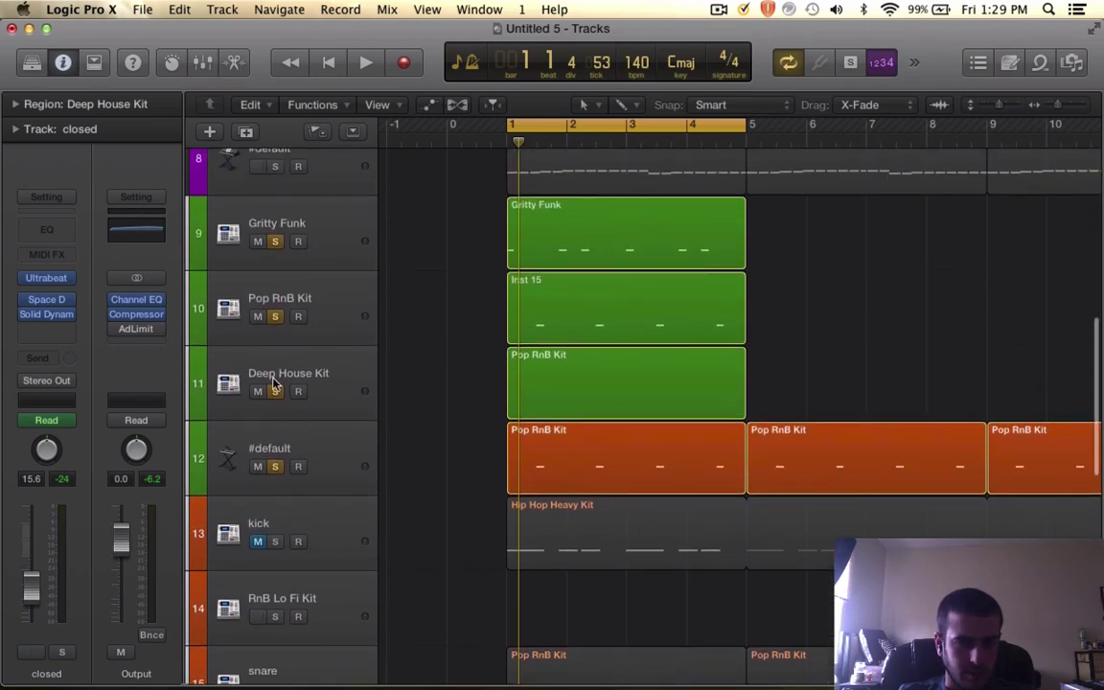
pyautogui.click(273, 381)
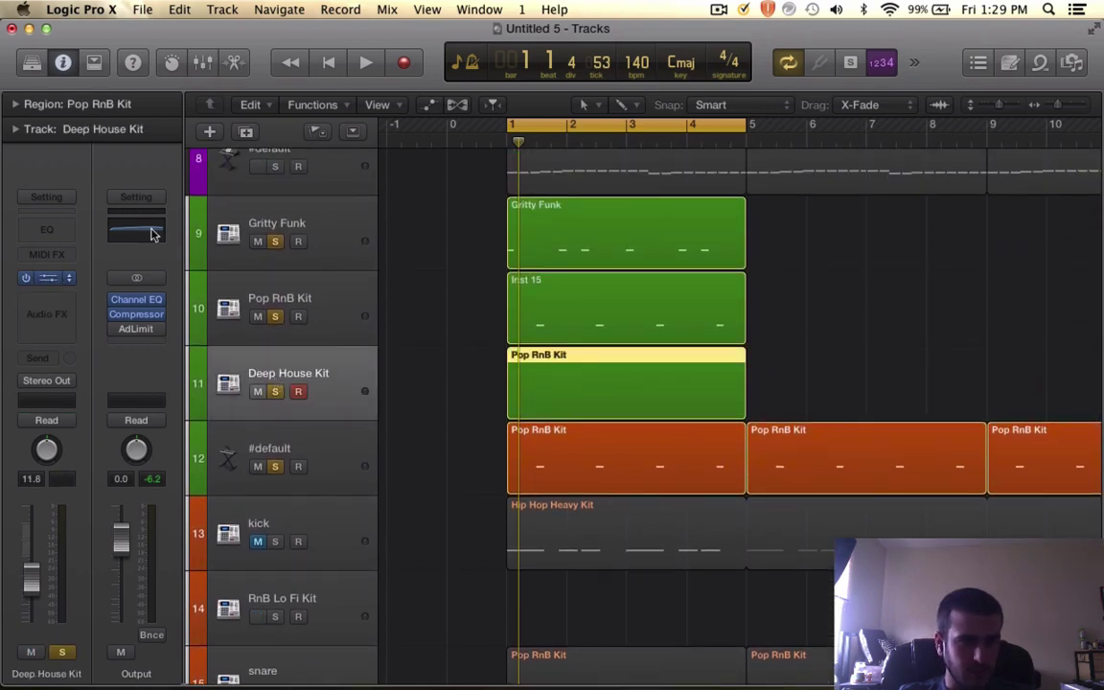
pyautogui.click(150, 234)
pyautogui.click(173, 97)
pyautogui.moveTo(257, 403)
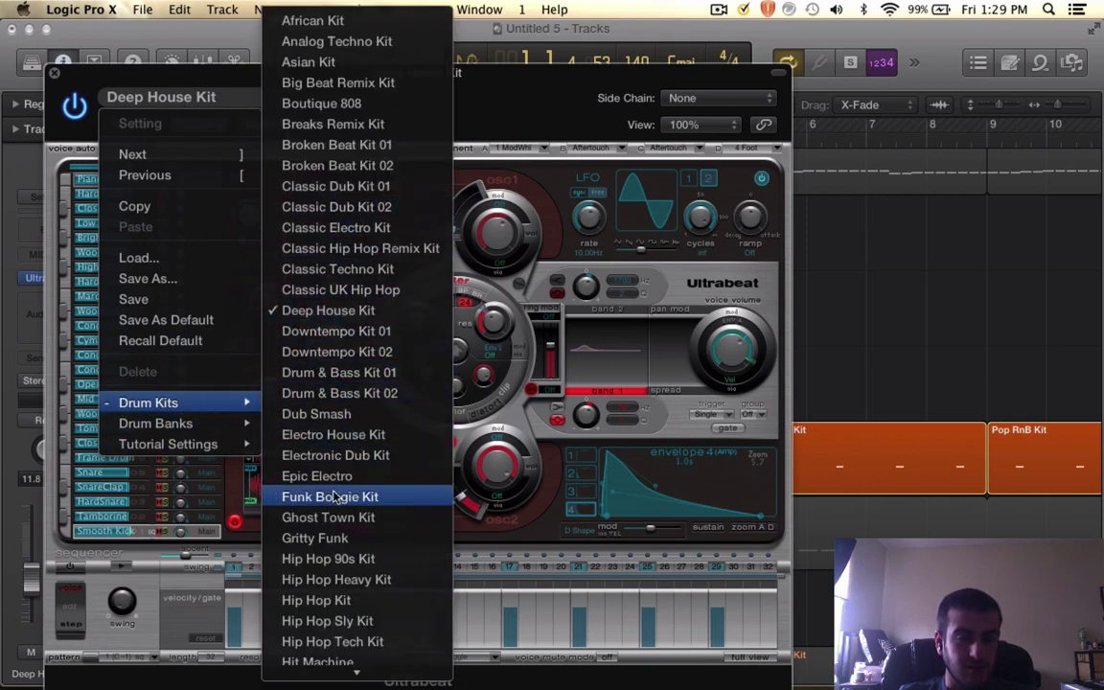
pyautogui.click(316, 537)
pyautogui.click(55, 73)
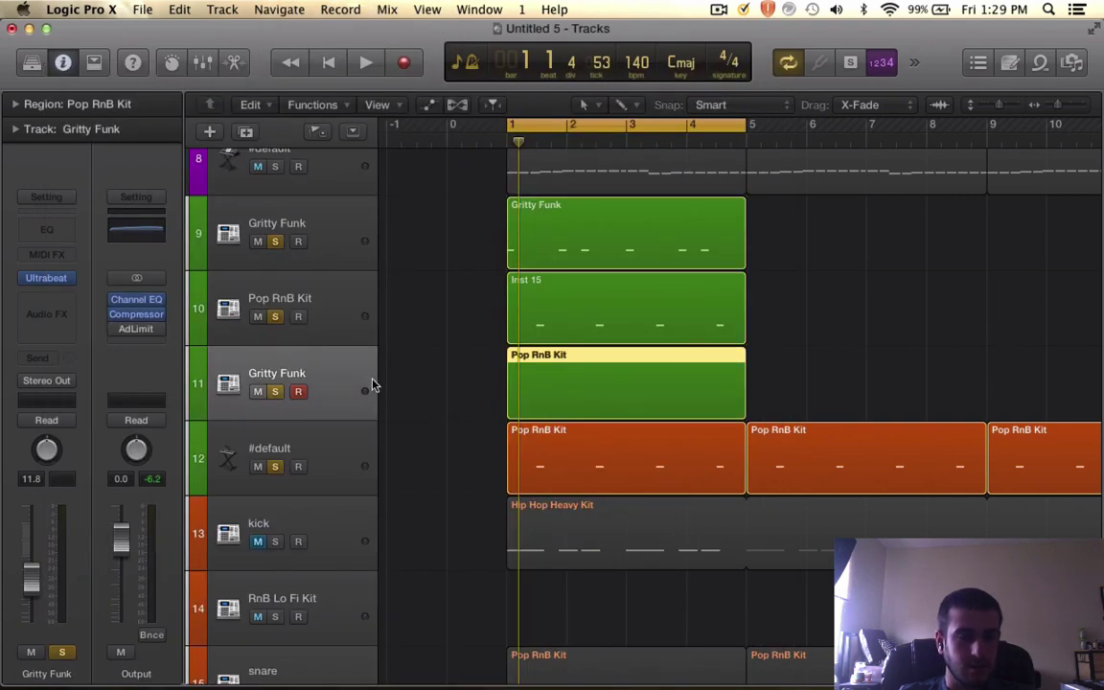
# - Add an F#1 note at bar 1 in the empty region on track 11 and play it back
pyautogui.doubleClick(571, 414)
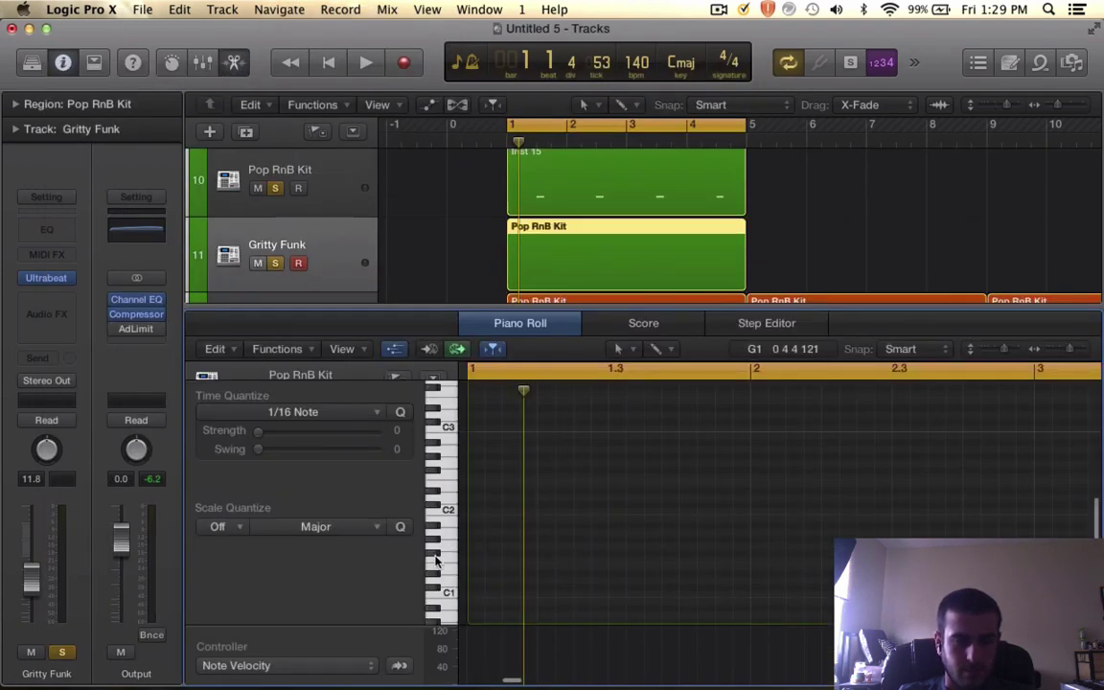
pyautogui.click(470, 552)
pyautogui.press('space')
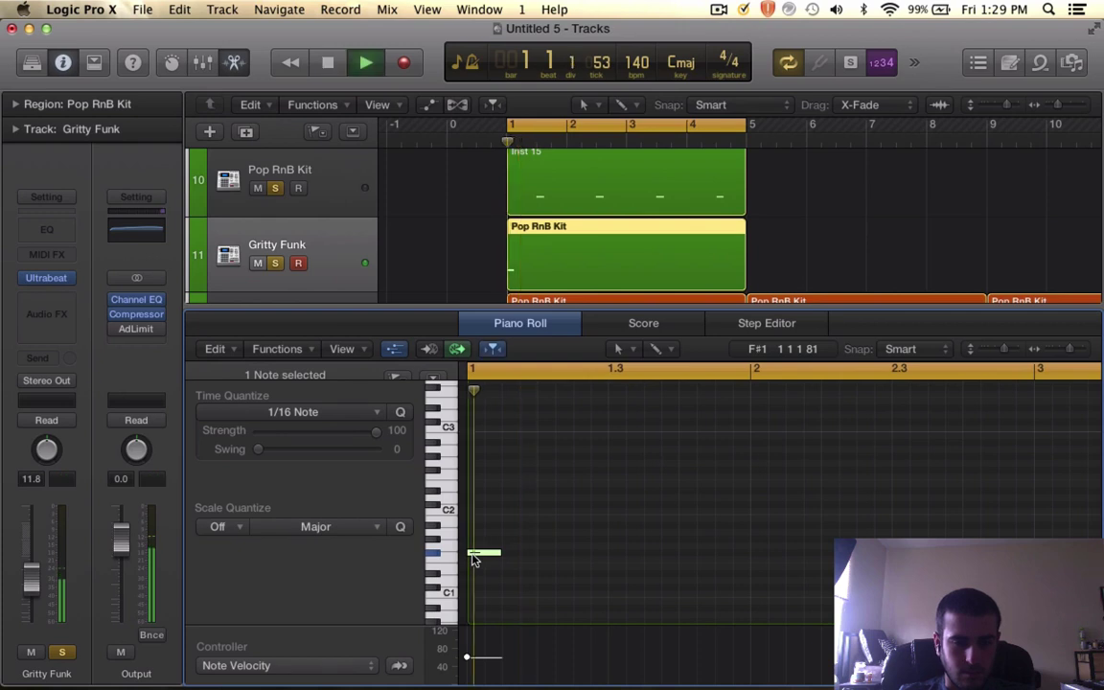
pyautogui.press('space')
# - Add two more F#1 notes directly after the first and shorten the first note to about half its length
pyautogui.click(504, 553)
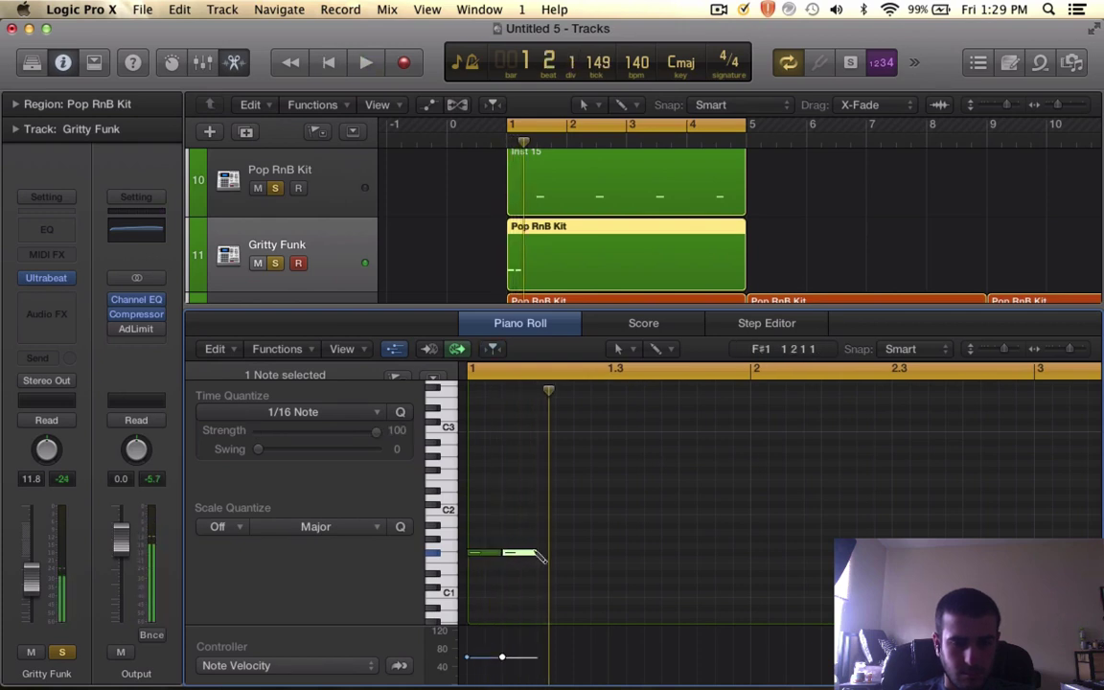
pyautogui.click(543, 552)
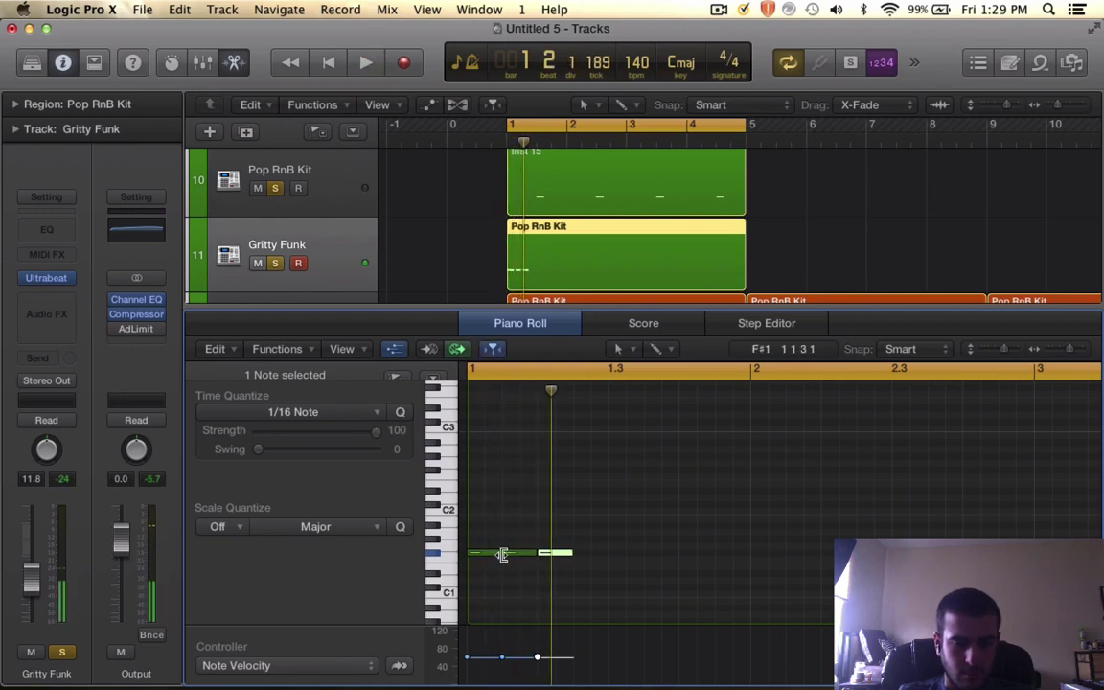
pyautogui.moveTo(502, 554); pyautogui.dragTo(481, 553)
# - Compare the note pattern of the closed chorus region with the region on track 11
pyautogui.scroll(-2, 579, 234)
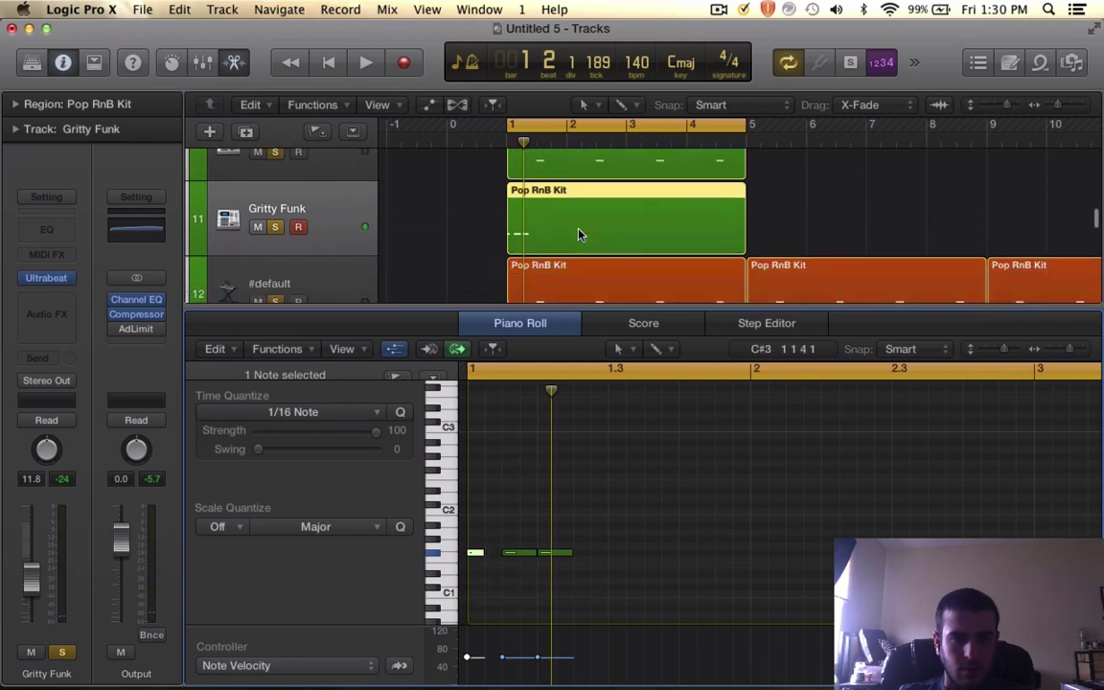
pyautogui.scroll(-8, 578, 234)
pyautogui.click(578, 194)
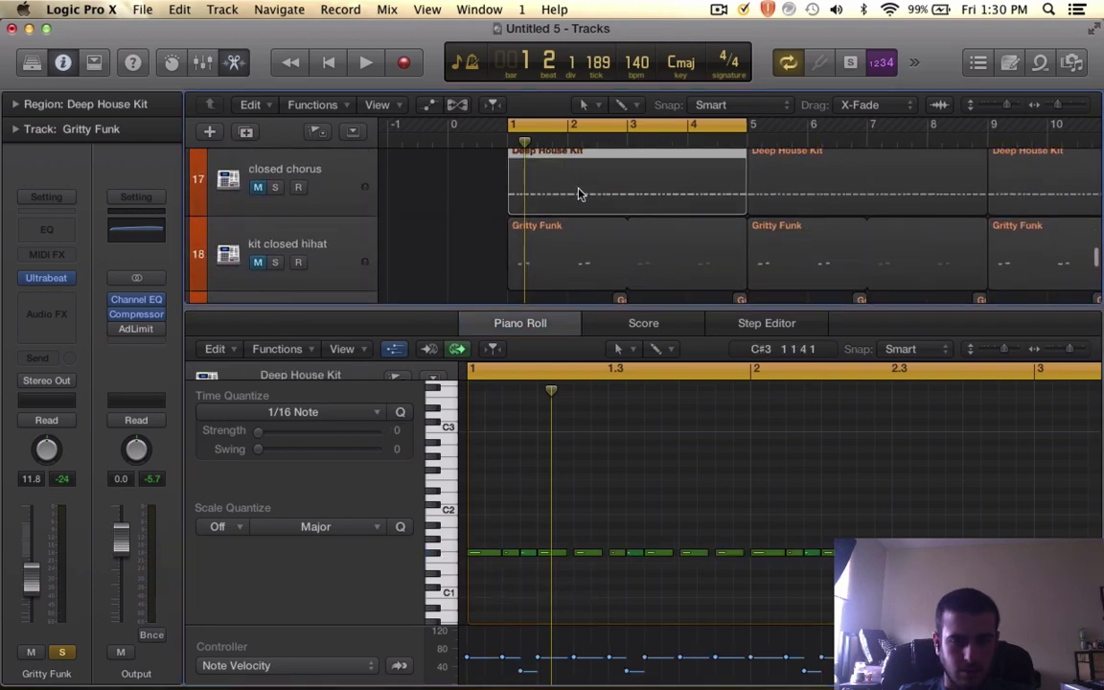
pyautogui.scroll(8, 578, 195)
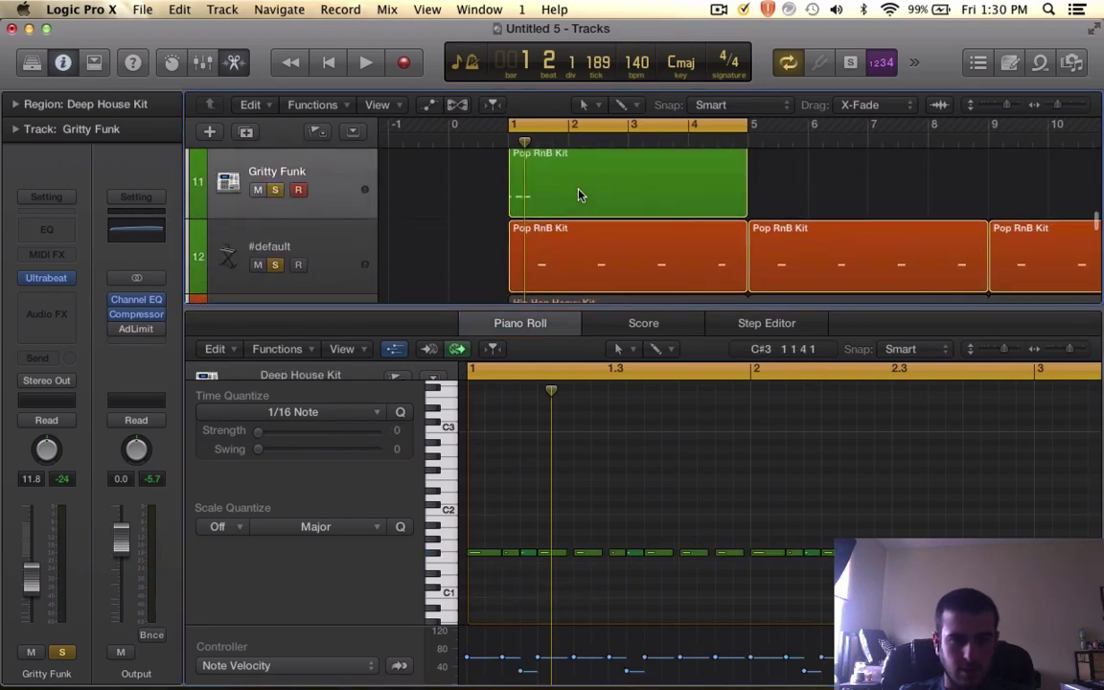
pyautogui.click(556, 192)
# - Lengthen the first F#1 note to meet the second and try two shorter F#1 notes at 1 2 3 and 1 2 4
pyautogui.scroll(5, 515, 608)
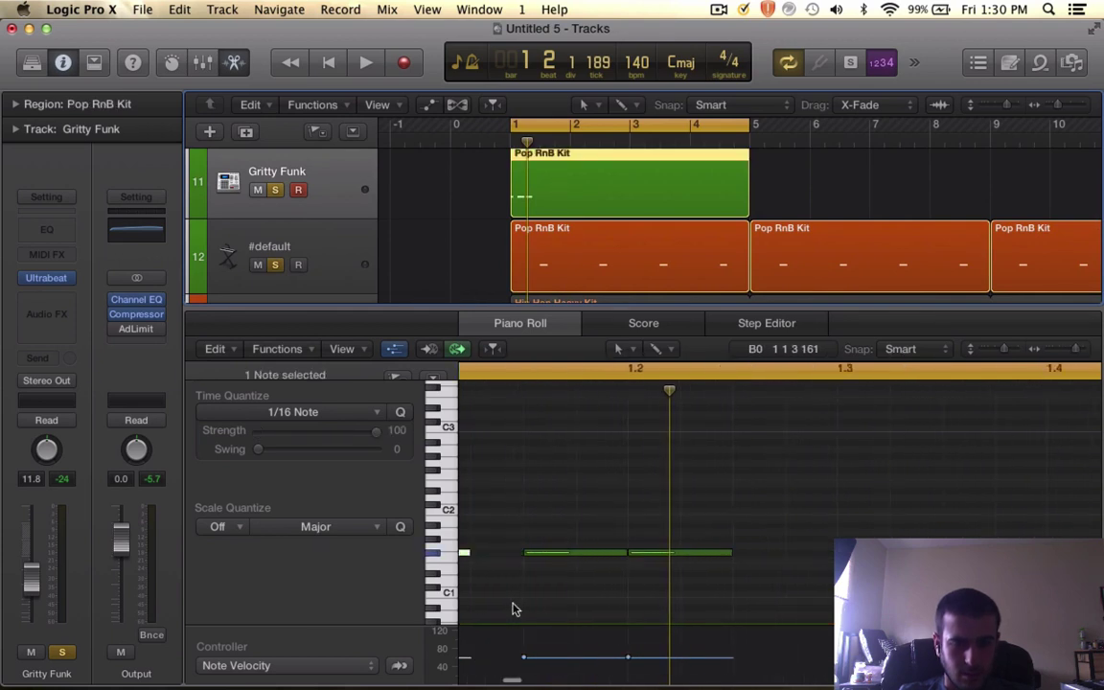
pyautogui.hscroll(-3, 515, 609)
pyautogui.moveTo(586, 556); pyautogui.dragTo(634, 555)
pyautogui.hscroll(2, 636, 557)
pyautogui.press('space')
pyautogui.press('space')
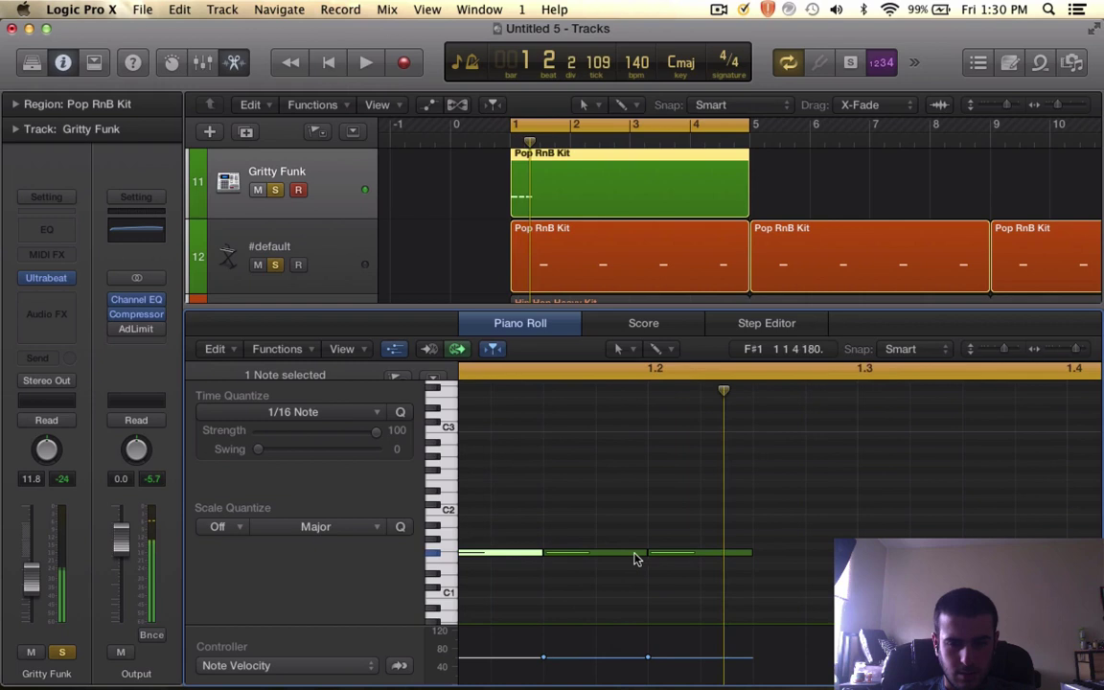
pyautogui.click(766, 552)
pyautogui.moveTo(764, 555)
pyautogui.mouseDown()
pyautogui.moveTo(714, 561)
pyautogui.moveTo(801, 559)
pyautogui.mouseUp()
pyautogui.press('space')
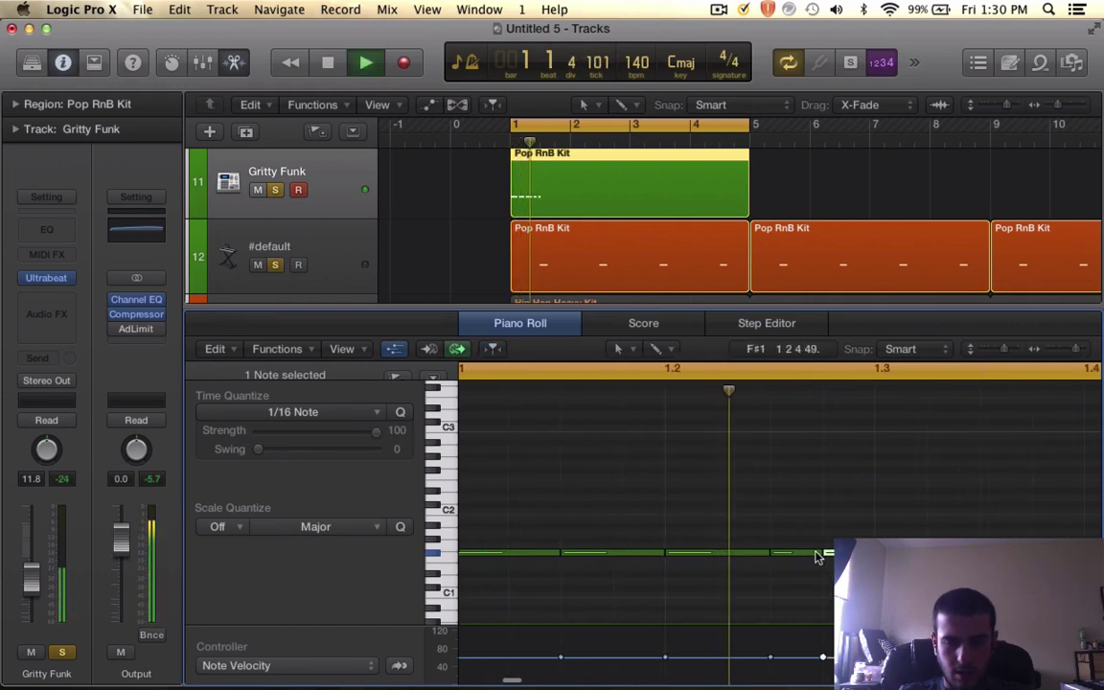
pyautogui.press('space')
# - Examine the rhythm and note lengths in the closed track's first Deep House Kit region from bar 1 onward
pyautogui.scroll(-1, 537, 242)
pyautogui.scroll(-10, 537, 242)
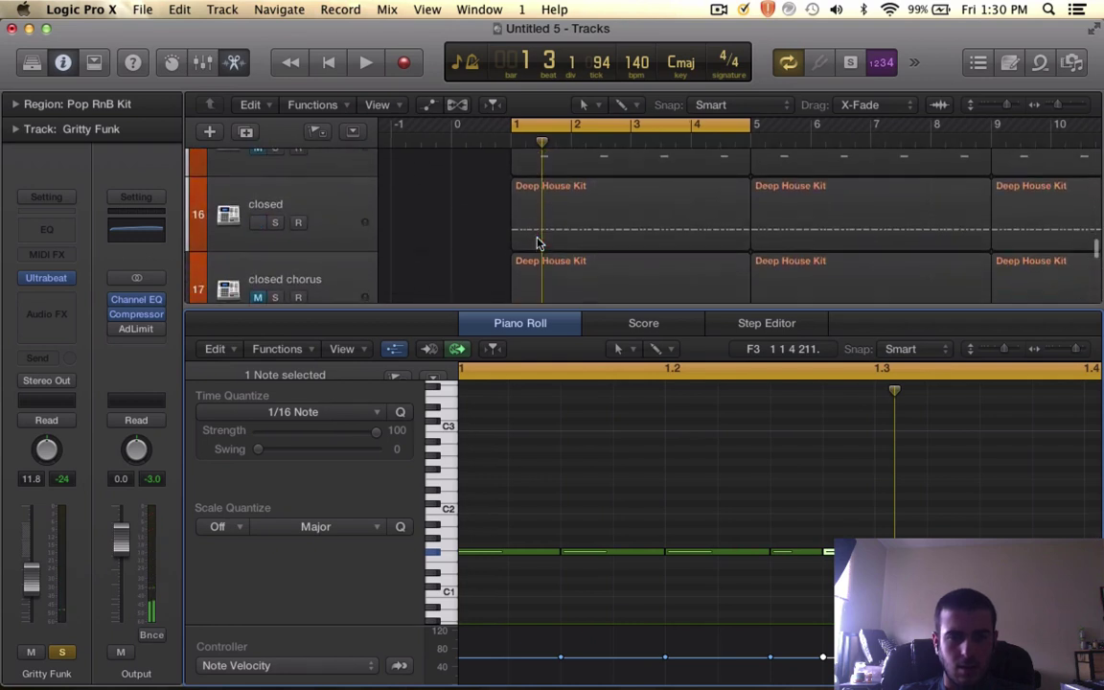
pyautogui.click(561, 218)
pyautogui.scroll(-5, 663, 534)
pyautogui.hscroll(5, 663, 534)
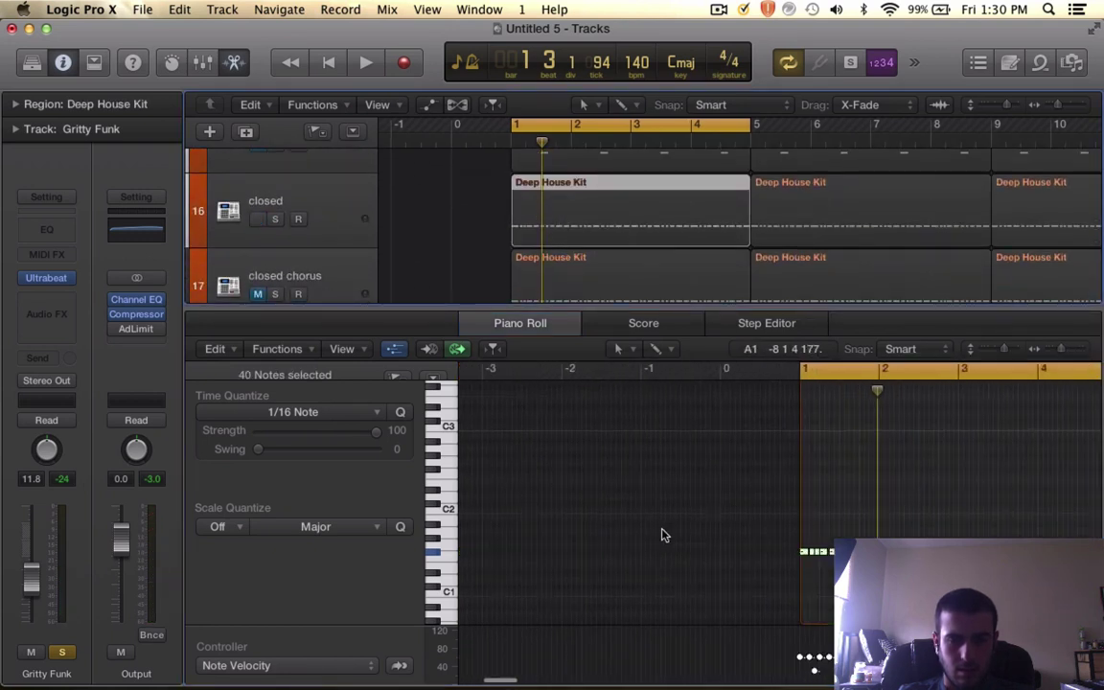
pyautogui.scroll(-4, 662, 535)
pyautogui.hscroll(1, 663, 534)
pyautogui.scroll(6, 663, 535)
pyautogui.scroll(2, 661, 535)
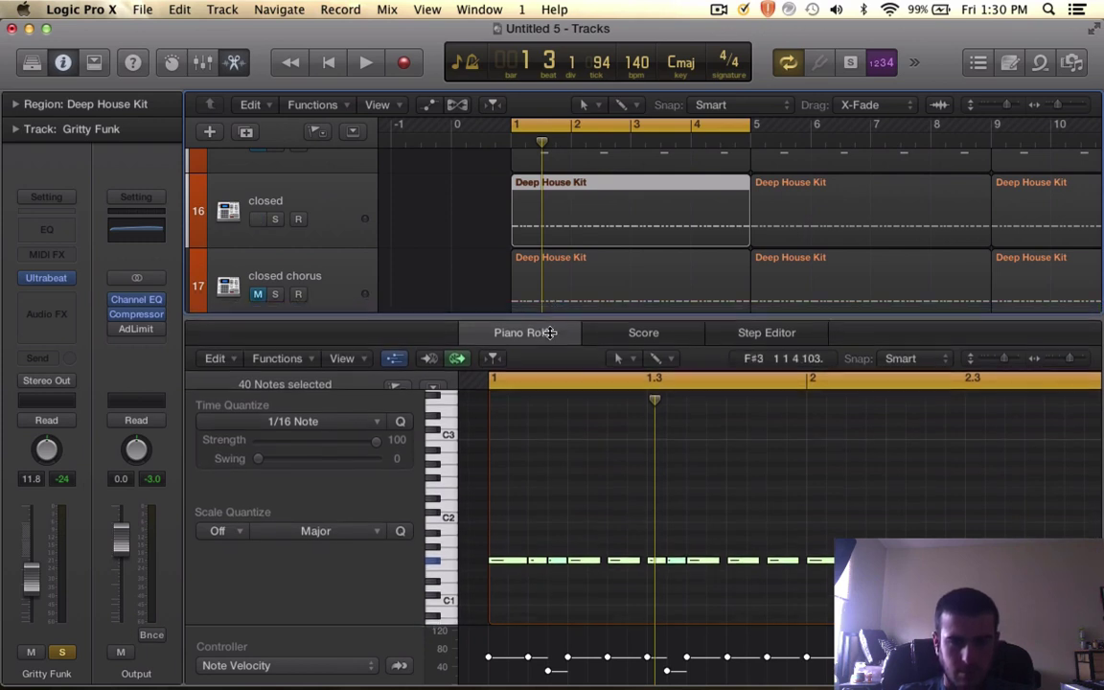
# - Delete every F#1 note after the first one in the region on track 11
pyautogui.moveTo(552, 307); pyautogui.dragTo(561, 407)
pyautogui.scroll(10, 575, 364)
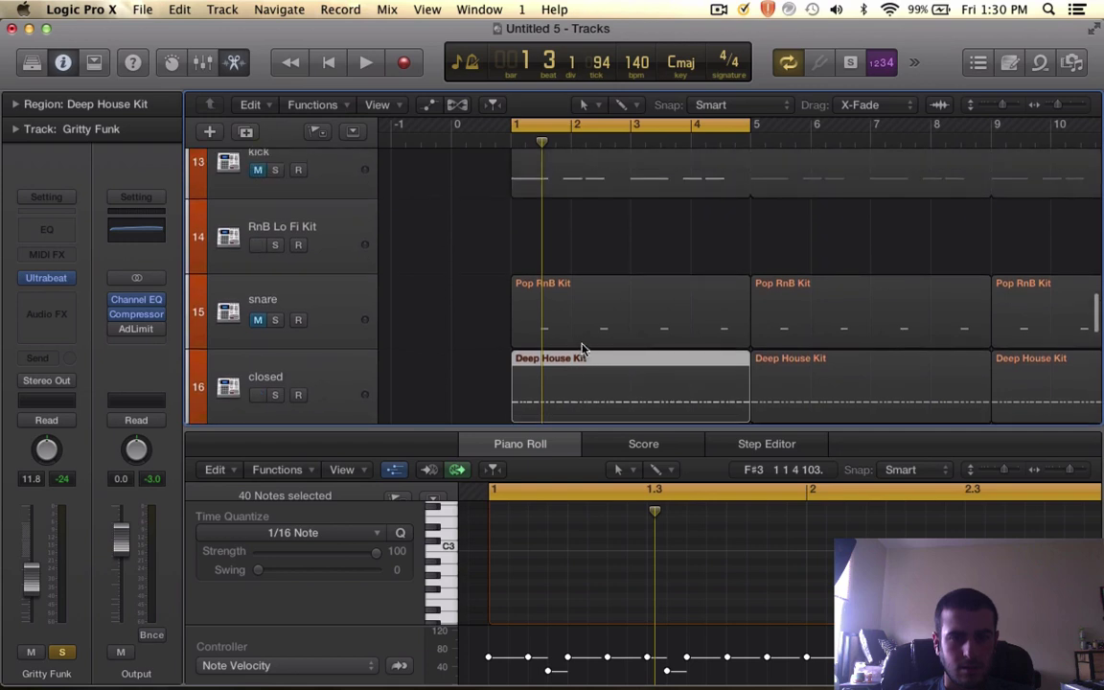
pyautogui.click(578, 274)
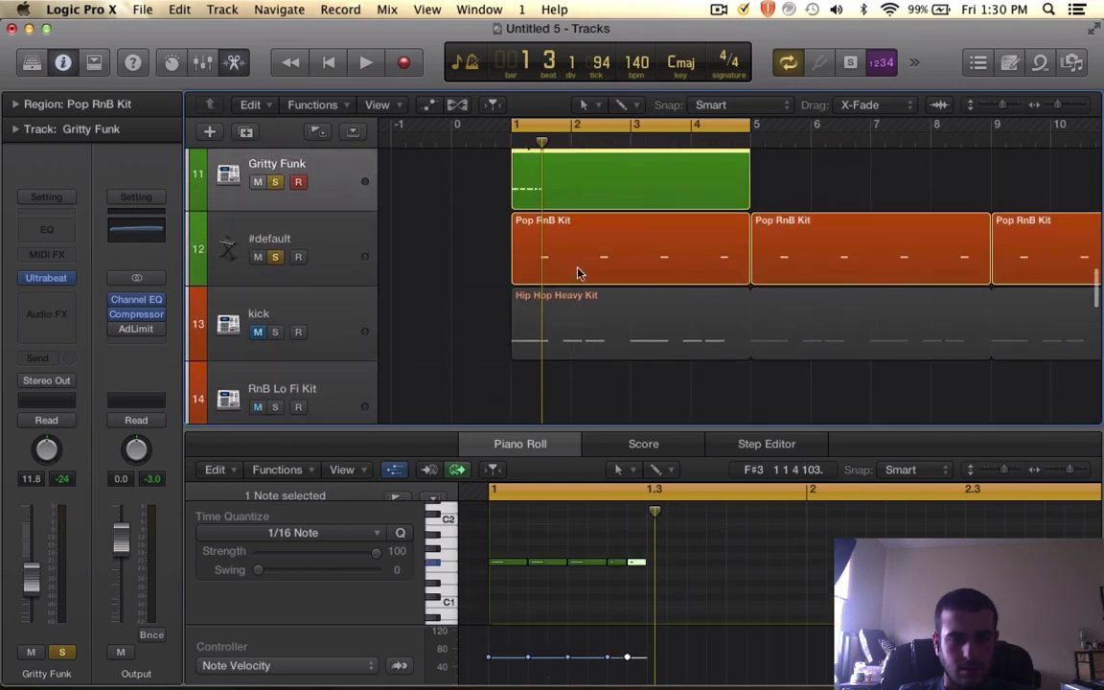
pyautogui.moveTo(539, 515); pyautogui.dragTo(665, 608)
pyautogui.press('Delete')
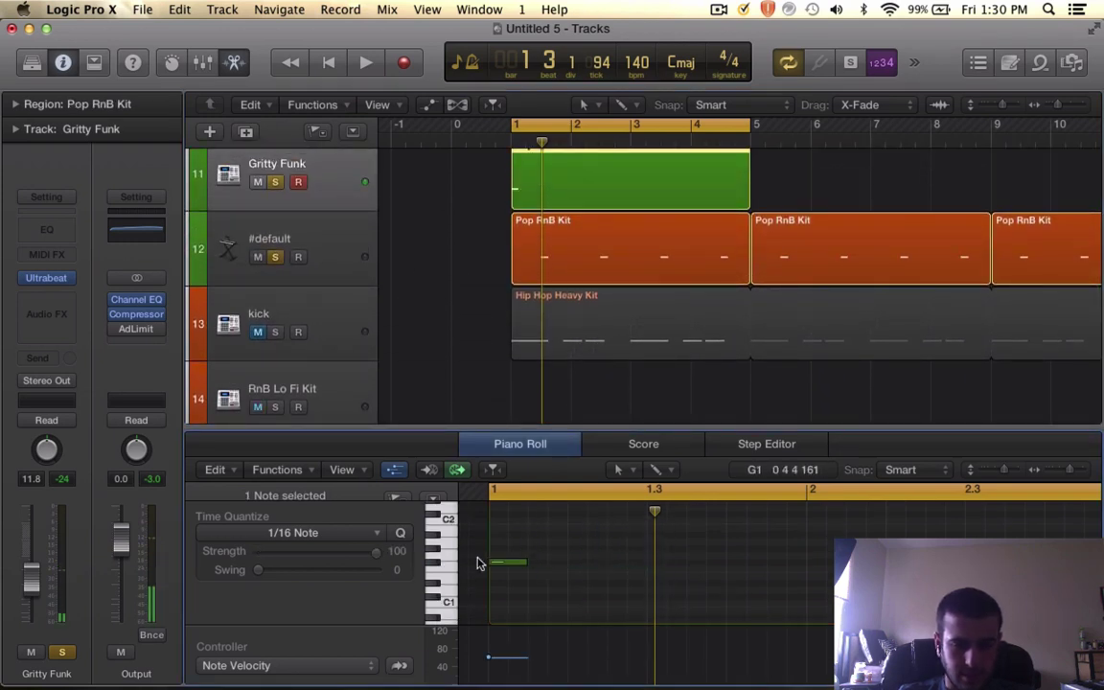
# - Draw a hi-hat rhythm of eighth and sixteenth F#1 notes after the first note, up to position 1 3 3 on track 11
pyautogui.press('Return')
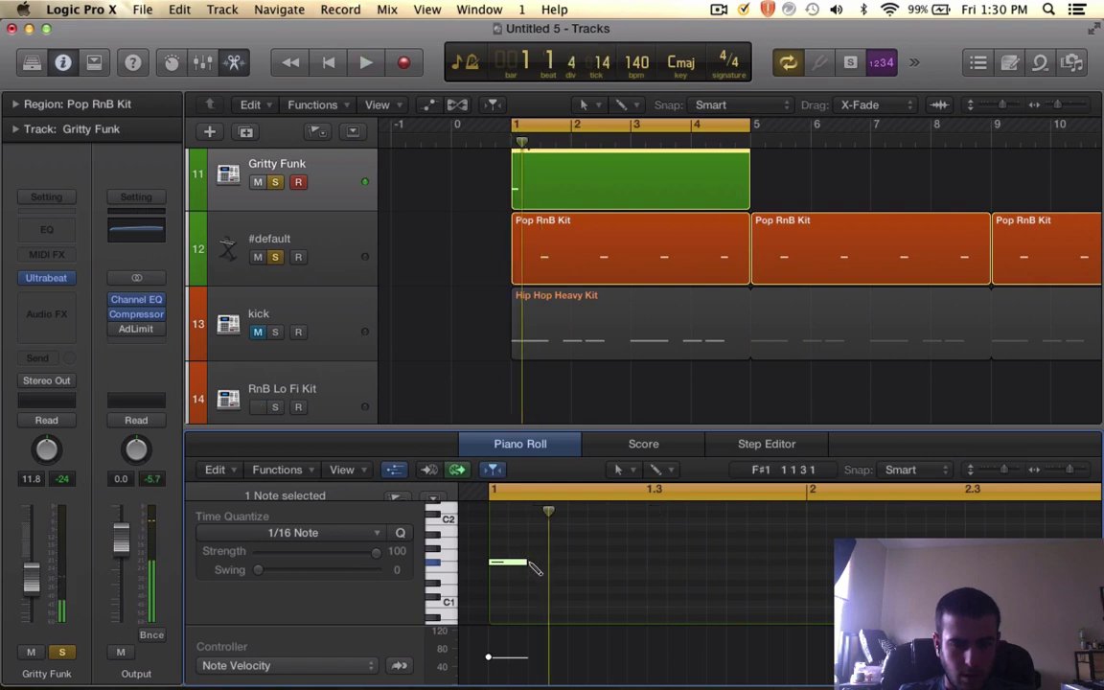
pyautogui.moveTo(529, 563); pyautogui.dragTo(677, 567)
pyautogui.click(615, 563)
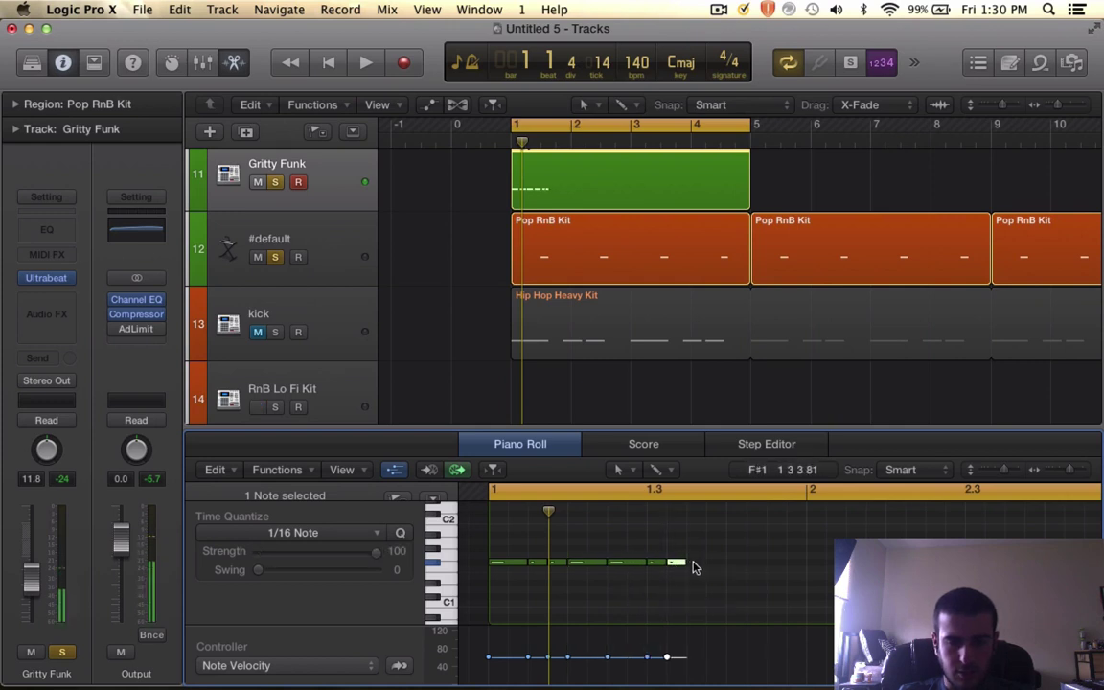
pyautogui.press('space')
pyautogui.press('space')
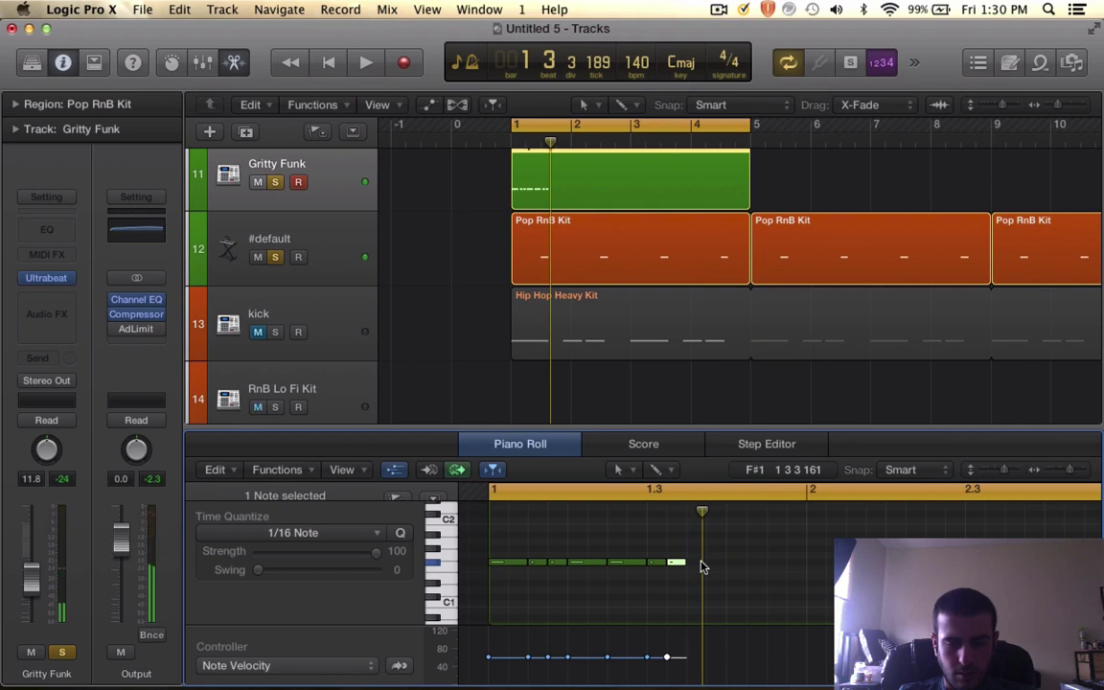
pyautogui.click(698, 564)
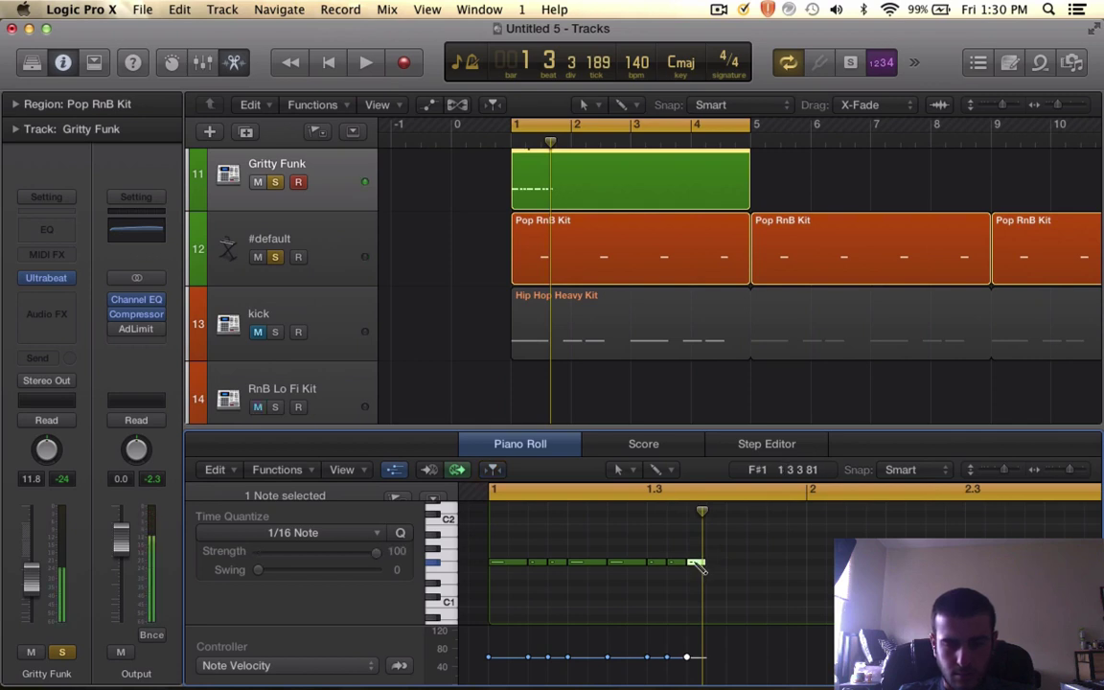
# - Lengthen the last note in the Gritty Funk pattern to two divisions and add two more equal notes to fill bar 1
pyautogui.moveTo(699, 566); pyautogui.dragTo(726, 563)
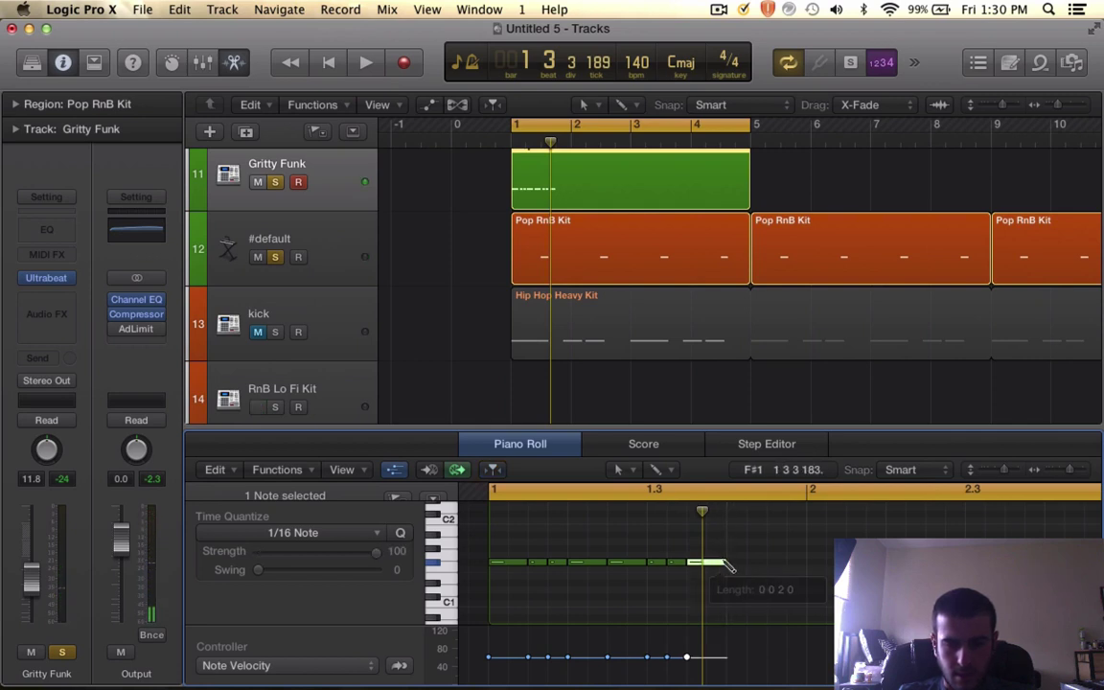
pyautogui.keyDown('super'); pyautogui.click(734, 565); pyautogui.keyUp('super')
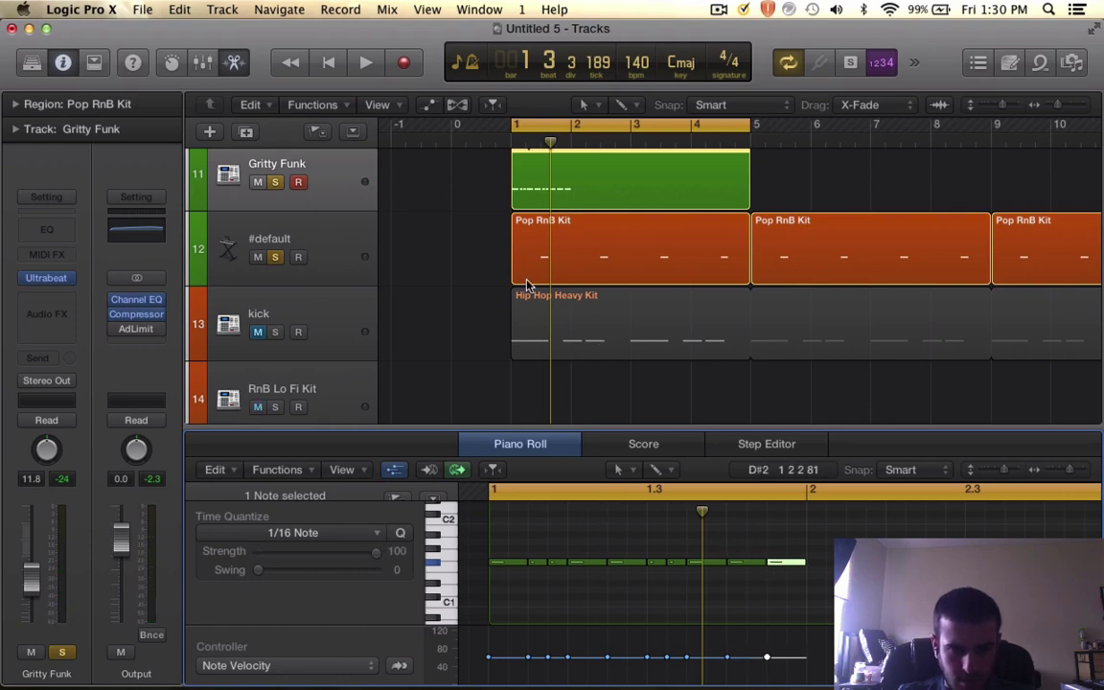
# - Examine the closed chorus track's first Deep House Kit region as a reference, and return to the Gritty Funk track's Pop RnB Kit region
pyautogui.scroll(-5, 551, 253)
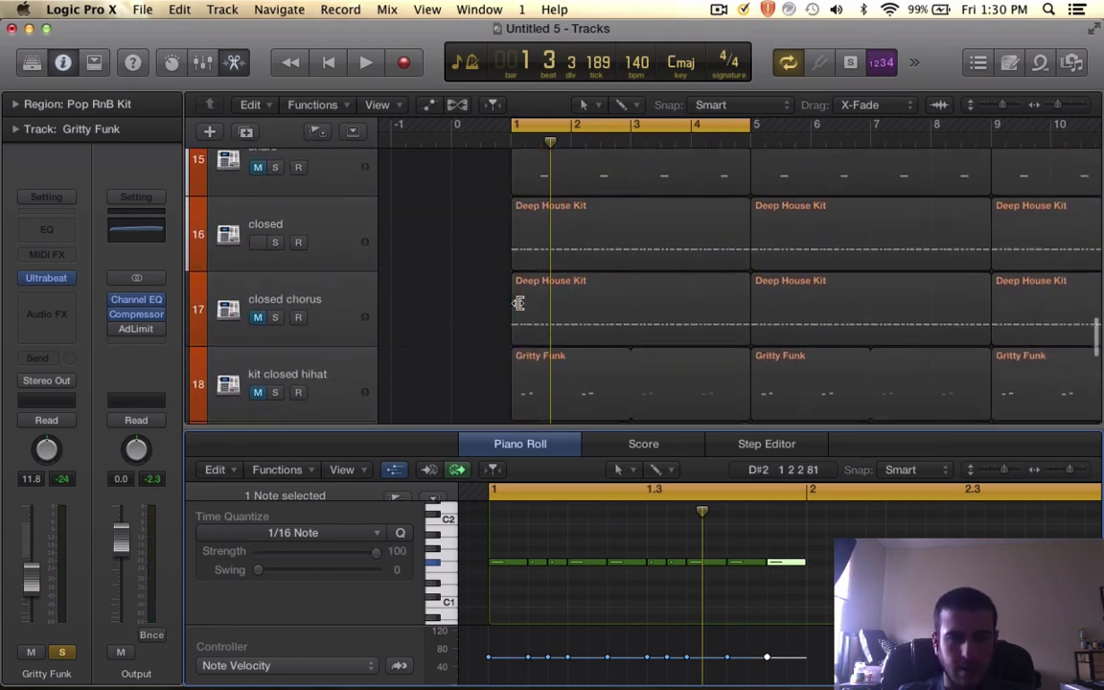
pyautogui.click(563, 237)
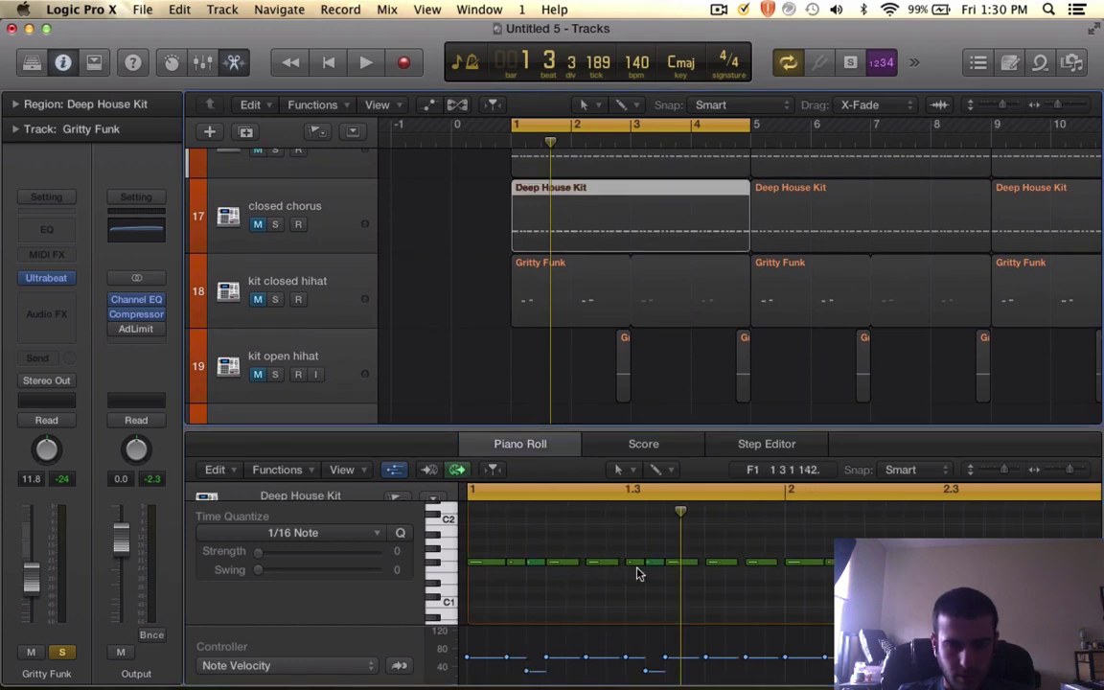
pyautogui.scroll(7, 620, 284)
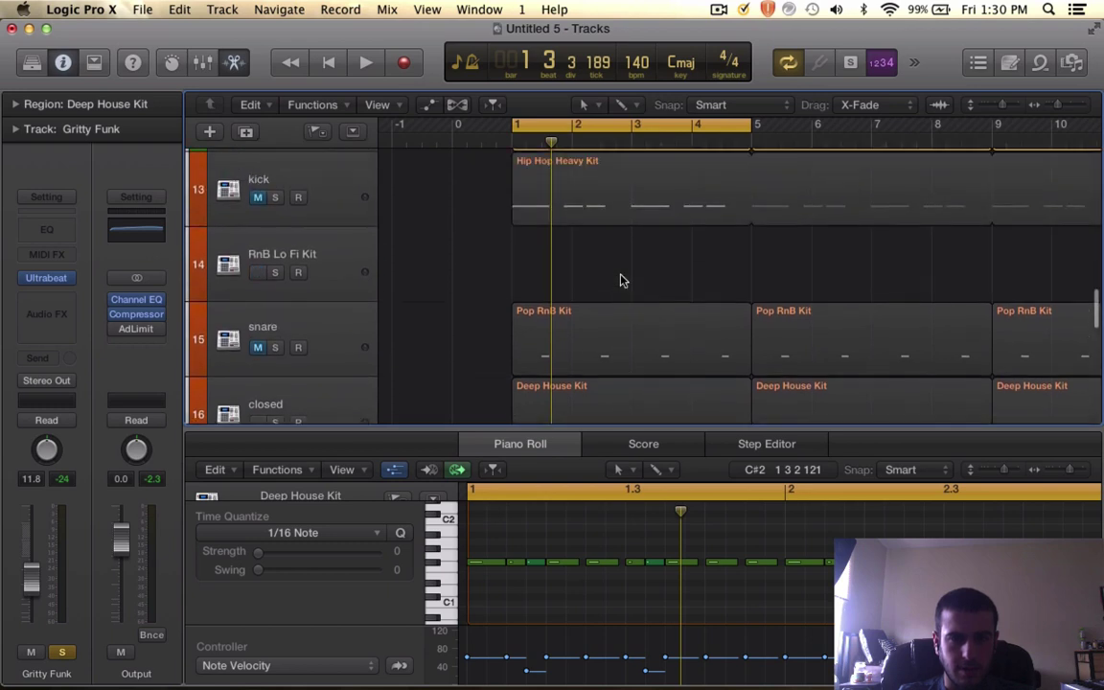
pyautogui.click(640, 237)
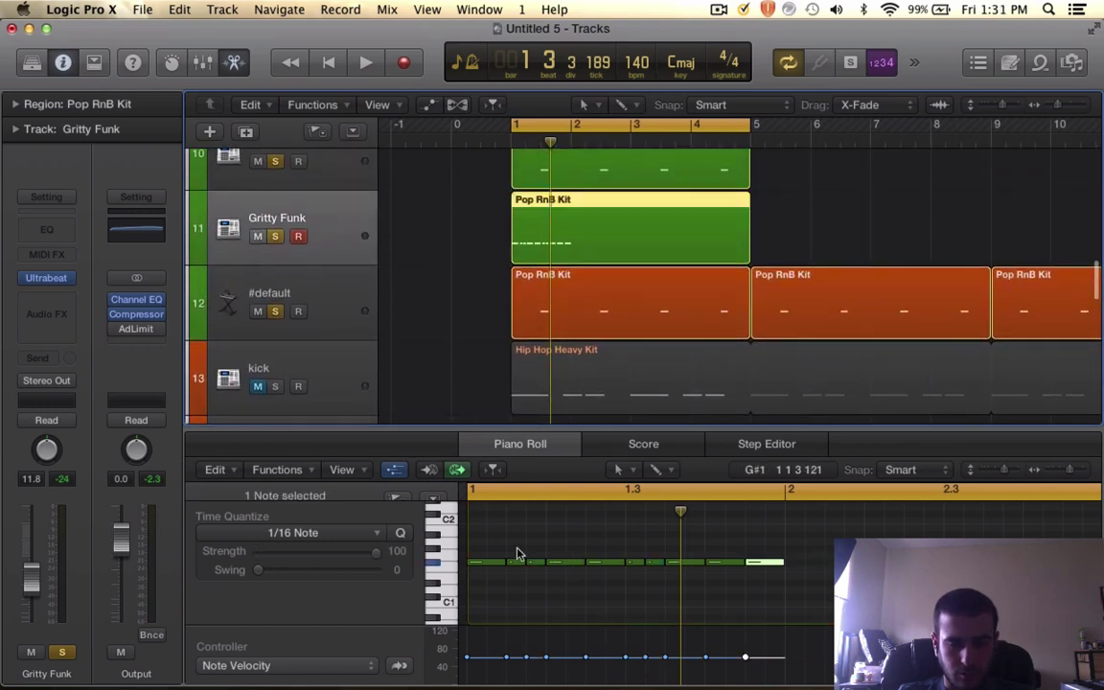
# - Audition the bar 1 hi-hat notes and enlarge the Piano Roll editor to reveal the velocity control
pyautogui.click(508, 604)
pyautogui.click(505, 563)
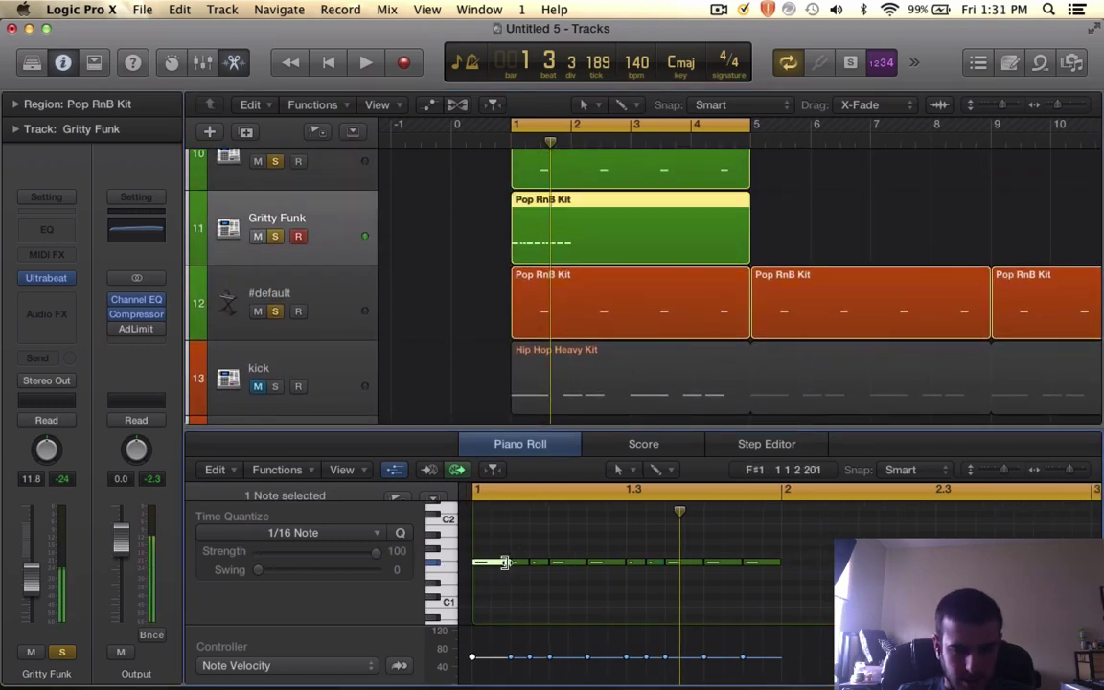
pyautogui.press('space')
pyautogui.press('space')
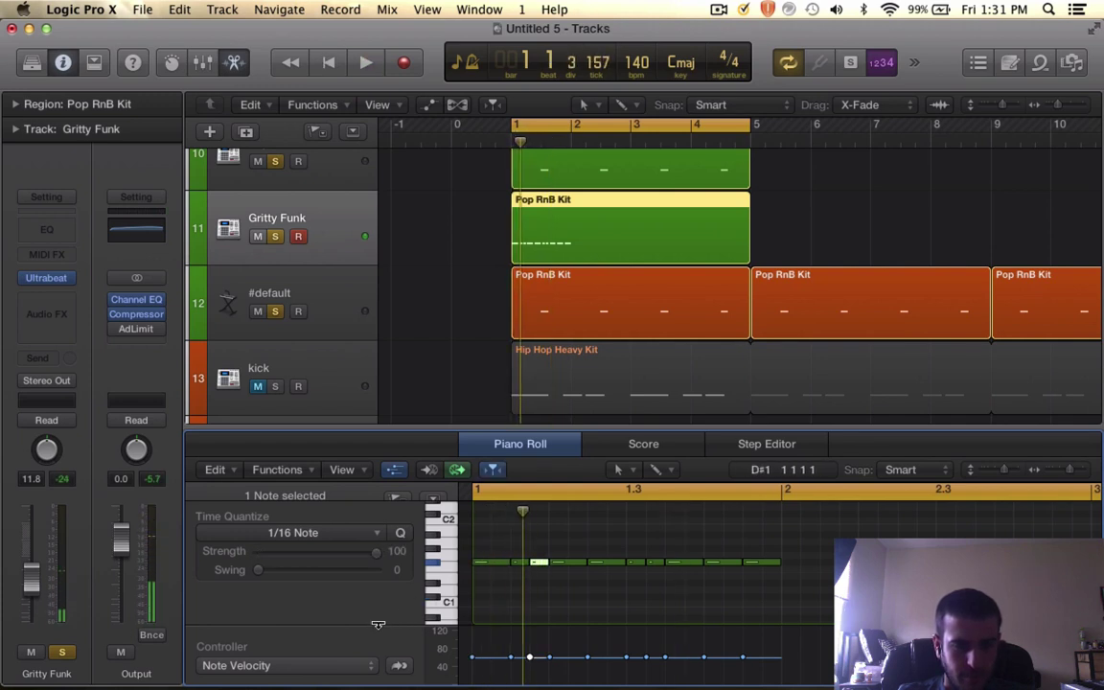
pyautogui.moveTo(378, 625); pyautogui.dragTo(363, 648)
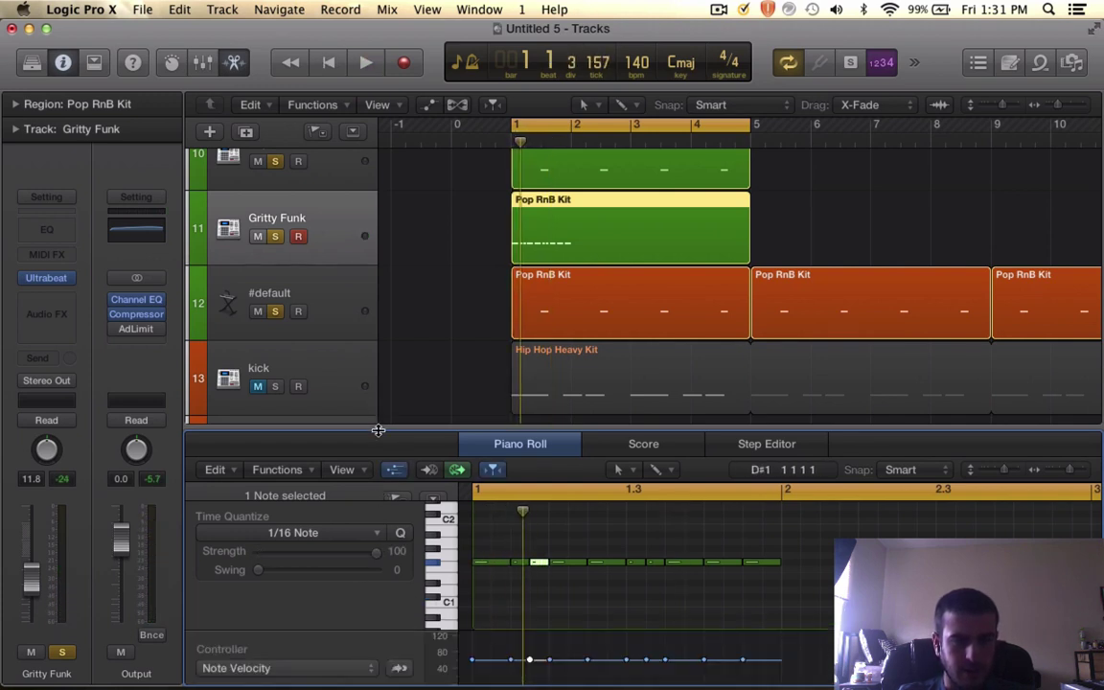
pyautogui.moveTo(378, 430); pyautogui.dragTo(401, 254)
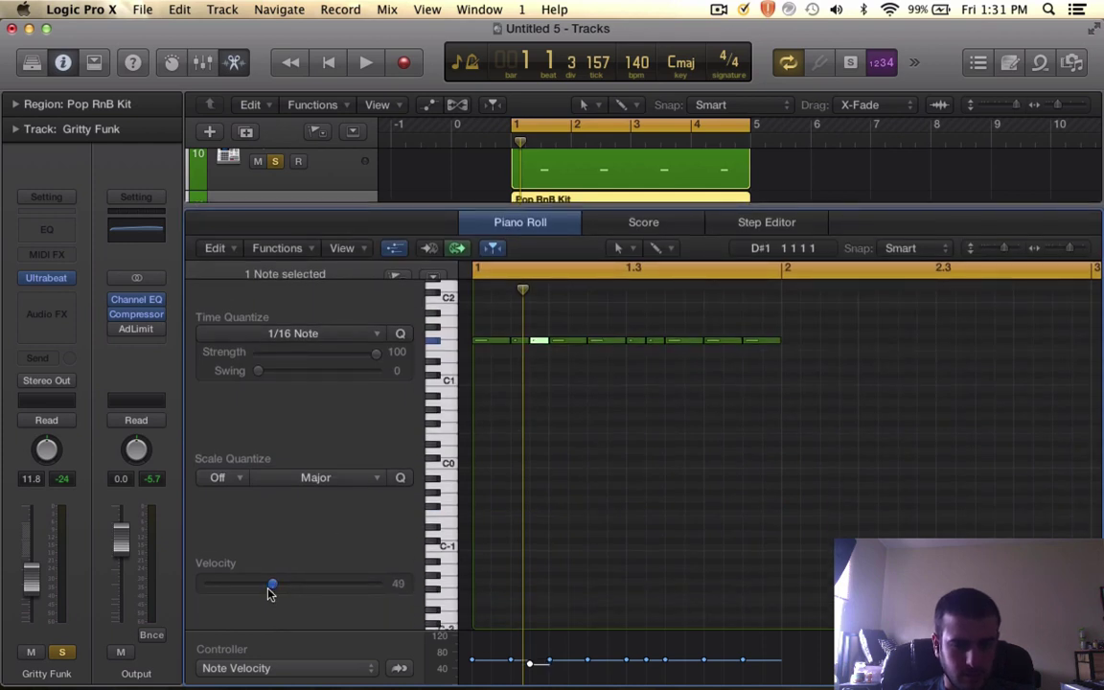
# - Lower the third hi-hat note's velocity to 15, auditioning the pattern between adjustments
pyautogui.press('space')
pyautogui.press('space')
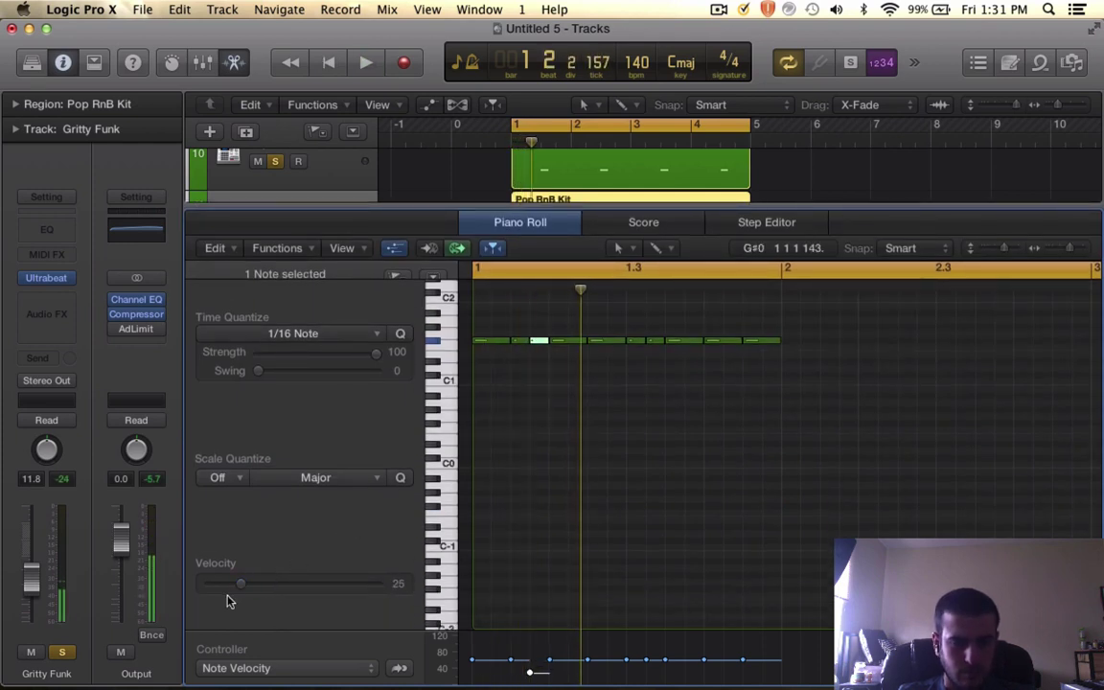
pyautogui.press('space')
pyautogui.press('space')
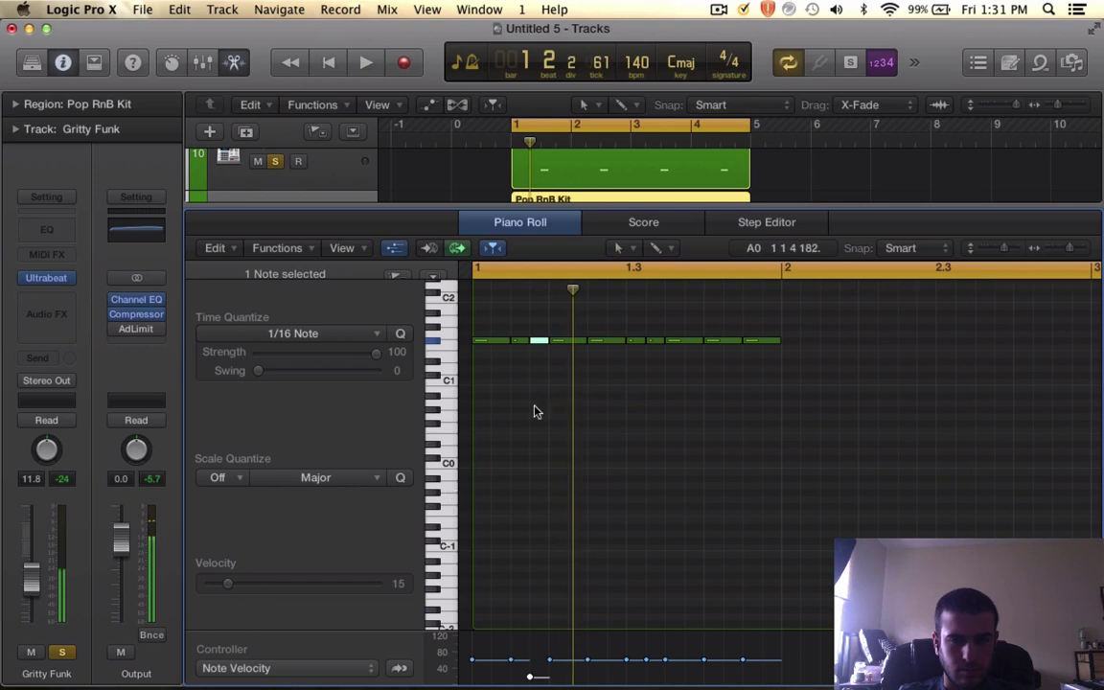
pyautogui.press('space')
pyautogui.press('space')
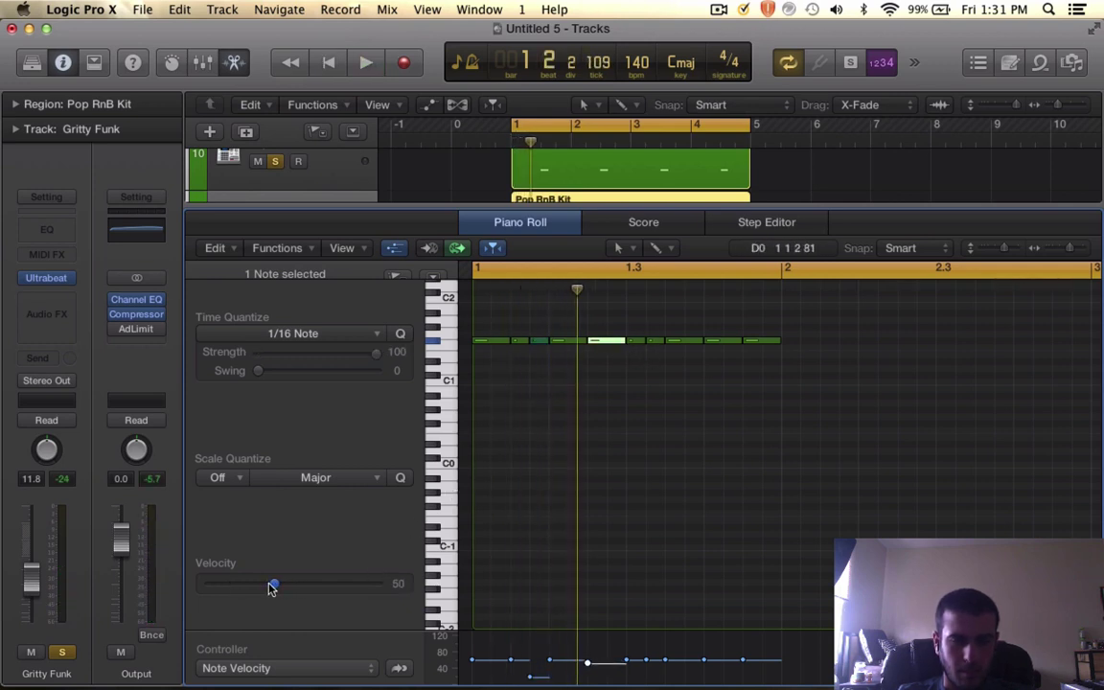
# - Set the fifth note's velocity to 30 and the seventh note's velocity to 19, auditioning the pattern
pyautogui.press('space')
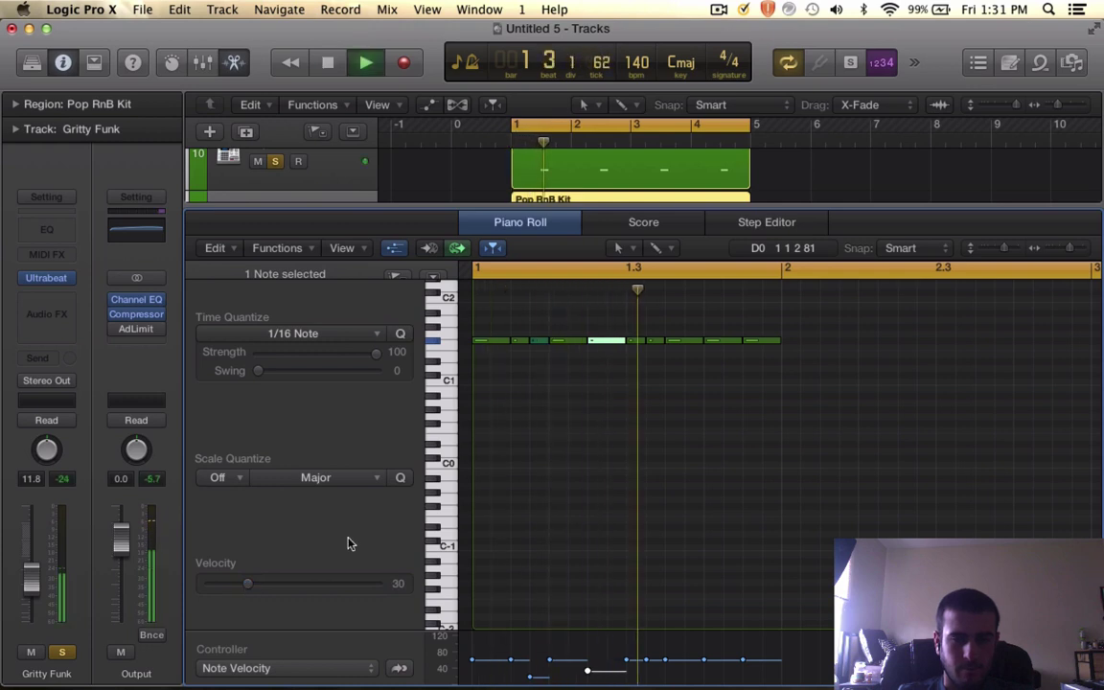
pyautogui.press('space')
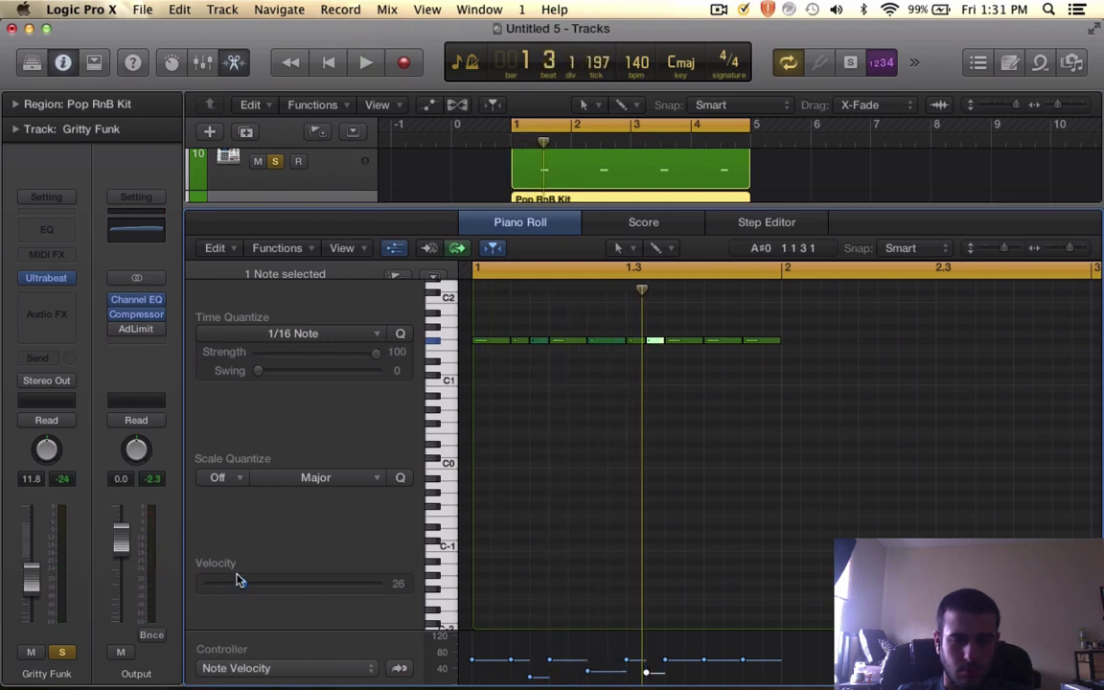
pyautogui.moveTo(238, 581); pyautogui.dragTo(232, 581)
pyautogui.press('space')
pyautogui.press('space')
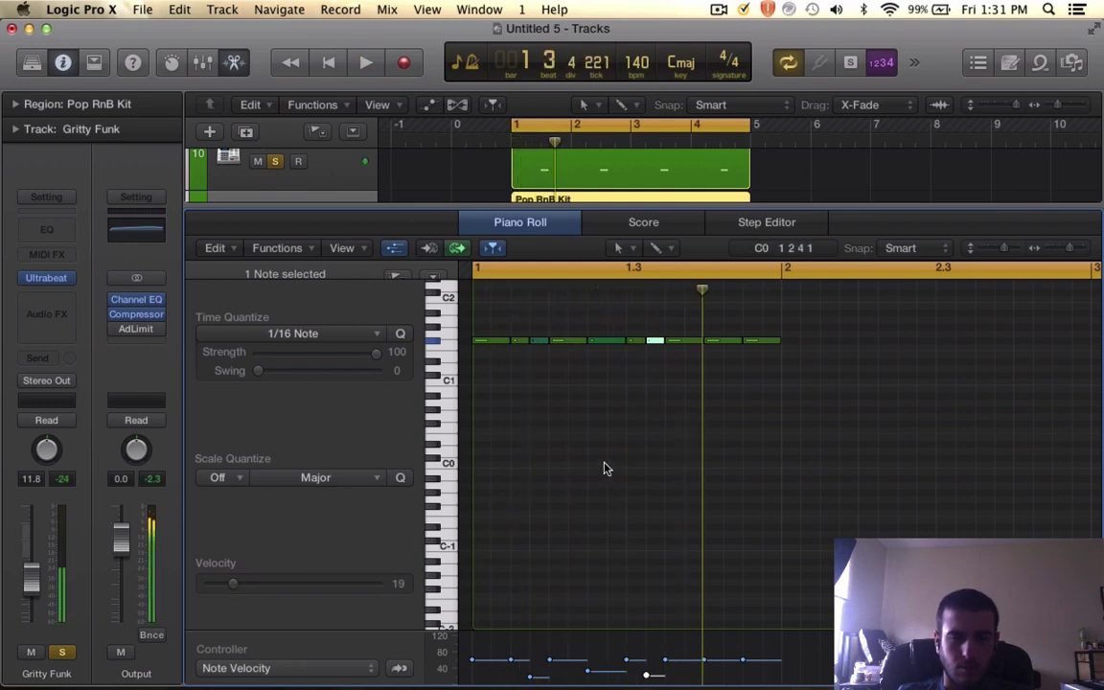
# - Repeat all the bar 1 hi-hat notes three times, one copy each time, to fill bars 2 to 4
pyautogui.moveTo(470, 308); pyautogui.dragTo(832, 374)
pyautogui.scroll(3, 838, 374)
pyautogui.click(739, 397)
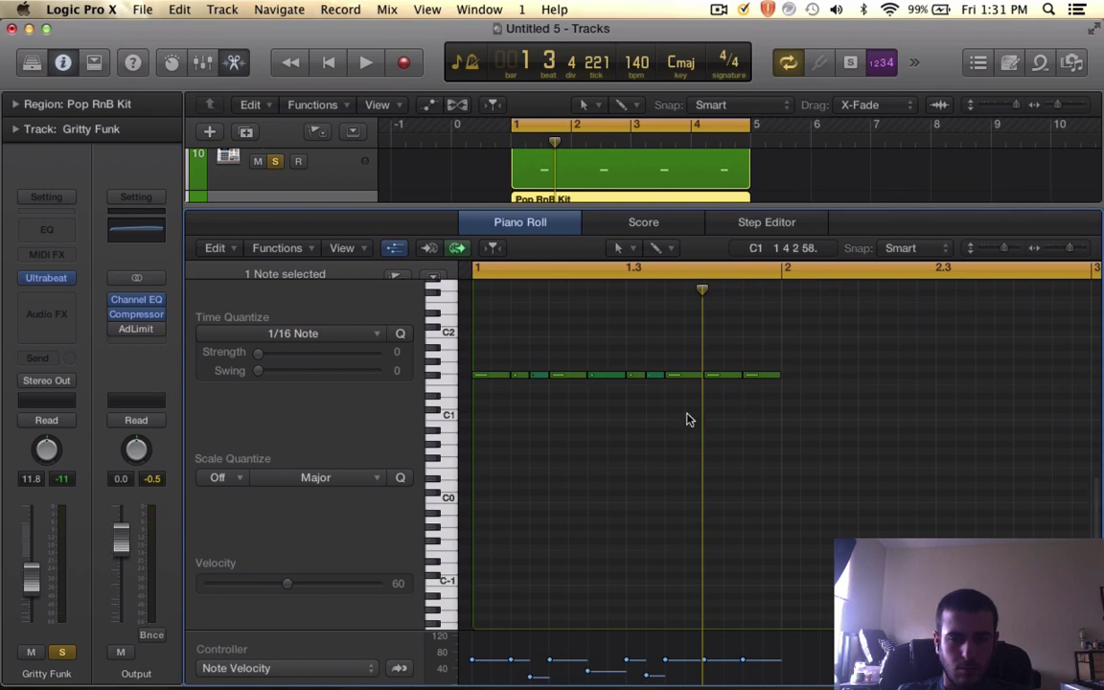
pyautogui.moveTo(474, 348); pyautogui.dragTo(795, 423)
pyautogui.press('super+Left')
pyautogui.press('super+r')
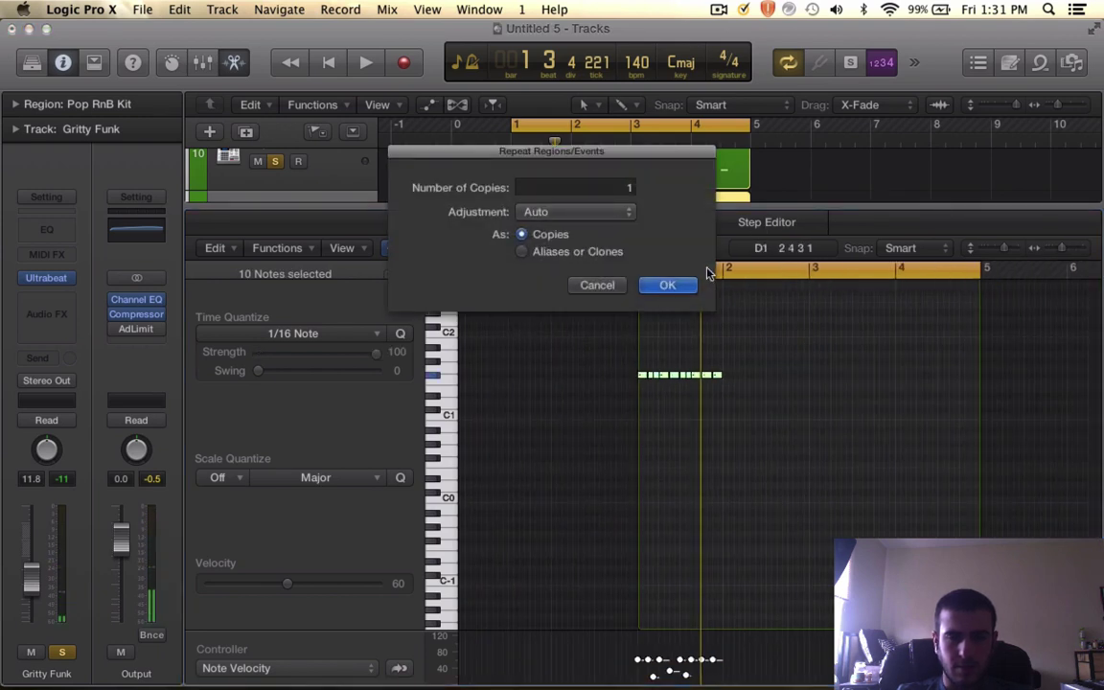
pyautogui.click(658, 280)
pyautogui.press('super+r')
pyautogui.click(658, 280)
pyautogui.press('super+r')
pyautogui.click(681, 280)
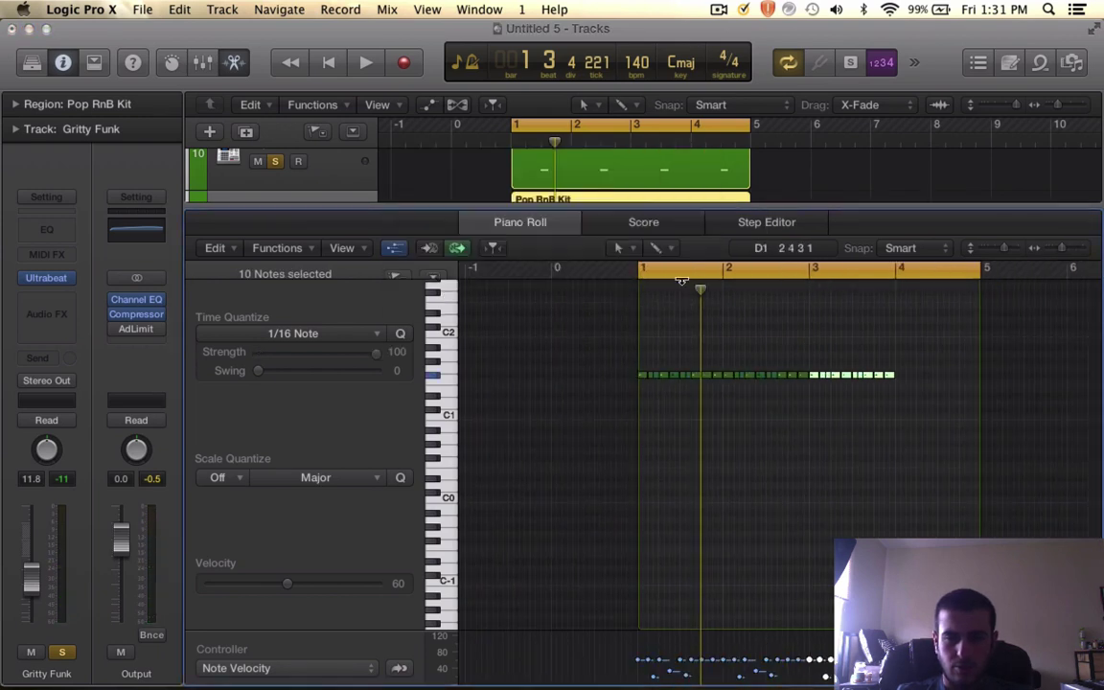
# - Collapse the Piano Roll editor and play the four-bar loop in the tracks area
pyautogui.moveTo(658, 204); pyautogui.dragTo(599, 677)
pyautogui.press('space')
pyautogui.scroll(5, 668, 431)
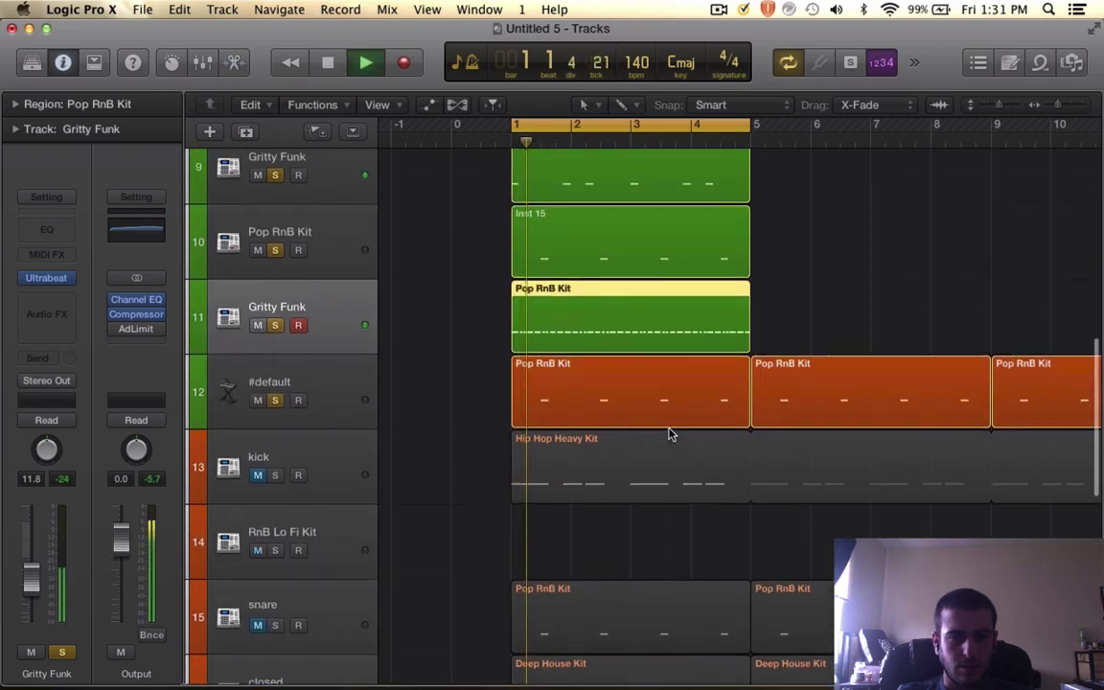
pyautogui.click(221, 8)
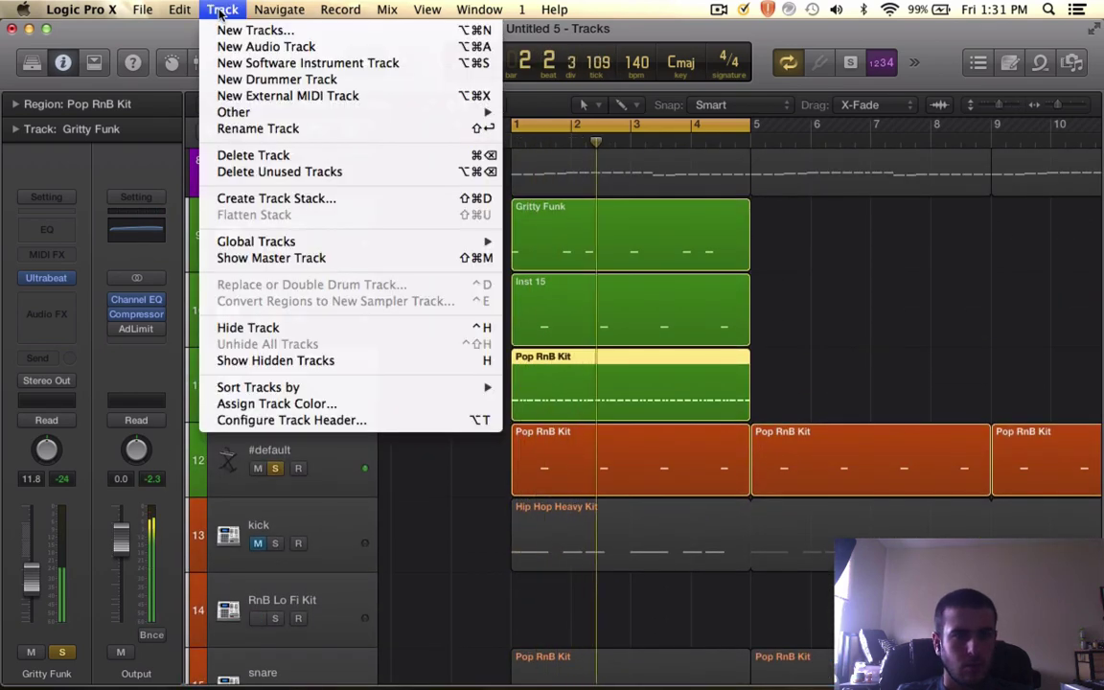
pyautogui.click(365, 468)
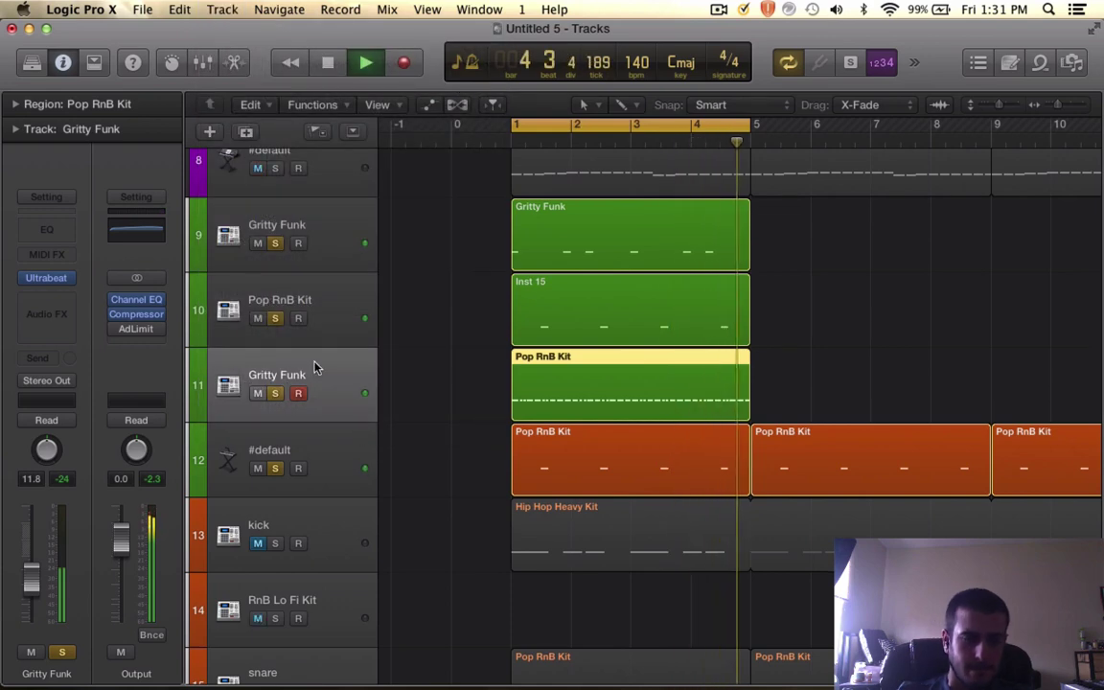
# - Reduce the system volume and lower the Pop RnB Kit track's fader to -14.6 dB while the loop plays, then stop playback
pyautogui.press('XF86AudioLowerVolume')
pyautogui.click(316, 318)
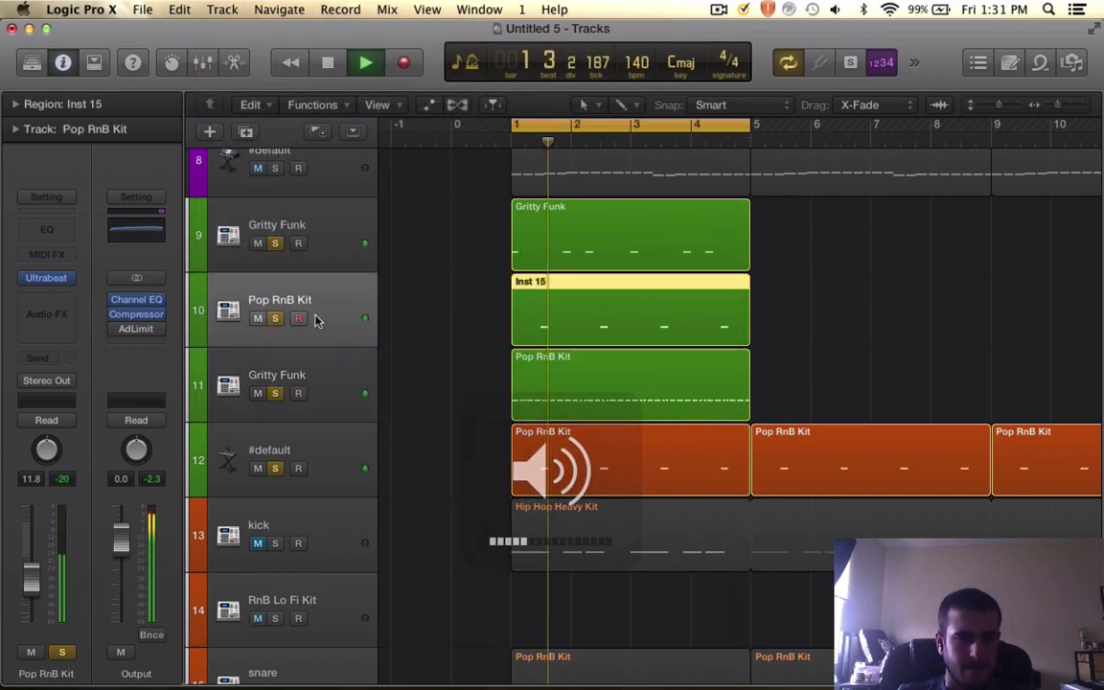
pyautogui.click(340, 255)
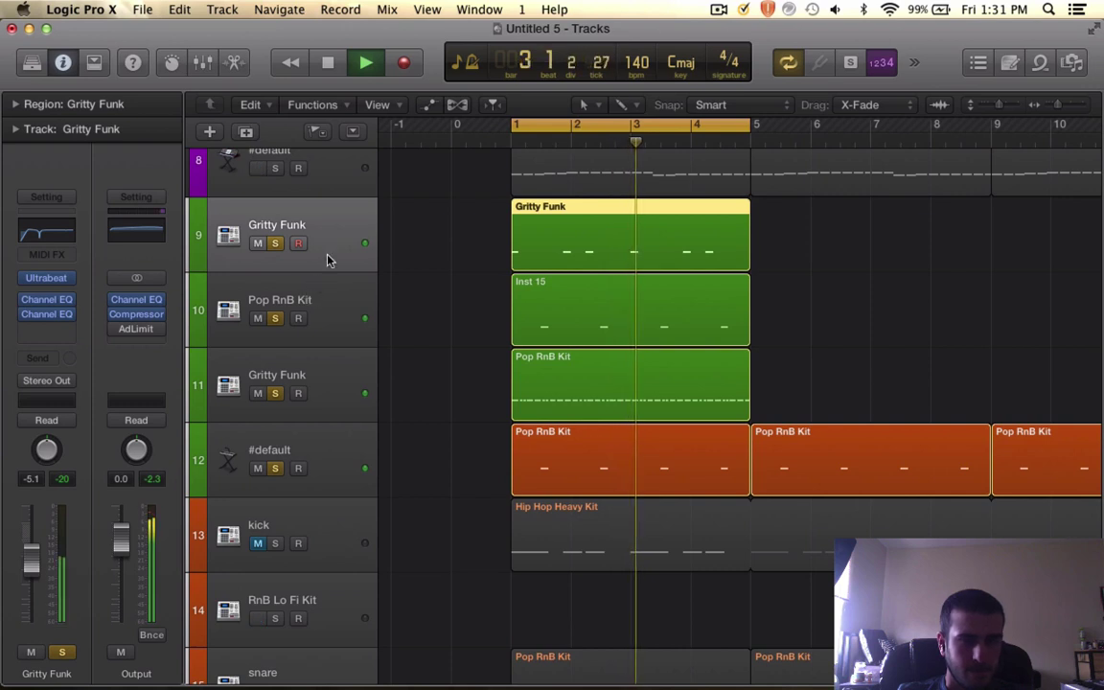
pyautogui.click(328, 320)
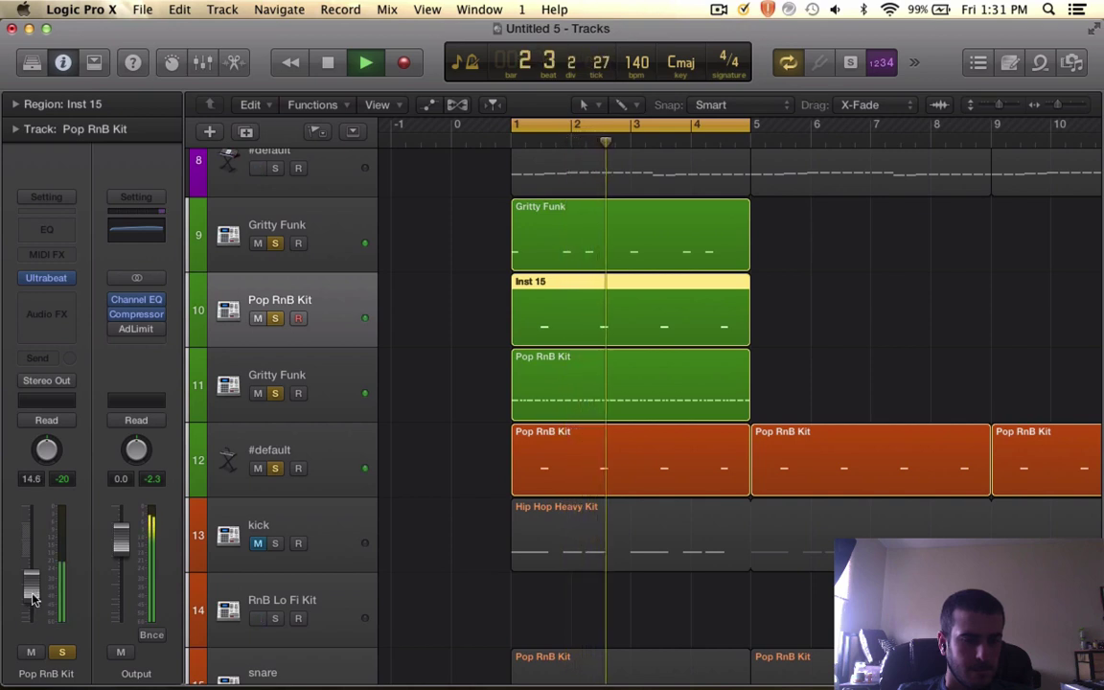
pyautogui.press('space')
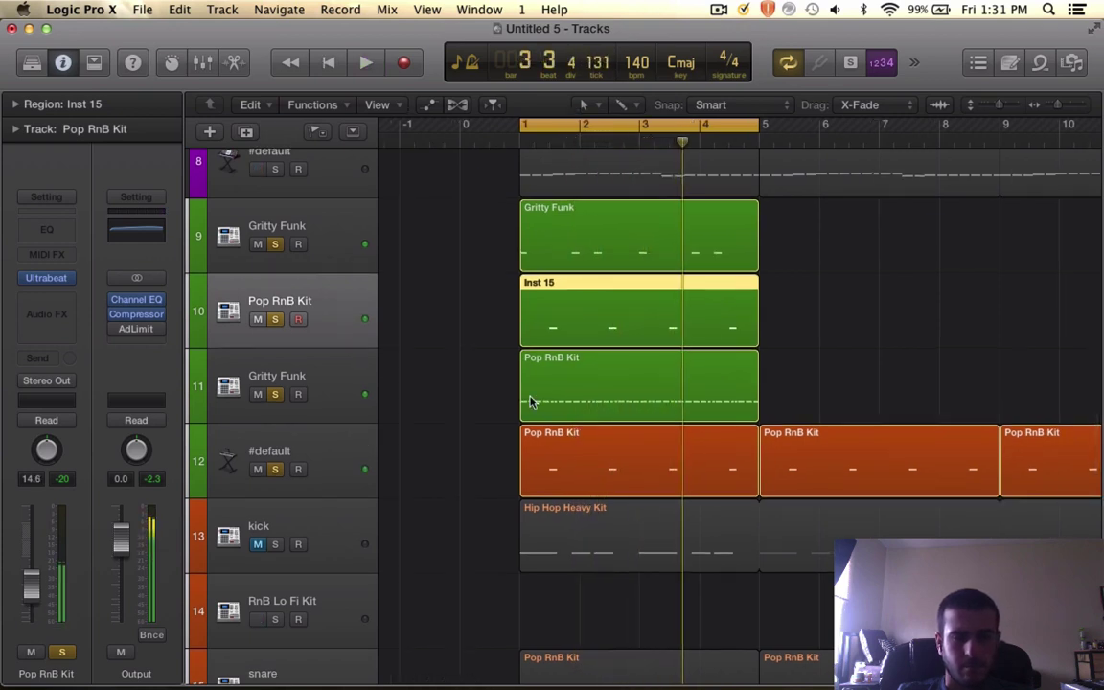
# - Duplicate the Gritty Funk hi-hat track 11 with its Ultrabeat settings
pyautogui.click(508, 402)
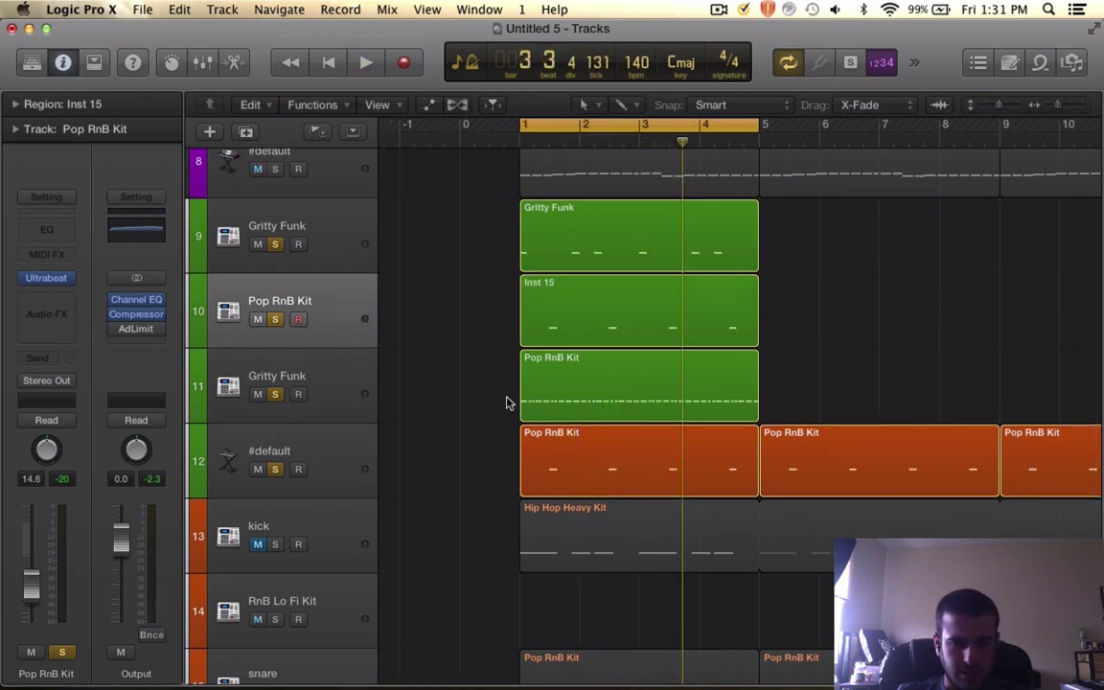
pyautogui.click(350, 393)
pyautogui.click(222, 9)
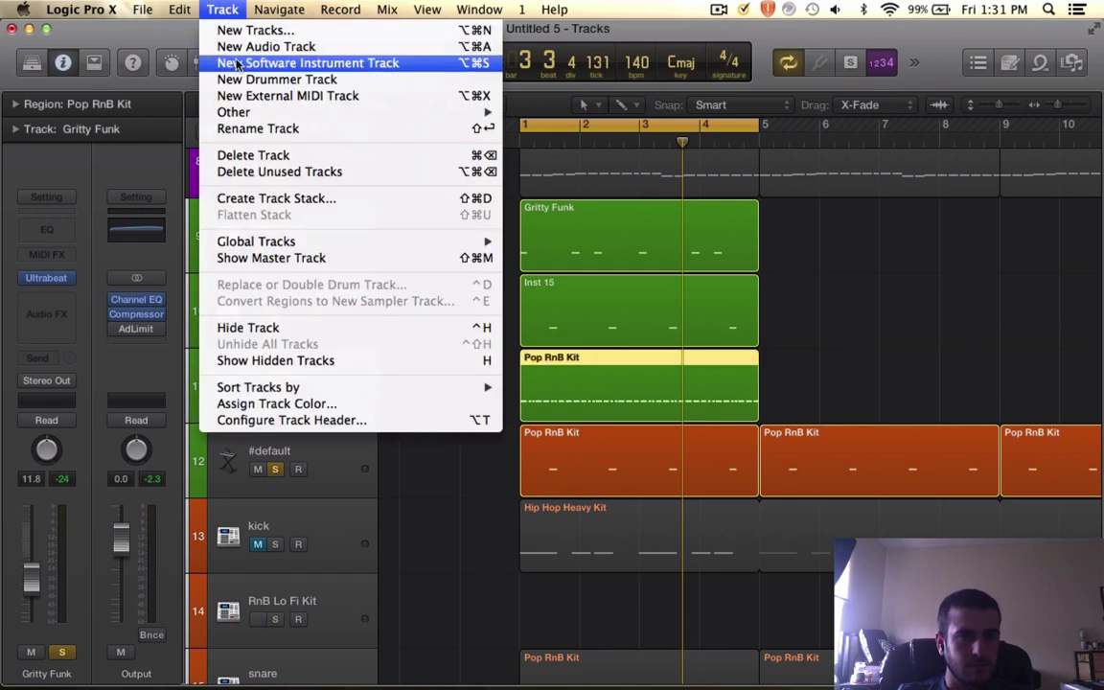
pyautogui.click(440, 486)
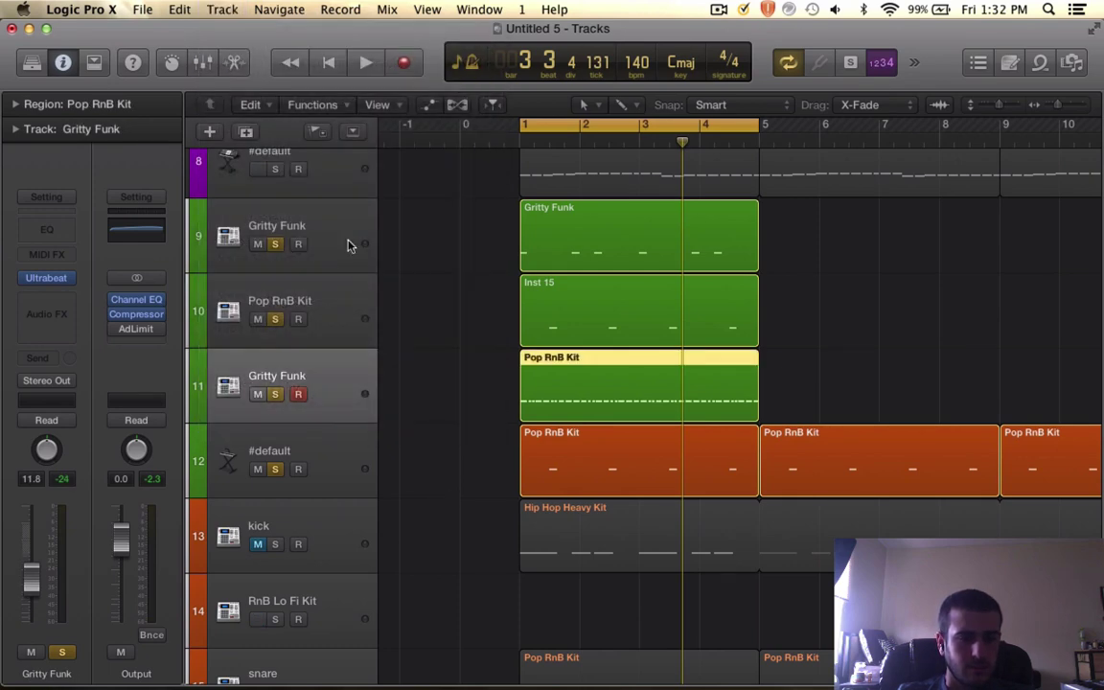
pyautogui.click(251, 134)
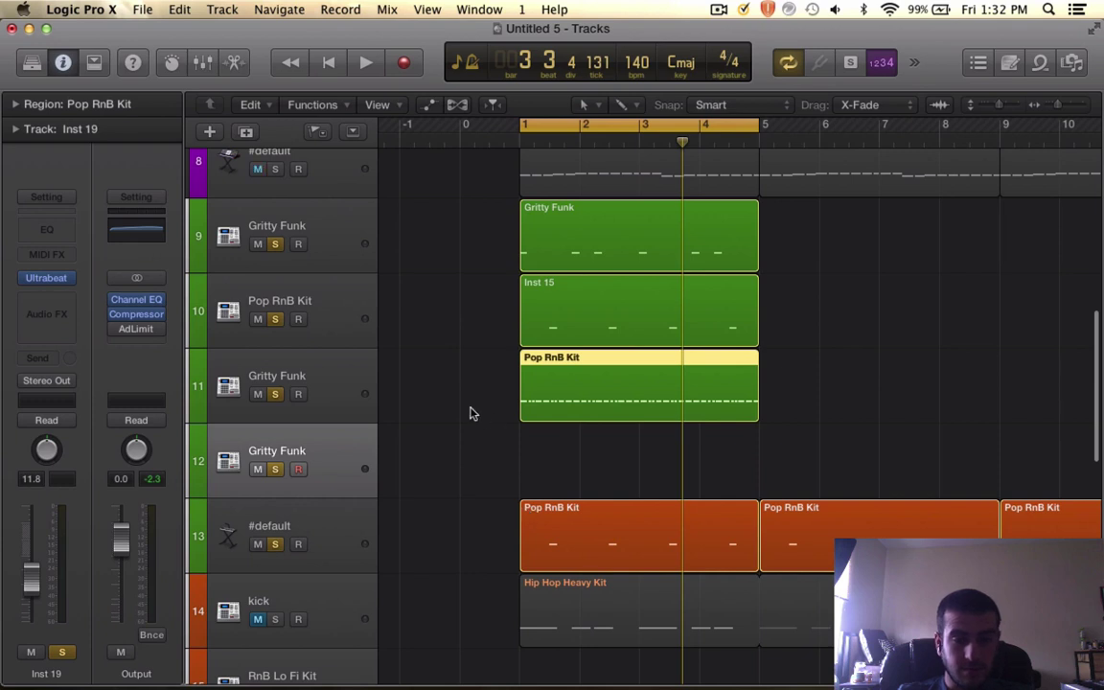
# - Make one copy of track 11's Pop RnB Kit region and place it at bar 1 on the duplicated Gritty Funk track
pyautogui.press('super+r')
pyautogui.click(672, 286)
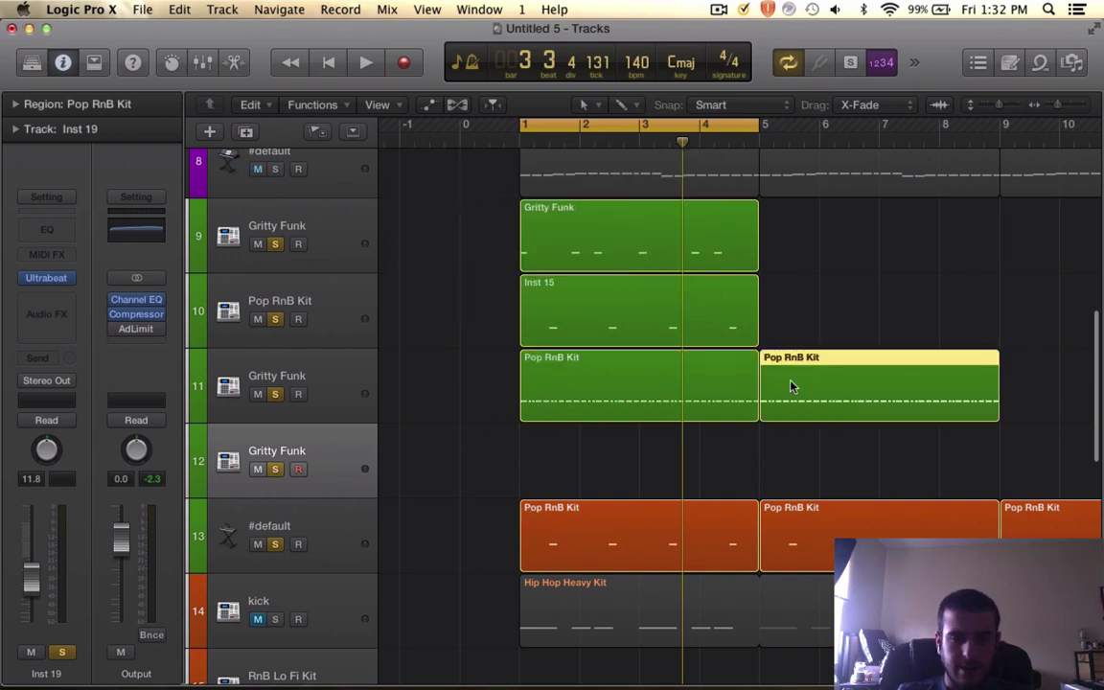
pyautogui.moveTo(790, 385); pyautogui.dragTo(557, 463)
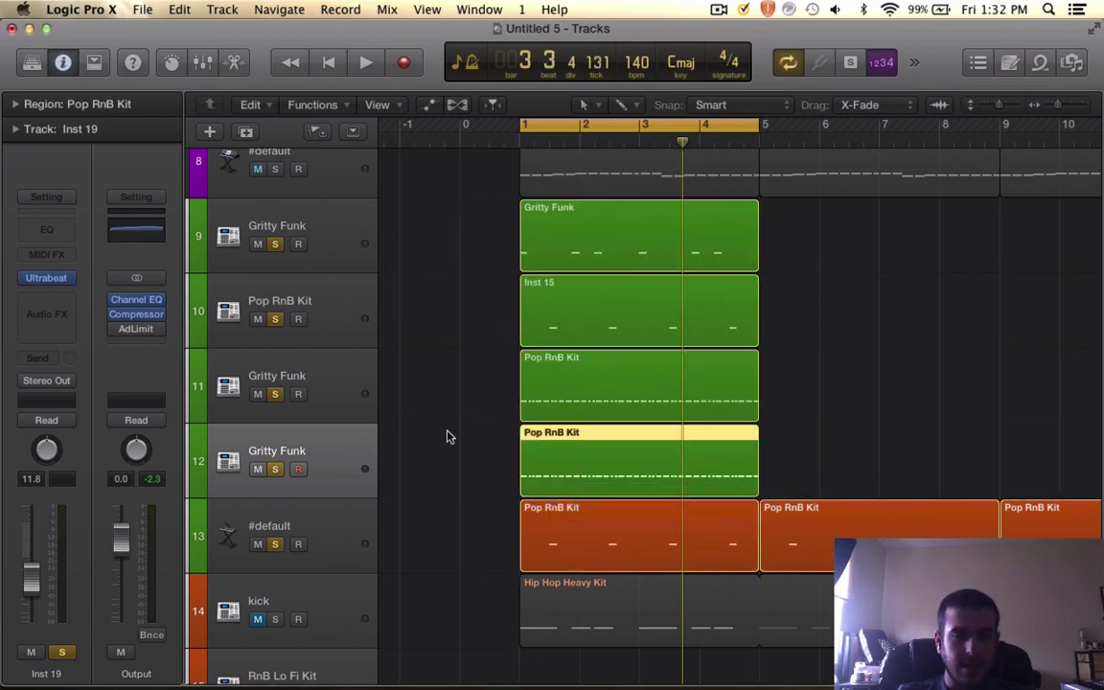
# - Insert a Modulation effect in the first audio effect slot of the duplicated Gritty Funk track
pyautogui.click(107, 293)
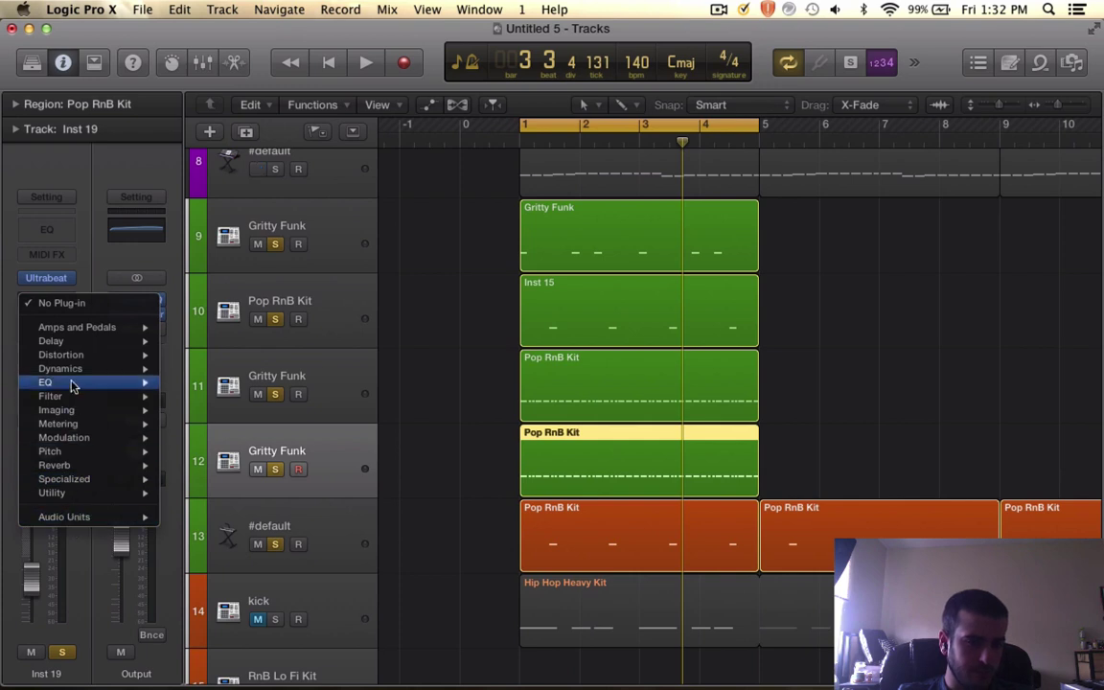
pyautogui.moveTo(74, 466)
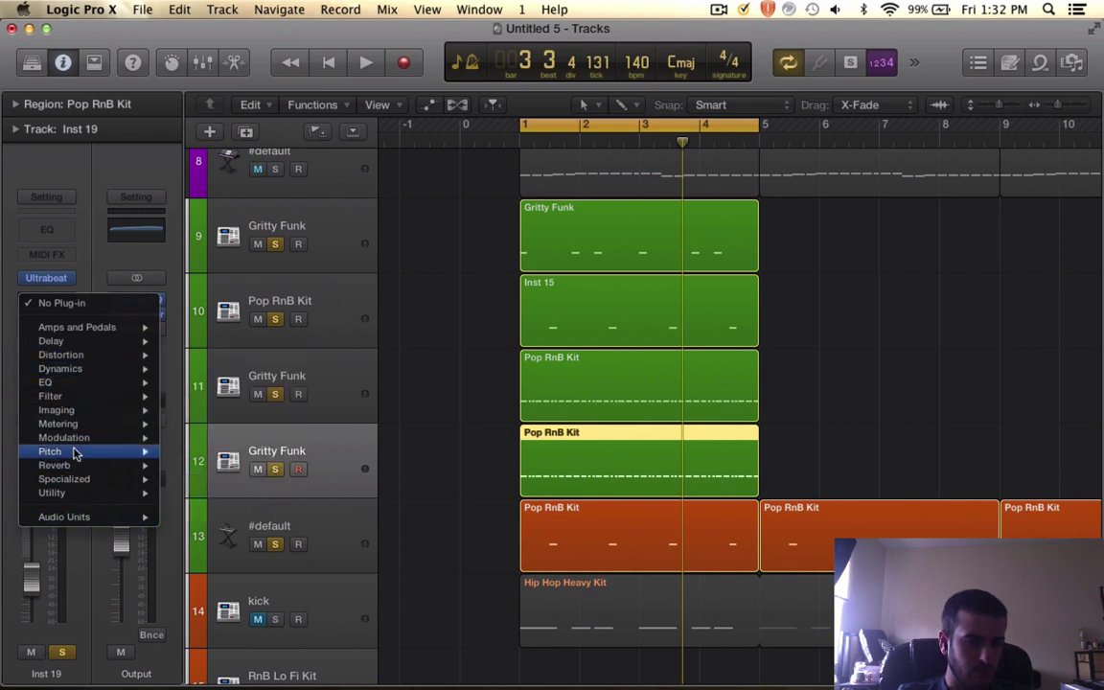
pyautogui.moveTo(69, 437)
pyautogui.moveTo(236, 439)
pyautogui.click(340, 438)
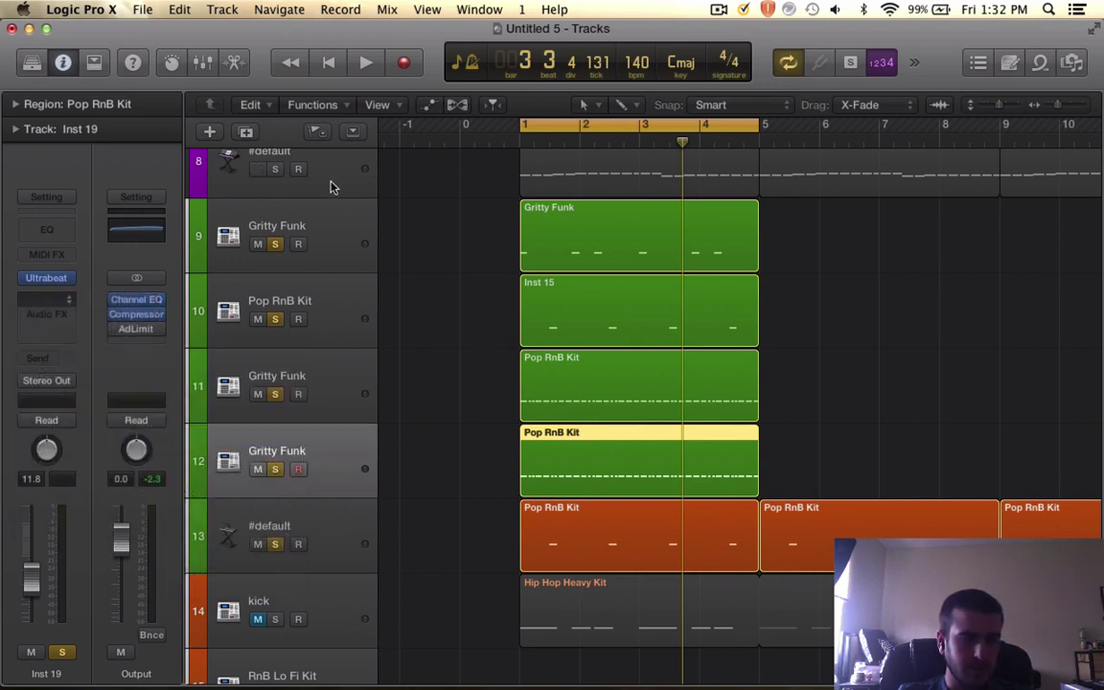
# - Raise the Chorus intensity on track 12 to 100% and adjust its rate while the loop plays, closing the effect and stopping playback
pyautogui.press('space')
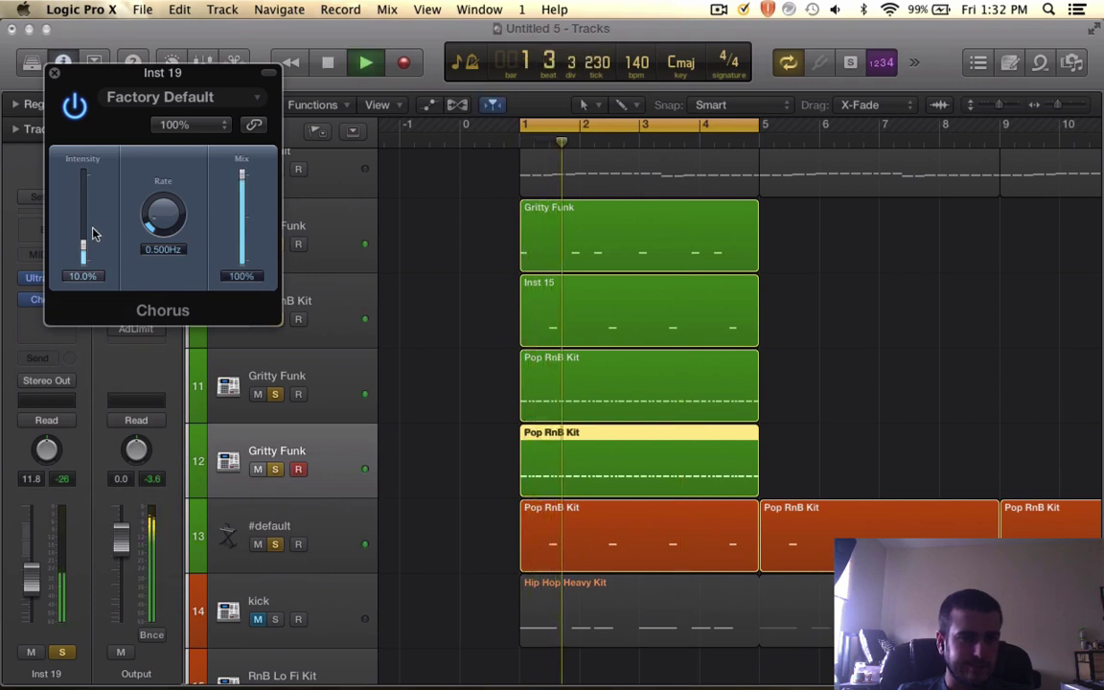
pyautogui.moveTo(83, 237); pyautogui.dragTo(84, 172)
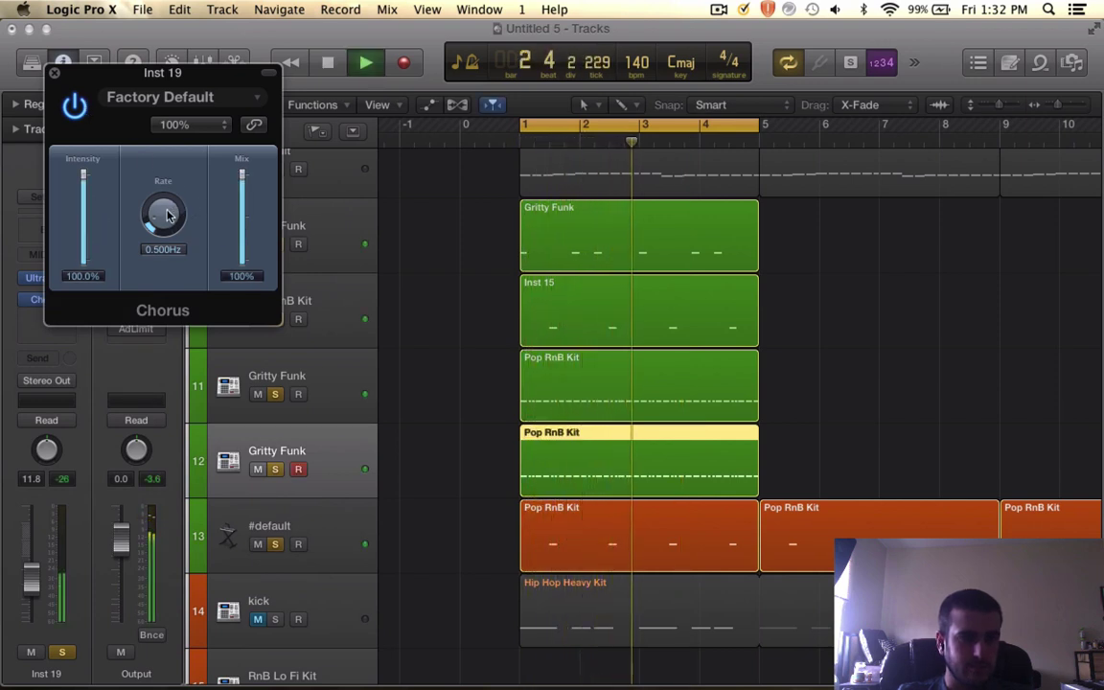
pyautogui.moveTo(168, 215); pyautogui.dragTo(169, 224)
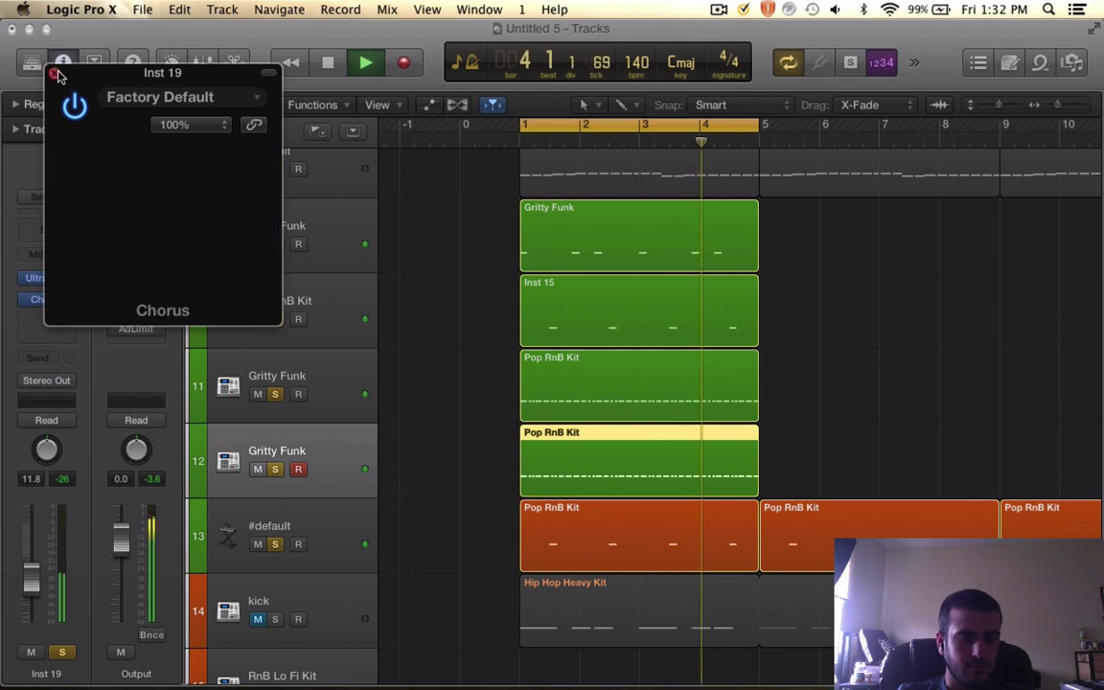
pyautogui.click(55, 72)
pyautogui.scroll(-3, 453, 372)
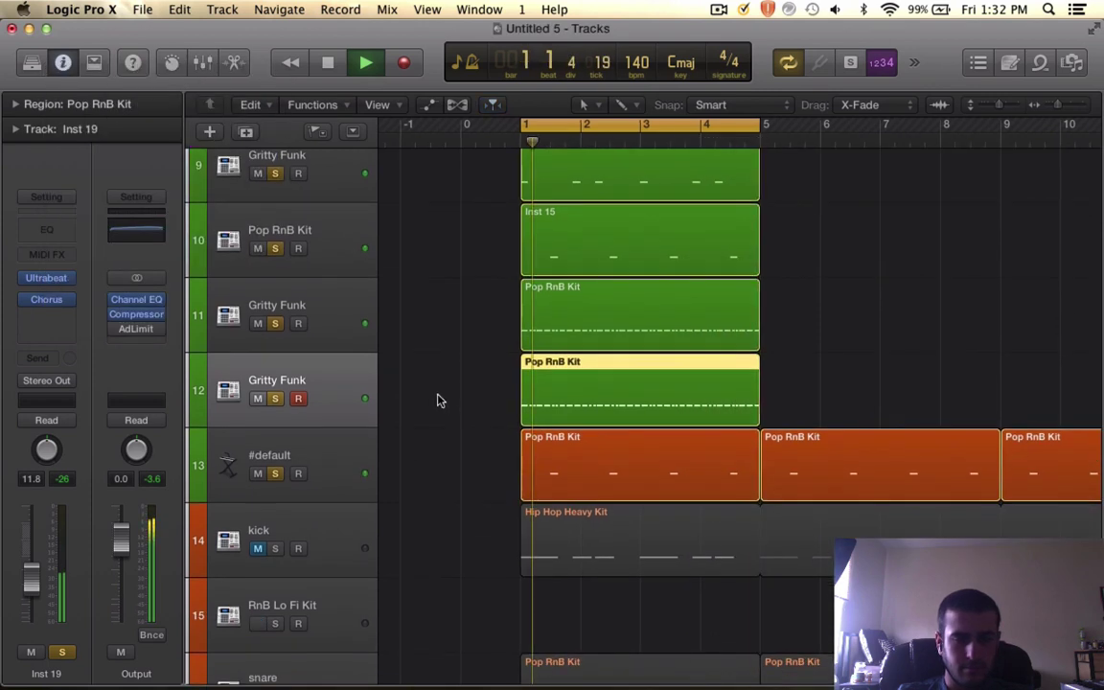
pyautogui.press('space')
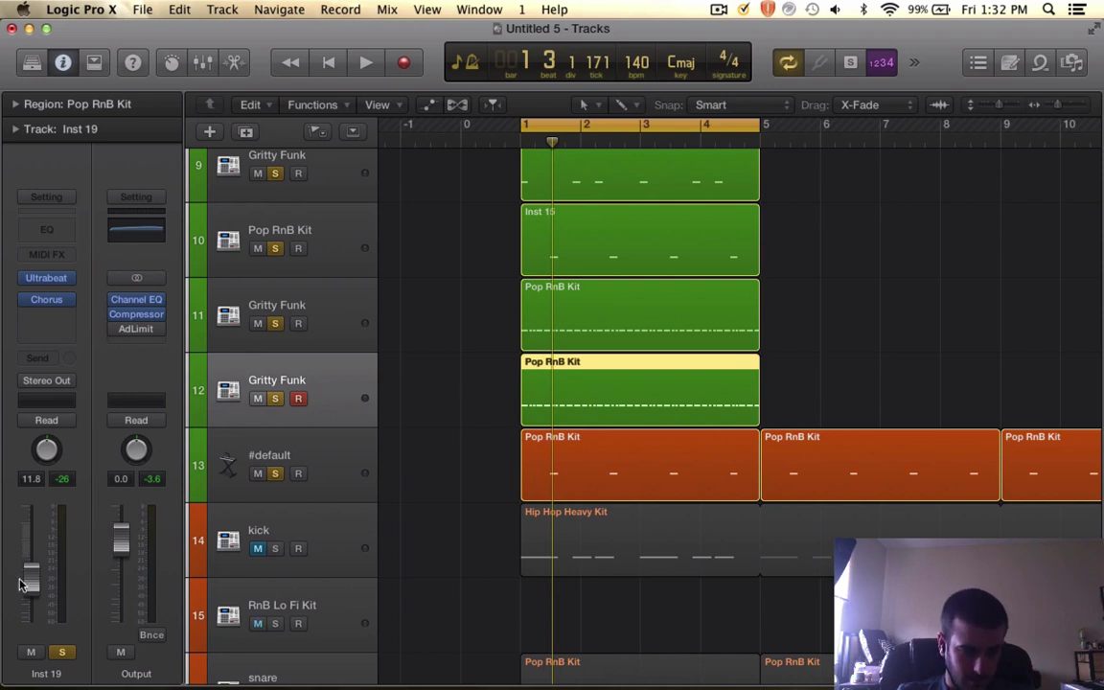
# - Lower the fader of Gritty Funk track 11 to -14.6 dB and audition the loop
pyautogui.click(348, 308)
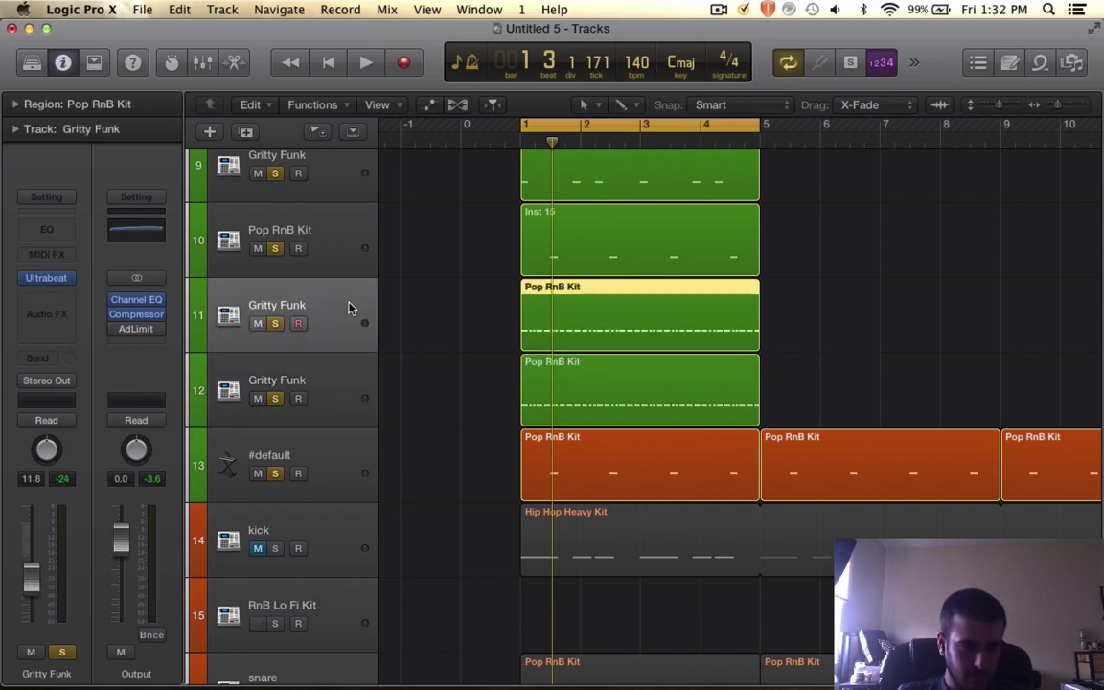
pyautogui.press('space')
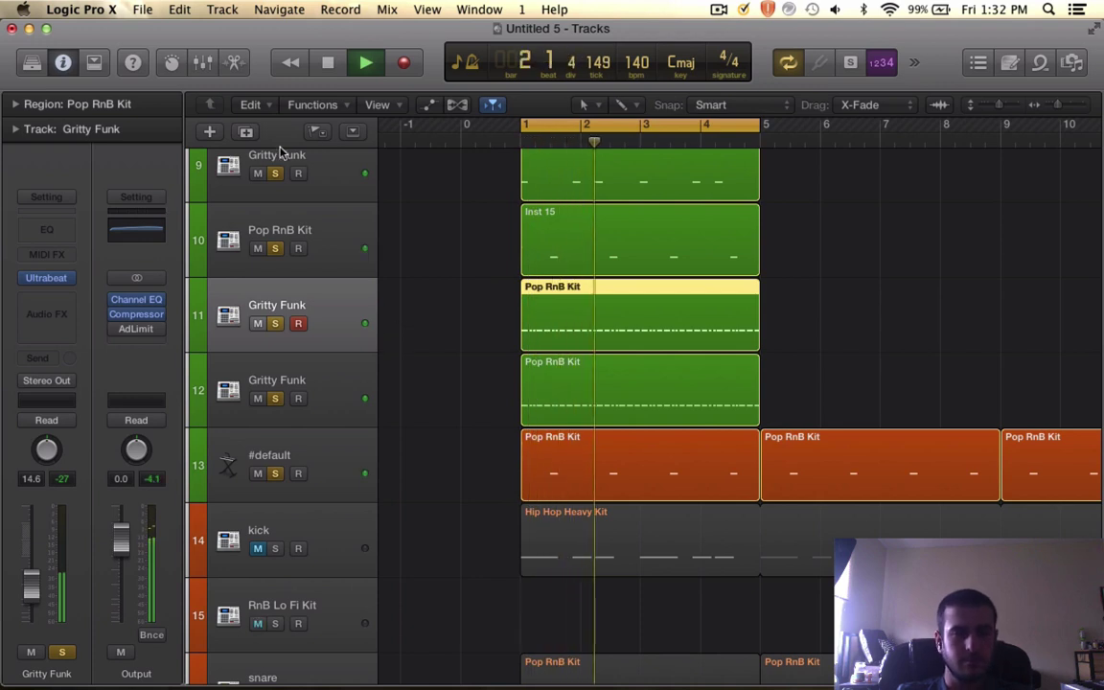
pyautogui.press('space')
# - Duplicate Gritty Funk track 11 and create an empty four-bar region from bar 1 on the new track
pyautogui.click(245, 134)
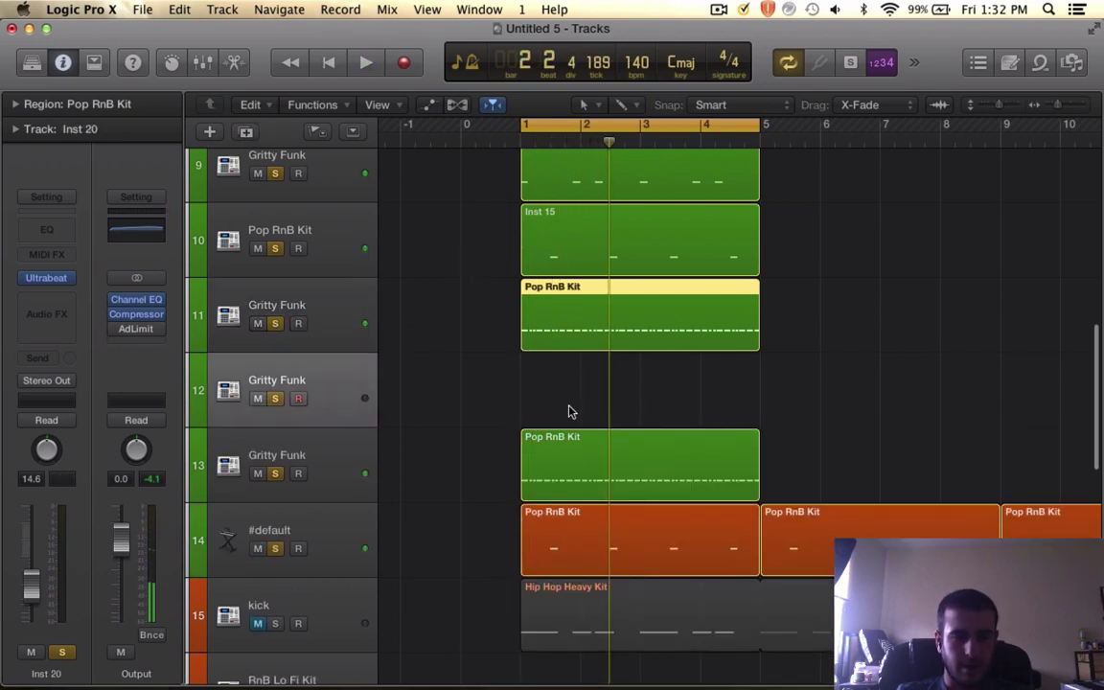
pyautogui.click(514, 383)
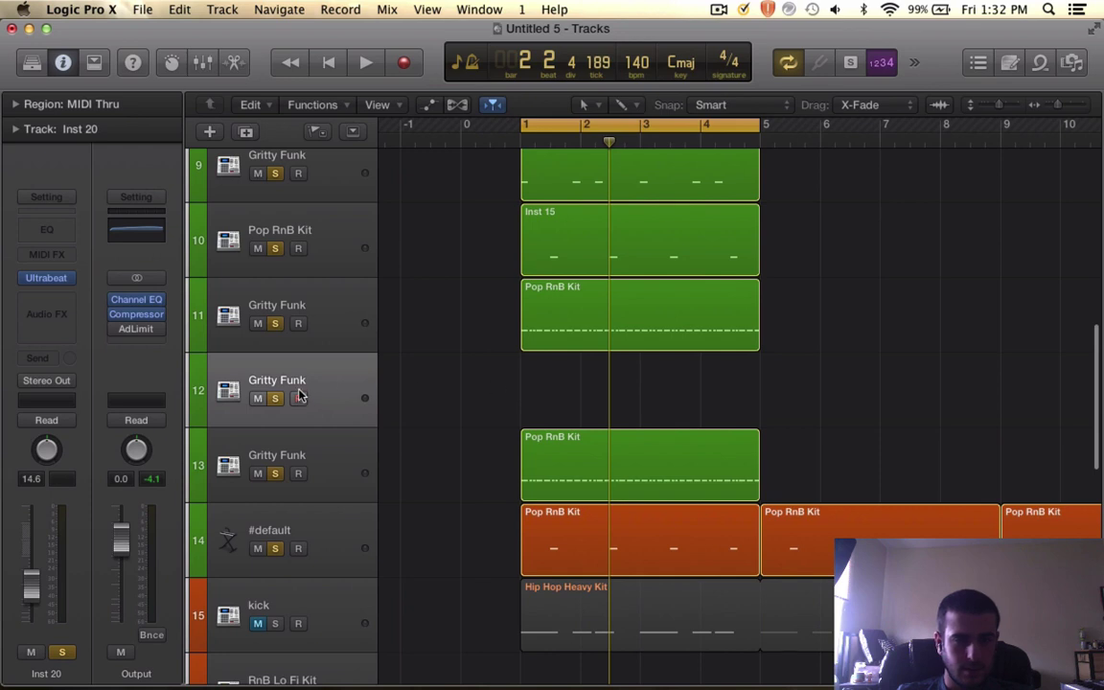
pyautogui.keyDown('super'); pyautogui.click(578, 385); pyautogui.keyUp('super')
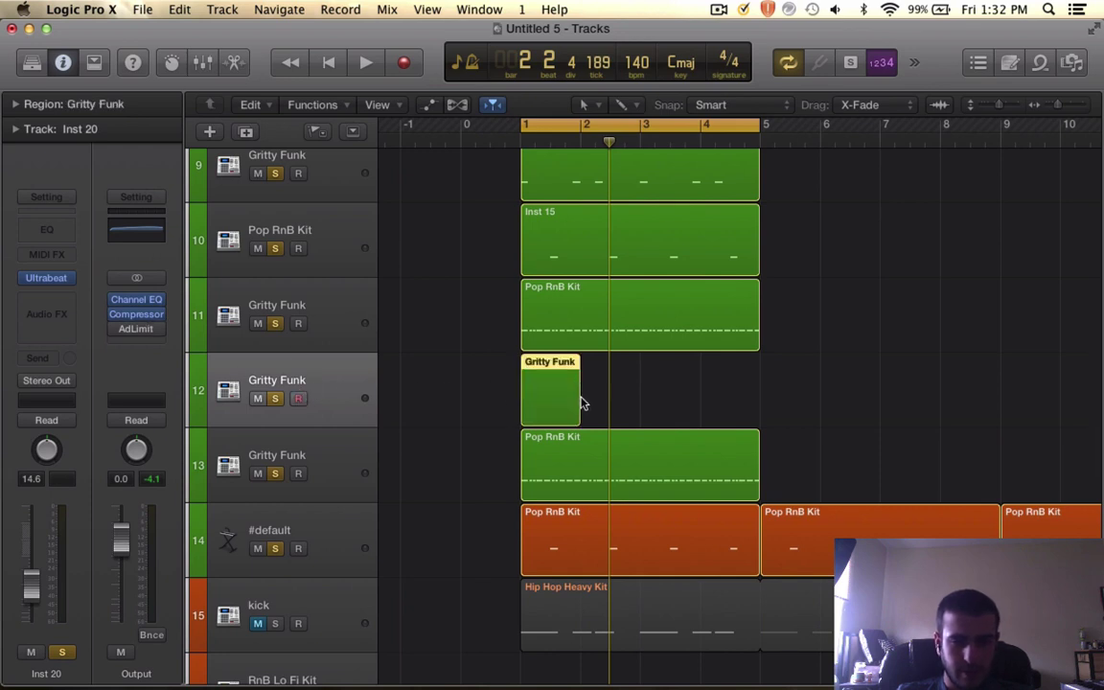
pyautogui.moveTo(660, 402); pyautogui.dragTo(758, 409)
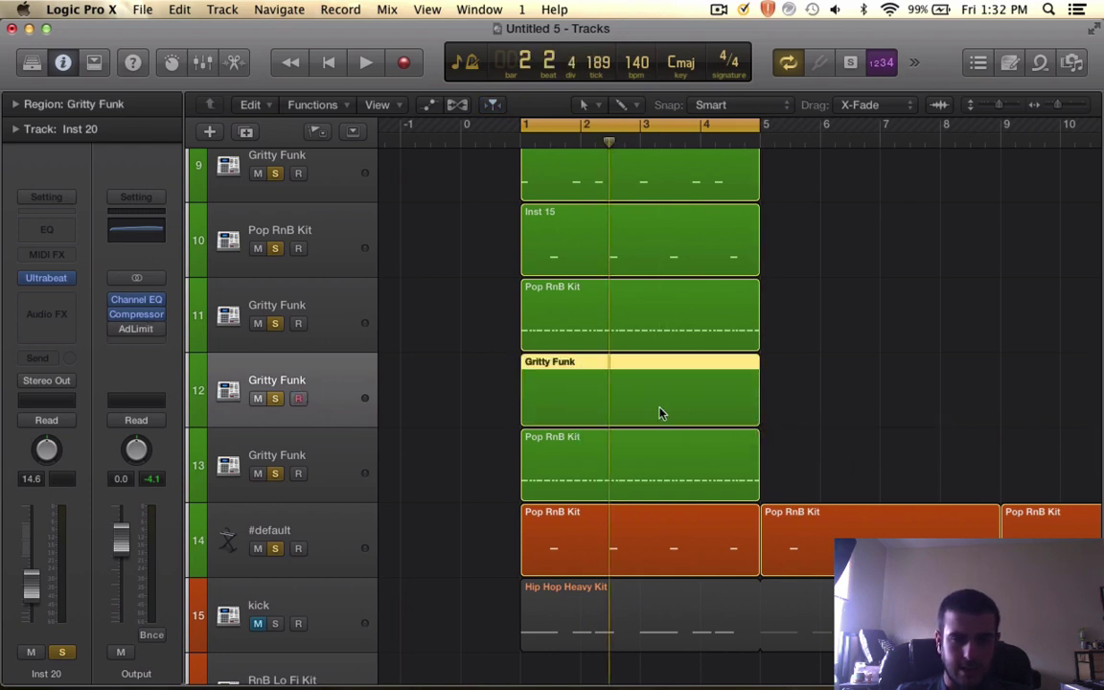
pyautogui.press('super+Right')
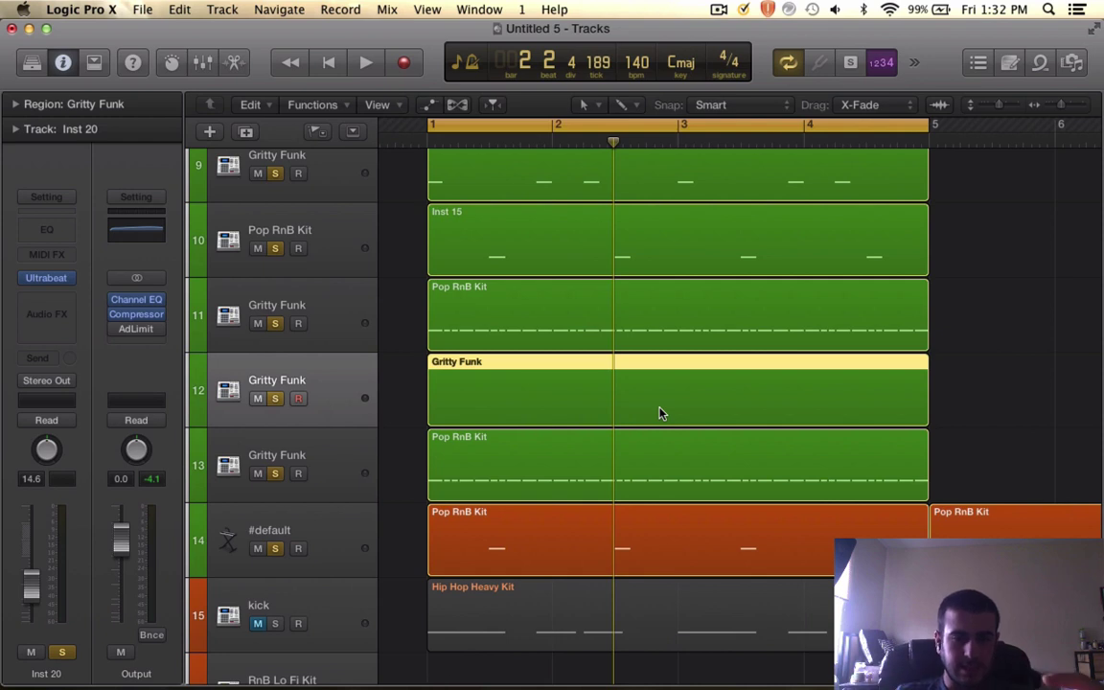
# - Open the empty Gritty Funk region in the Piano Roll and add an F#2 note at position 1 2 2
pyautogui.doubleClick(614, 397)
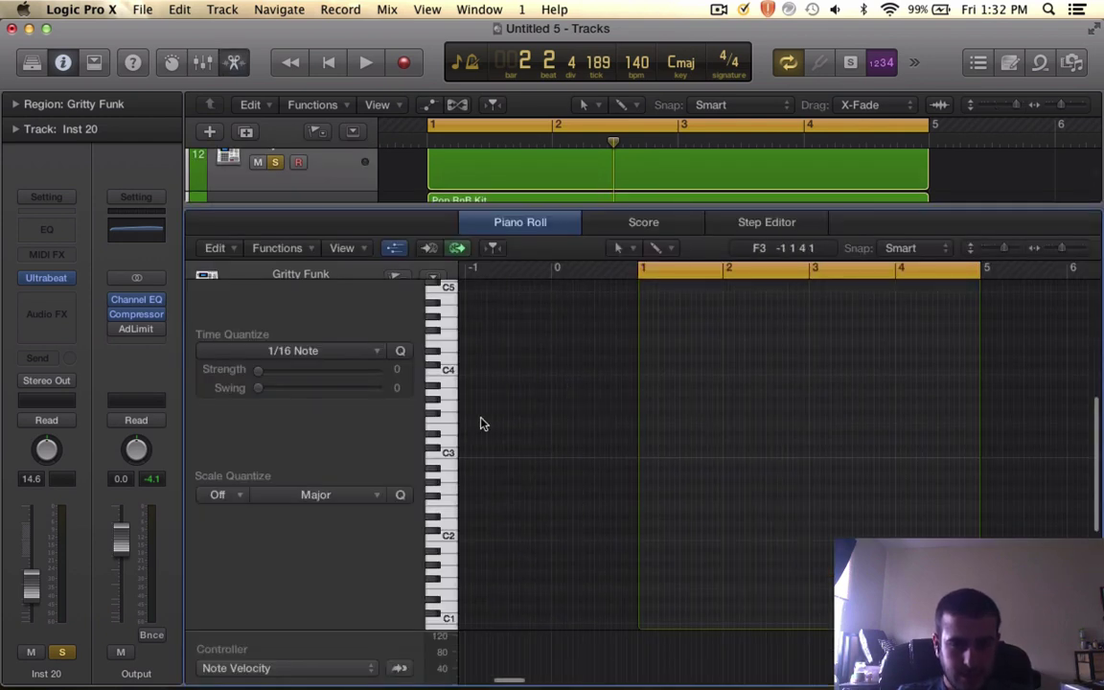
pyautogui.press('space')
pyautogui.press('space')
pyautogui.press('super+Right')
pyautogui.press('space')
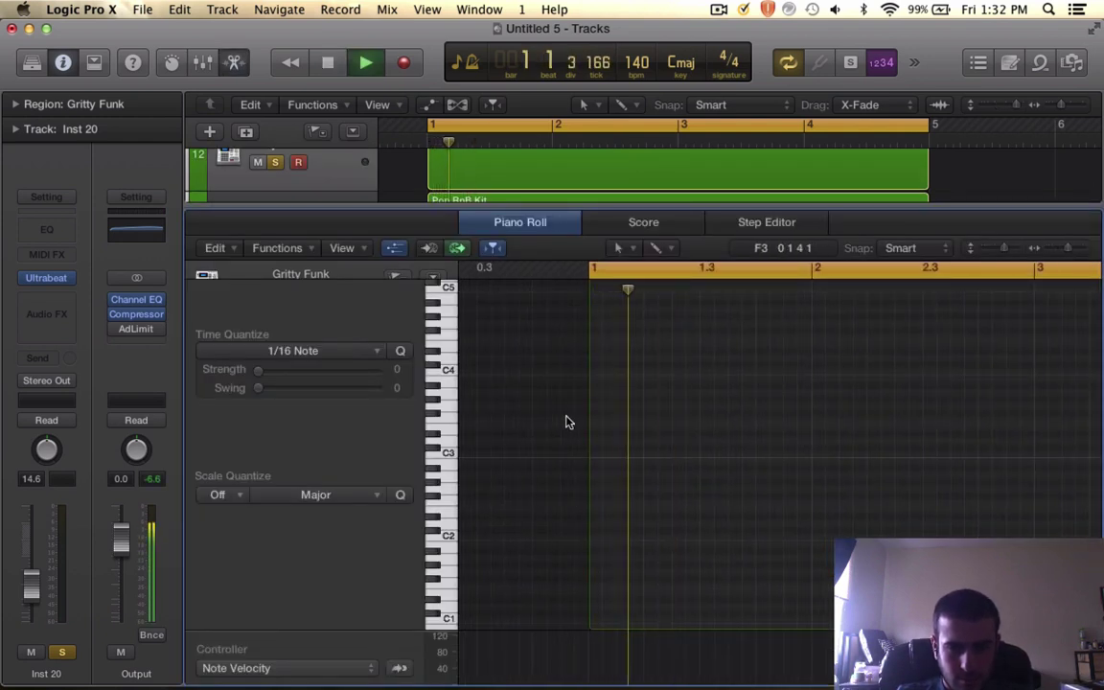
pyautogui.press('space')
pyautogui.click(664, 496)
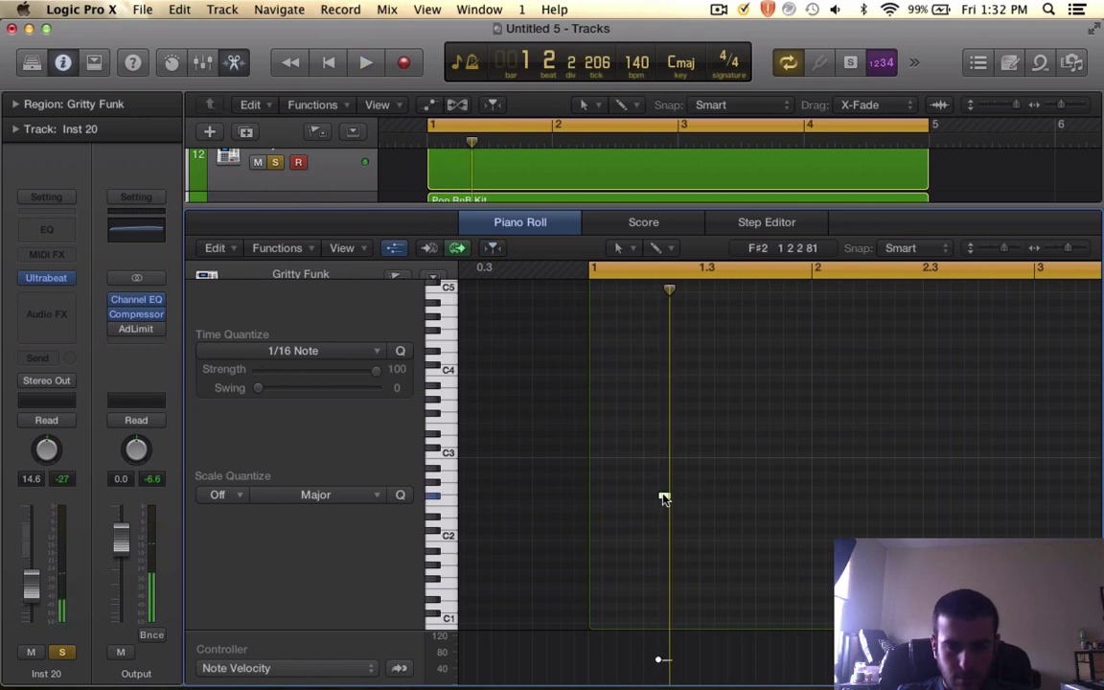
# - Add a second note at position 1 2 4, raise it to G#2 and audition the pattern
pyautogui.press('space')
pyautogui.press('space')
pyautogui.click(691, 517)
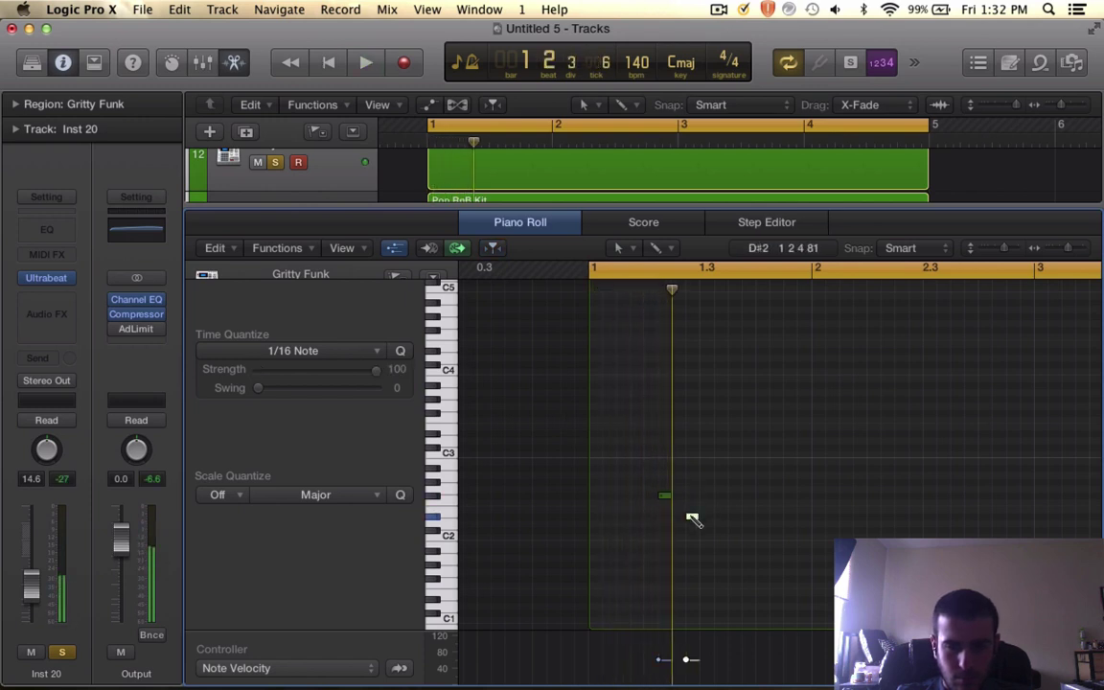
pyautogui.moveTo(692, 520); pyautogui.dragTo(692, 485)
pyautogui.press('space')
pyautogui.press('space')
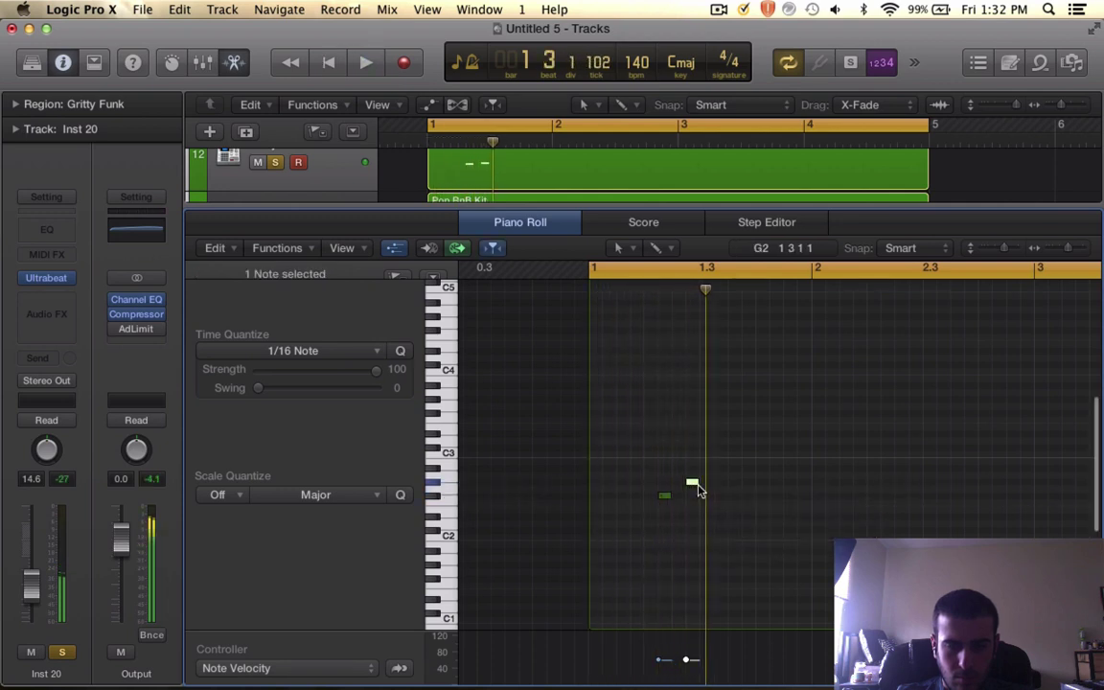
# - Move the F#2 note to A#1 at position 1 1 4 and audition it against the loop
pyautogui.press('super+Right')
pyautogui.press('super+Right')
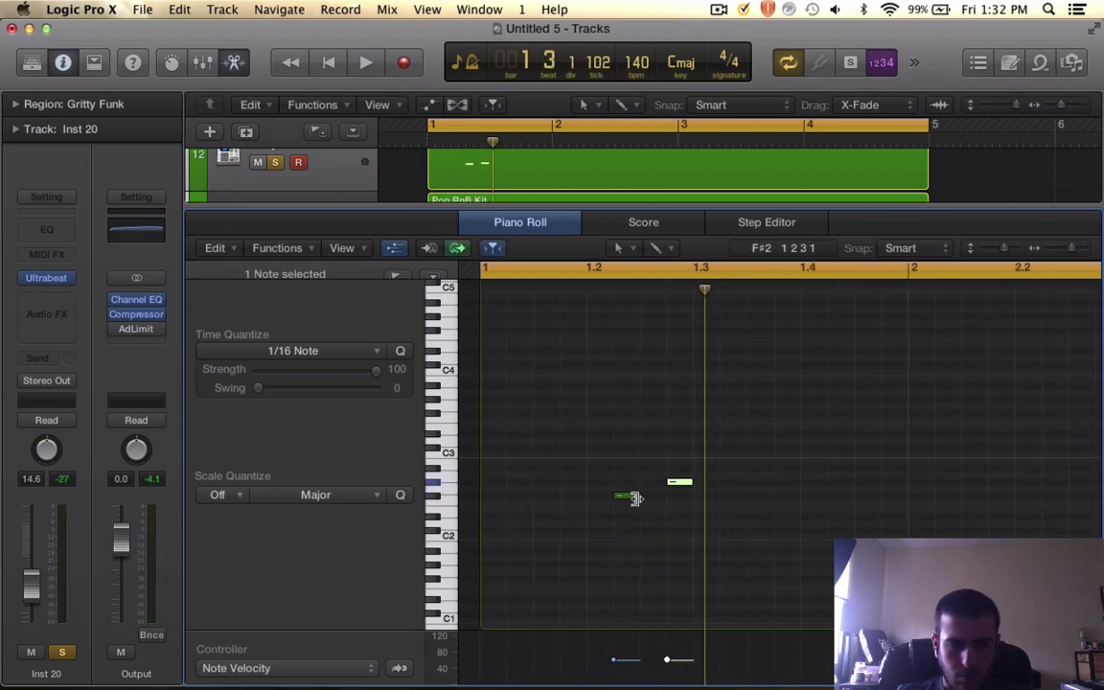
pyautogui.moveTo(629, 502); pyautogui.dragTo(572, 552)
pyautogui.press('space')
pyautogui.press('space')
pyautogui.press('space')
pyautogui.press('space')
pyautogui.press('space')
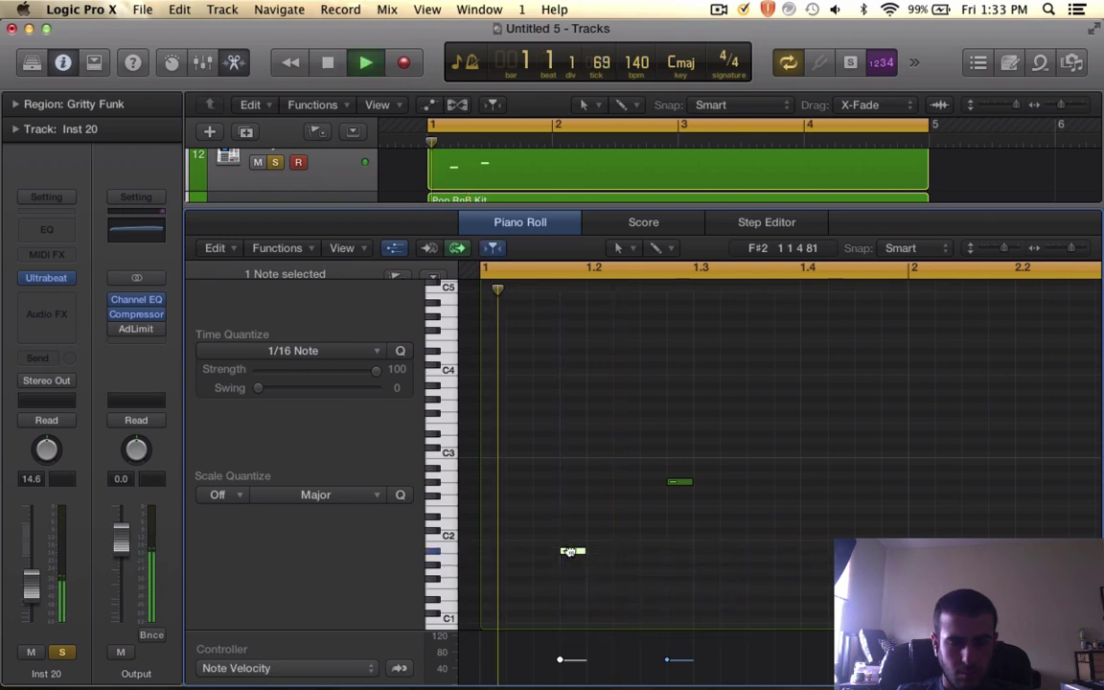
pyautogui.press('space')
# - Move the G#2 note to F#2 at position 1 2 2 and audition the two-note pattern
pyautogui.click(572, 551)
pyautogui.click(678, 481)
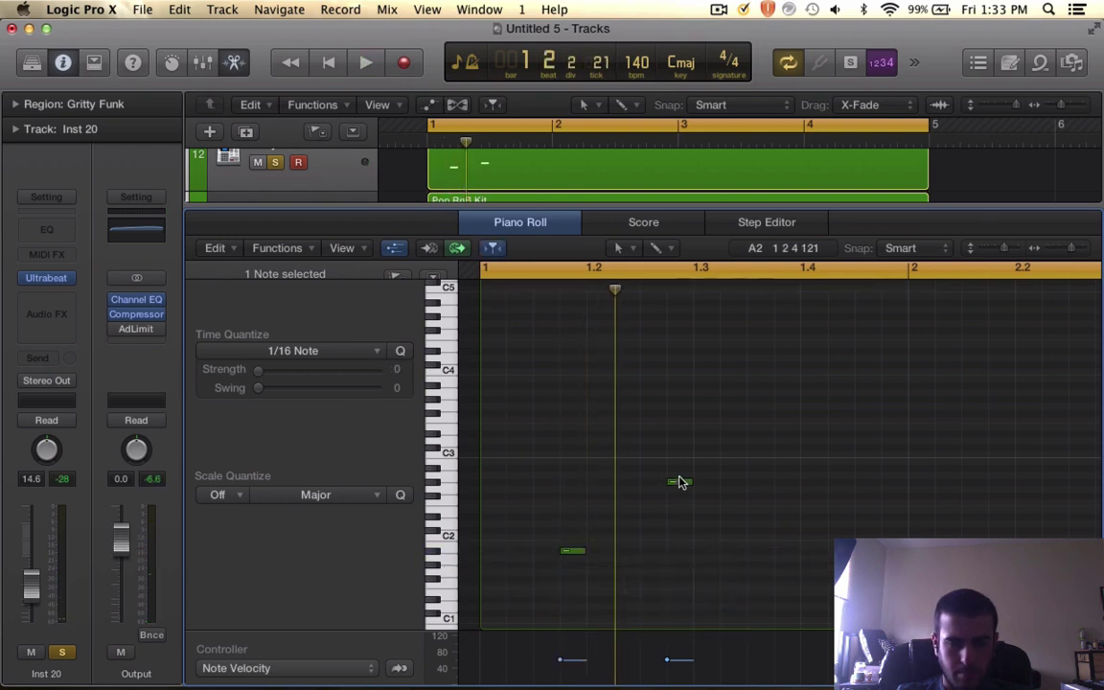
pyautogui.moveTo(673, 483); pyautogui.dragTo(621, 497)
pyautogui.press('space')
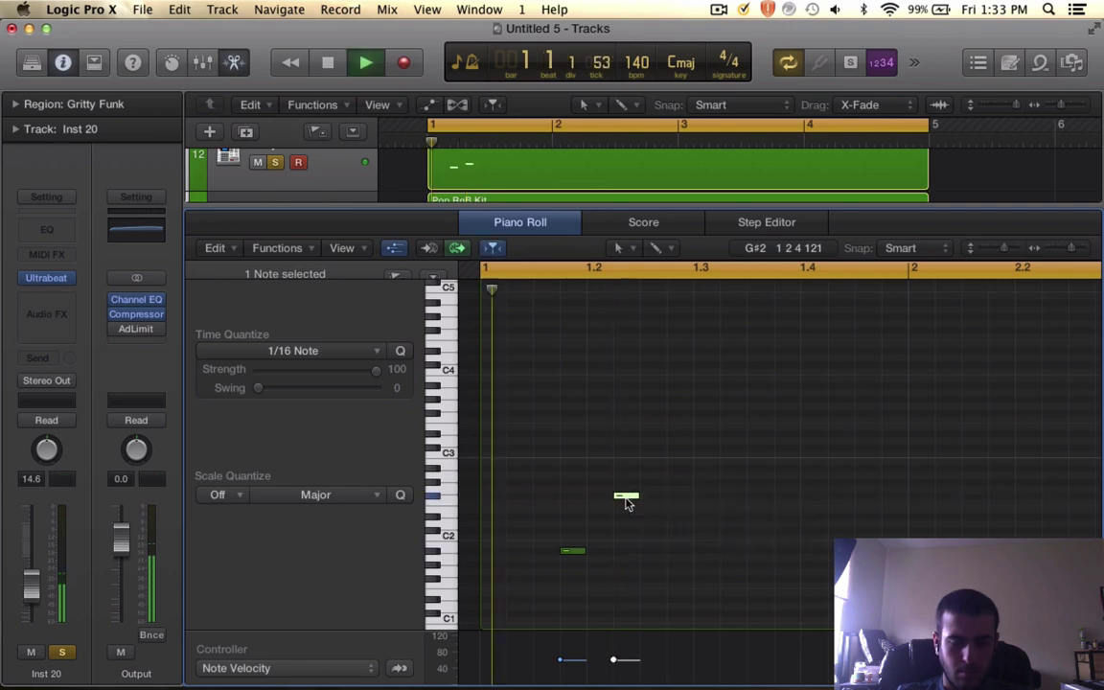
pyautogui.press('space')
# - Preview the A#1 note, select its matching Open Hi-Hat voice in Ultrabeat and audition it with the loop
pyautogui.click(572, 550)
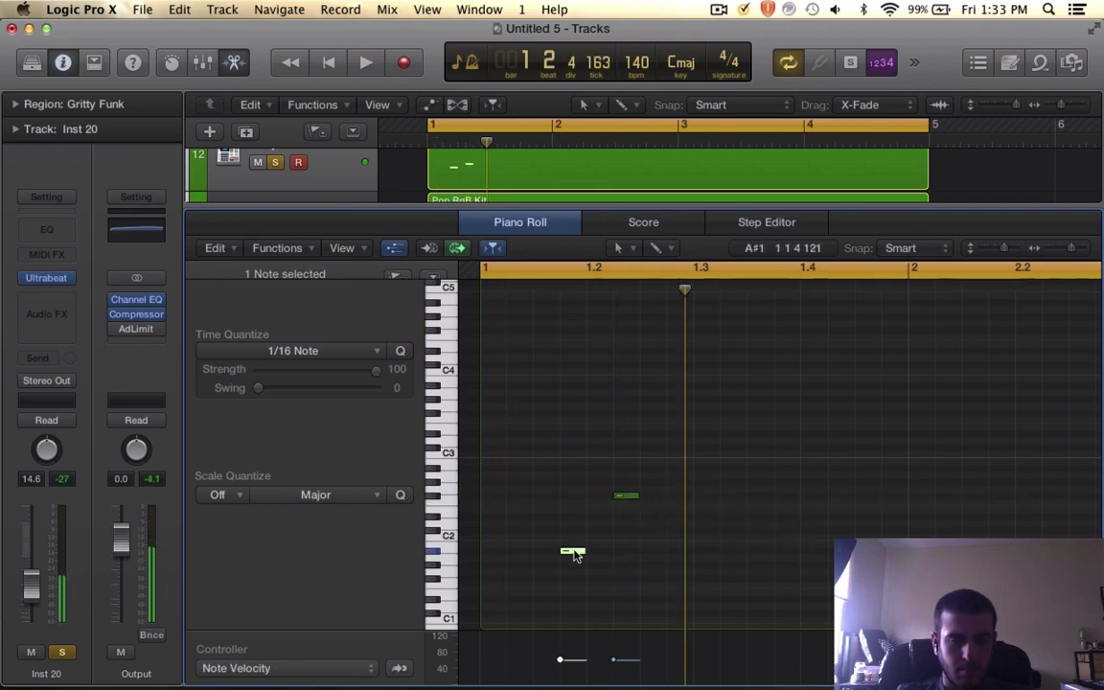
pyautogui.click(50, 280)
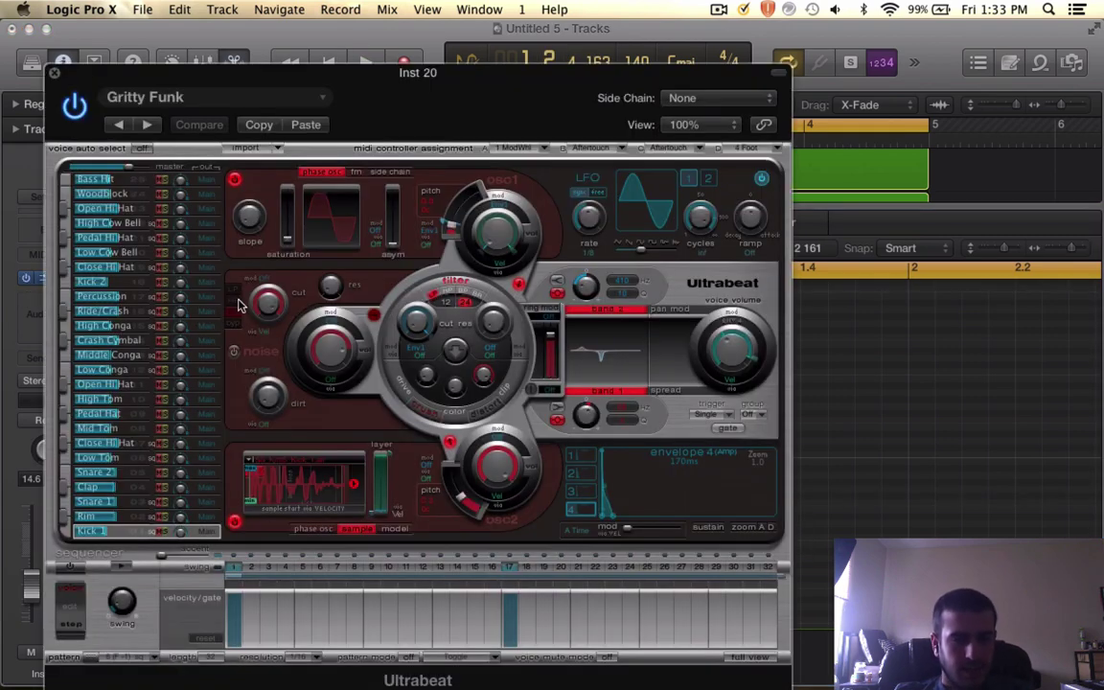
pyautogui.press('space')
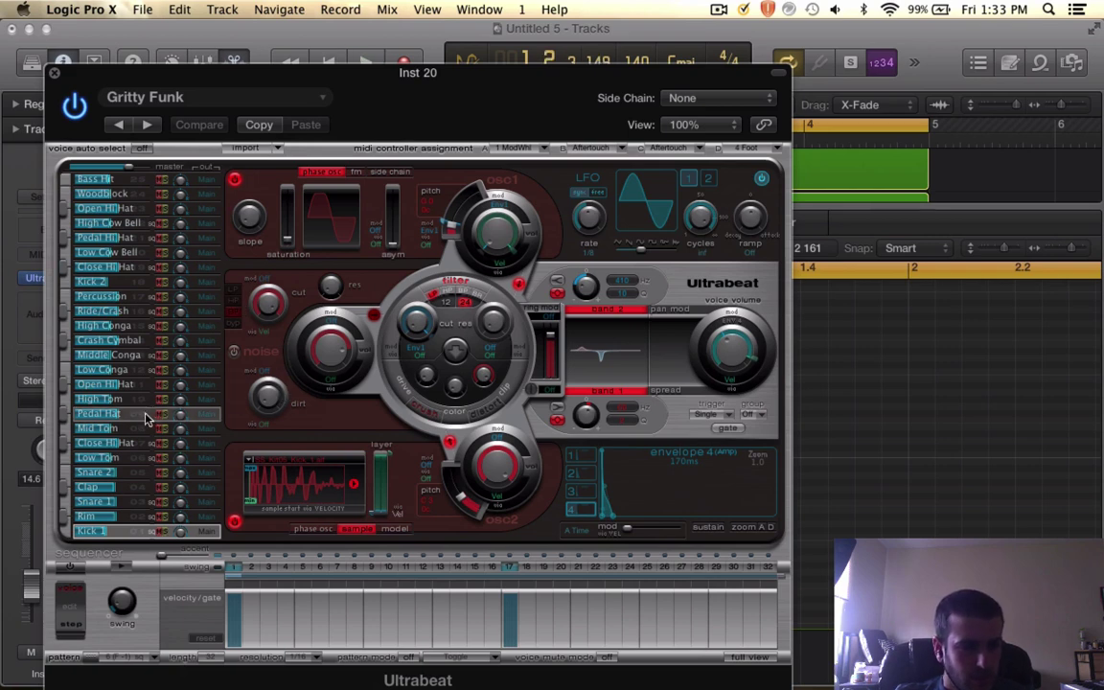
pyautogui.click(64, 384)
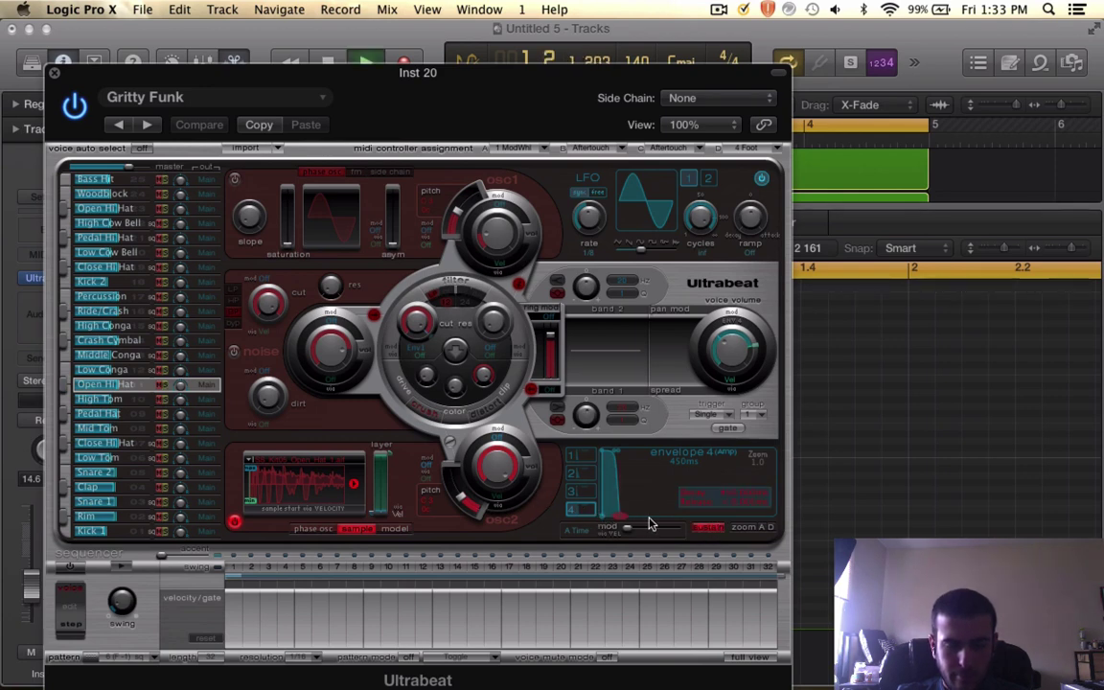
pyautogui.press('space')
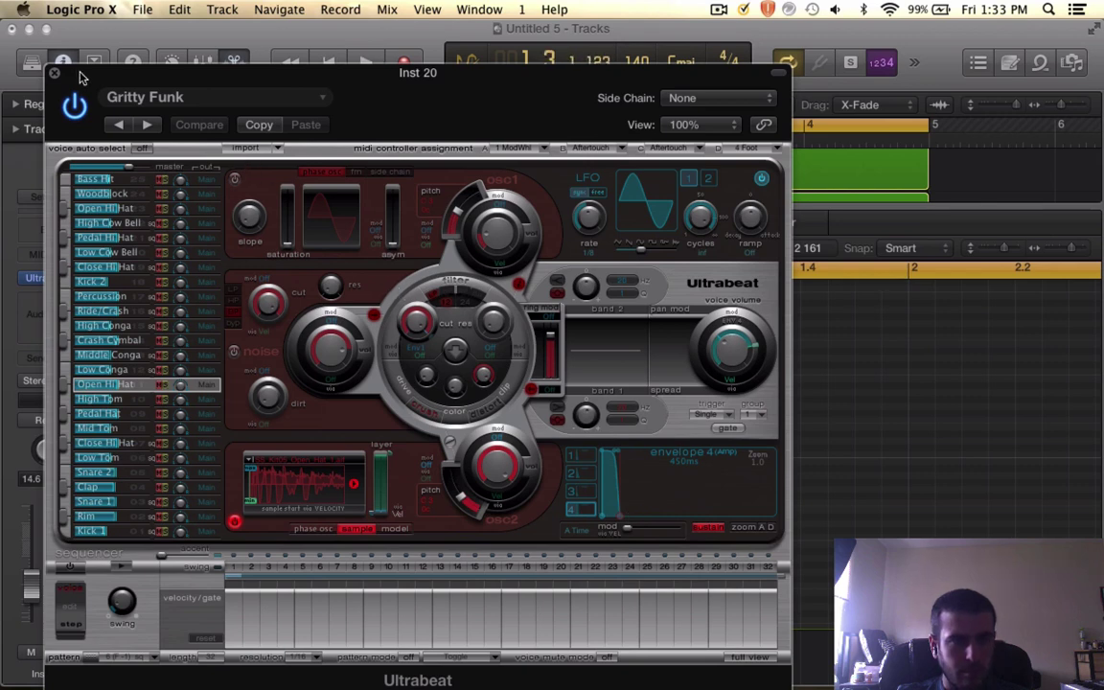
pyautogui.click(55, 74)
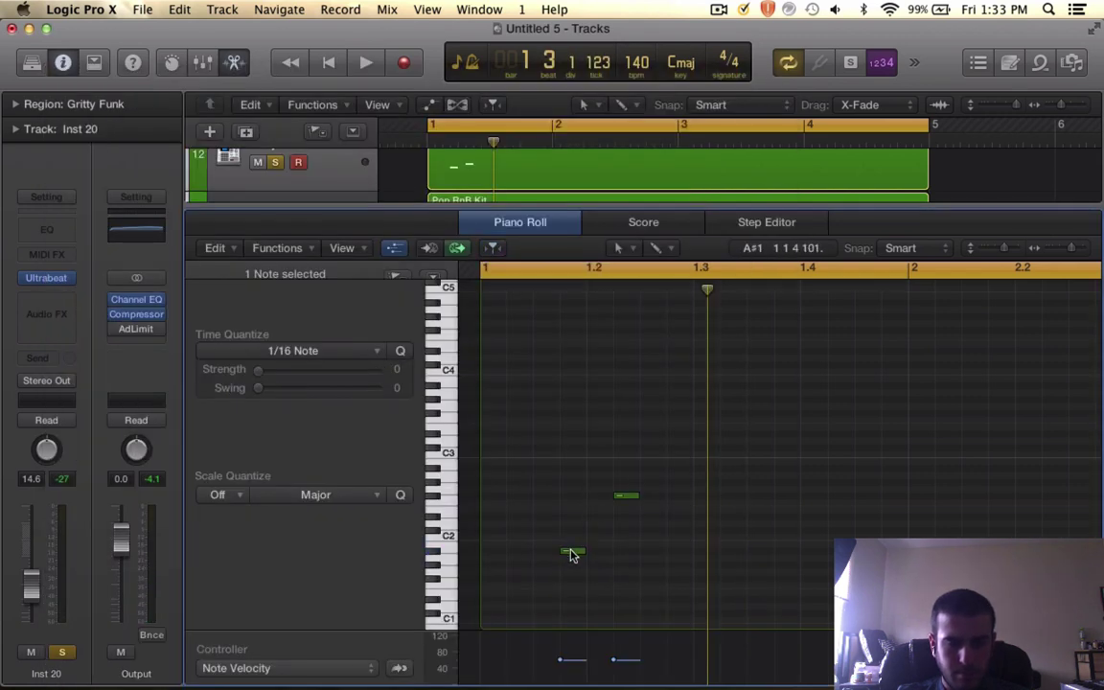
# - Preview the F#2 note and lengthen envelope 4 of its matching Close Hi-Hat voice in Ultrabeat to about 3.6 s
pyautogui.click(624, 497)
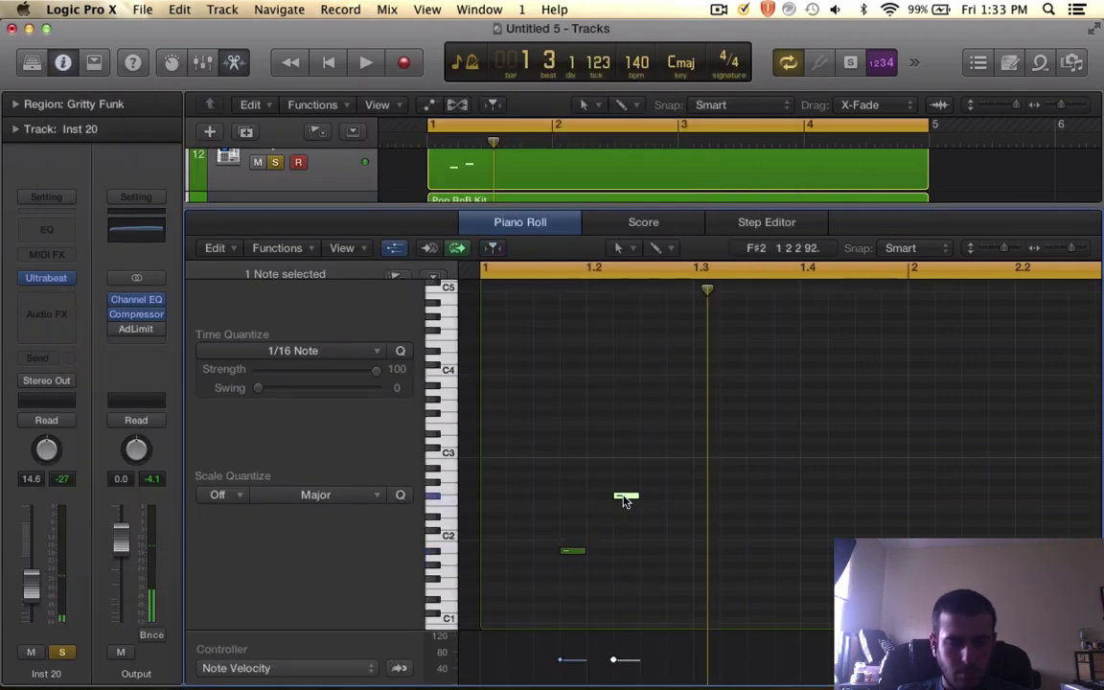
pyautogui.press('d')
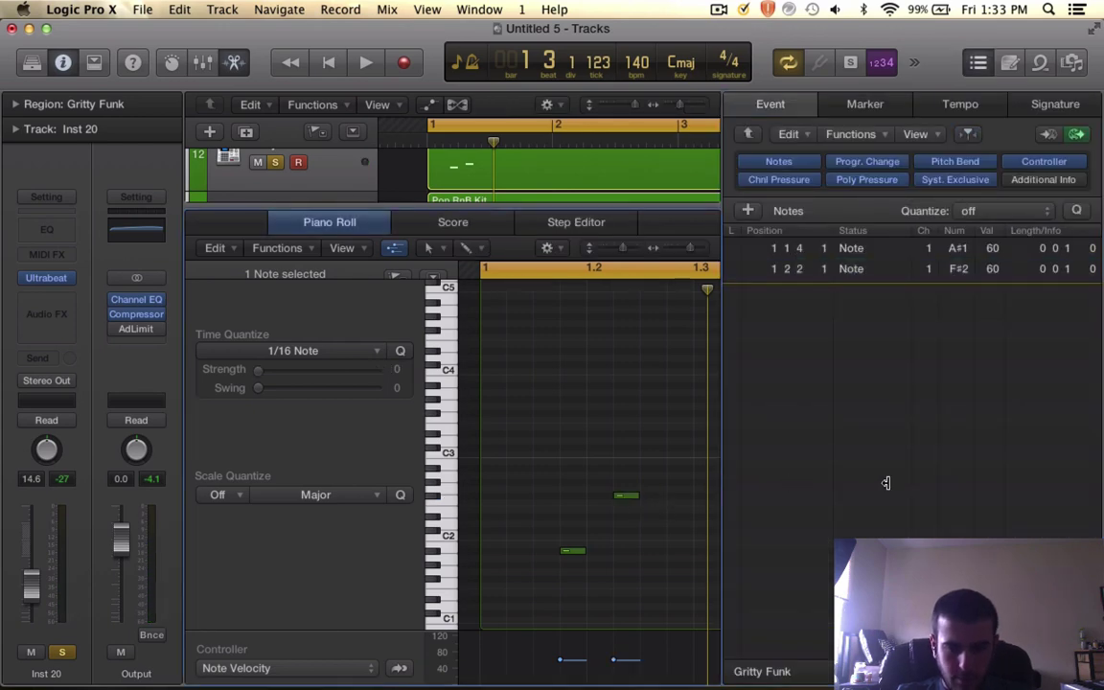
pyautogui.press('d')
pyautogui.click(621, 496)
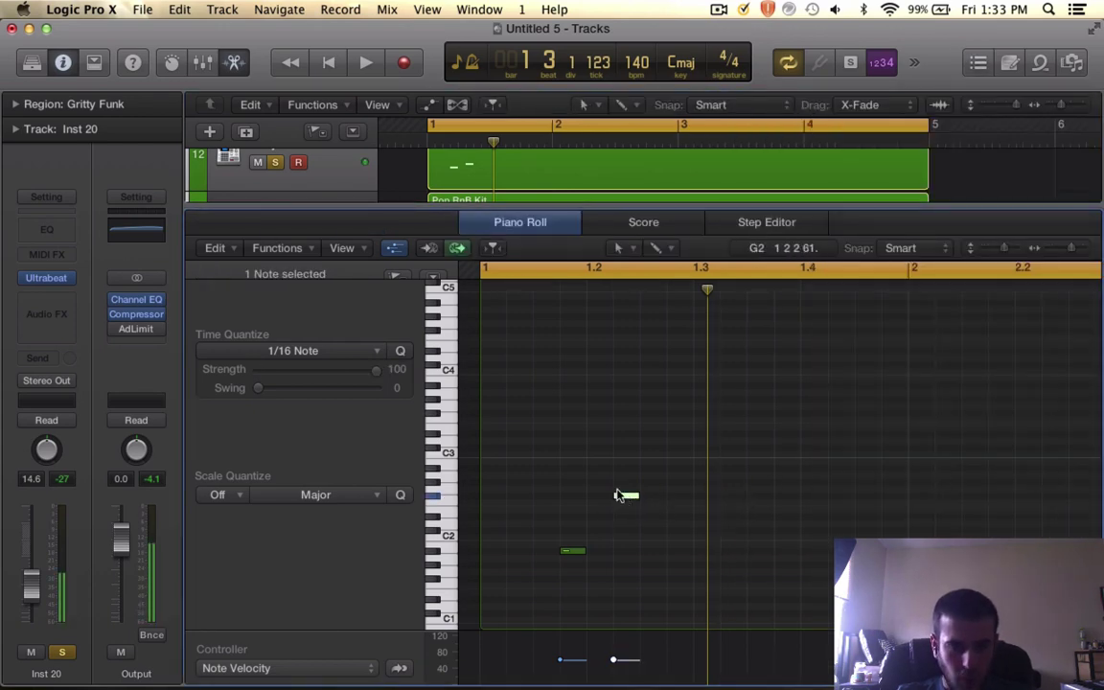
pyautogui.click(43, 279)
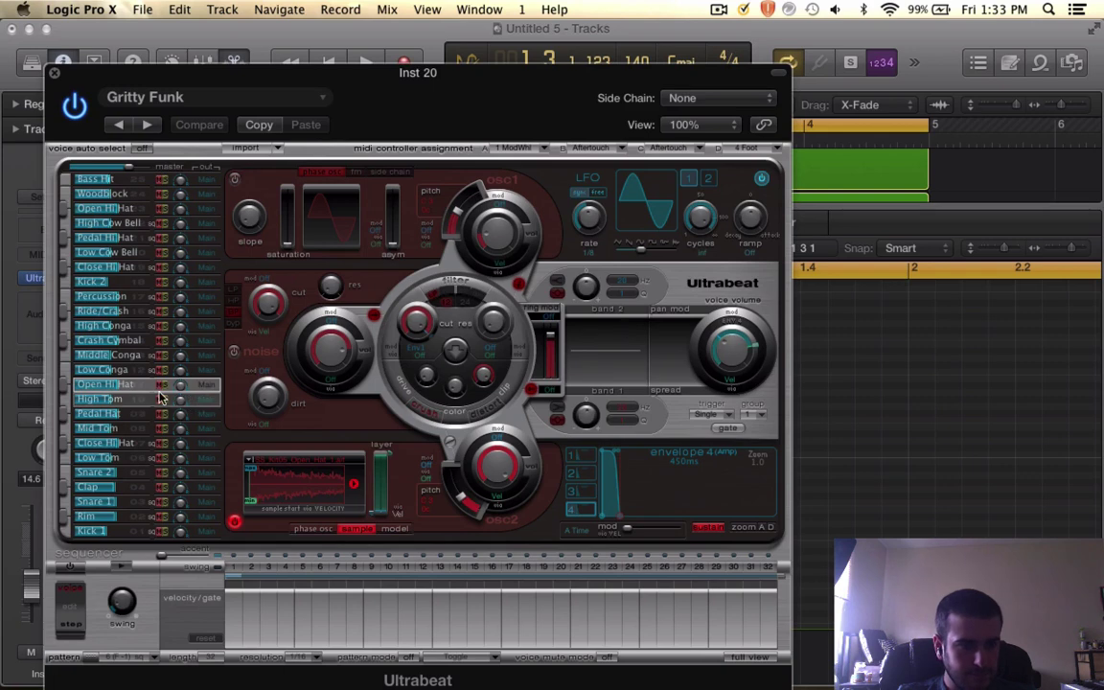
pyautogui.click(66, 268)
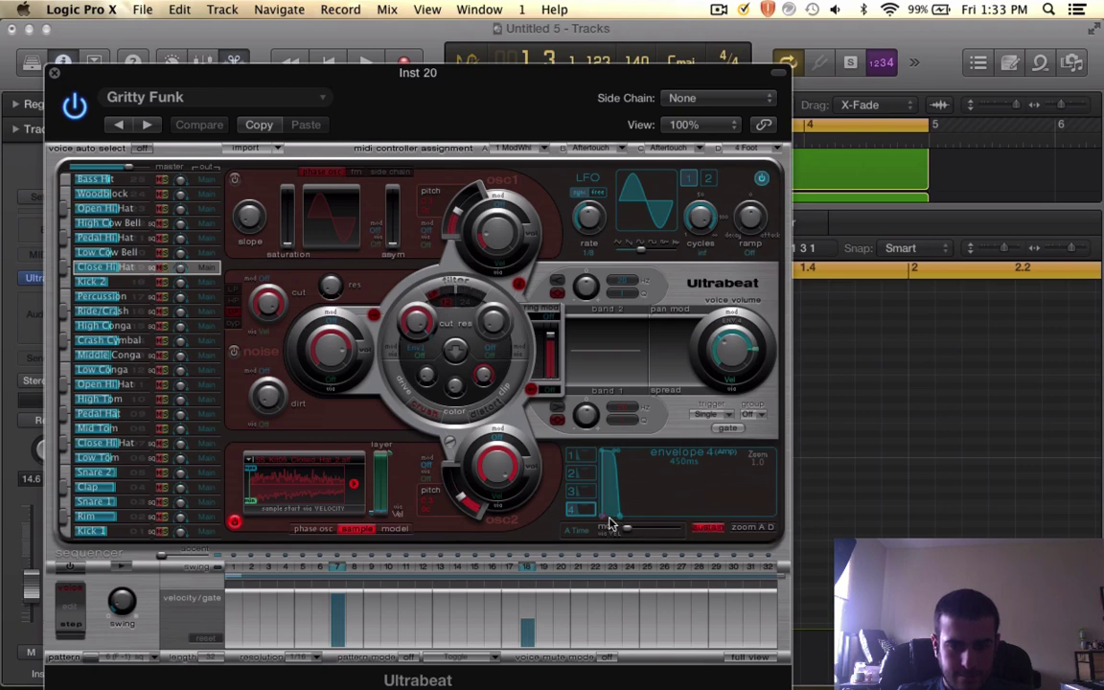
pyautogui.moveTo(618, 518); pyautogui.dragTo(653, 519)
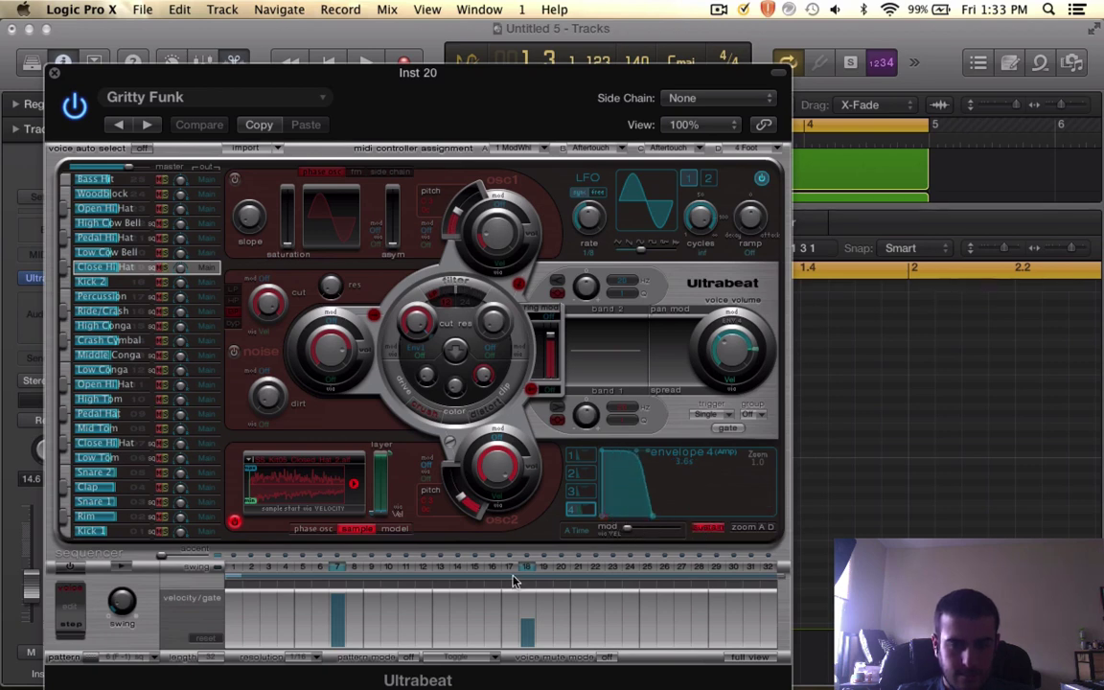
pyautogui.press('space')
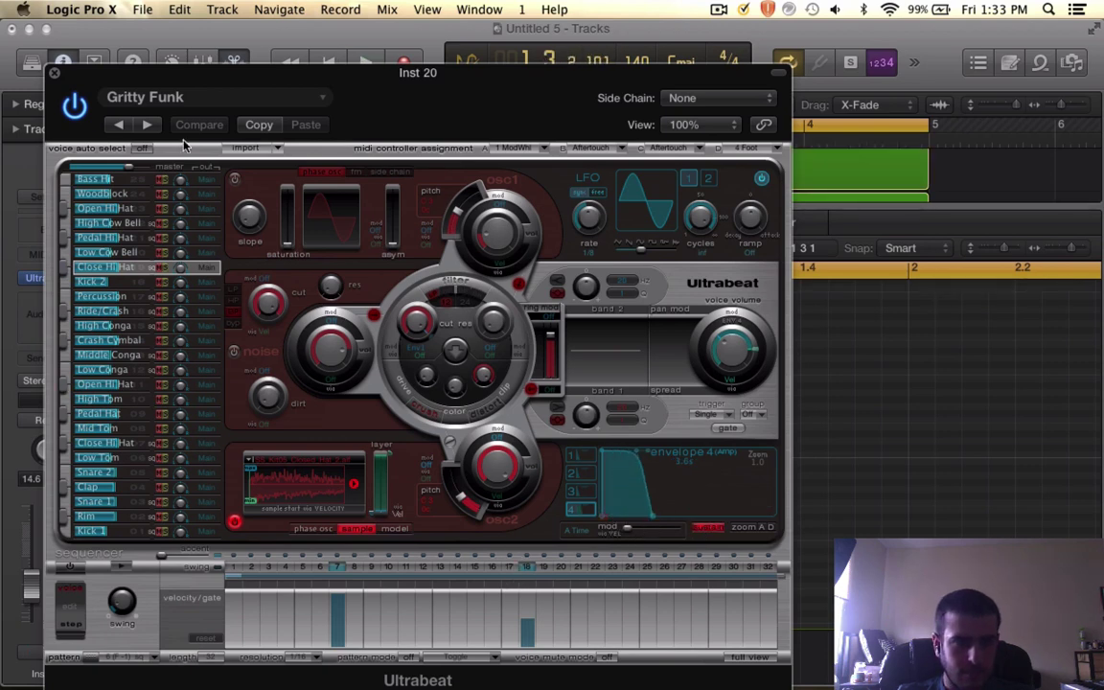
pyautogui.click(54, 72)
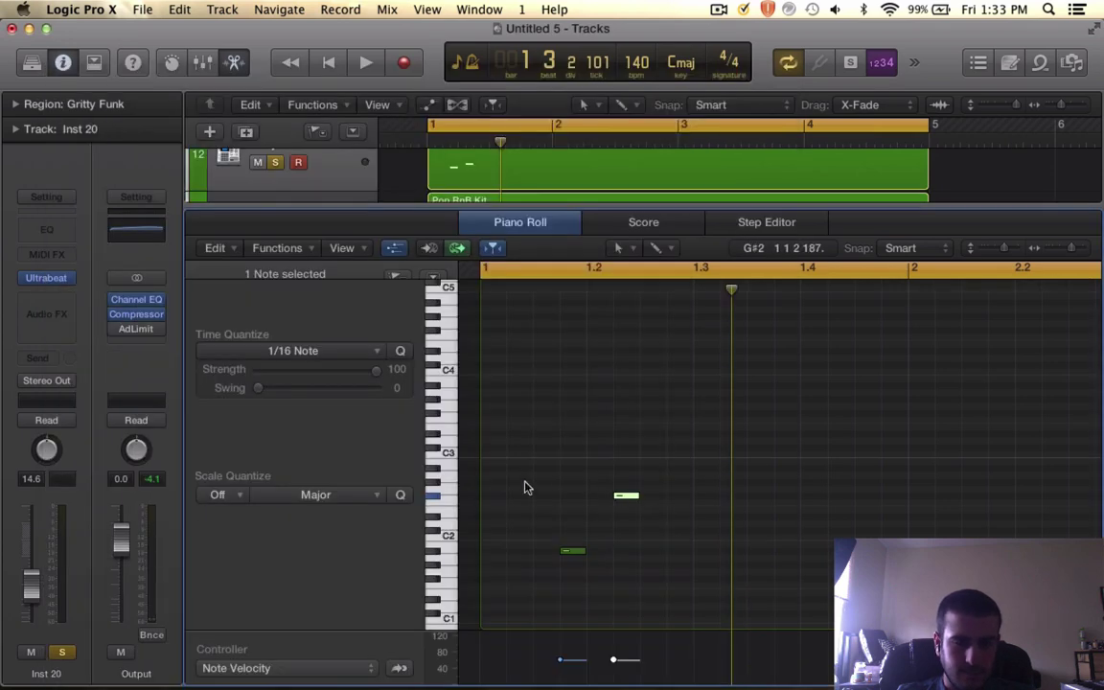
# - Preview F#2, lengthen envelope 4 of the matching Close Hi-Hat voice to 10.0 s, check envelope 3 and close Ultrabeat
pyautogui.click(436, 496)
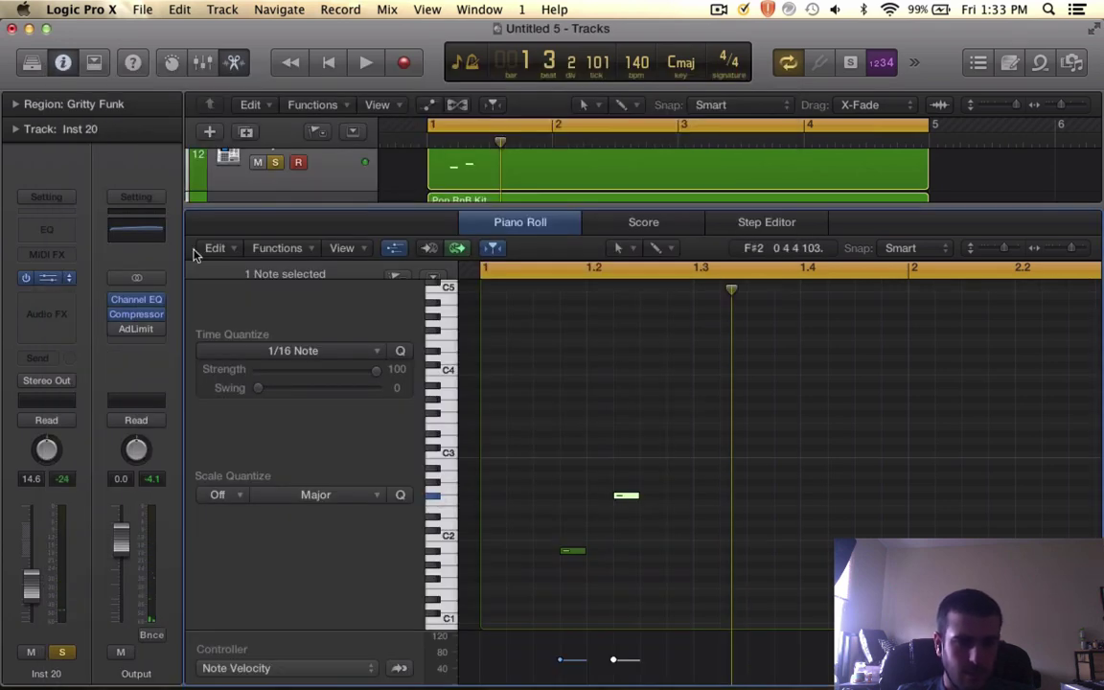
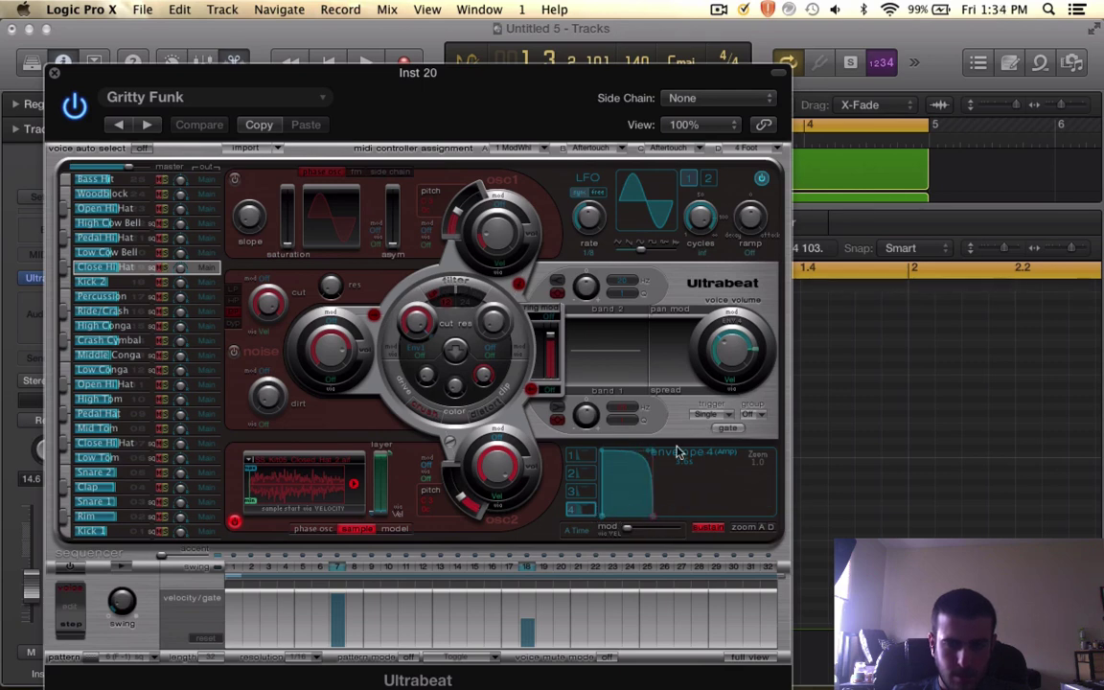
pyautogui.moveTo(631, 522); pyautogui.dragTo(728, 524)
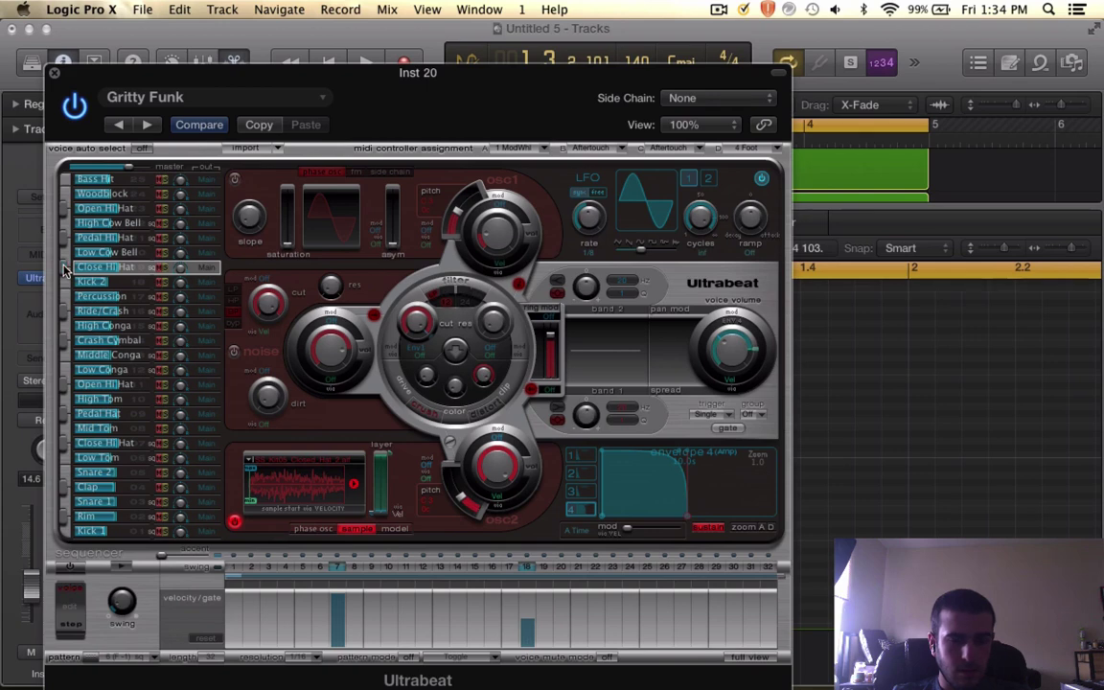
pyautogui.click(588, 491)
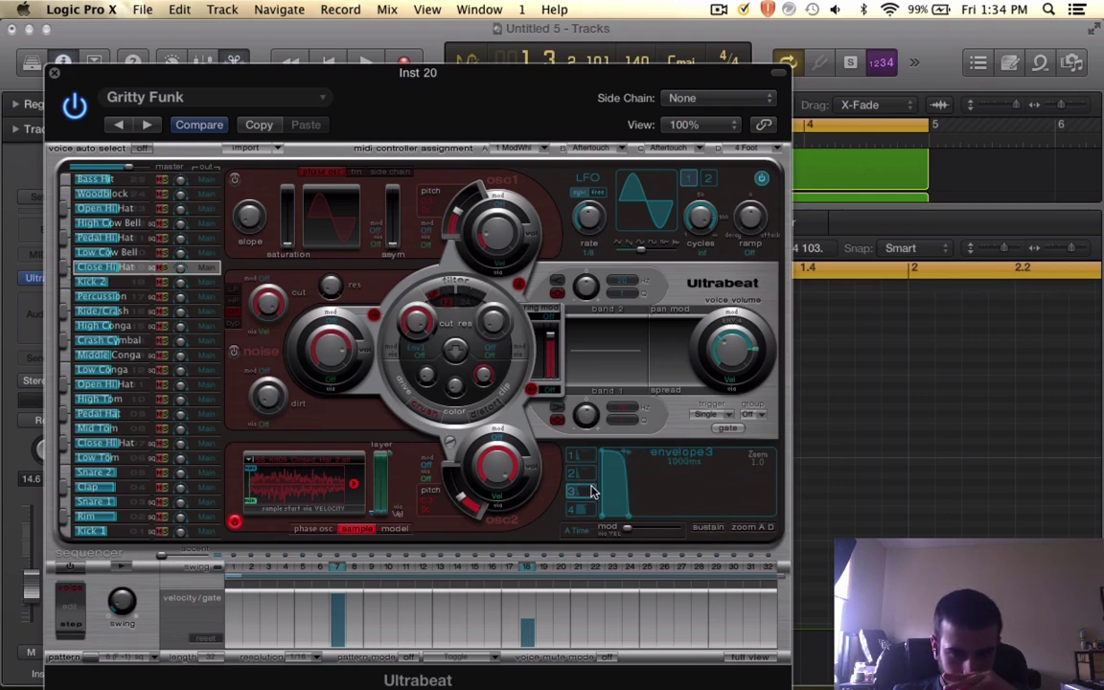
pyautogui.click(53, 73)
pyautogui.click(588, 470)
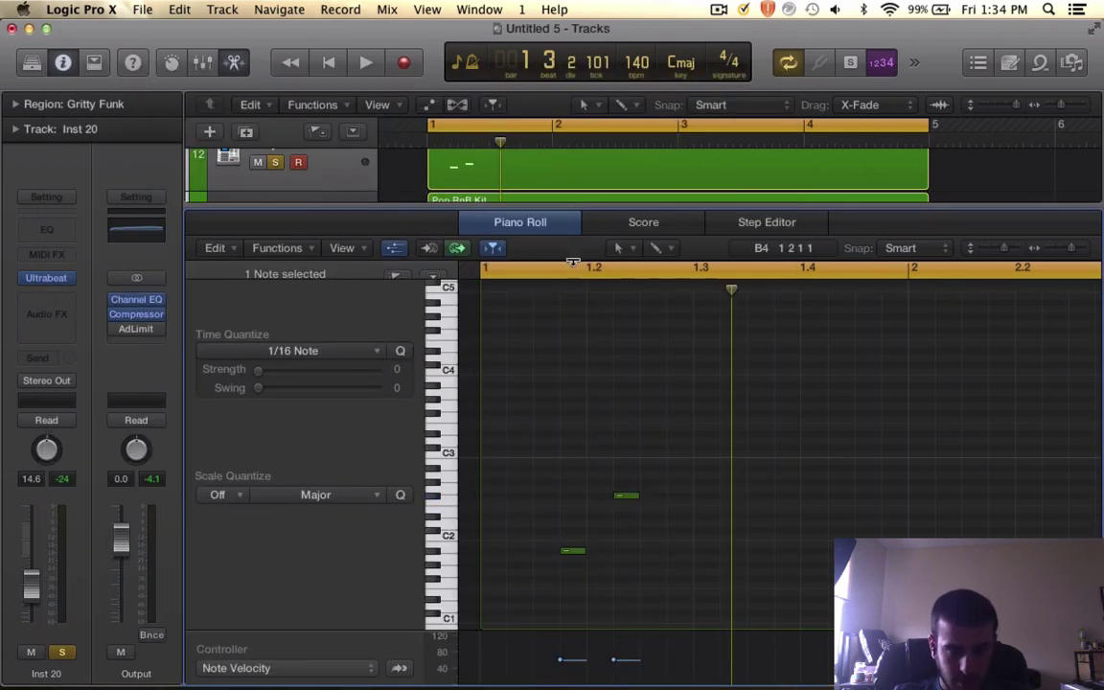
# - Shorten the A#1 note at position 1 1 4 to a little over half a sixteenth and audition it with the loop
pyautogui.moveTo(557, 204); pyautogui.dragTo(557, 505)
pyautogui.press('space')
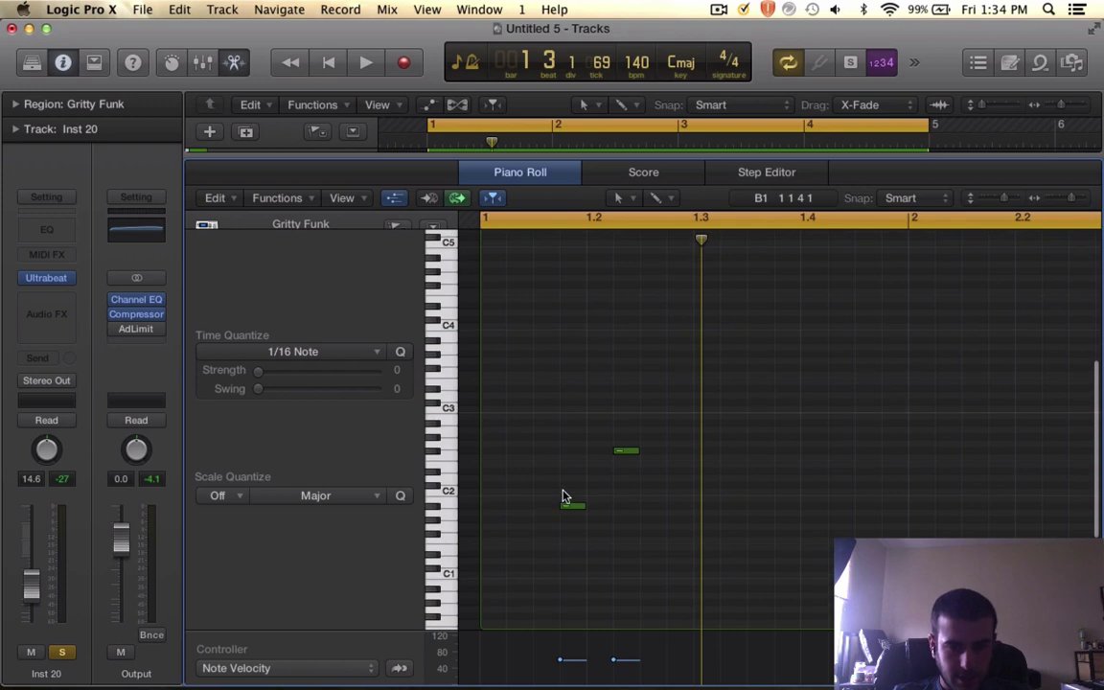
pyautogui.scroll(4, 562, 493)
pyautogui.moveTo(558, 504); pyautogui.dragTo(532, 507)
pyautogui.press('space')
pyautogui.press('space')
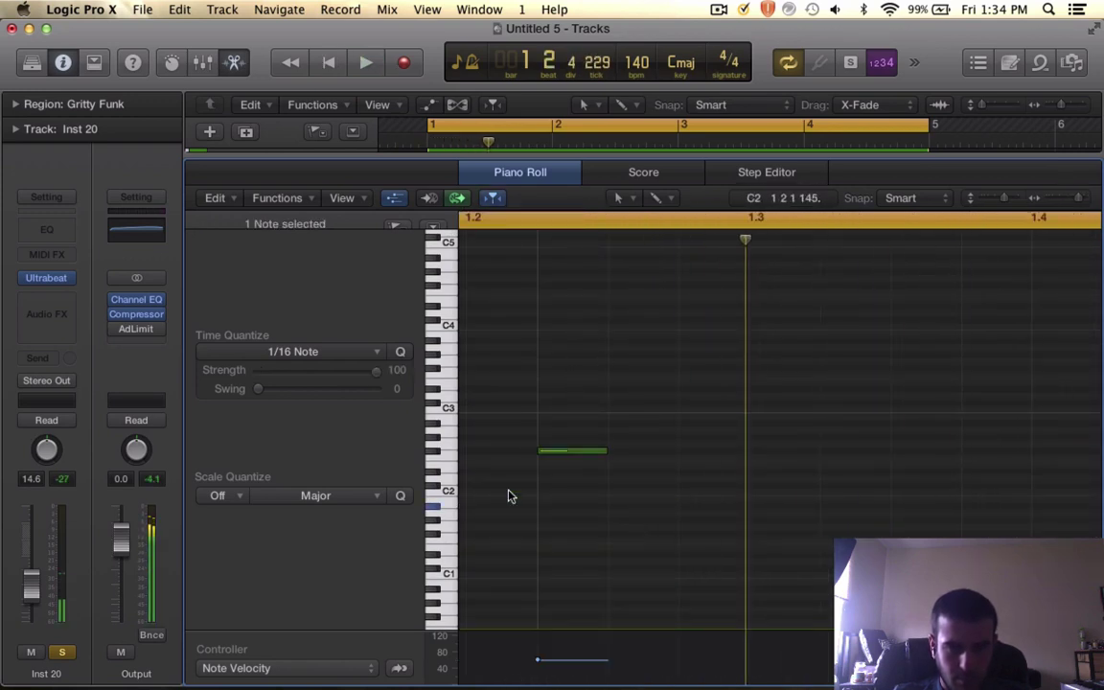
pyautogui.hscroll(-5, 575, 499)
pyautogui.moveTo(638, 505); pyautogui.dragTo(650, 510)
pyautogui.press('space')
pyautogui.press('space')
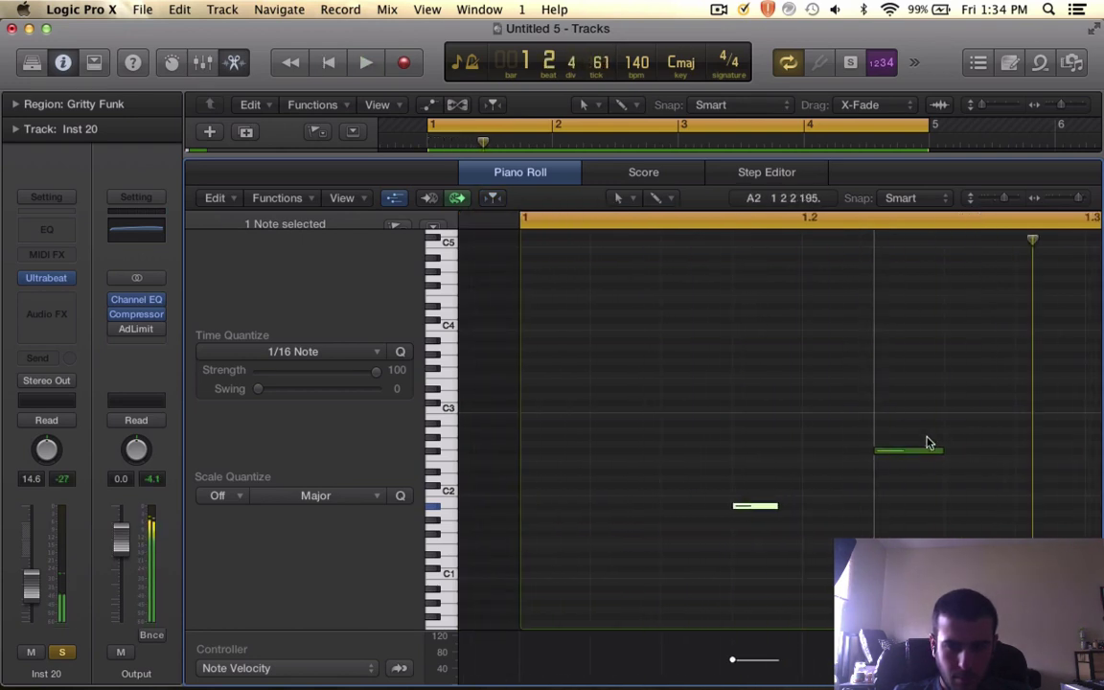
# - Raise the velocity of the F#2 note at position 1 2 2 to 77 and audition it
pyautogui.click(918, 450)
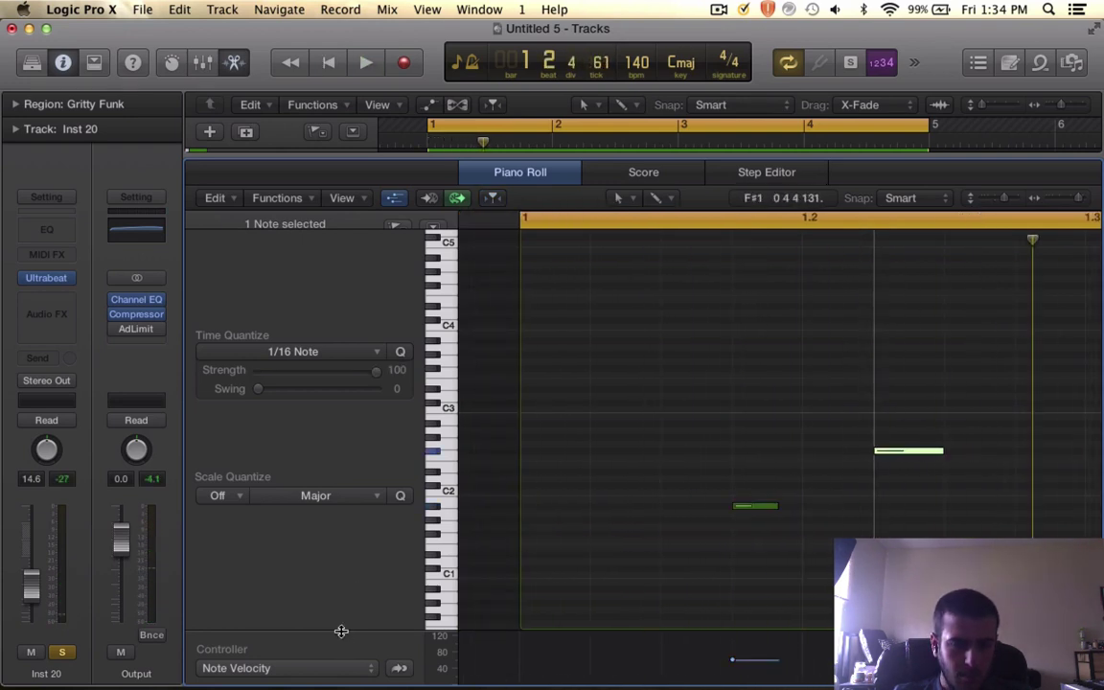
pyautogui.moveTo(340, 630); pyautogui.dragTo(308, 538)
pyautogui.press('space')
pyautogui.press('space')
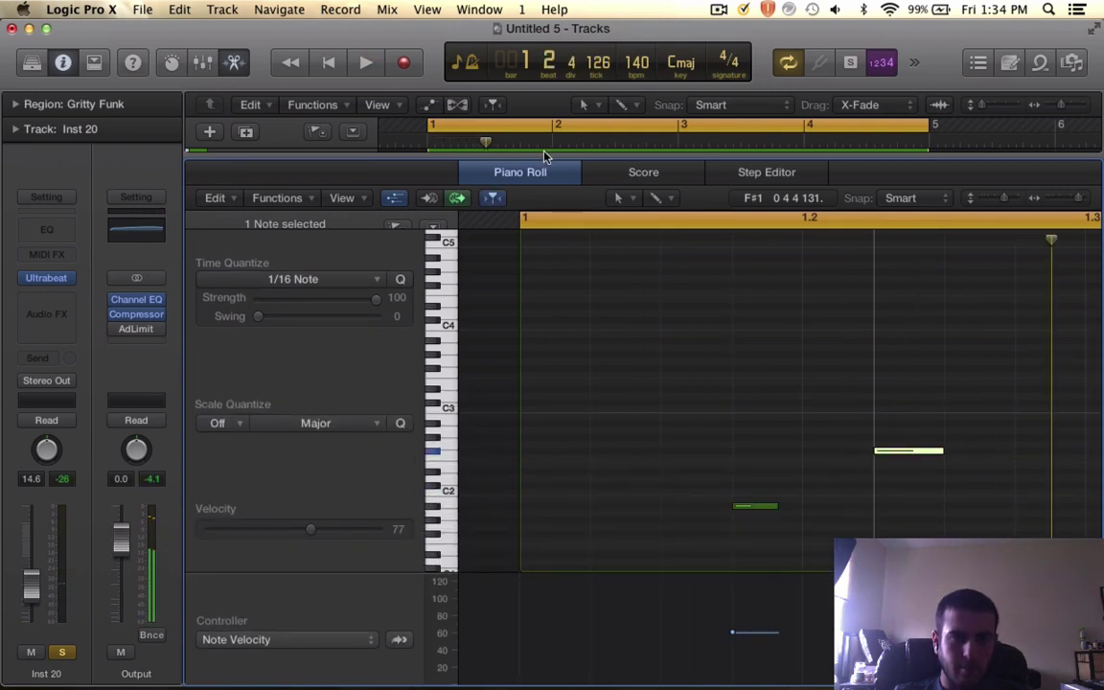
# - Close the Piano Roll, audition the beat and lower the volume of Gritty Funk track 12 to about -19.5 dB
pyautogui.moveTo(543, 158); pyautogui.dragTo(549, 618)
pyautogui.press('space')
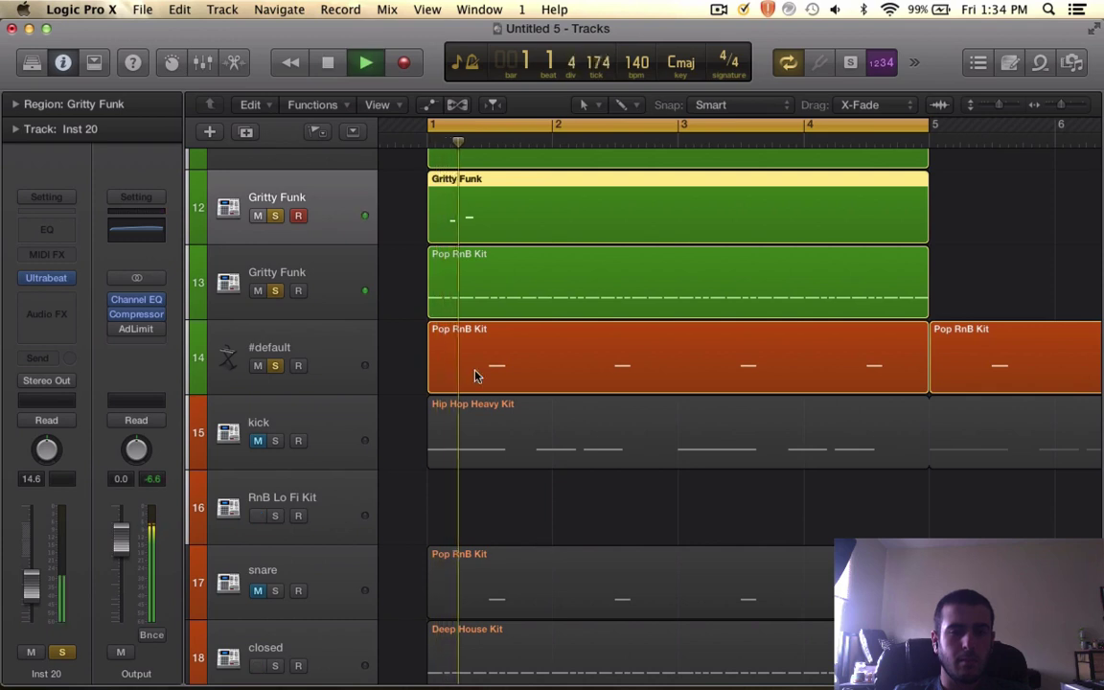
pyautogui.scroll(3, 475, 375)
pyautogui.press('space')
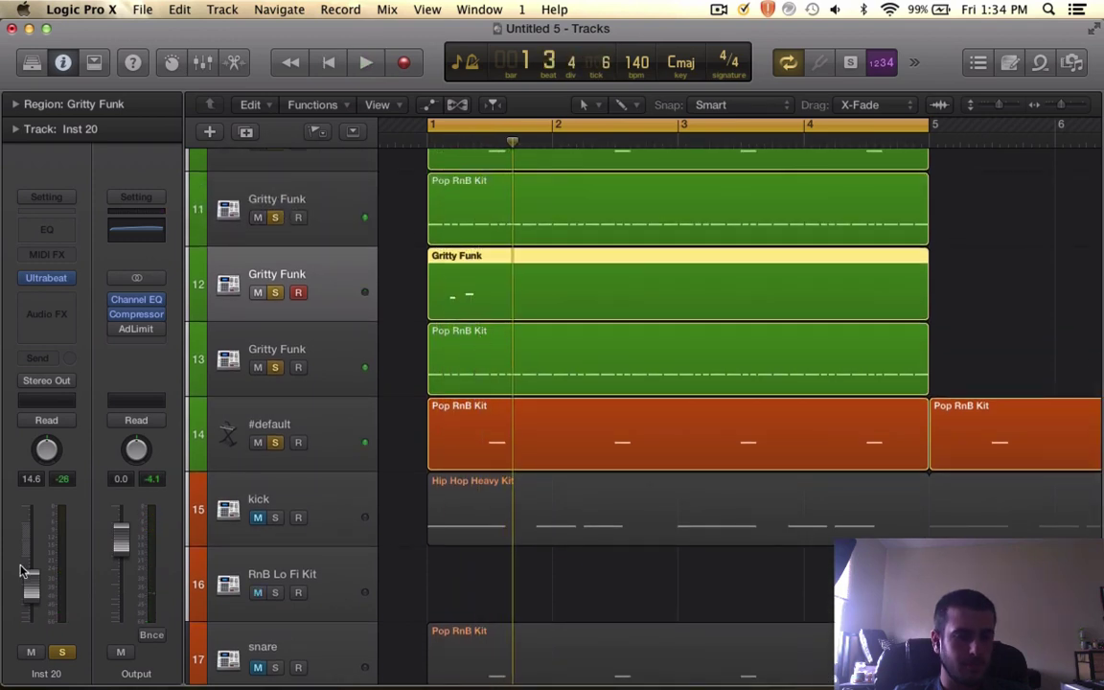
pyautogui.moveTo(29, 579); pyautogui.dragTo(29, 594)
pyautogui.press('space')
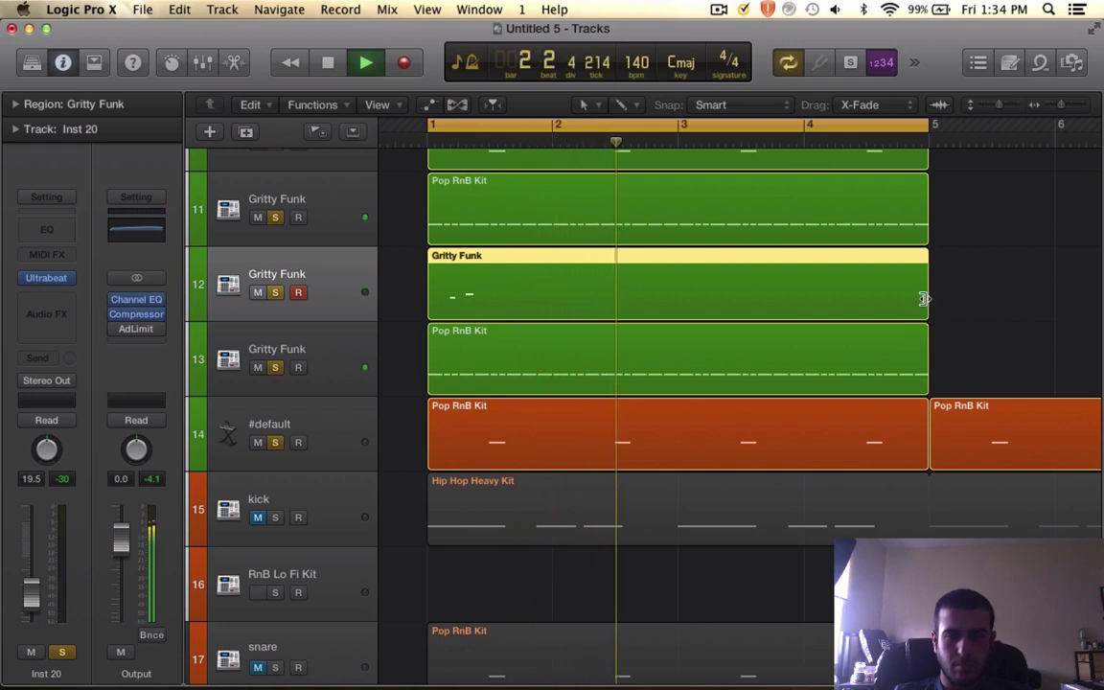
# - Trim the Gritty Funk region on track 12 to end at bar 3, loop it to bar 5 and play it
pyautogui.moveTo(926, 297); pyautogui.dragTo(678, 303)
pyautogui.press('space')
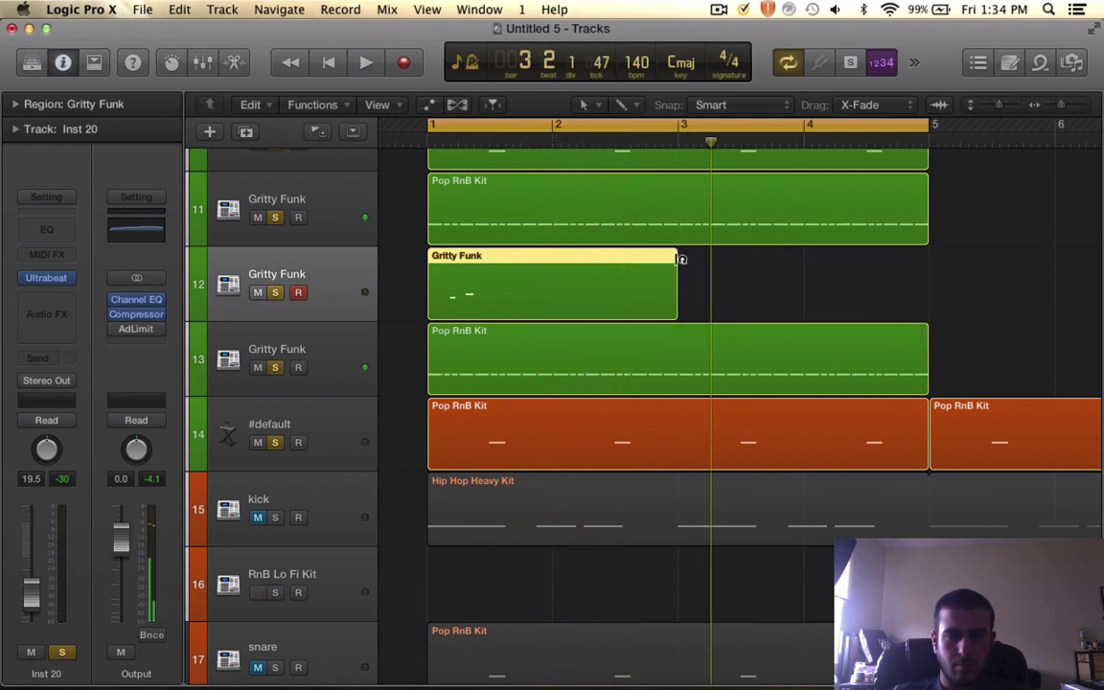
pyautogui.moveTo(679, 257); pyautogui.dragTo(926, 257)
pyautogui.press('space')
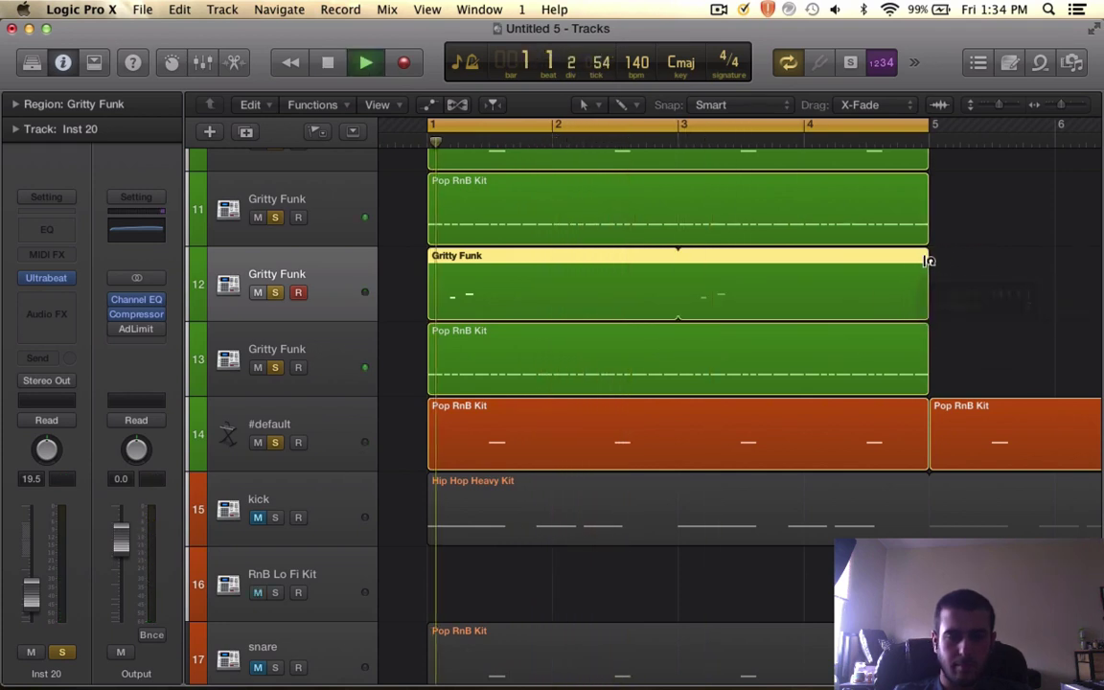
# - Open the Gritty Funk region in the Piano Roll and add an A#1 note about one beat long at position 2 4 1
pyautogui.doubleClick(558, 314)
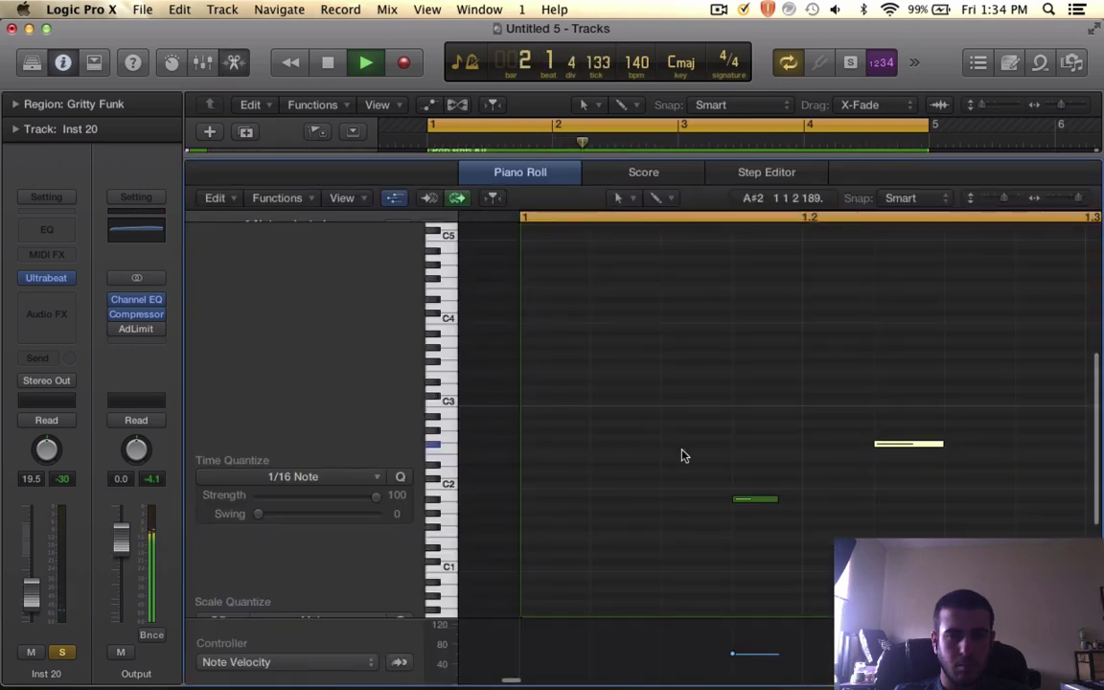
pyautogui.press('space')
pyautogui.press('super+Left')
pyautogui.press('super+Left')
pyautogui.press('super+Left')
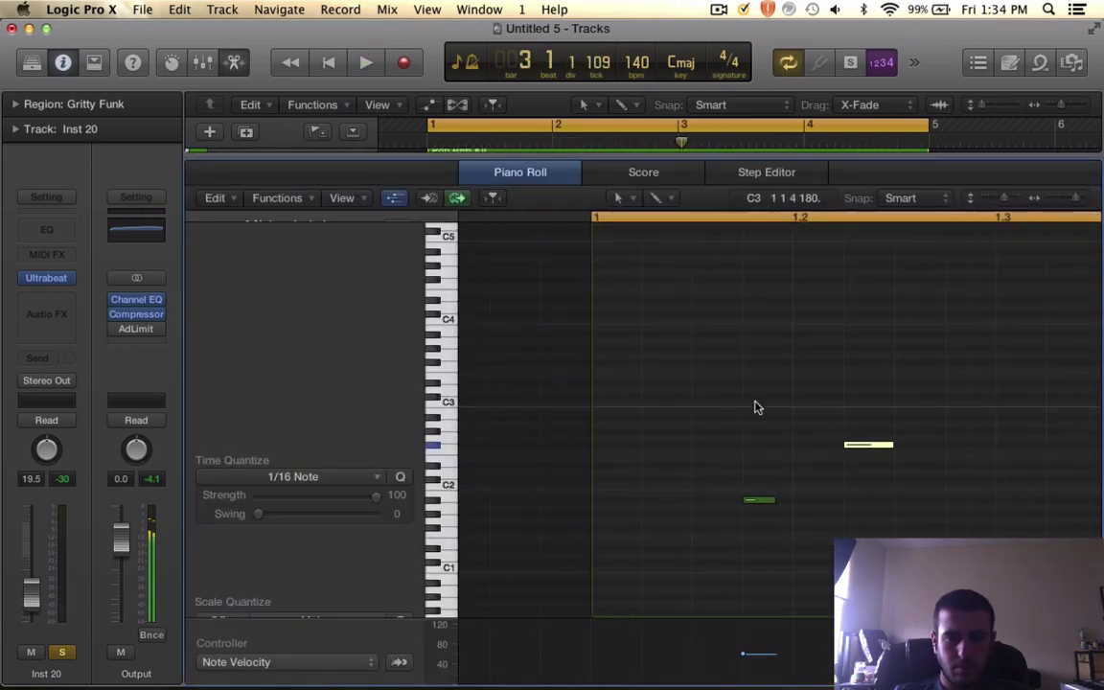
pyautogui.hscroll(8, 757, 407)
pyautogui.hscroll(6, 757, 407)
pyautogui.press('super+Left')
pyautogui.press('super+Left')
pyautogui.press('super+Left')
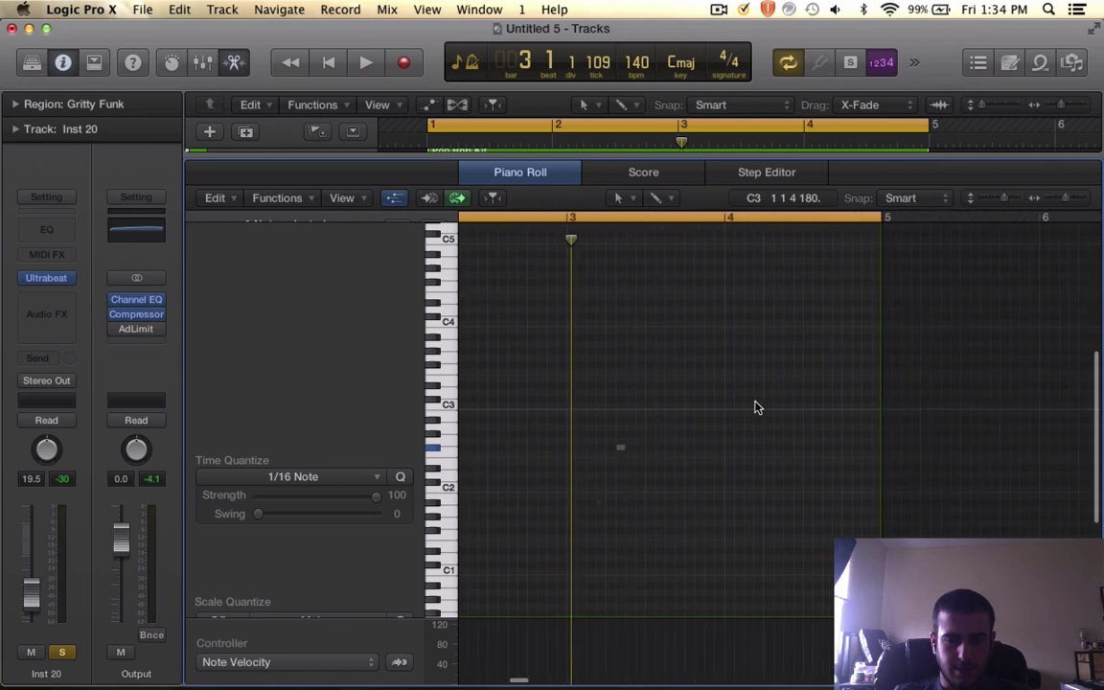
pyautogui.hscroll(-2, 757, 407)
pyautogui.press('super+Right')
pyautogui.press('super+Right')
pyautogui.press('super+Left')
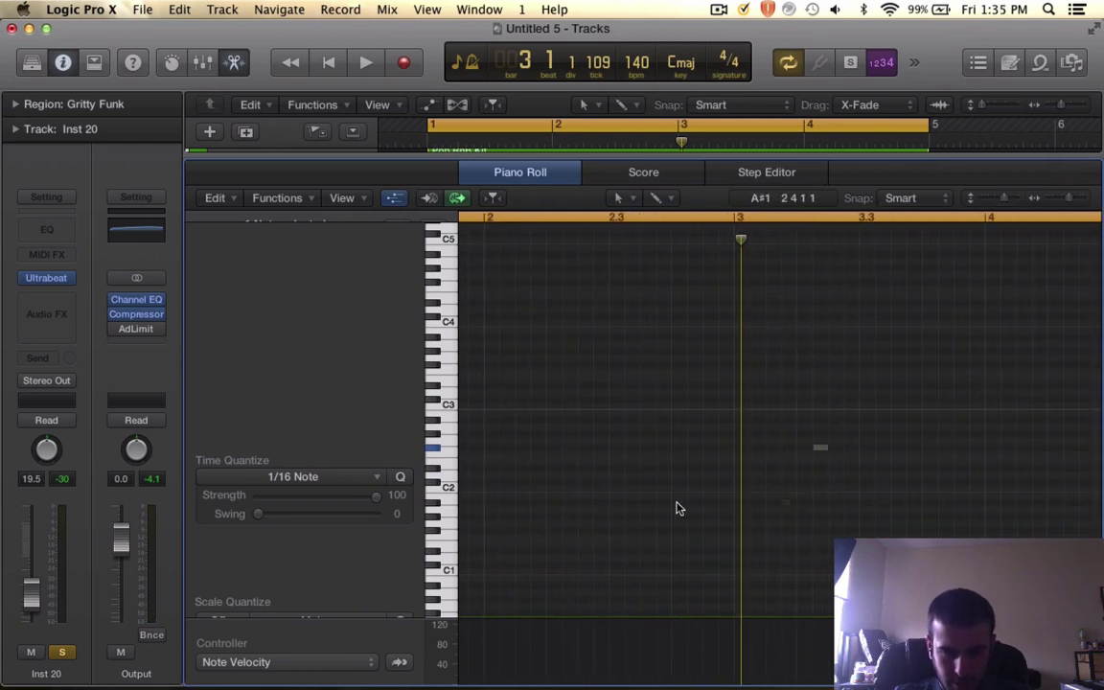
pyautogui.press('space')
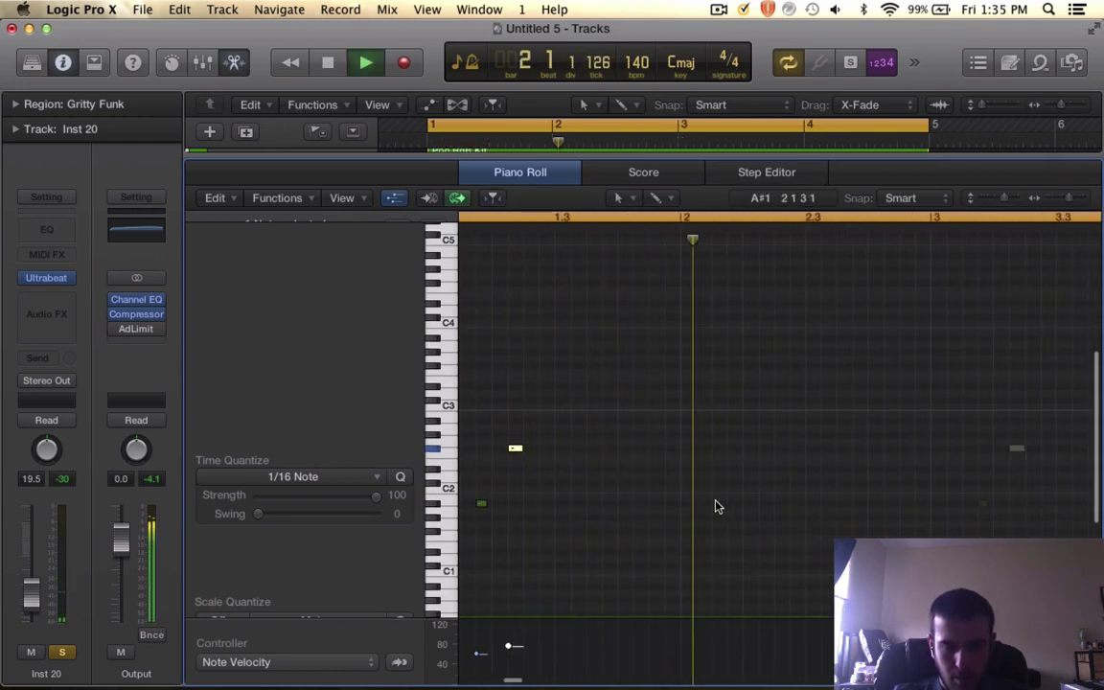
pyautogui.press('space')
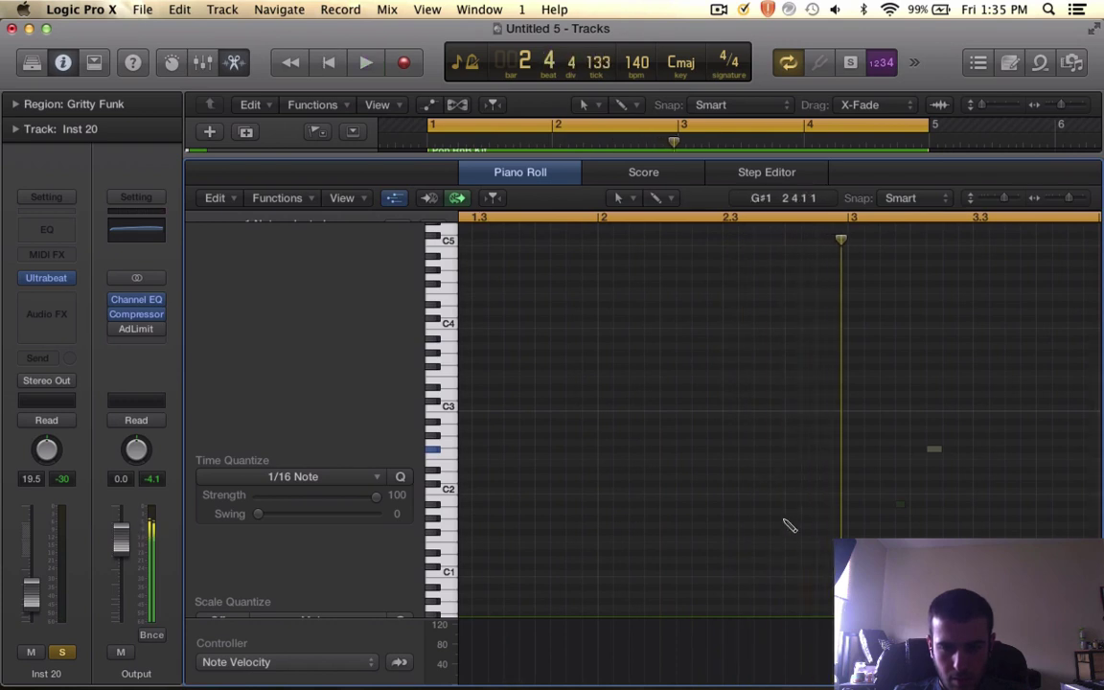
pyautogui.click(786, 535)
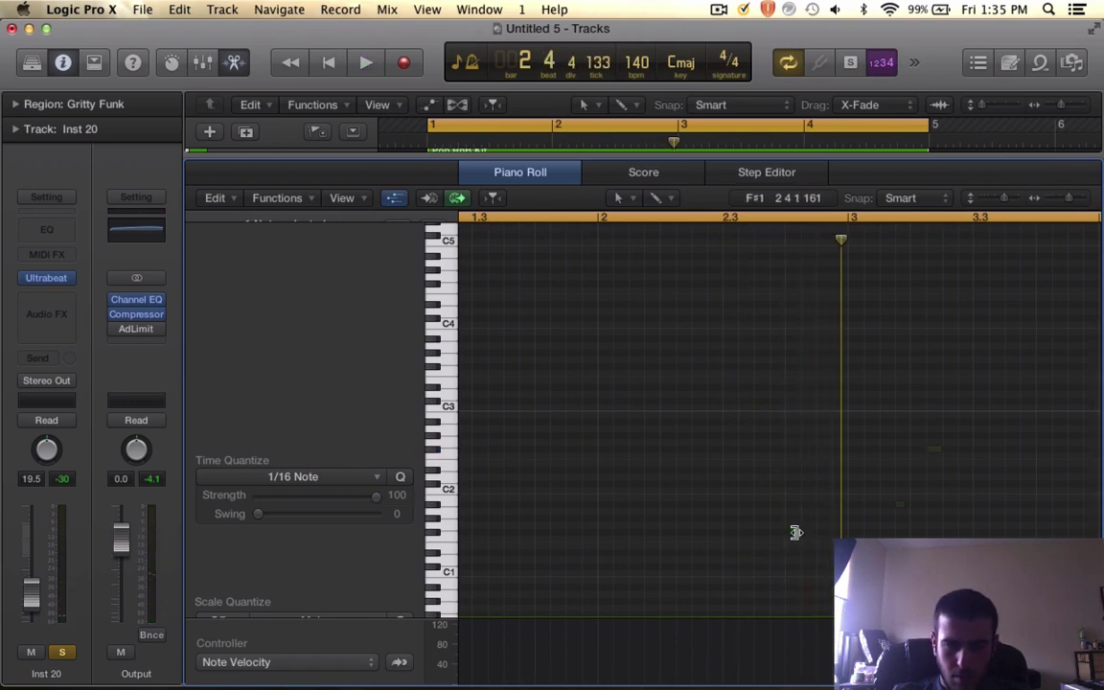
pyautogui.moveTo(794, 532); pyautogui.dragTo(833, 506)
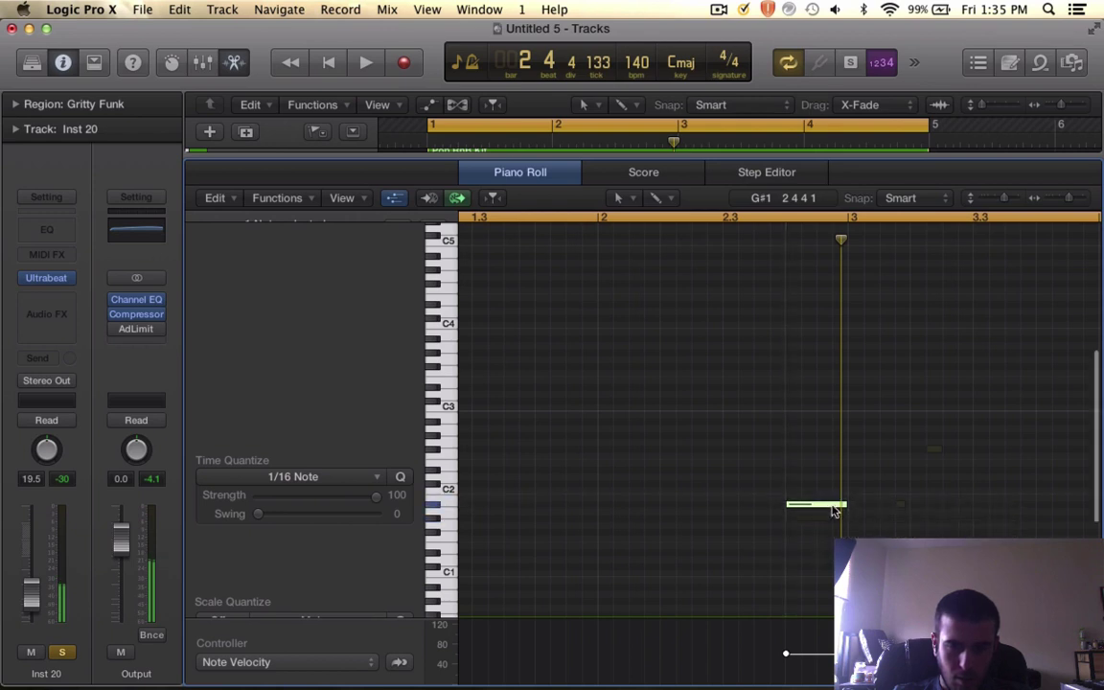
# - Audition the pattern with the added note, move that note to A#2 at position 2 4 1 and play the loop again
pyautogui.press('super+Left')
pyautogui.press('super+Left')
pyautogui.press('super+Left')
pyautogui.press('space')
pyautogui.press('super+Right')
pyautogui.scroll(5, 831, 511)
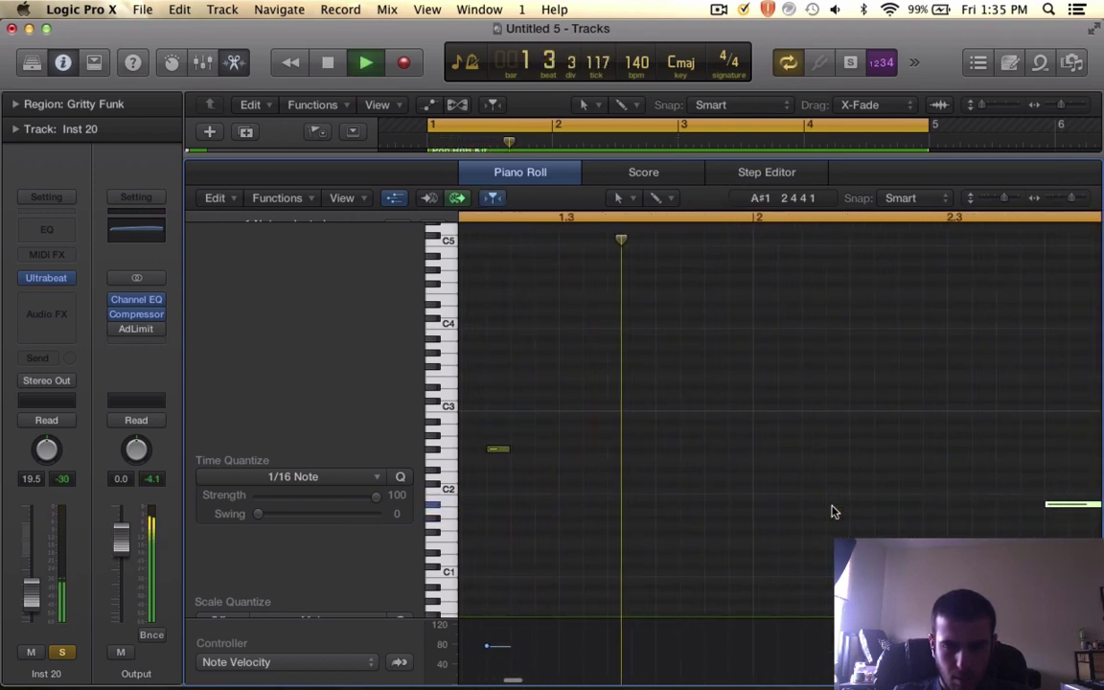
pyautogui.scroll(-6, 832, 511)
pyautogui.scroll(1, 831, 512)
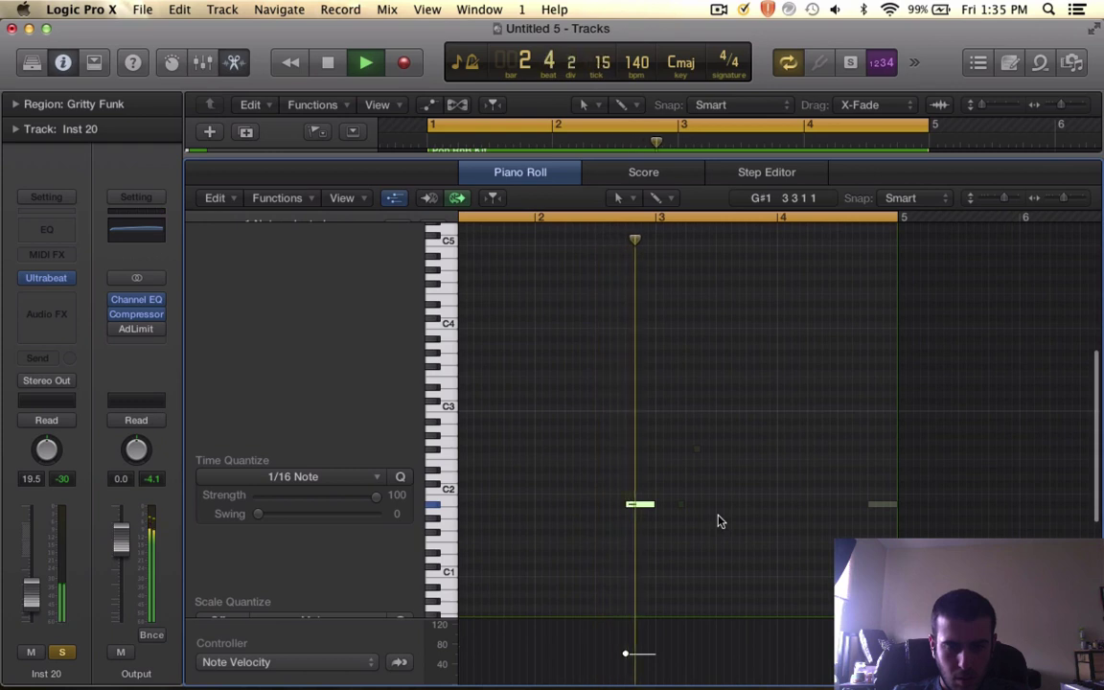
pyautogui.press('space')
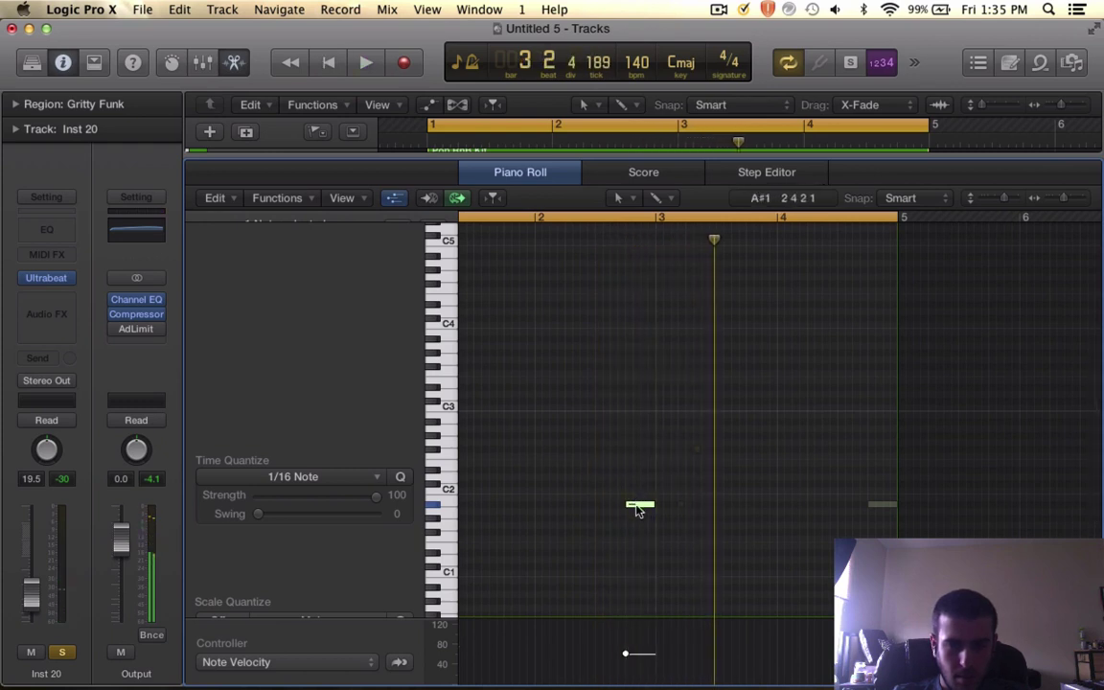
pyautogui.moveTo(638, 508); pyautogui.dragTo(635, 422)
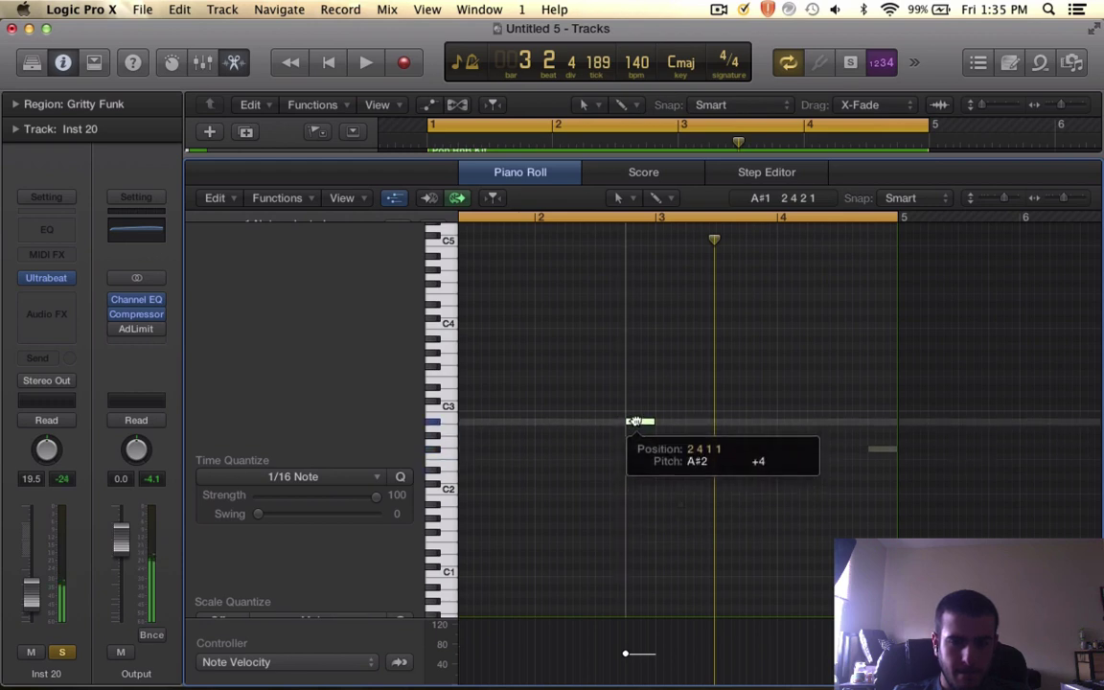
pyautogui.press('space')
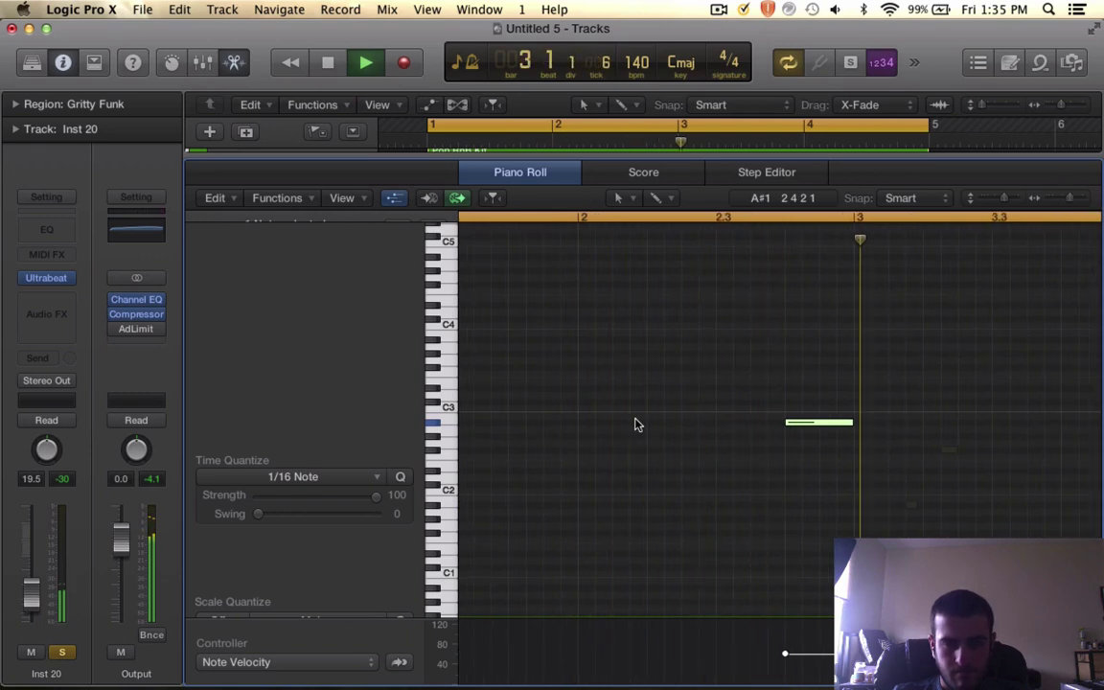
# - Close the Piano Roll and listen to the full loop while reviewing the layered drum tracks
pyautogui.moveTo(645, 158); pyautogui.dragTo(642, 633)
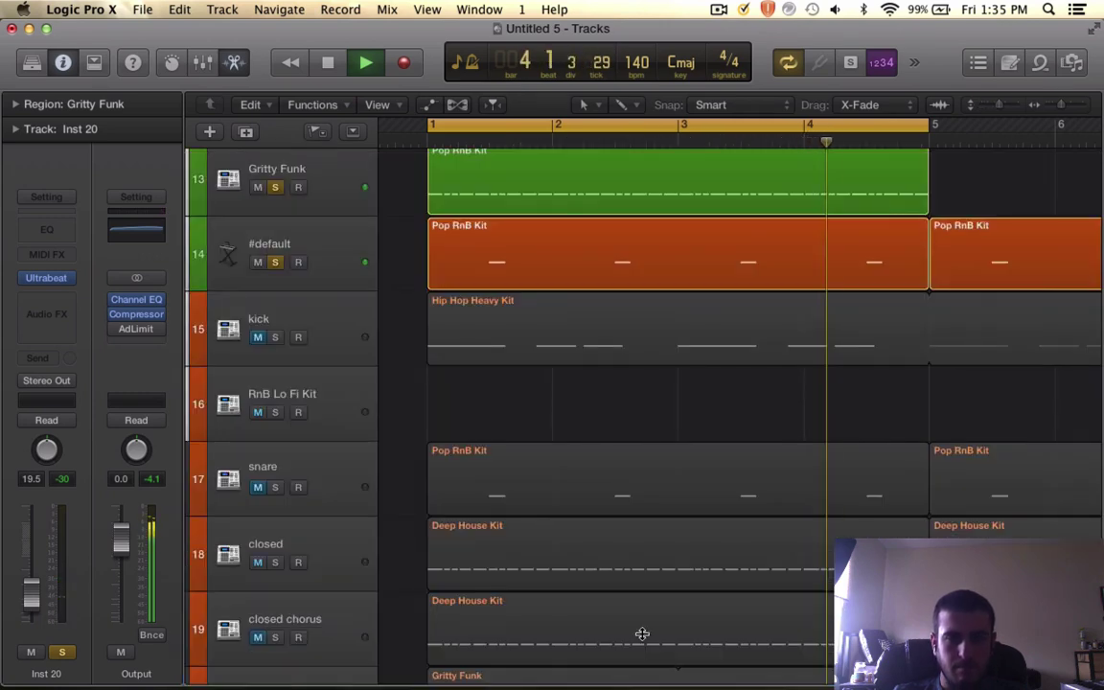
pyautogui.scroll(5, 640, 354)
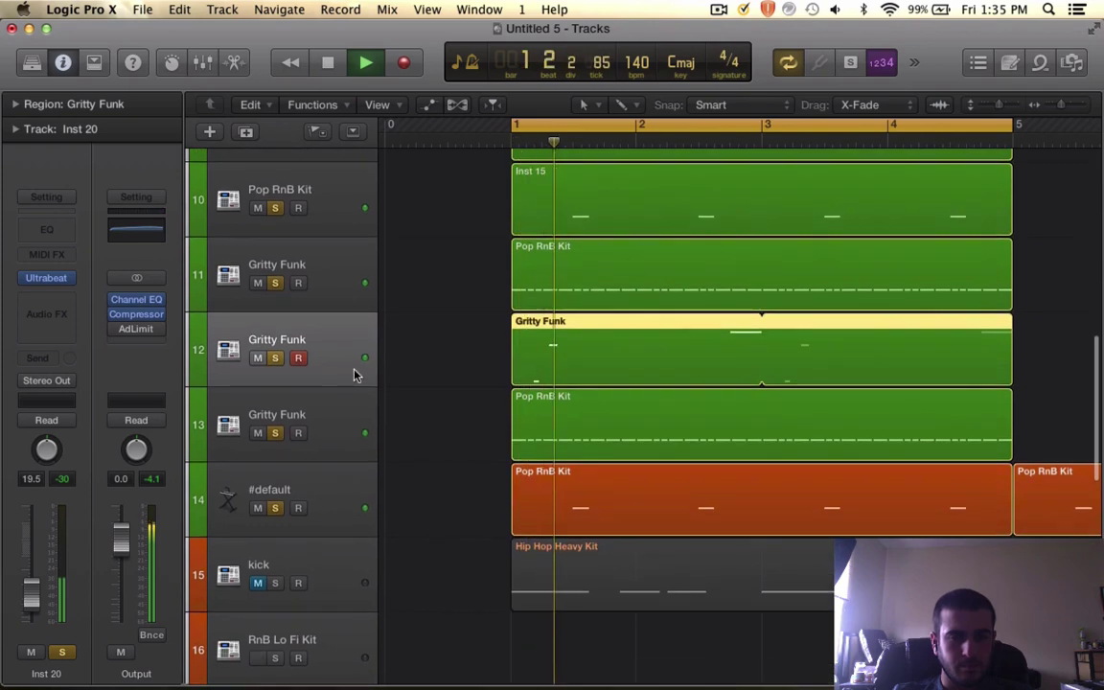
pyautogui.scroll(-3, 479, 427)
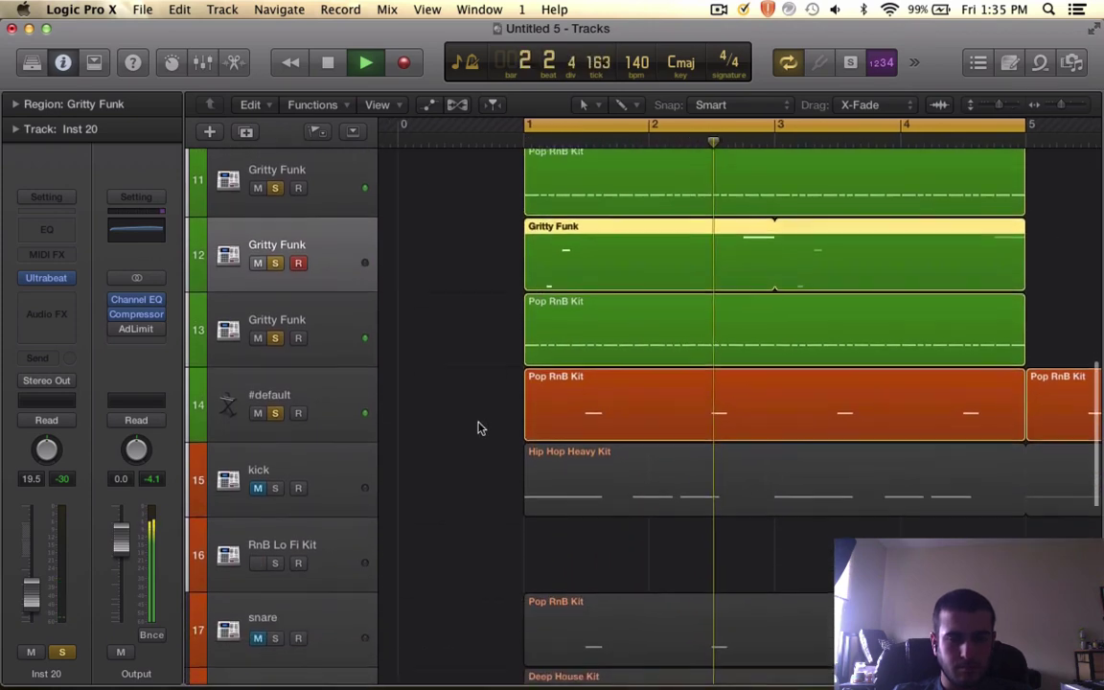
pyautogui.scroll(-1, 479, 427)
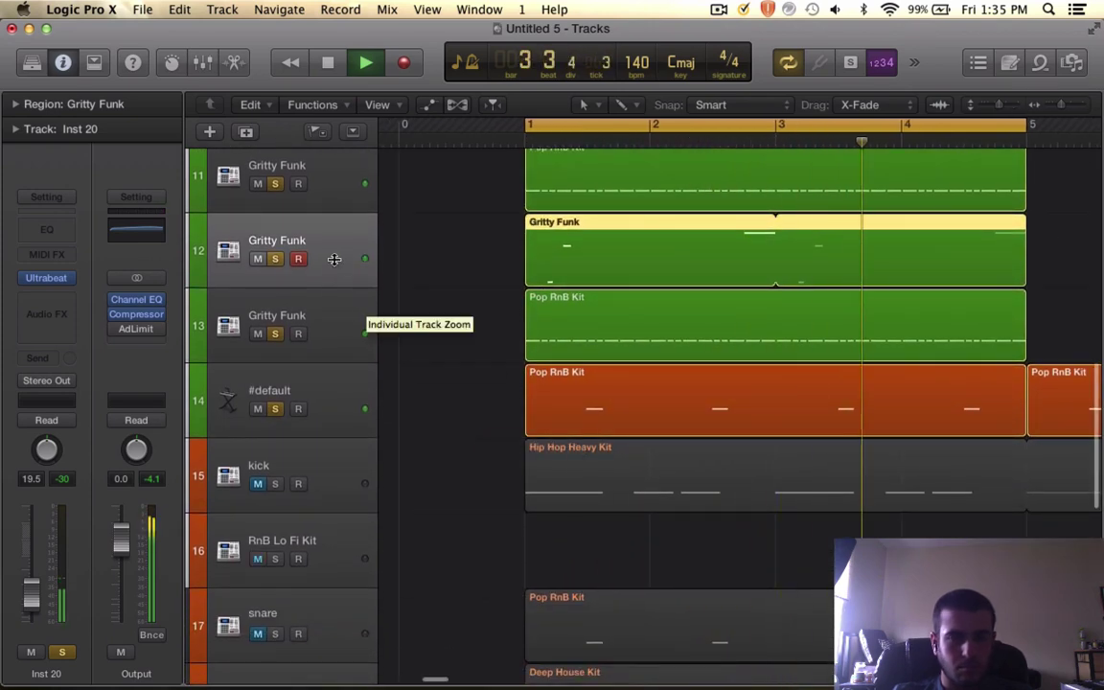
pyautogui.scroll(2, 336, 256)
pyautogui.scroll(-3, 335, 256)
pyautogui.press('space')
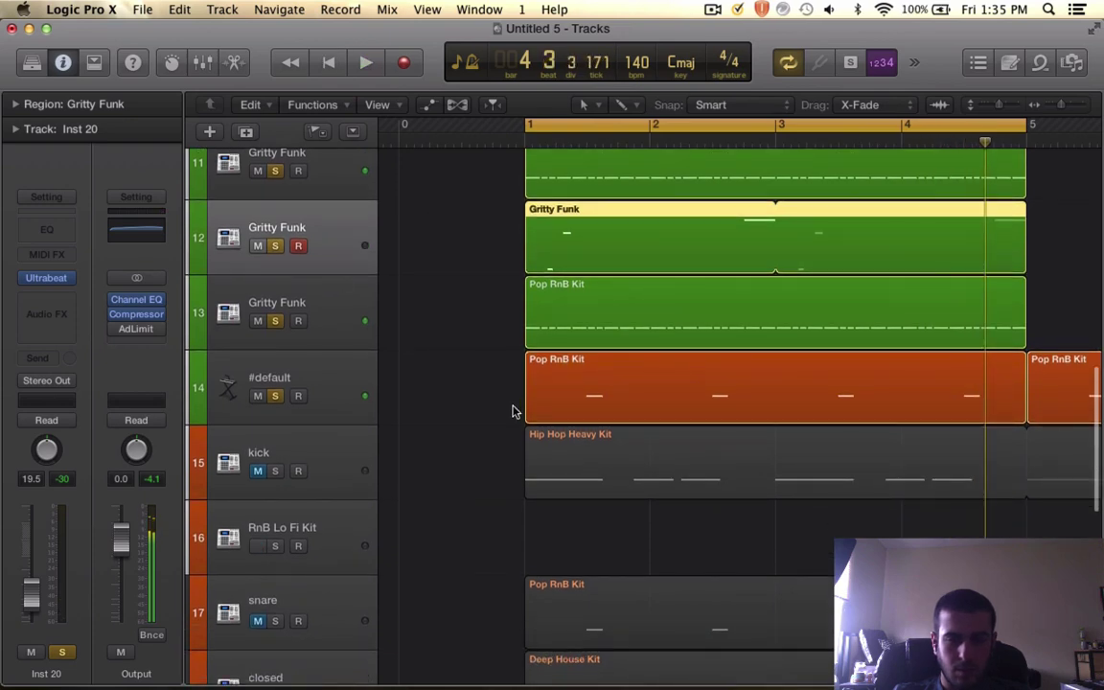
# - Add a new software instrument track directly below Gritty Funk track 13
pyautogui.click(336, 317)
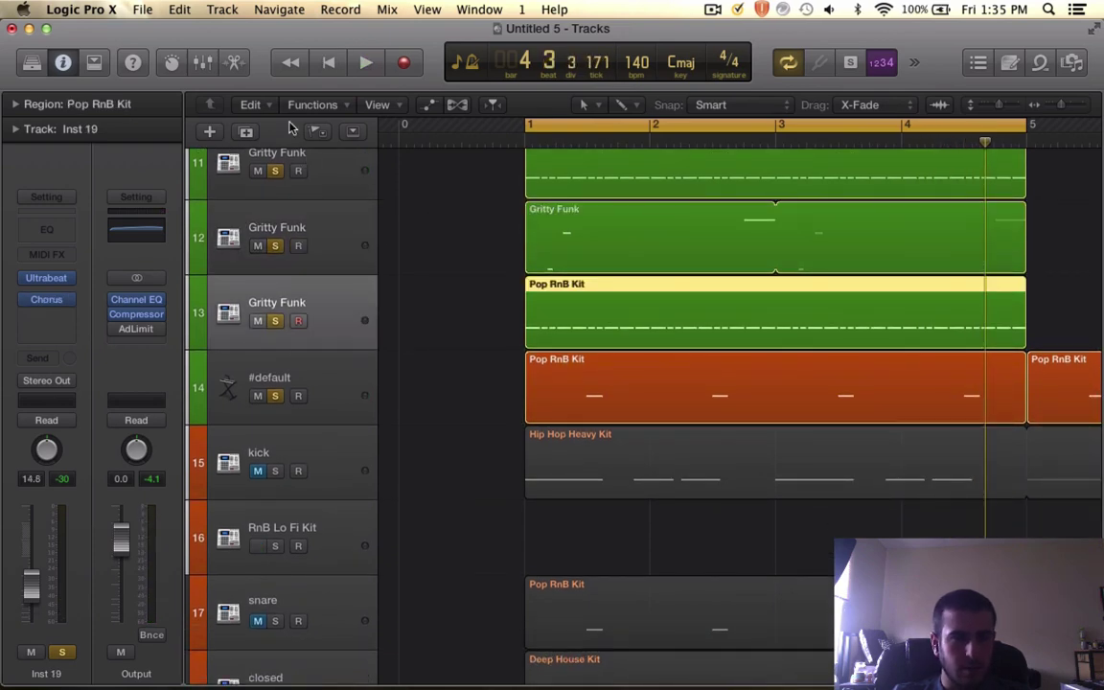
pyautogui.click(221, 10)
pyautogui.click(211, 63)
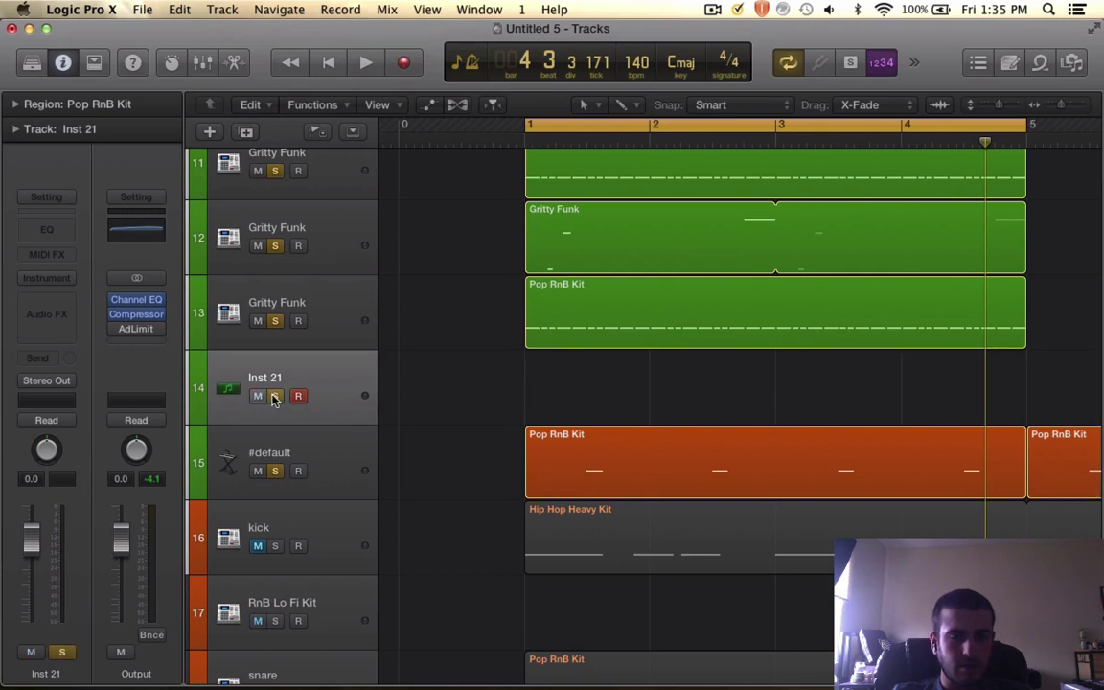
pyautogui.keyDown('super'); pyautogui.click(597, 409); pyautogui.keyUp('super')
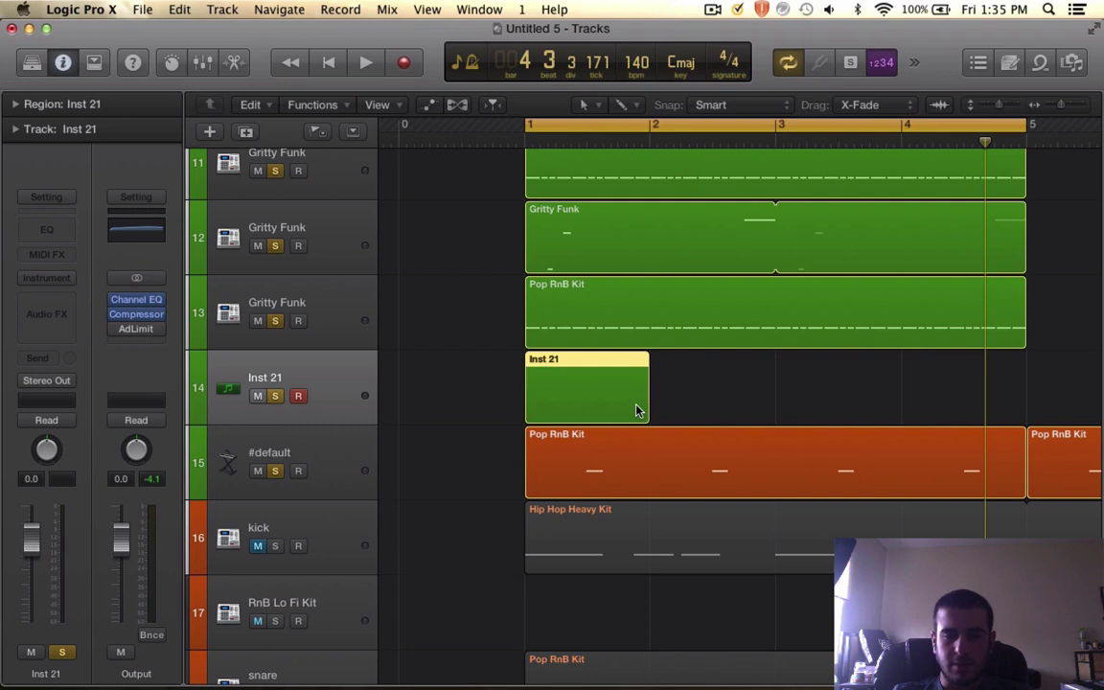
pyautogui.press('Delete')
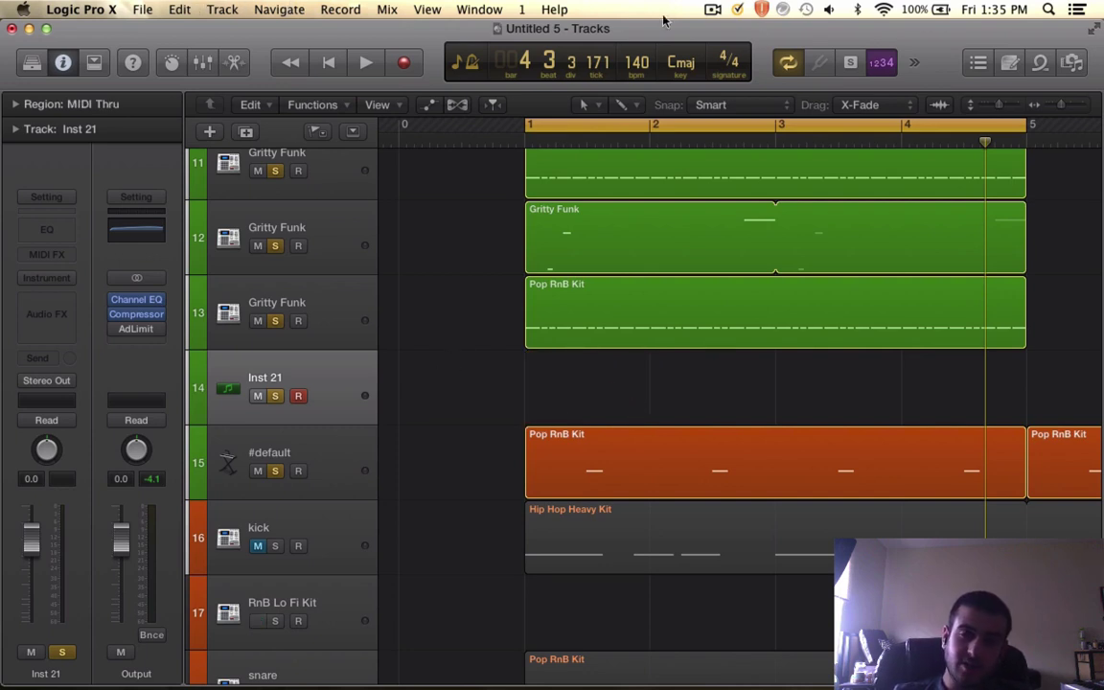
pyautogui.click(1048, 8)
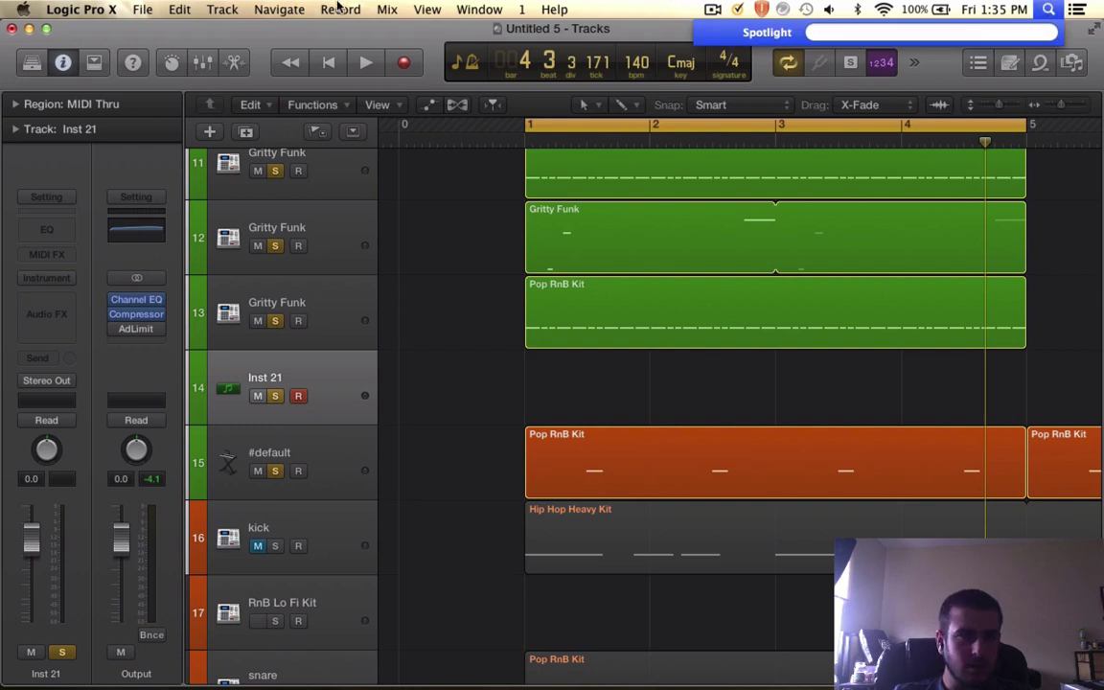
pyautogui.click(272, 30)
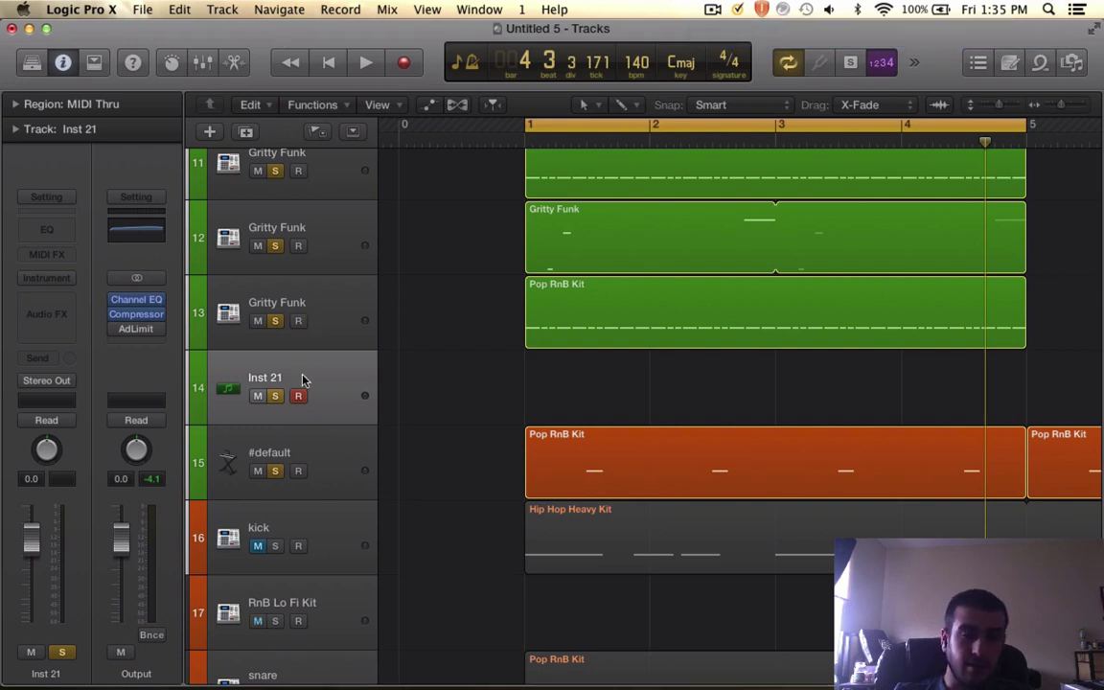
# - Delete the empty Inst 21 track and add a new audio track directly below Gritty Funk track 13
pyautogui.press('super+BackSpace')
pyautogui.click(275, 342)
pyautogui.click(134, 9)
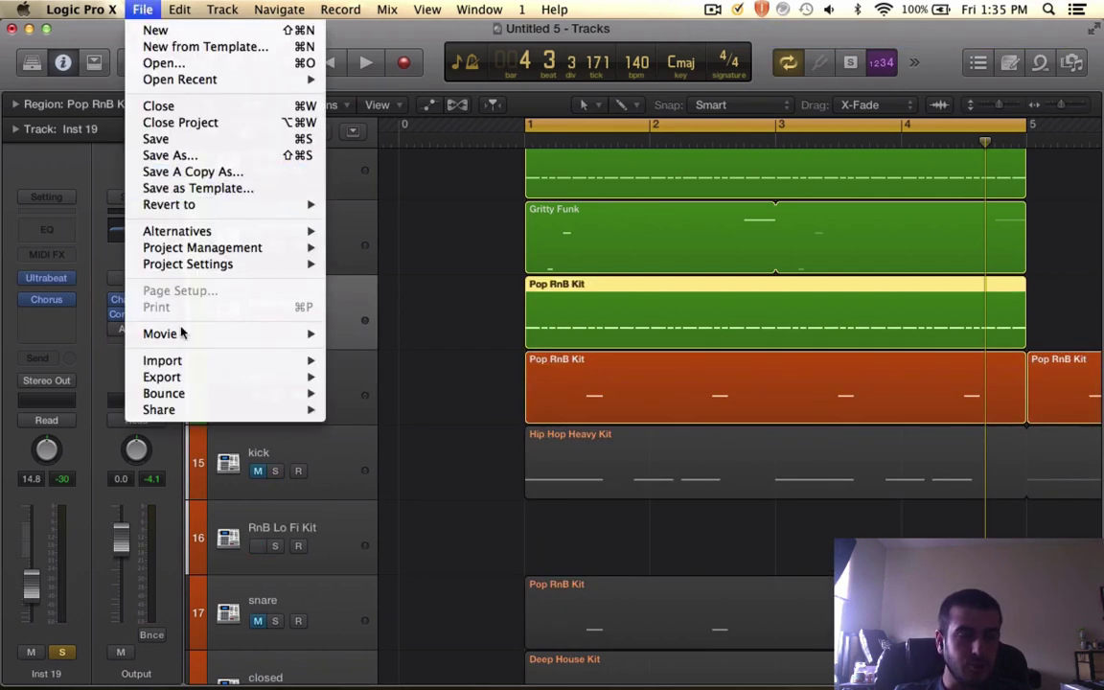
pyautogui.moveTo(221, 10)
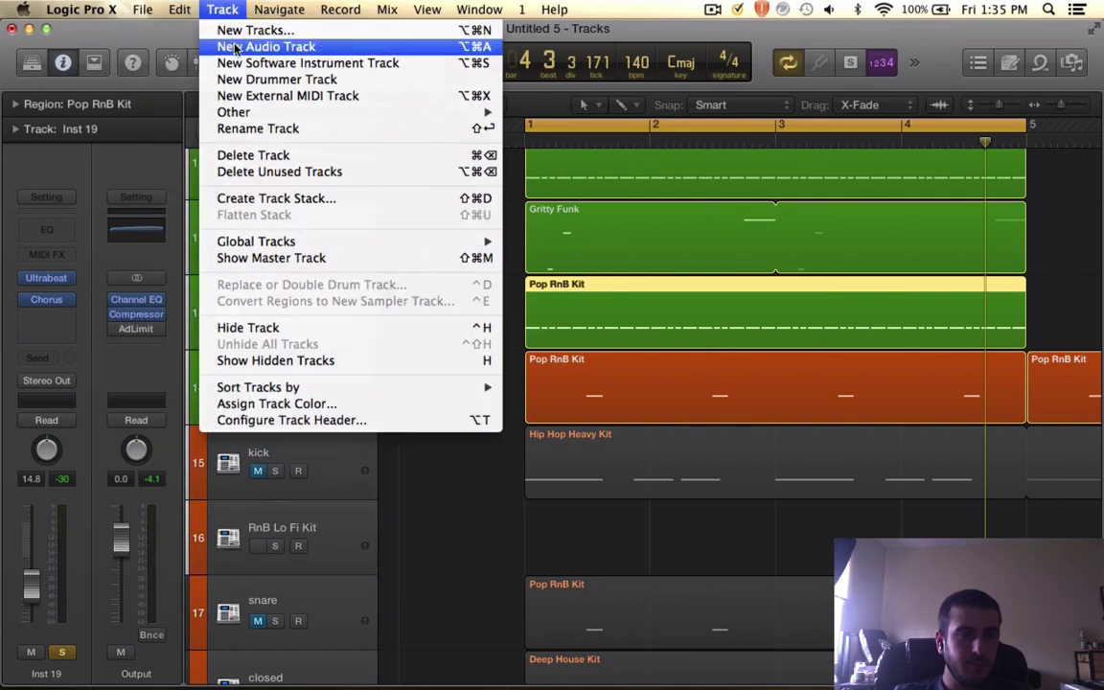
pyautogui.click(240, 46)
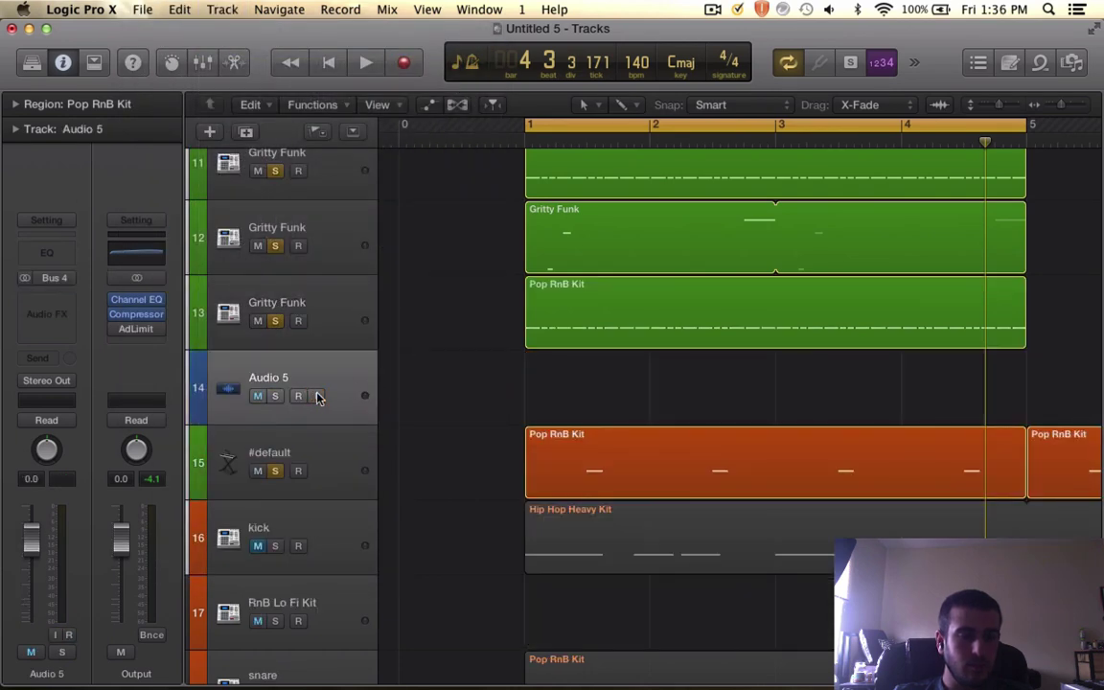
# - Start importing an audio file and browse from the Desktop to the Vengeance Essential sample folder
pyautogui.click(141, 8)
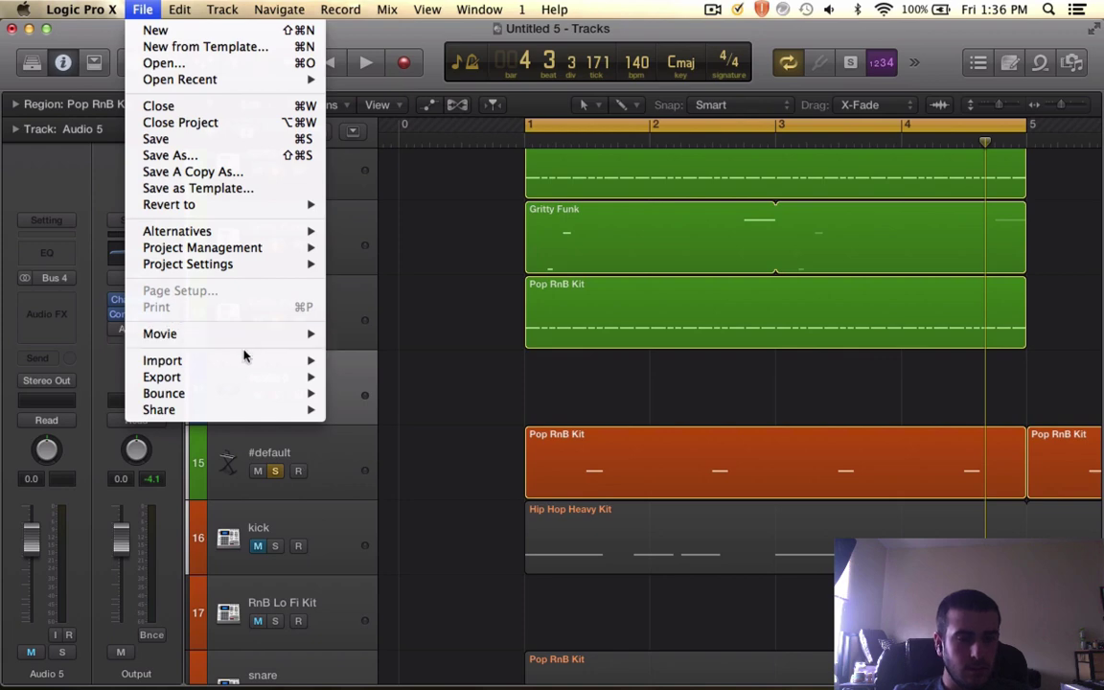
pyautogui.moveTo(246, 360)
pyautogui.click(406, 376)
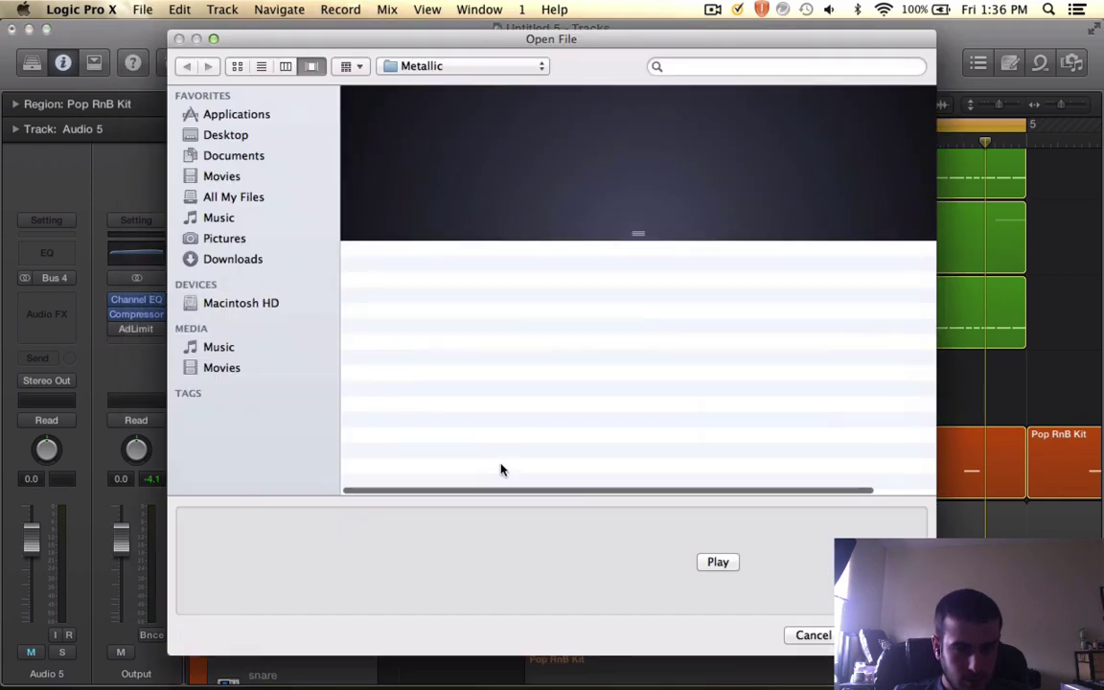
pyautogui.click(475, 67)
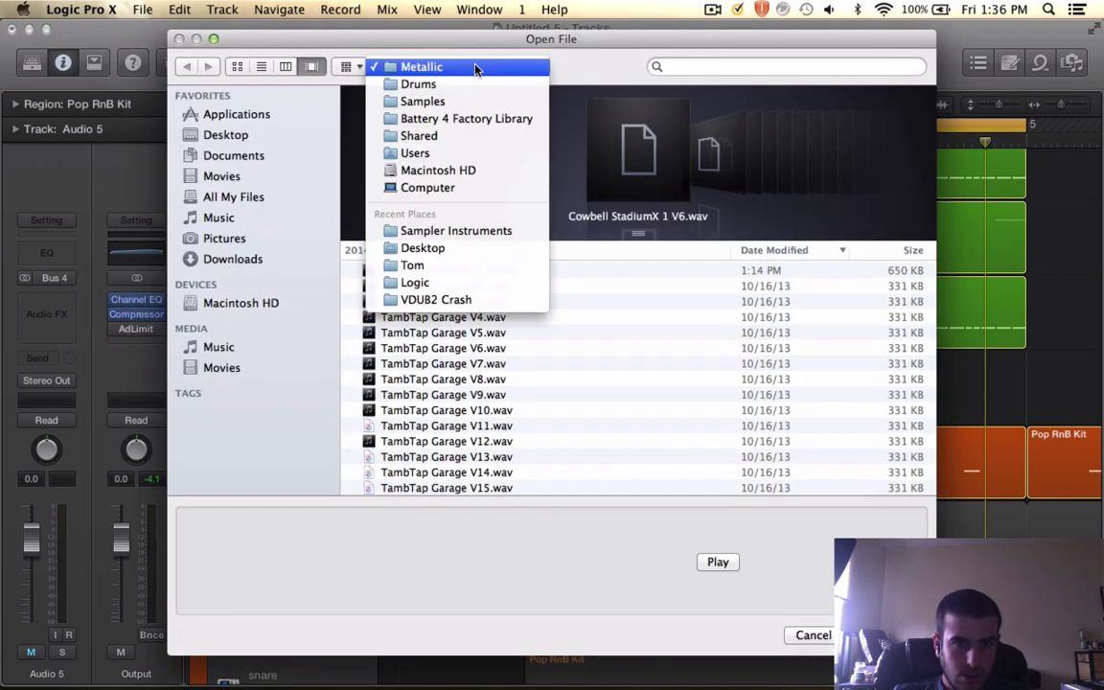
pyautogui.click(449, 365)
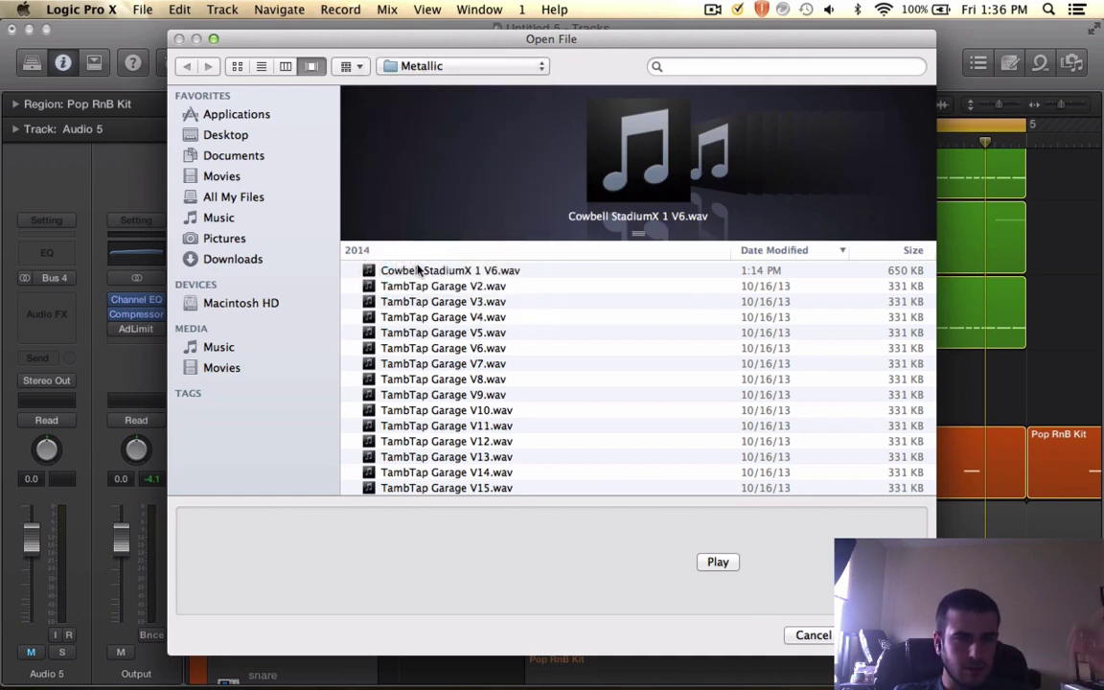
pyautogui.click(254, 136)
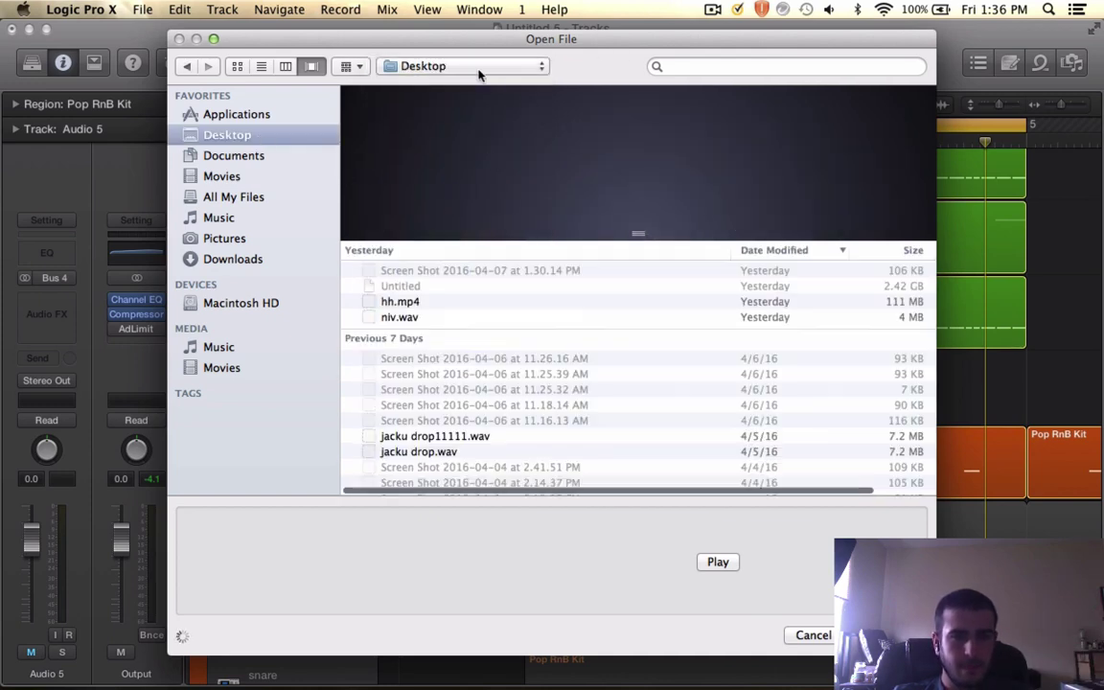
pyautogui.scroll(-15, 461, 412)
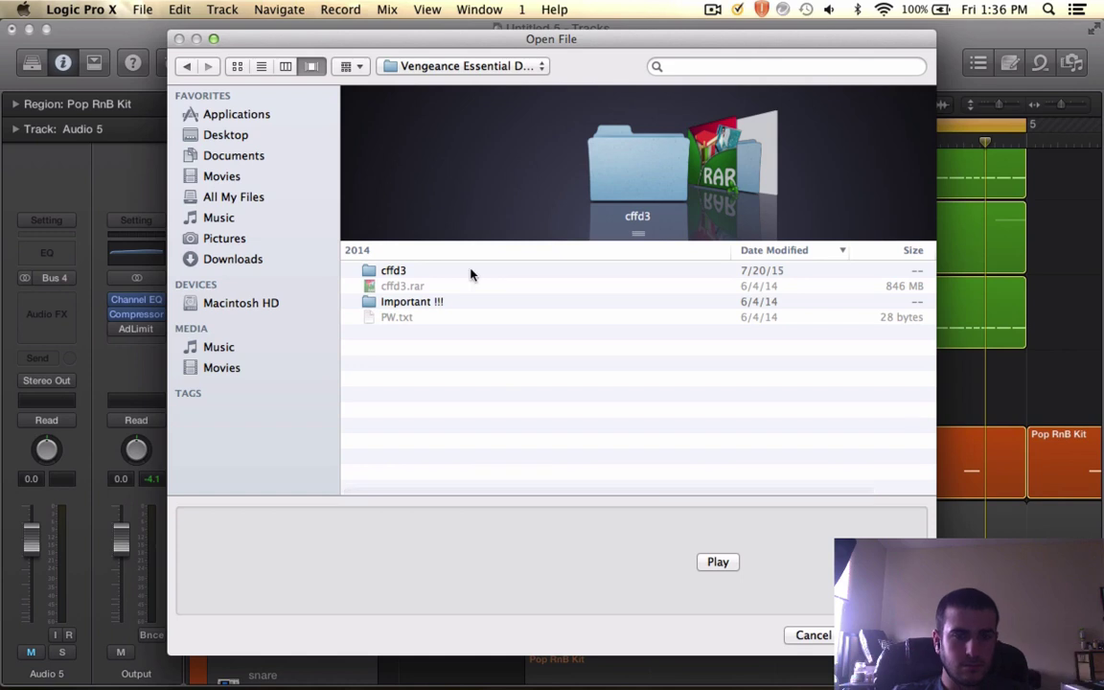
# - Import VDUB2 Crash 01.wav from the cffd3 folder's VDUB2 Cymbals and VDUB2 Crash subfolders onto the Audio 5 track
pyautogui.doubleClick(460, 272)
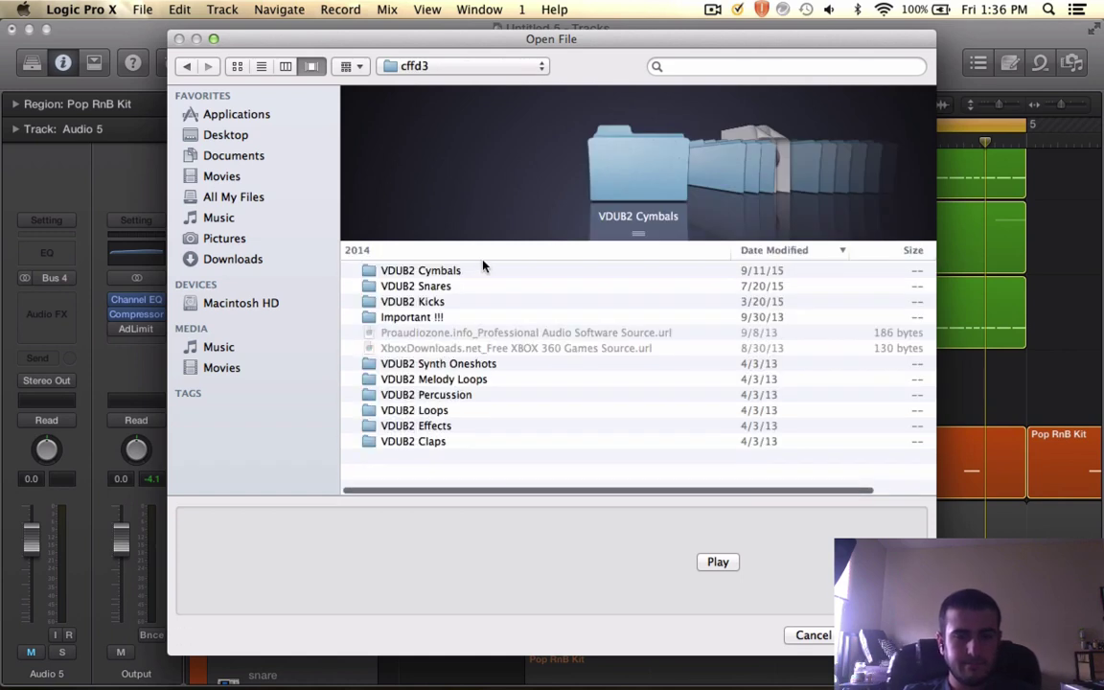
pyautogui.doubleClick(454, 274)
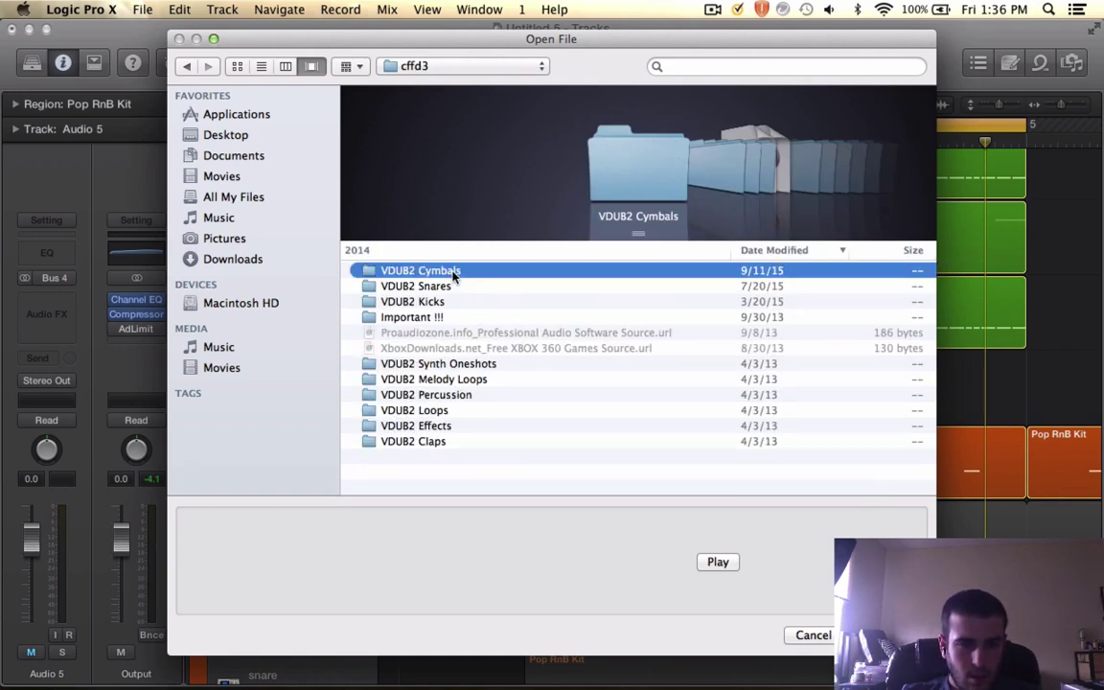
pyautogui.doubleClick(438, 332)
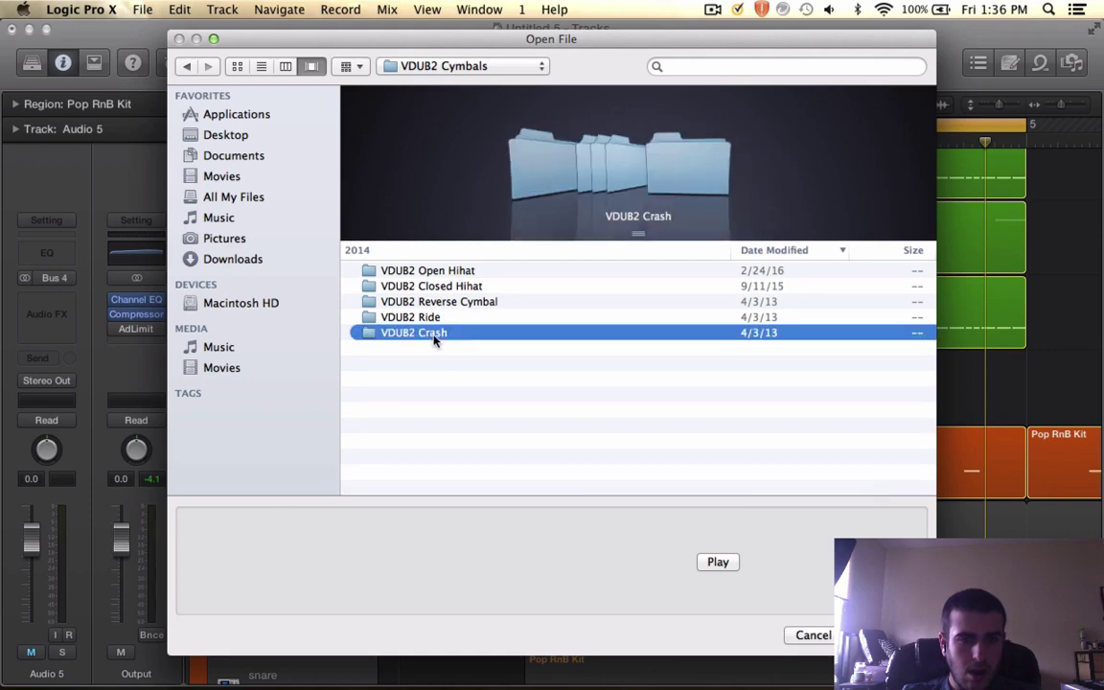
pyautogui.click(437, 271)
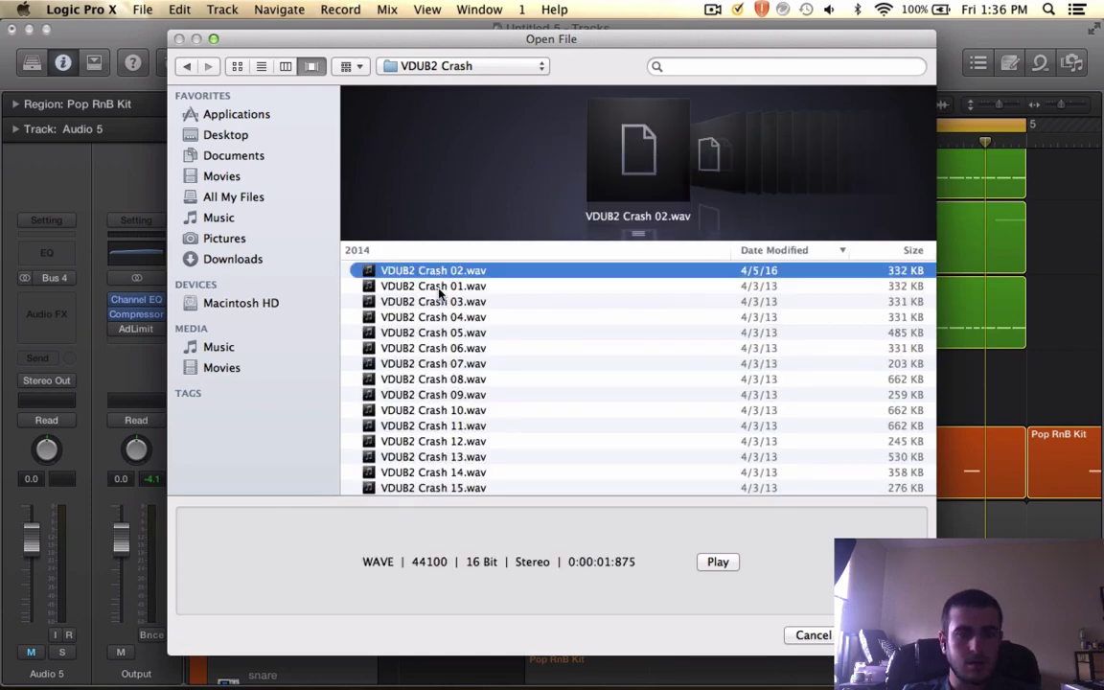
pyautogui.click(431, 285)
pyautogui.press('Return')
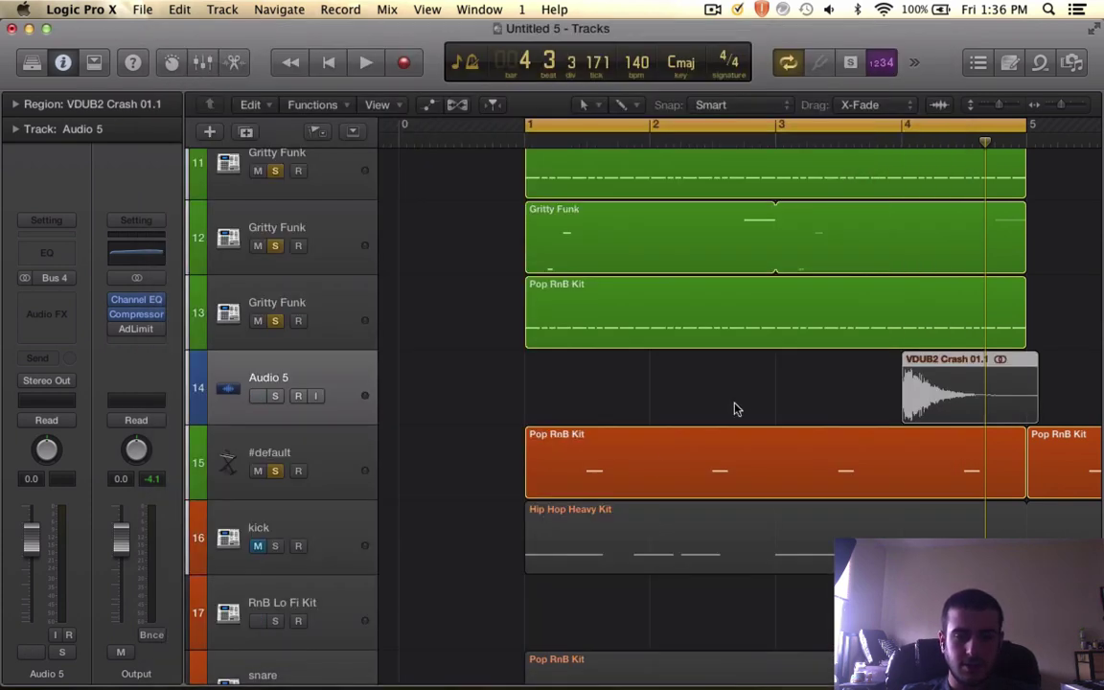
# - Move the VDUB2 Crash 01.1 region to the start of bar 1 and solo the Audio 5 track
pyautogui.moveTo(929, 387); pyautogui.dragTo(552, 388)
pyautogui.click(275, 395)
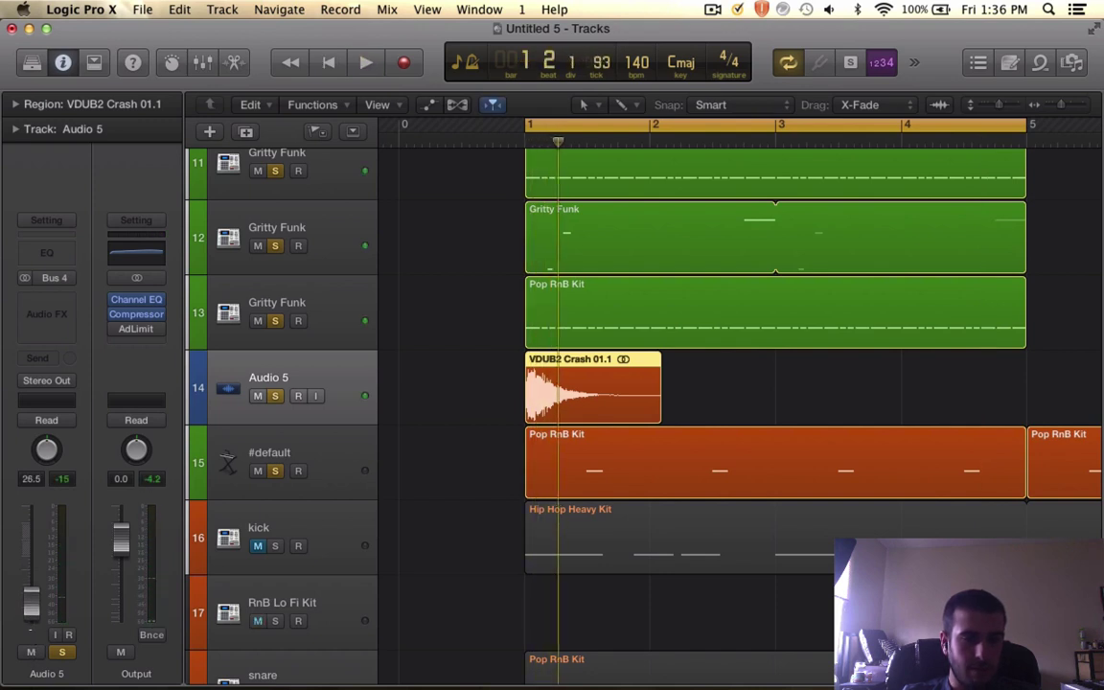
# - Trim the end of the crash region to beat 1.2 so it lasts one beat, and place the playhead at its end
pyautogui.press('super+Right')
pyautogui.press('super+Right')
pyautogui.press('super+Right')
pyautogui.press('super+Right')
pyautogui.press('super+Right')
pyautogui.press('super+Right')
pyautogui.press('super+Right')
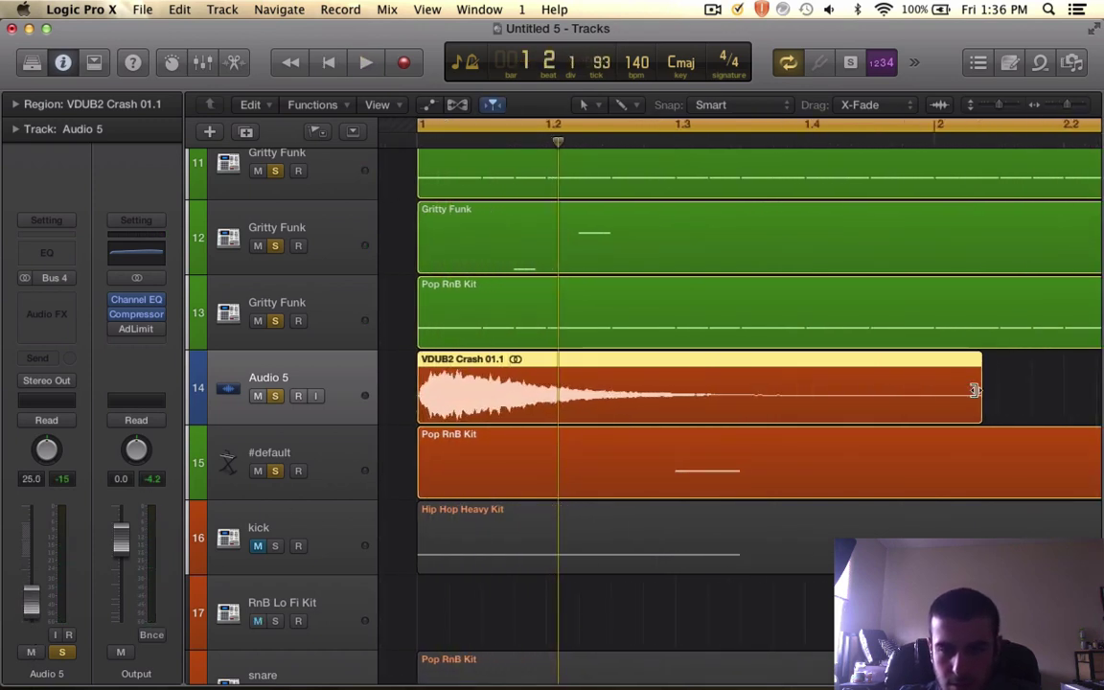
pyautogui.moveTo(975, 390); pyautogui.dragTo(547, 390)
pyautogui.press('super+Right')
pyautogui.press('super+Right')
pyautogui.press('super+Right')
pyautogui.press('super+Right')
pyautogui.press('super+Right')
pyautogui.press('super+Right')
pyautogui.press('super+Right')
pyautogui.press('super+Right')
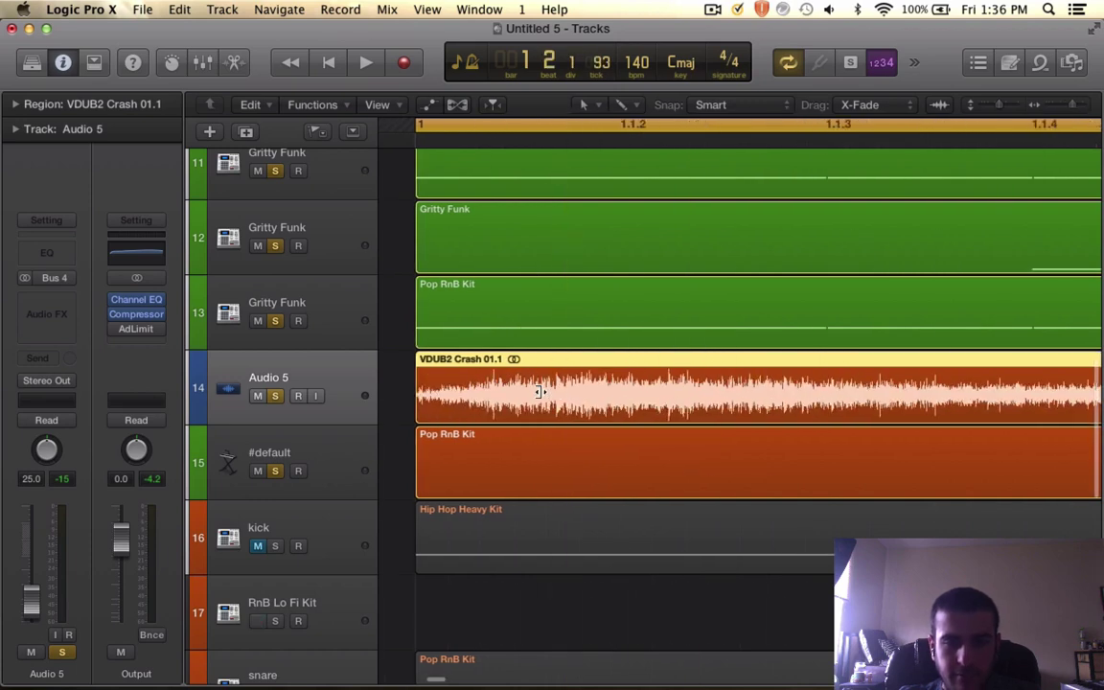
pyautogui.hscroll(6, 540, 391)
pyautogui.click(674, 145)
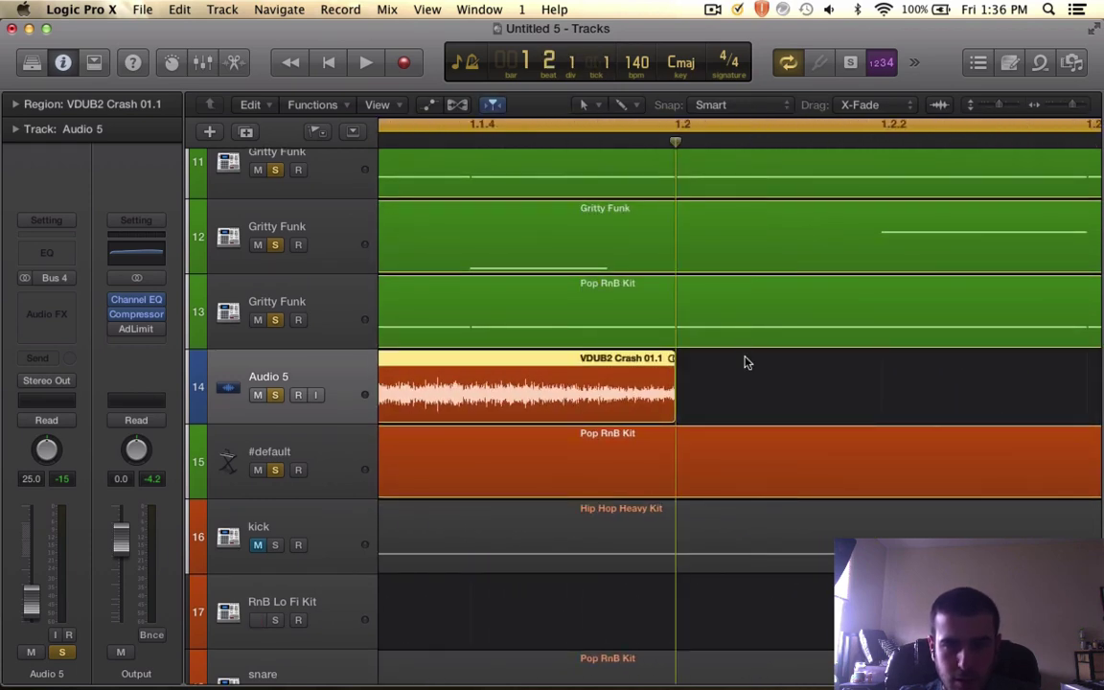
# - Loop the one-beat crash region up to bar 5 and play the beat with it
pyautogui.press('super+Right')
pyautogui.press('super+Right')
pyautogui.press('super+Right')
pyautogui.press('super+Right')
pyautogui.press('super+Right')
pyautogui.press('super+Right')
pyautogui.press('super+Right')
pyautogui.press('super+Right')
pyautogui.press('super+Right')
pyautogui.press('super+Right')
pyautogui.press('super+Left')
pyautogui.press('super+Left')
pyautogui.press('super+Left')
pyautogui.press('super+Left')
pyautogui.press('super+Left')
pyautogui.press('super+Left')
pyautogui.press('super+Left')
pyautogui.press('super+Left')
pyautogui.press('super+Left')
pyautogui.press('super+Left')
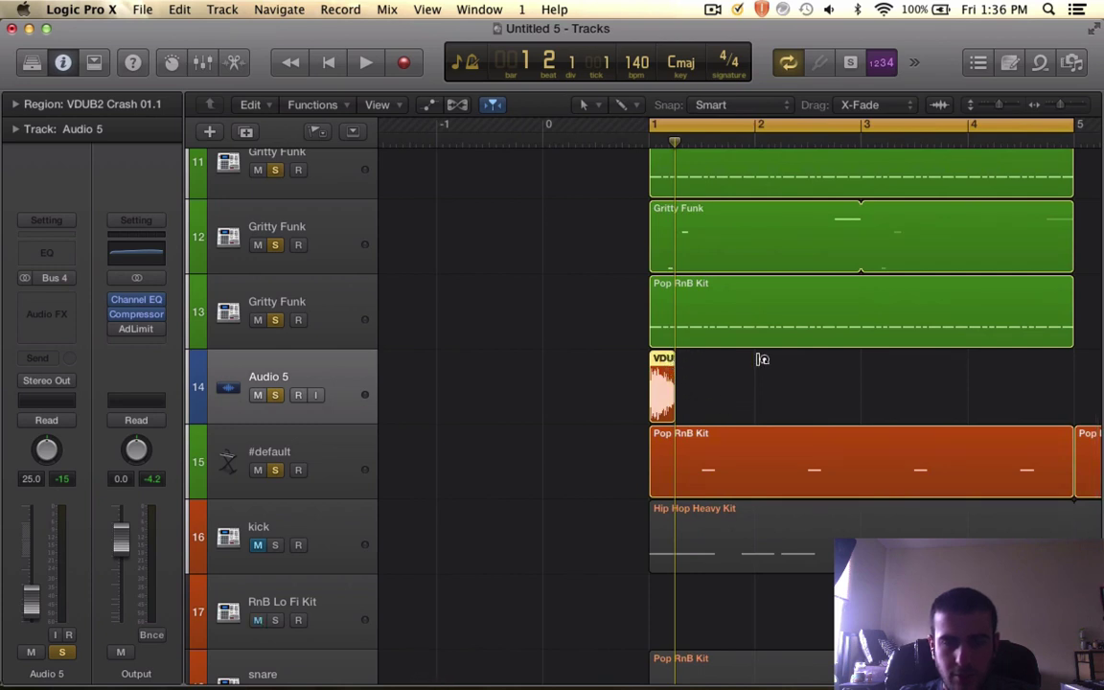
pyautogui.moveTo(761, 359); pyautogui.dragTo(1074, 361)
pyautogui.hscroll(3, 993, 415)
pyautogui.press('space')
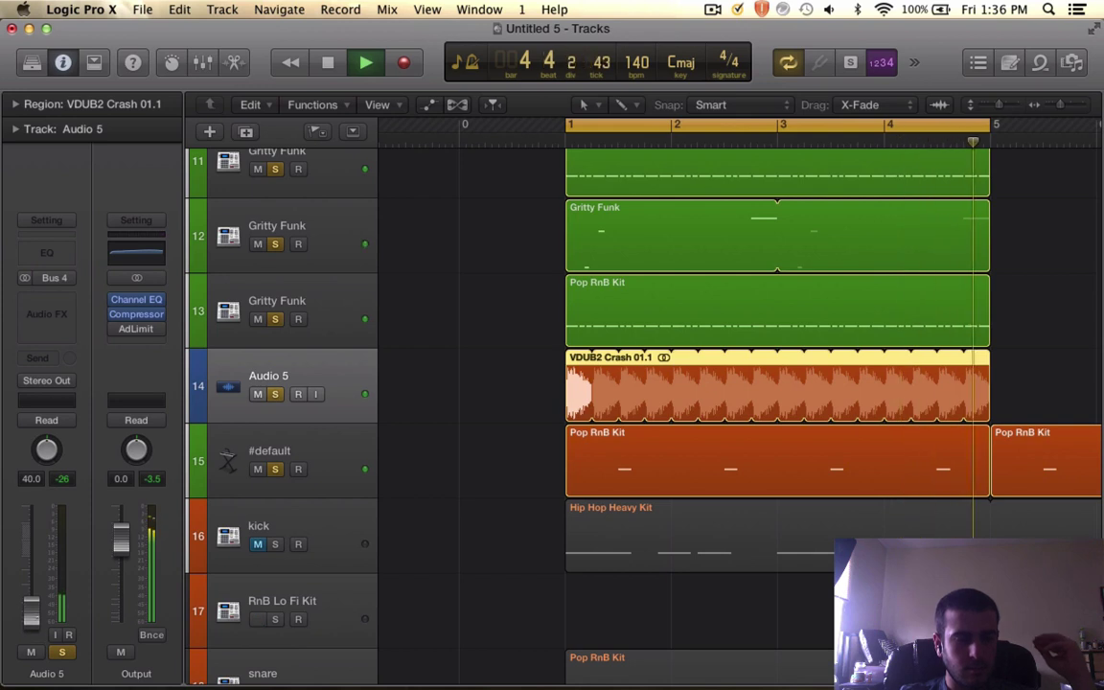
# - Insert a stereo Compressor as an audio effect on the crash track, Audio 5
pyautogui.click(54, 305)
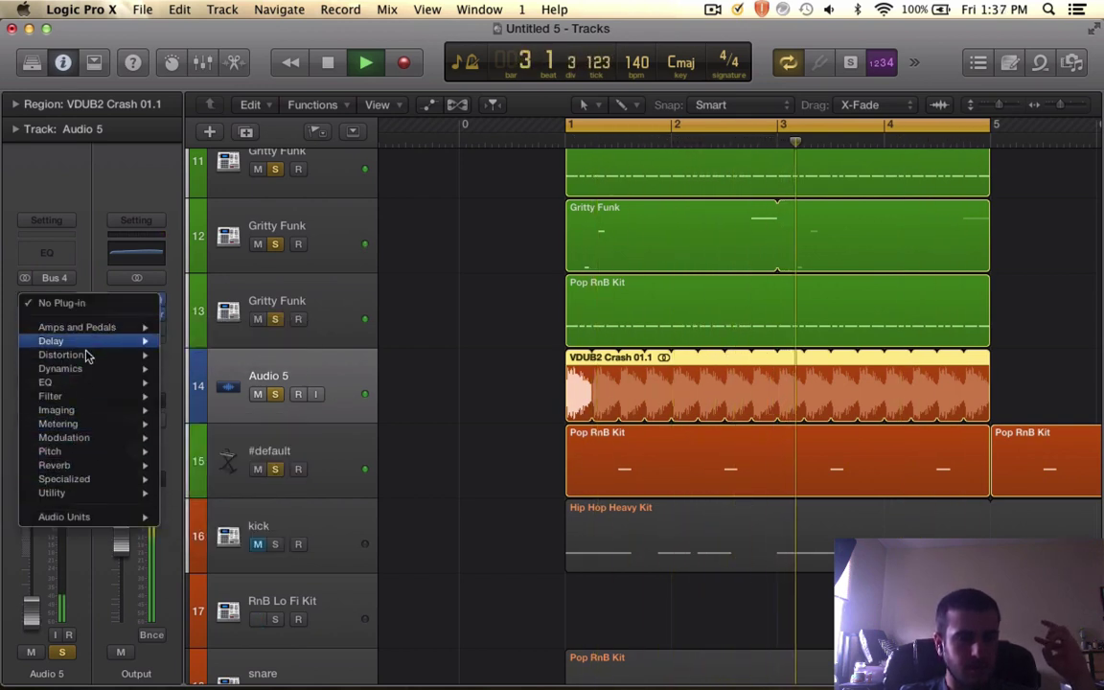
pyautogui.moveTo(115, 369)
pyautogui.moveTo(287, 382)
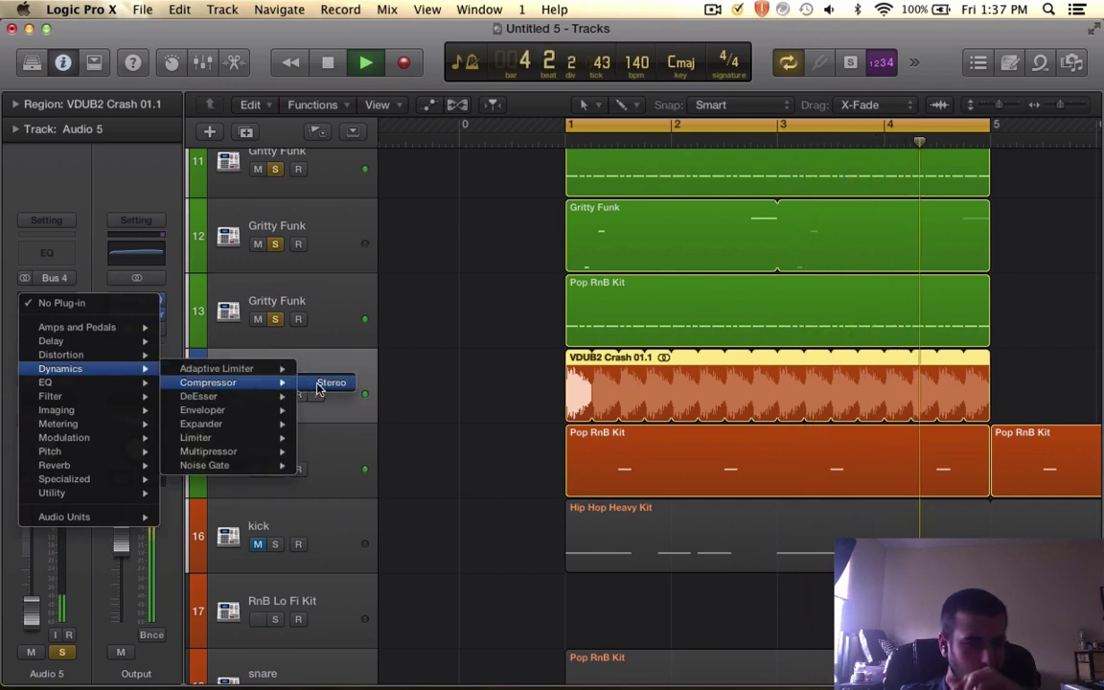
pyautogui.click(326, 382)
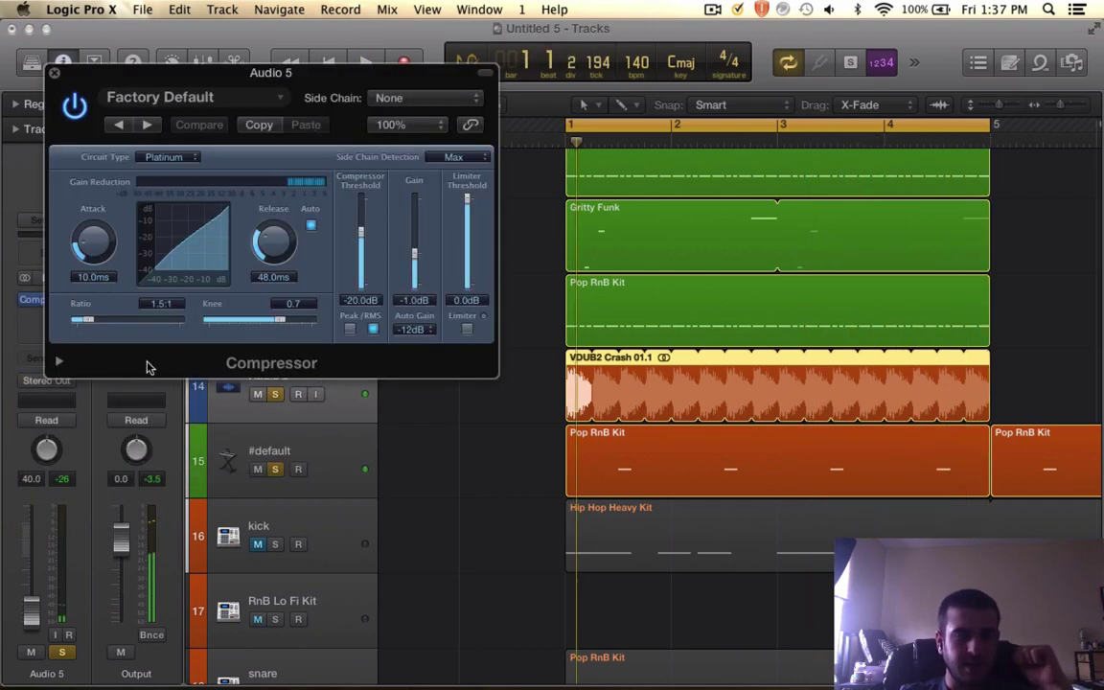
# - Set the compressor to a 4.1:1 ratio, 0 ms attack, -26.5 dB threshold and -0.5 dB gain, close it and stop playback
pyautogui.moveTo(93, 325); pyautogui.dragTo(119, 323)
pyautogui.moveTo(106, 237); pyautogui.dragTo(103, 263)
pyautogui.moveTo(360, 234); pyautogui.dragTo(414, 257)
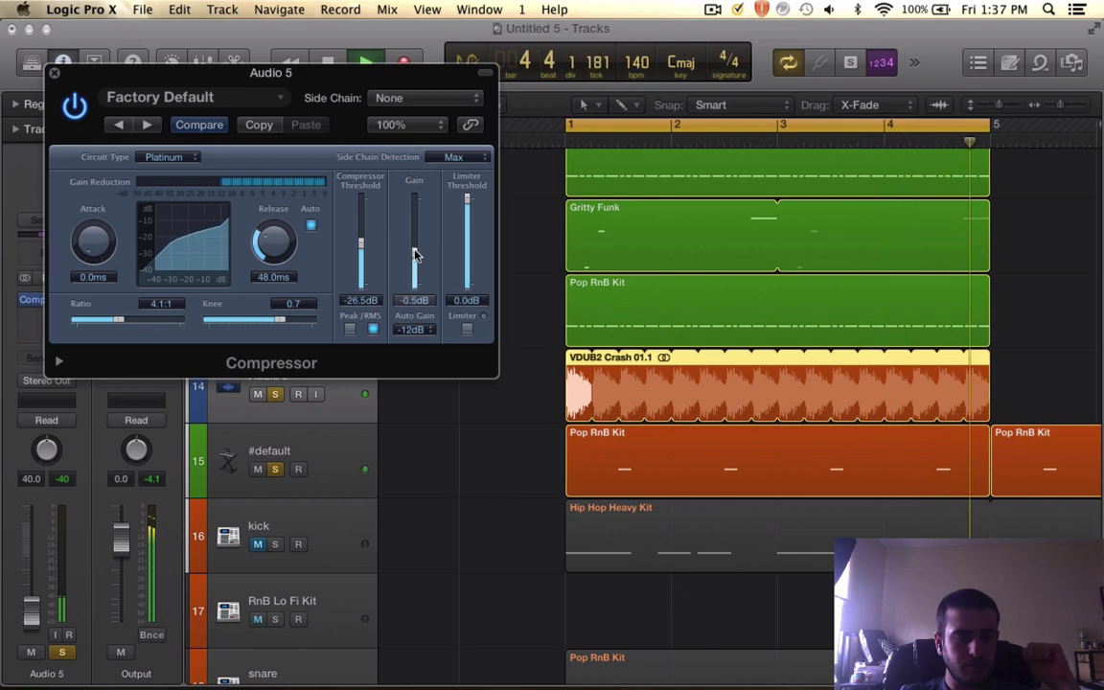
pyautogui.click(55, 73)
pyautogui.scroll(4, 672, 411)
pyautogui.press('space')
# - Add another new audio track directly below the looped crash track, Audio 5
pyautogui.scroll(5, 672, 411)
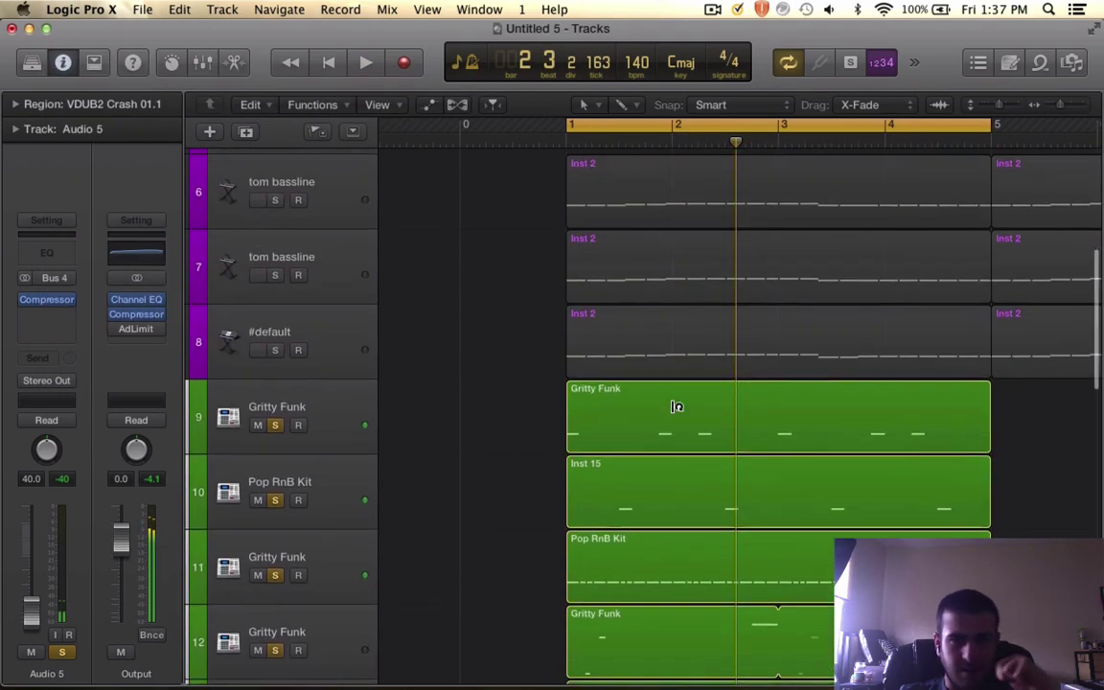
pyautogui.scroll(-5, 675, 408)
pyautogui.scroll(-3, 674, 407)
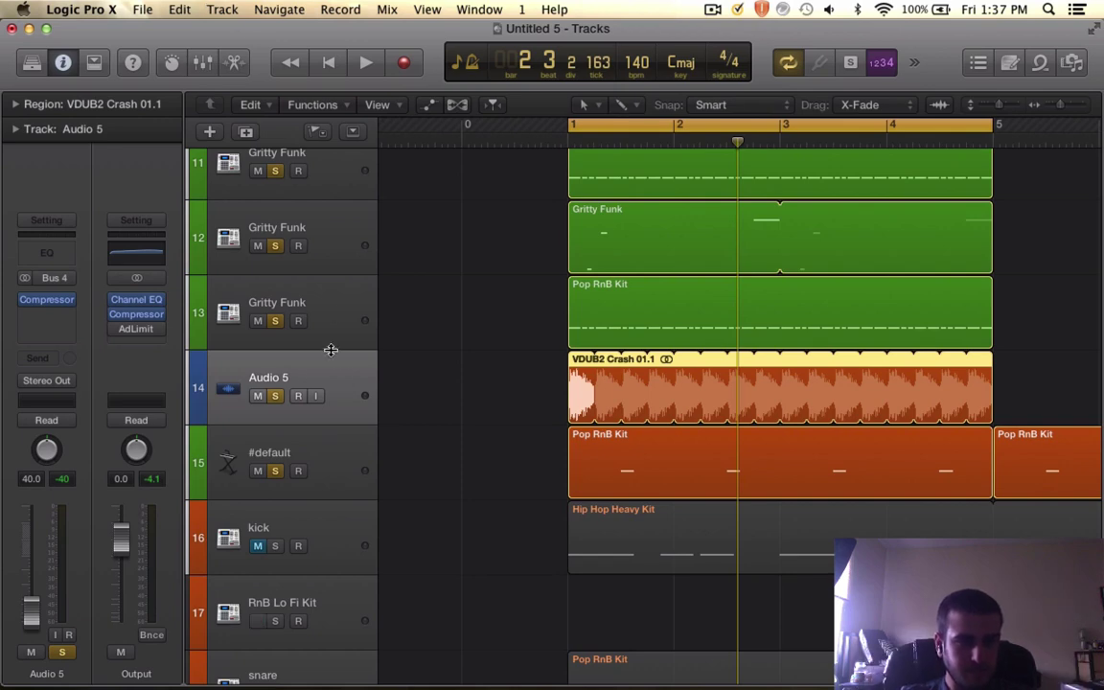
pyautogui.click(222, 9)
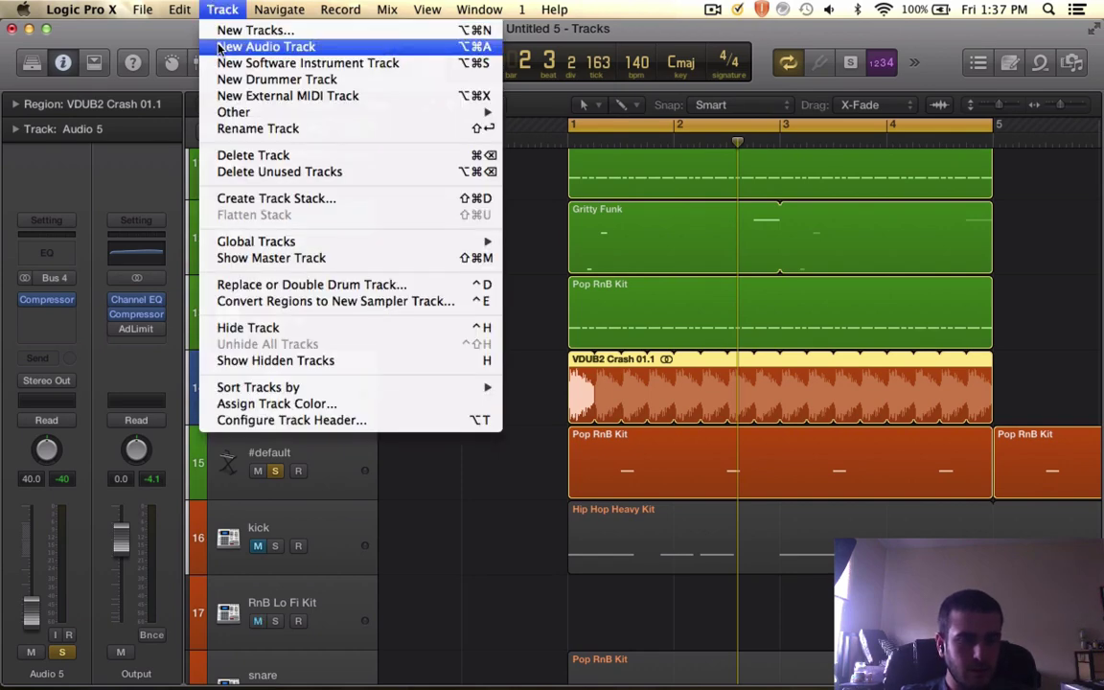
pyautogui.click(222, 45)
# - Play the loop with the crash layer, stop it, and turn off record enable and input monitoring on Audio 7
pyautogui.click(575, 401)
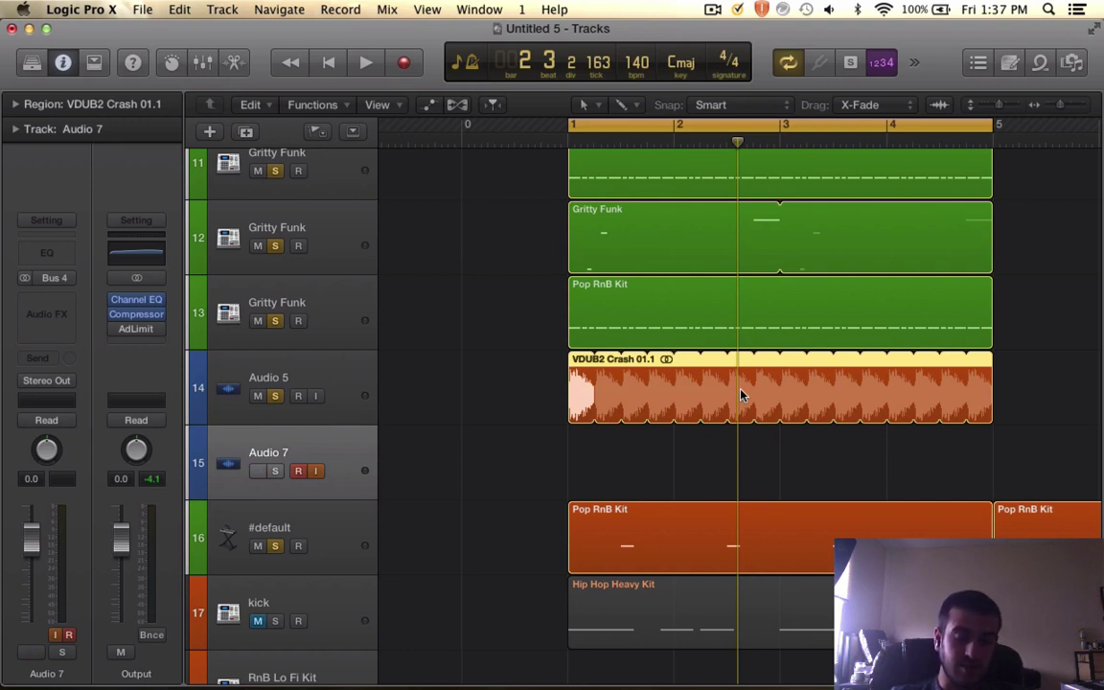
pyautogui.press('Return')
pyautogui.press('space')
pyautogui.hotkey('ctrl', 'm')
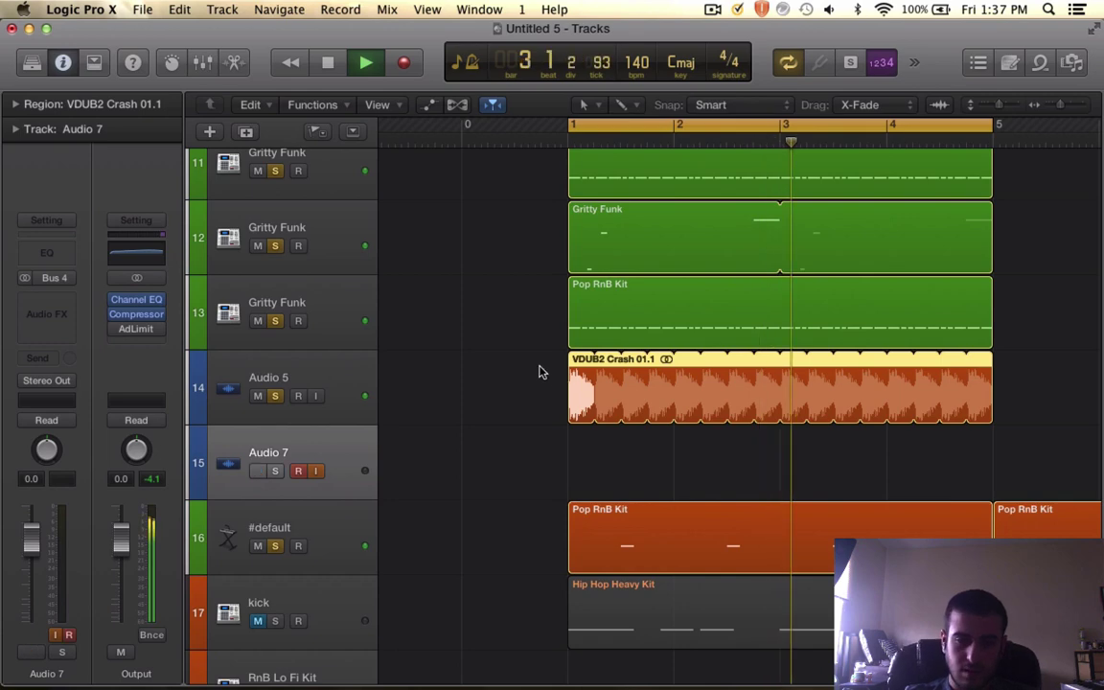
pyautogui.press('space')
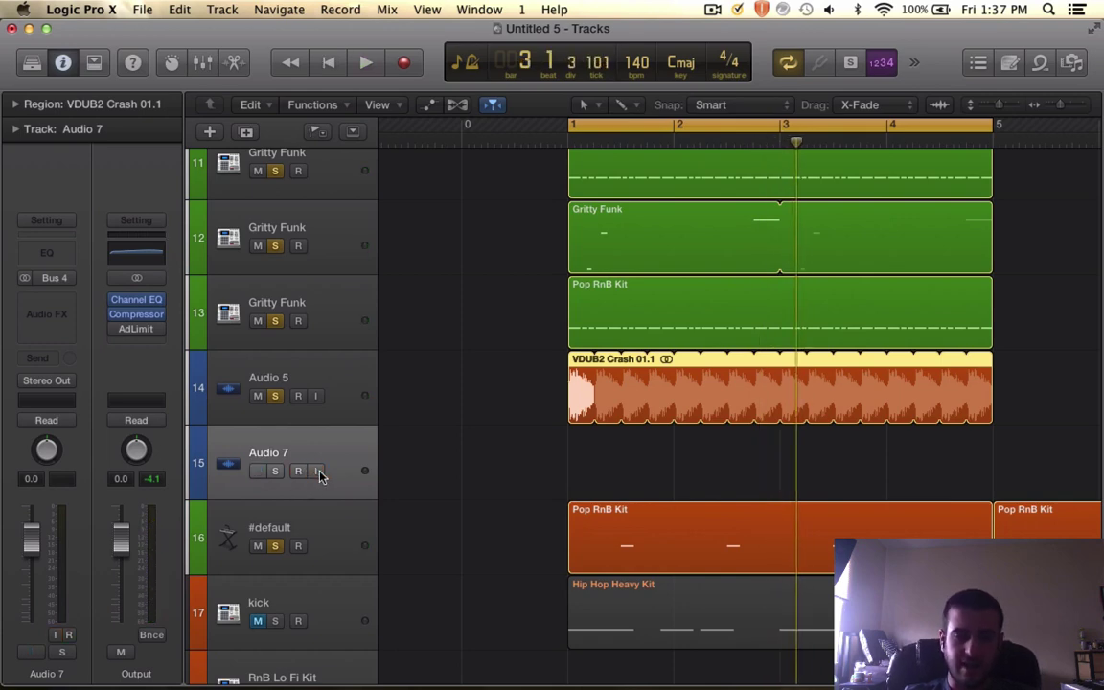
pyautogui.click(323, 453)
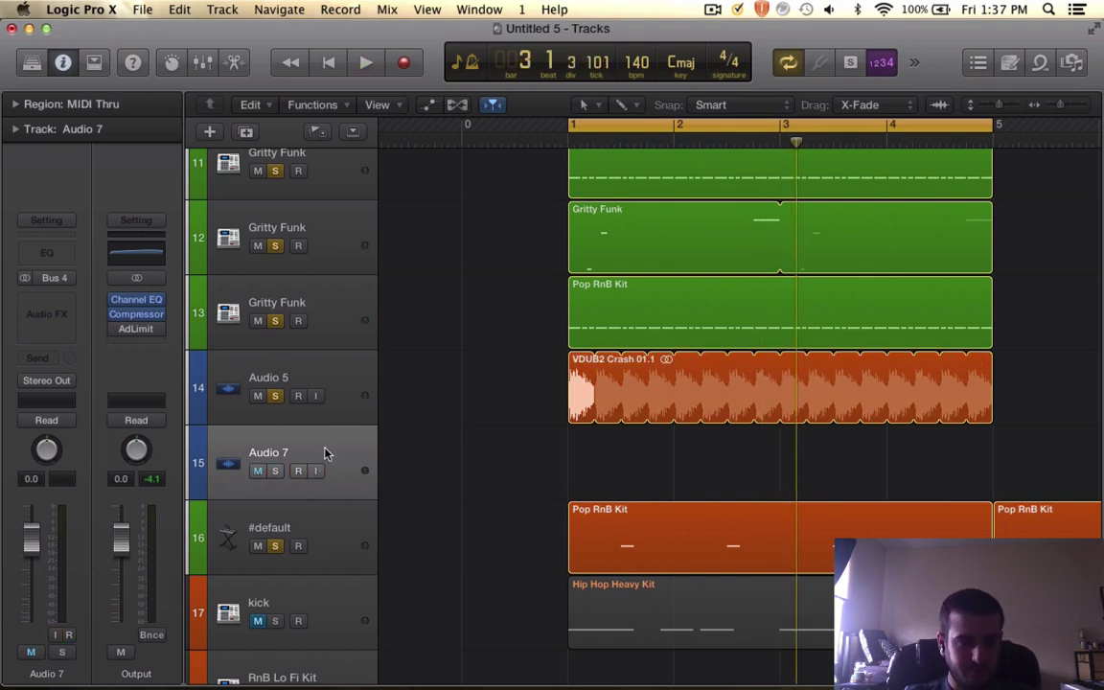
# - Solo Audio 7, search the file browser for "clap" and import Clap 707.wav onto the track
pyautogui.click(597, 467)
pyautogui.click(814, 634)
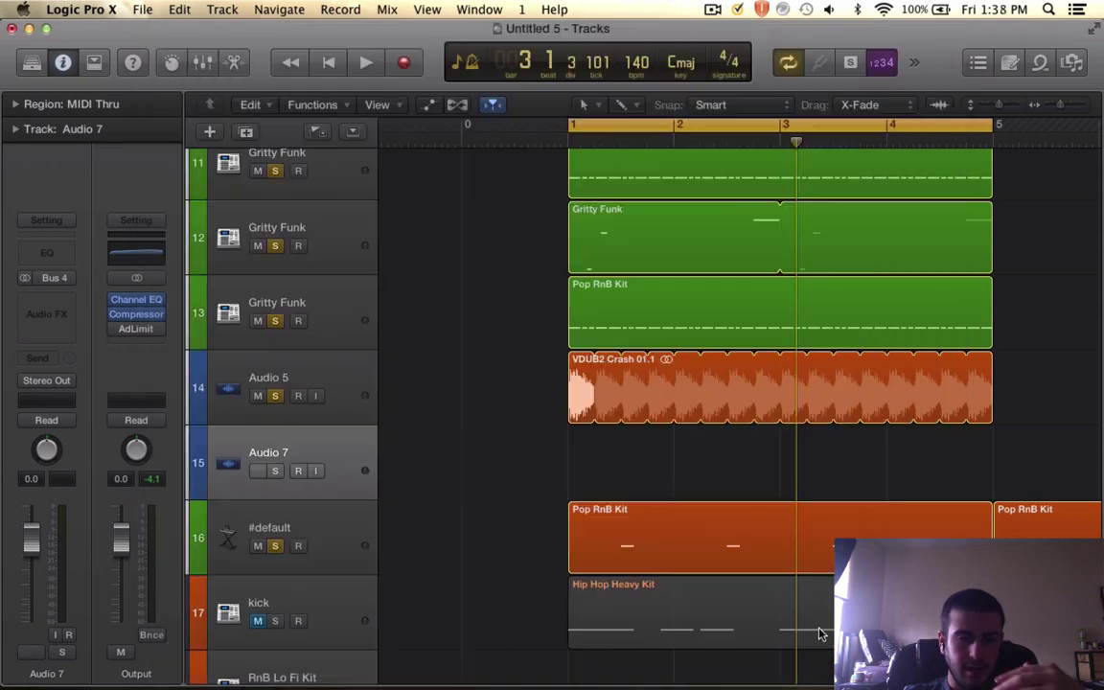
pyautogui.click(738, 386)
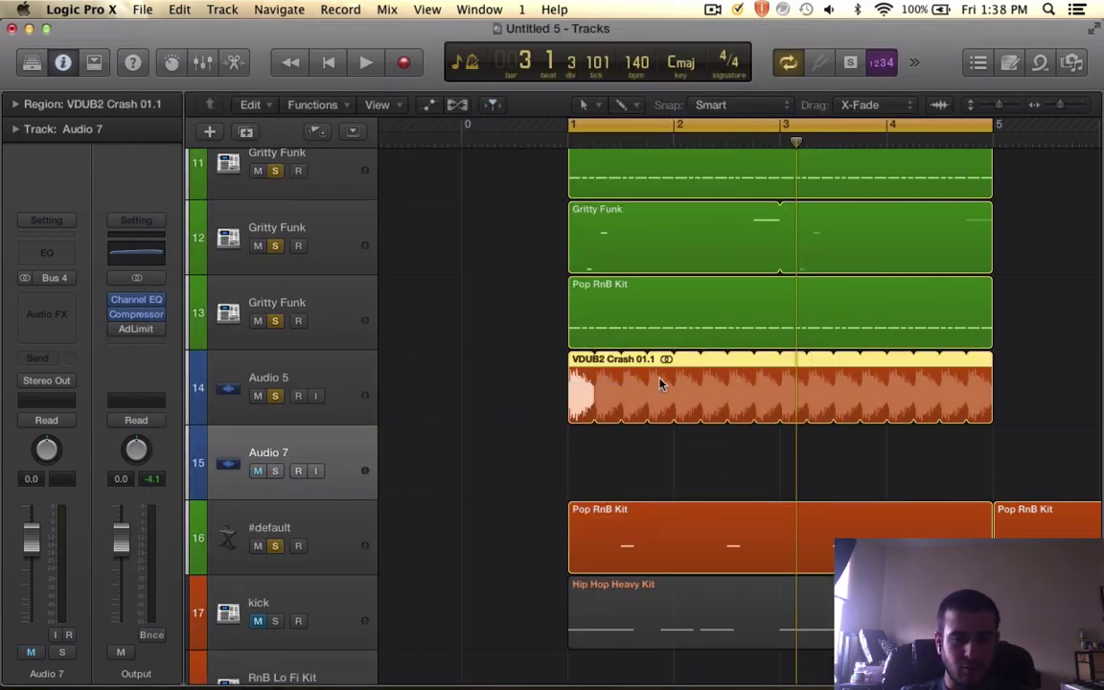
pyautogui.click(354, 425)
pyautogui.click(134, 9)
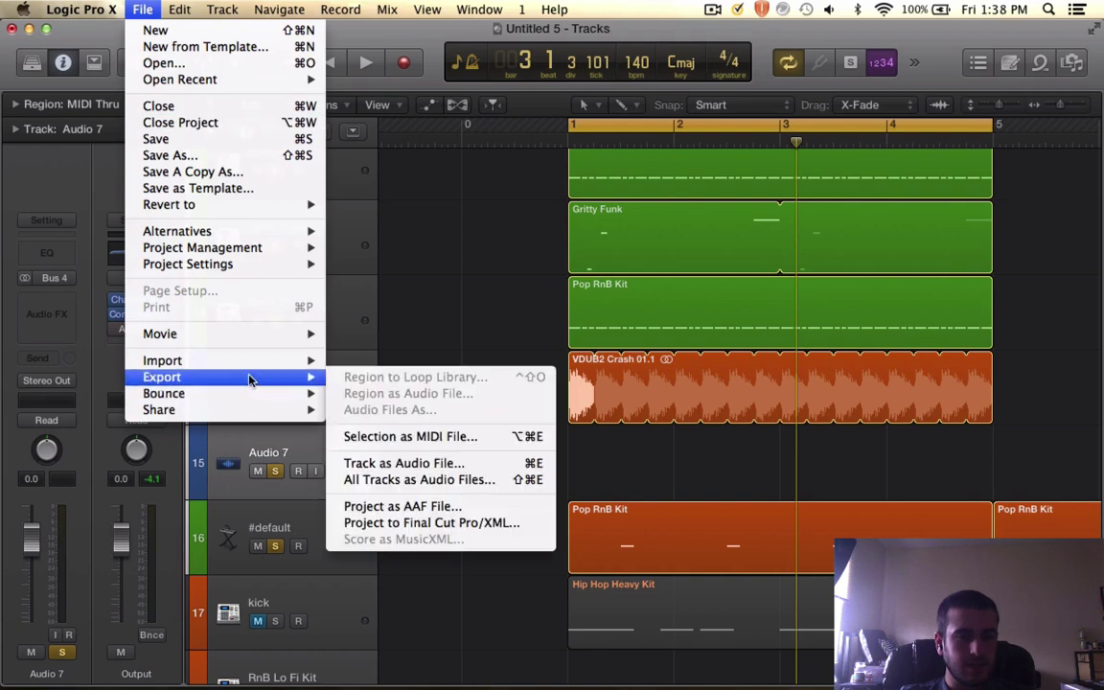
pyautogui.moveTo(256, 362)
pyautogui.click(357, 383)
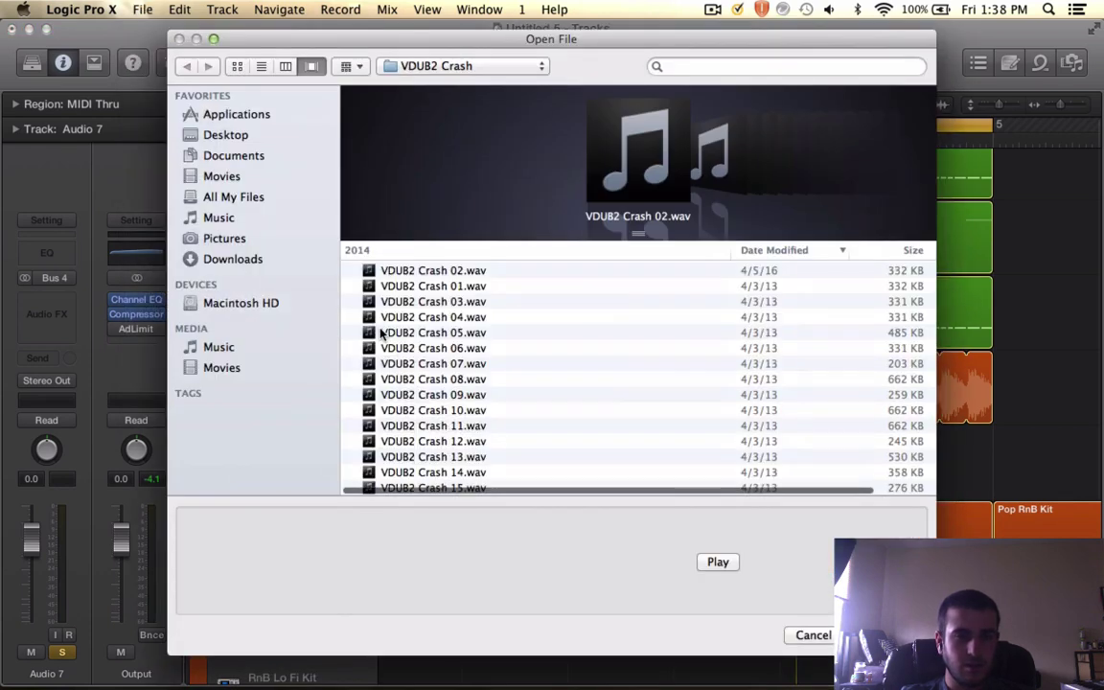
pyautogui.click(713, 64)
pyautogui.write('clap')
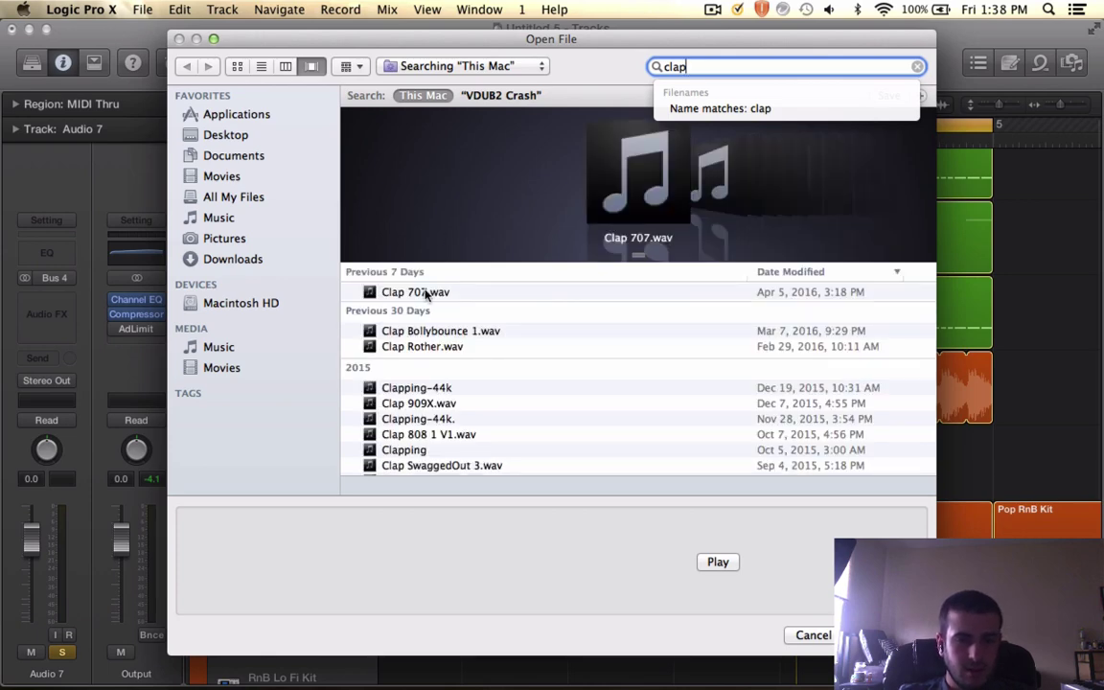
pyautogui.click(422, 292)
pyautogui.press('Return')
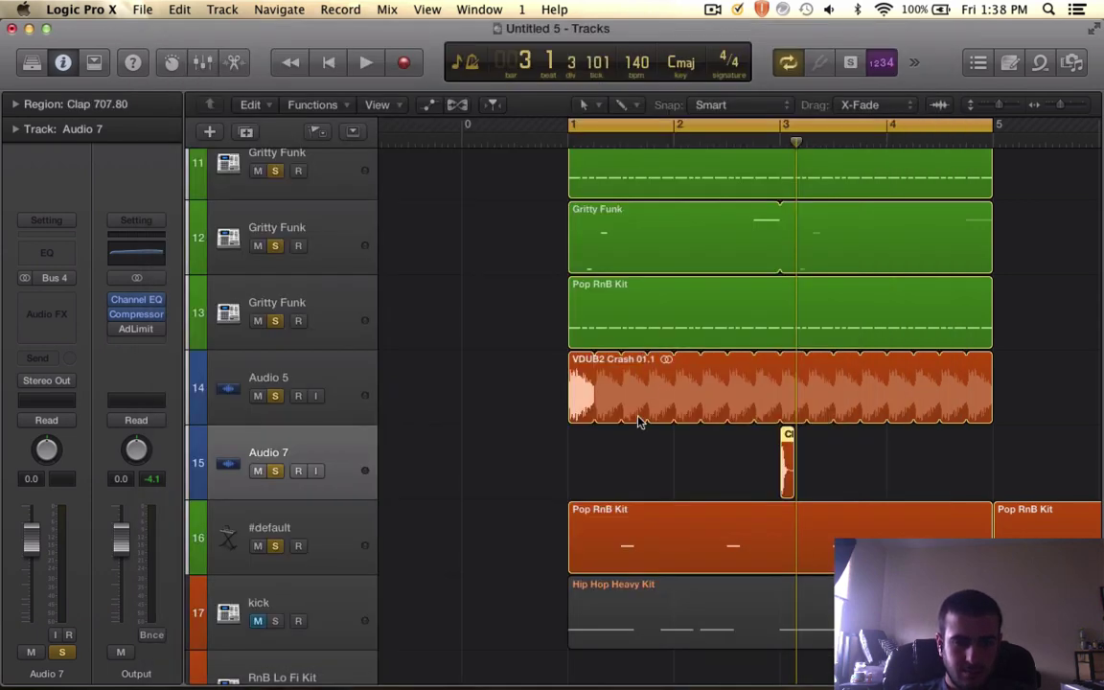
# - Move the clap region to the start of bar 1 on Audio 7 and lower the track's volume to -15.8 dB
pyautogui.moveTo(788, 469); pyautogui.dragTo(503, 469)
pyautogui.scroll(5, 613, 469)
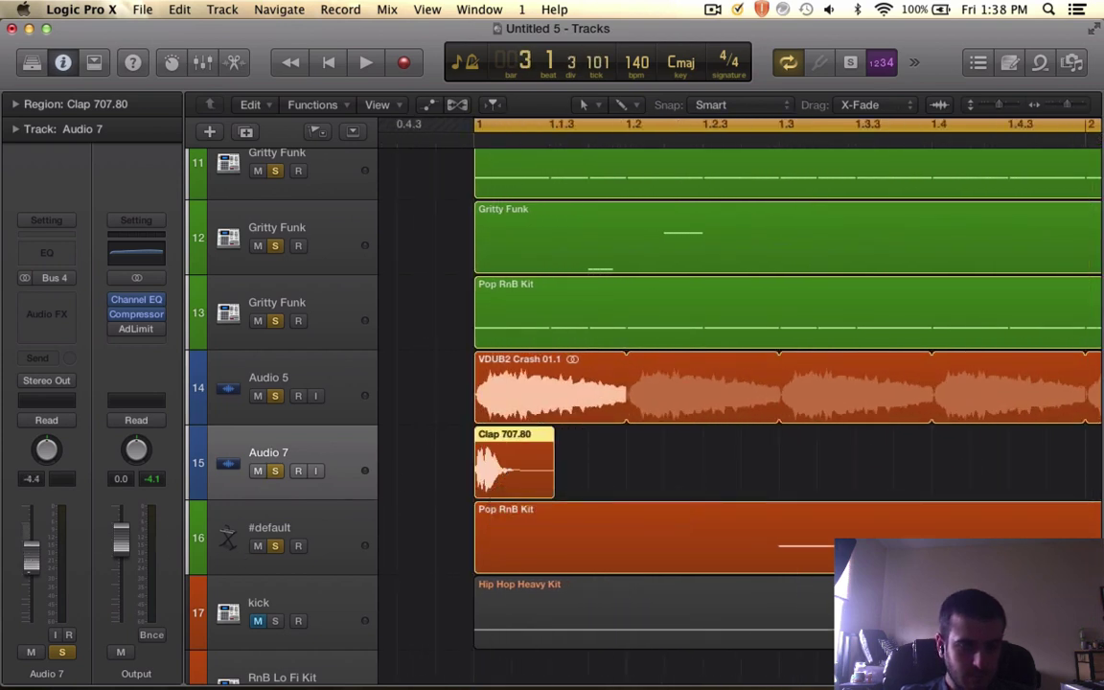
pyautogui.scroll(10, 592, 501)
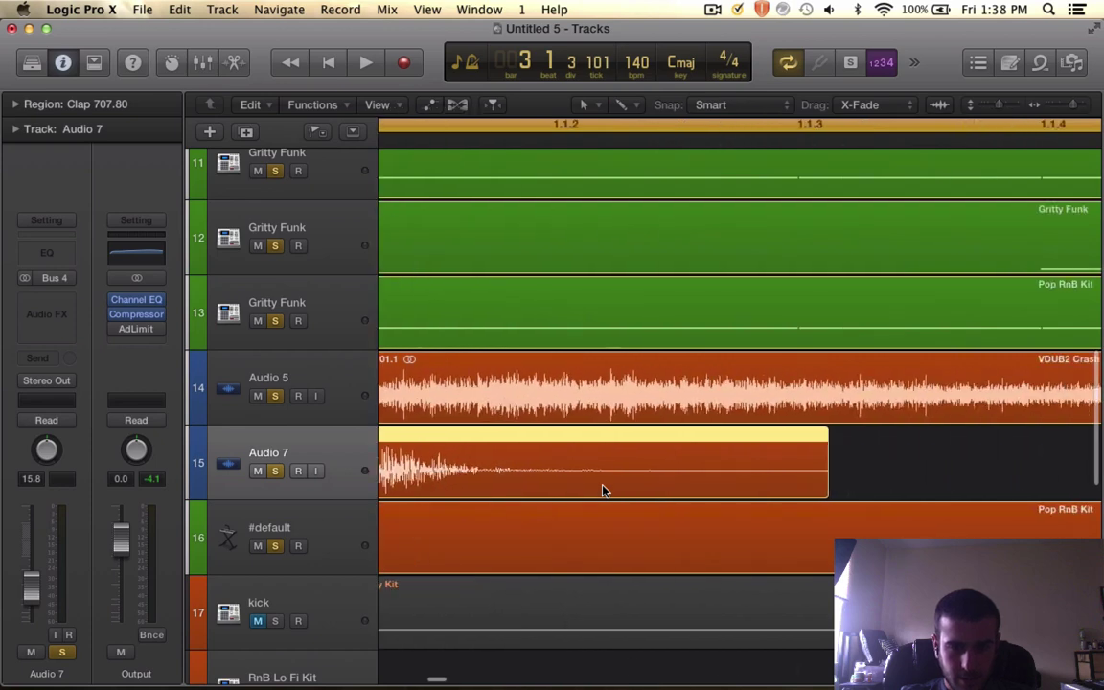
pyautogui.scroll(-10, 623, 477)
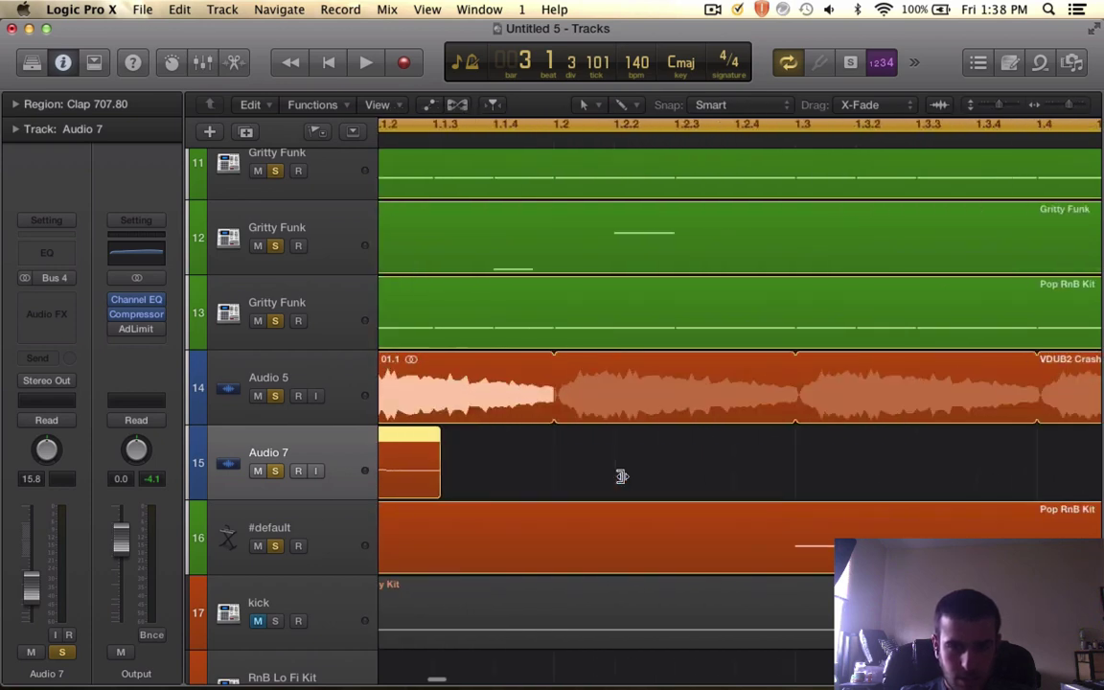
# - Repeat the clap region once and place the copy on beat 2 of bar 1
pyautogui.moveTo(657, 477); pyautogui.dragTo(742, 470)
pyautogui.press('super+r')
pyautogui.click(666, 285)
# - Repeat both clap regions and move the copied pair to beats 3 and 4 of bar 1
pyautogui.moveTo(796, 463); pyautogui.dragTo(552, 463)
pyautogui.scroll(-10, 551, 462)
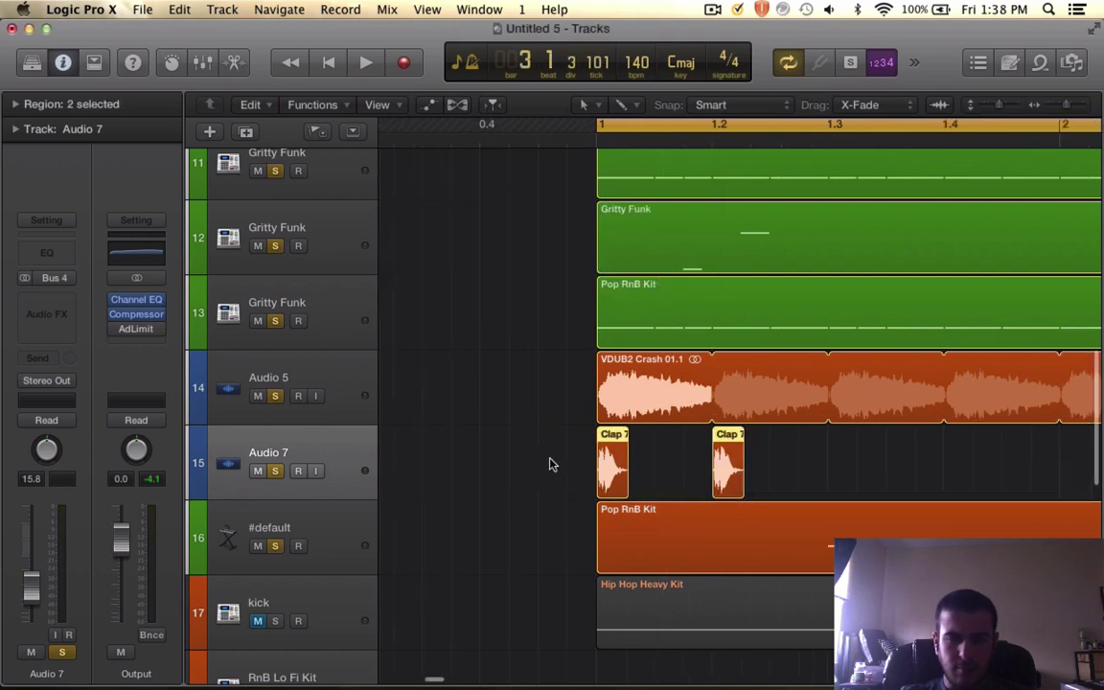
pyautogui.press('super+r')
pyautogui.click(673, 286)
pyautogui.scroll(10, 660, 450)
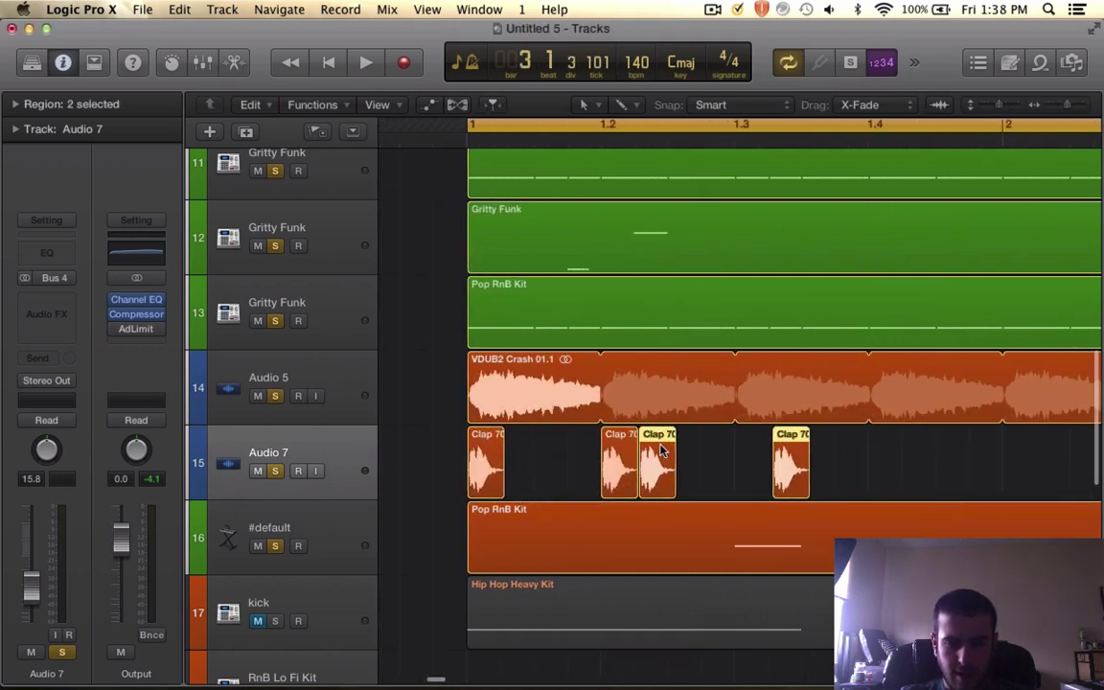
pyautogui.moveTo(661, 462); pyautogui.dragTo(755, 460)
# - Repeat the four clap regions of bar 1 and move the copies to start at bar 2
pyautogui.scroll(-10, 792, 471)
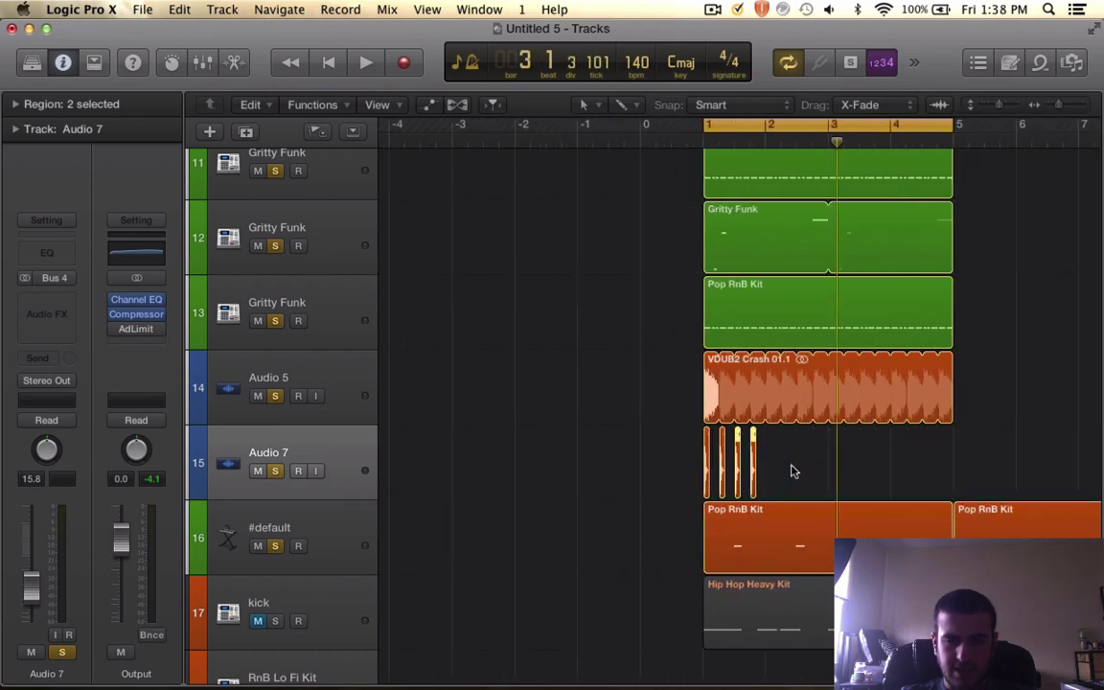
pyautogui.hscroll(2, 611, 470)
pyautogui.press('super+r')
pyautogui.click(667, 286)
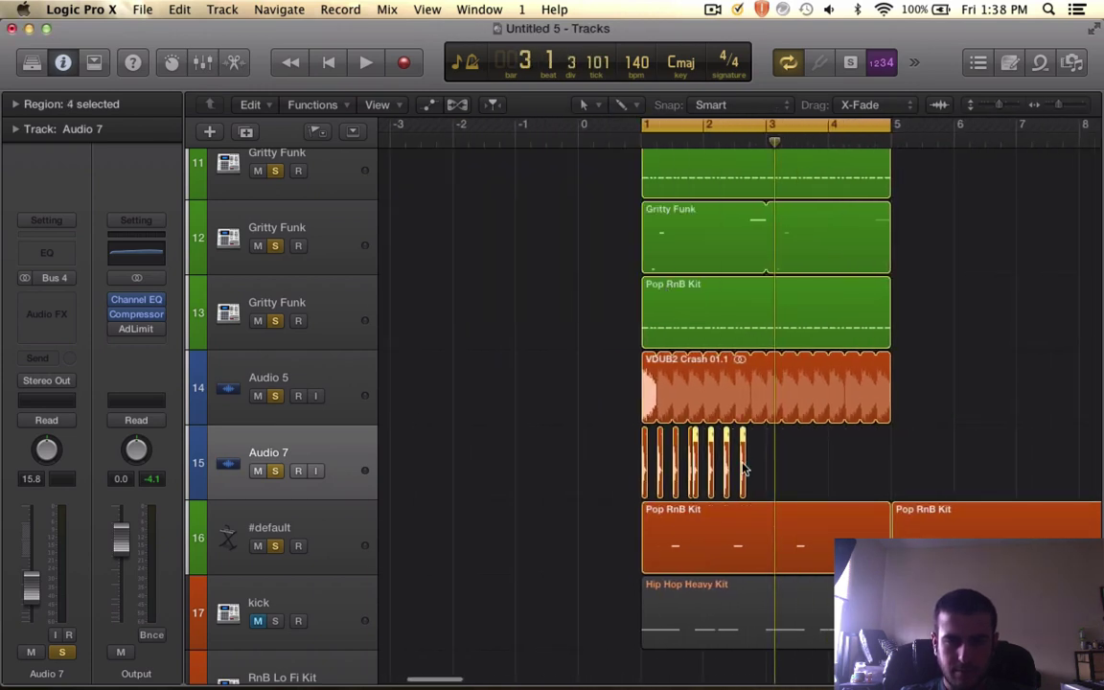
pyautogui.scroll(10, 738, 456)
pyautogui.moveTo(695, 450); pyautogui.dragTo(728, 461)
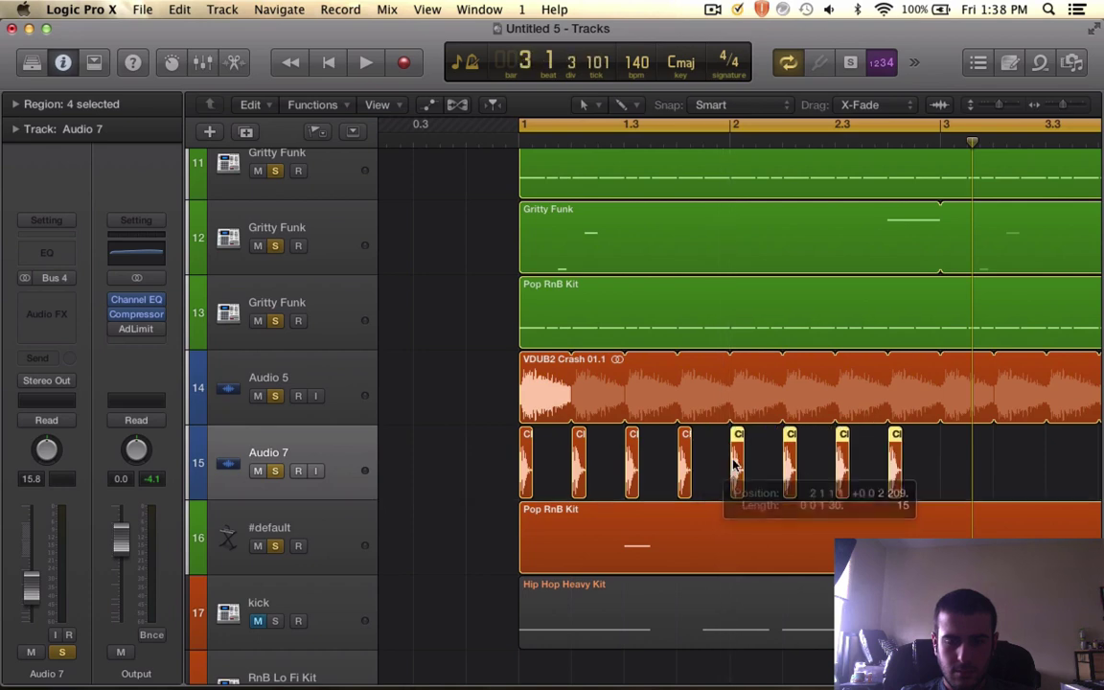
# - Repeat all eight clap regions and move the copies to start at bar 3, filling the four-bar cycle
pyautogui.scroll(-10, 750, 465)
pyautogui.press('super+r')
pyautogui.click(666, 284)
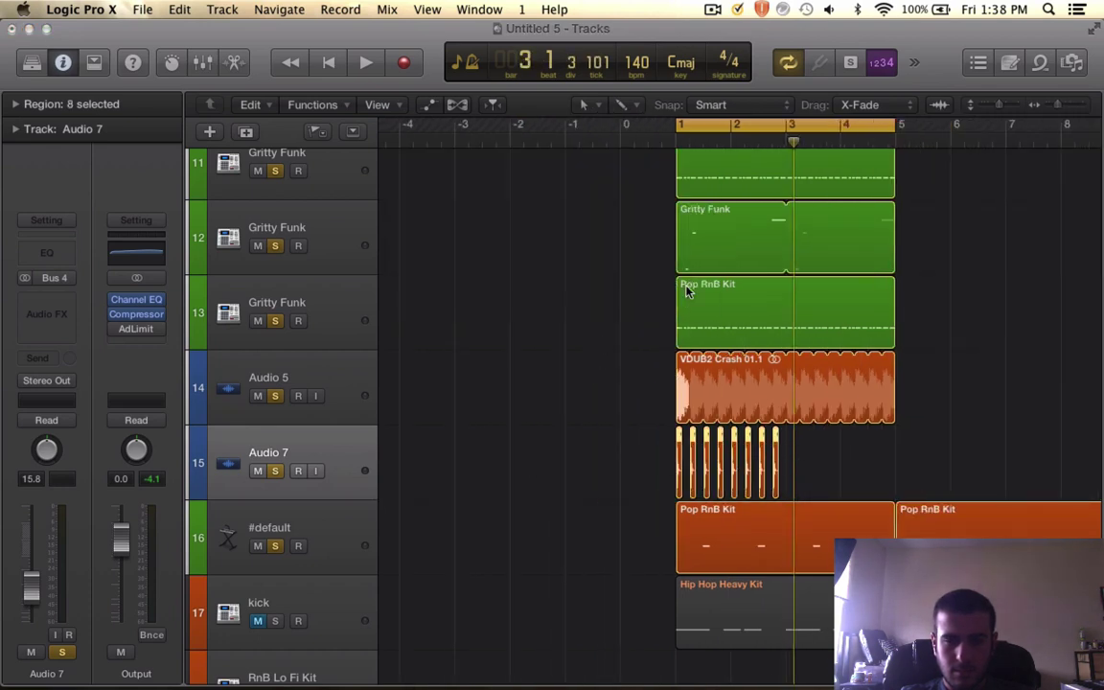
pyautogui.scroll(8, 793, 470)
pyautogui.moveTo(795, 482); pyautogui.dragTo(892, 476)
# - Play the loop with the clap layer, lower Audio 7's volume to -29.0 dB and stop playback
pyautogui.scroll(-10, 892, 476)
pyautogui.hscroll(2, 892, 476)
pyautogui.press('space')
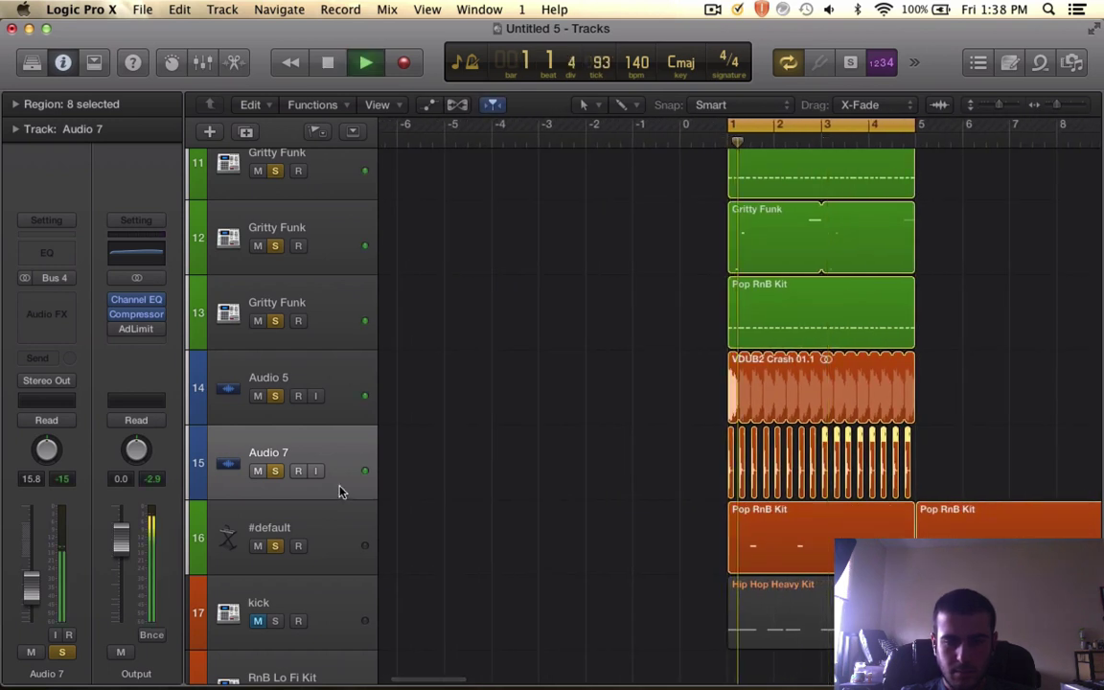
pyautogui.moveTo(34, 602); pyautogui.dragTo(35, 606)
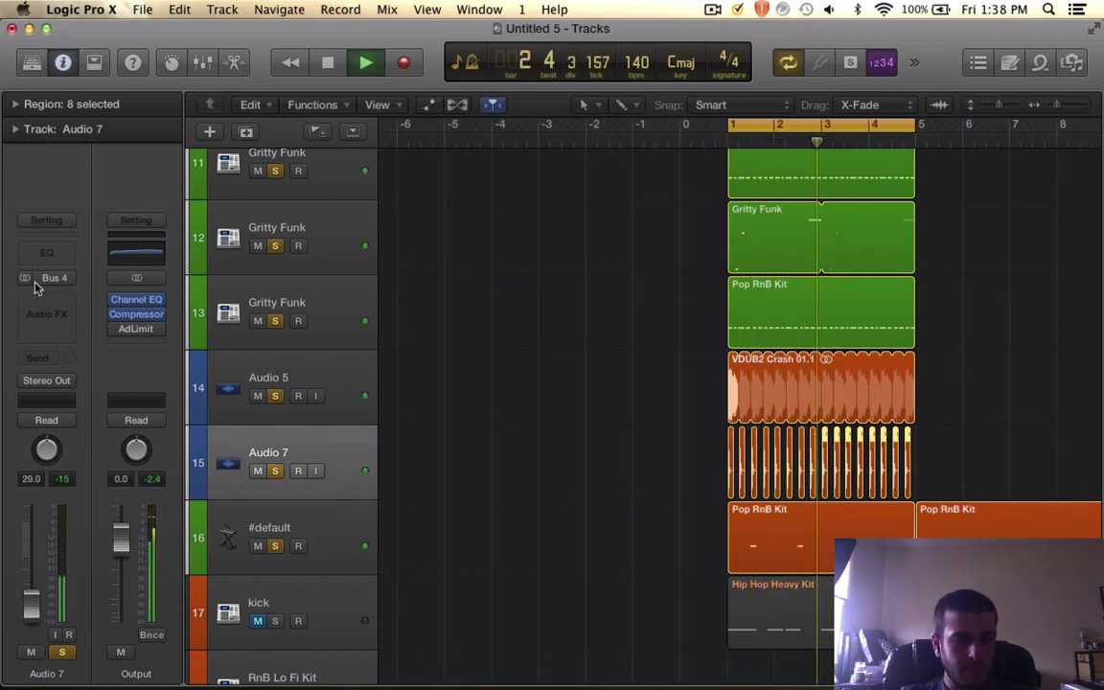
pyautogui.hscroll(-5, 505, 353)
pyautogui.scroll(1, 505, 353)
pyautogui.hscroll(-5, 505, 354)
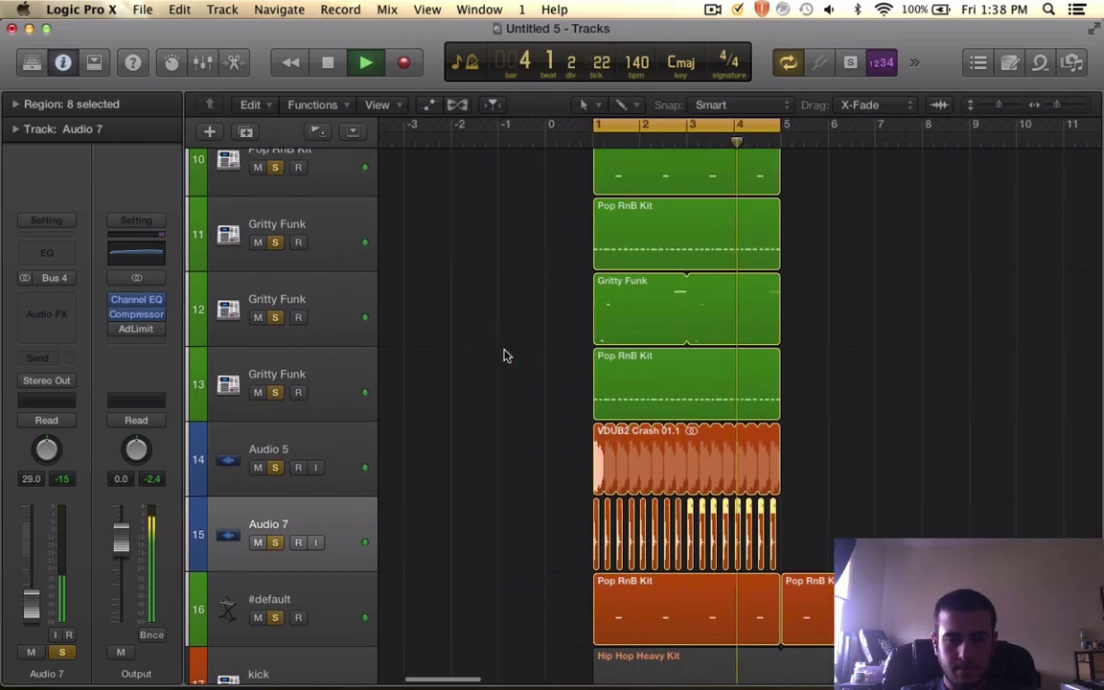
pyautogui.scroll(3, 505, 354)
pyautogui.hscroll(3, 505, 355)
pyautogui.press('space')
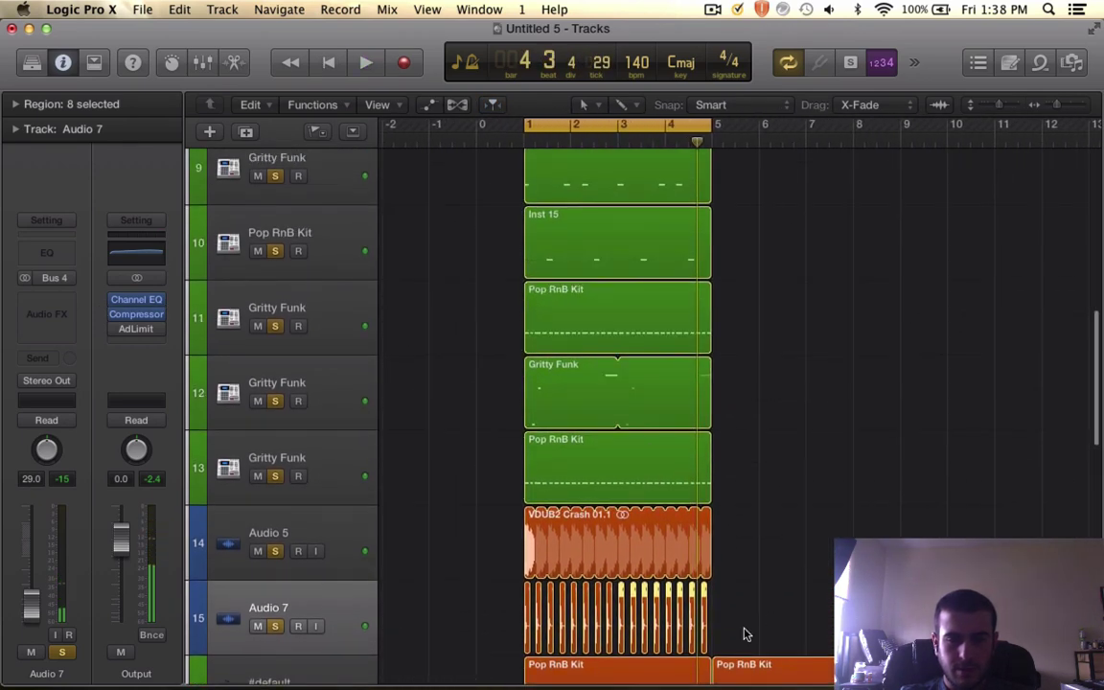
# - Select all layer regions in bars 1 to 4, down to the first Pop RnB Kit region on the #default track
pyautogui.click(746, 632)
pyautogui.scroll(-3, 746, 632)
pyautogui.moveTo(500, 582); pyautogui.dragTo(702, 486)
pyautogui.scroll(-5, 702, 486)
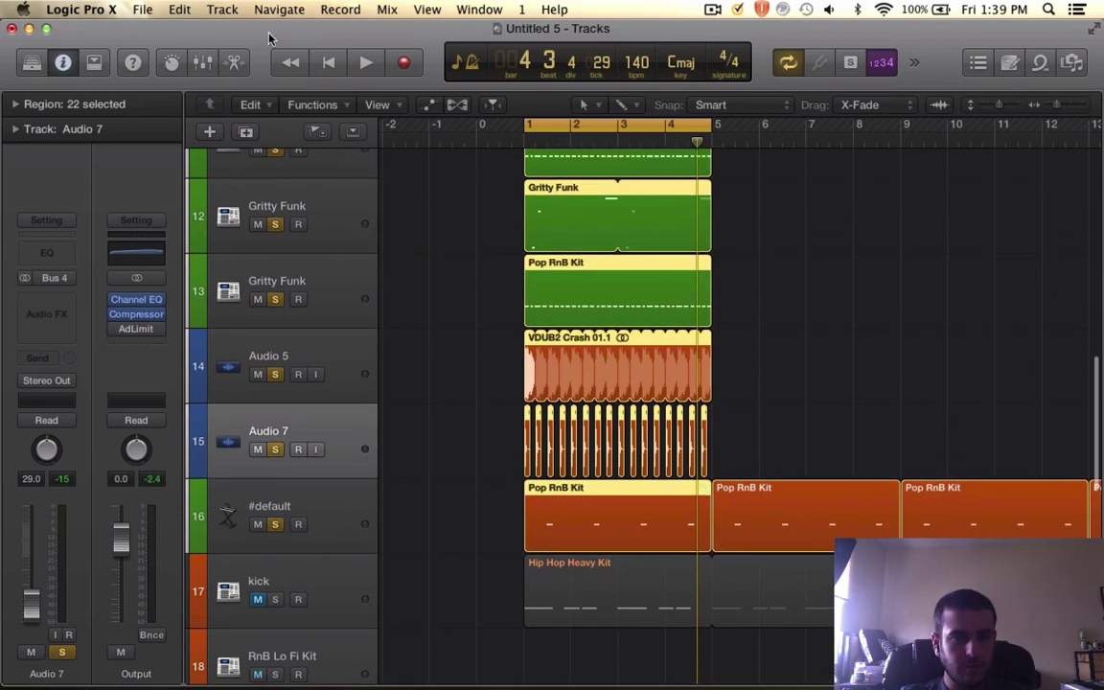
pyautogui.click(146, 8)
pyautogui.moveTo(246, 393)
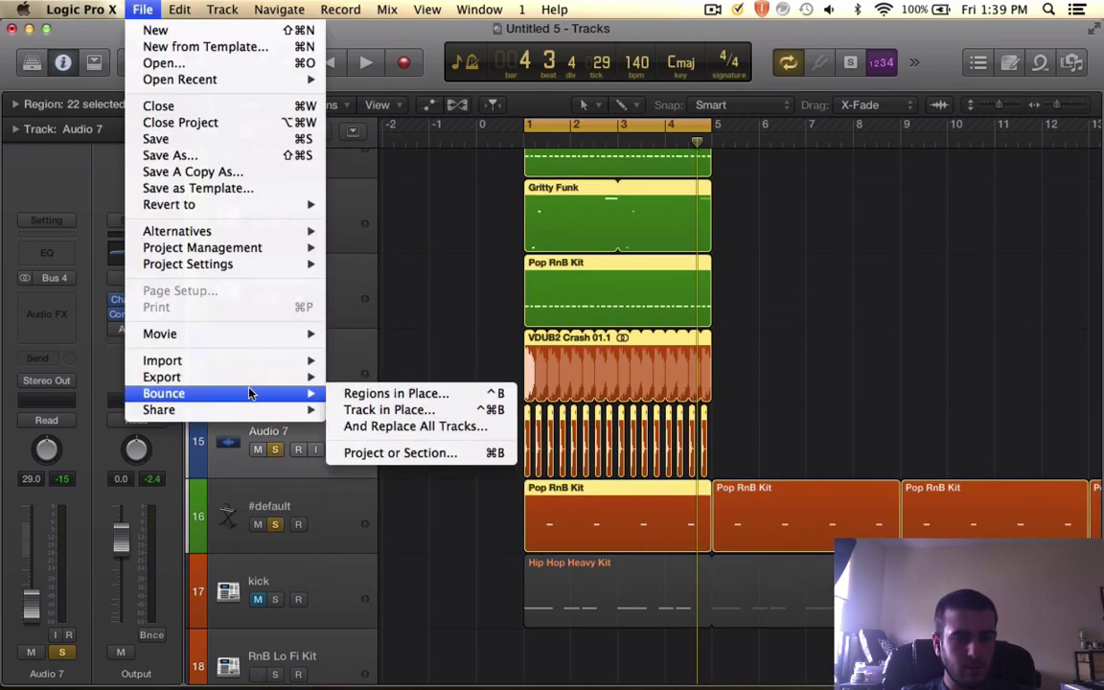
pyautogui.click(457, 454)
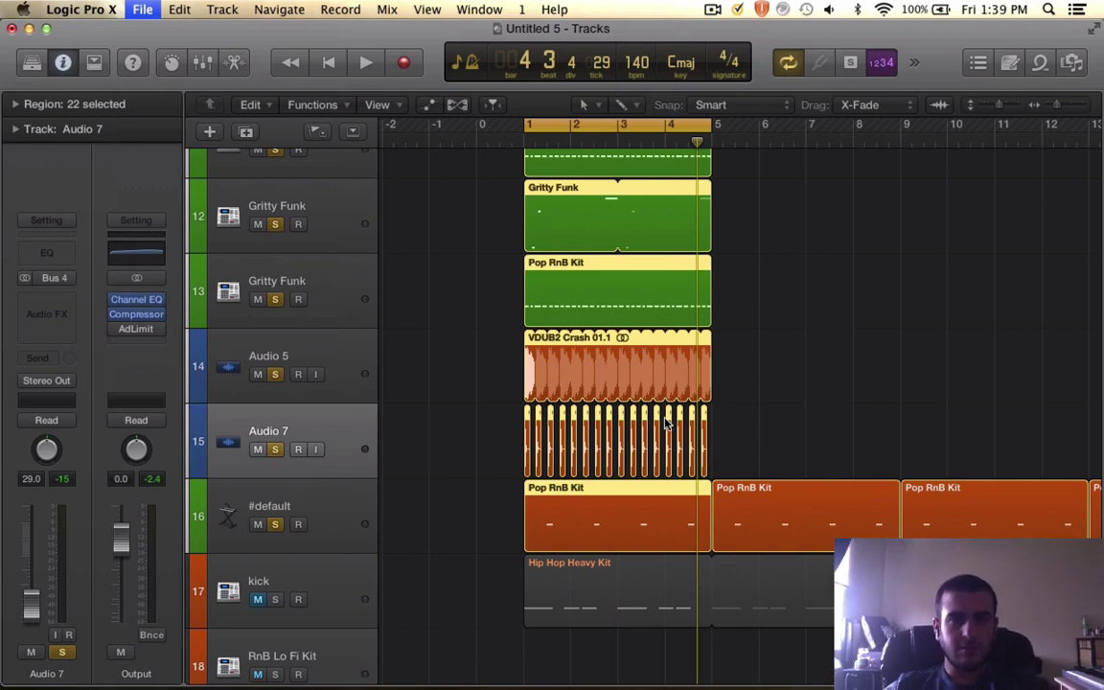
pyautogui.press('super+b')
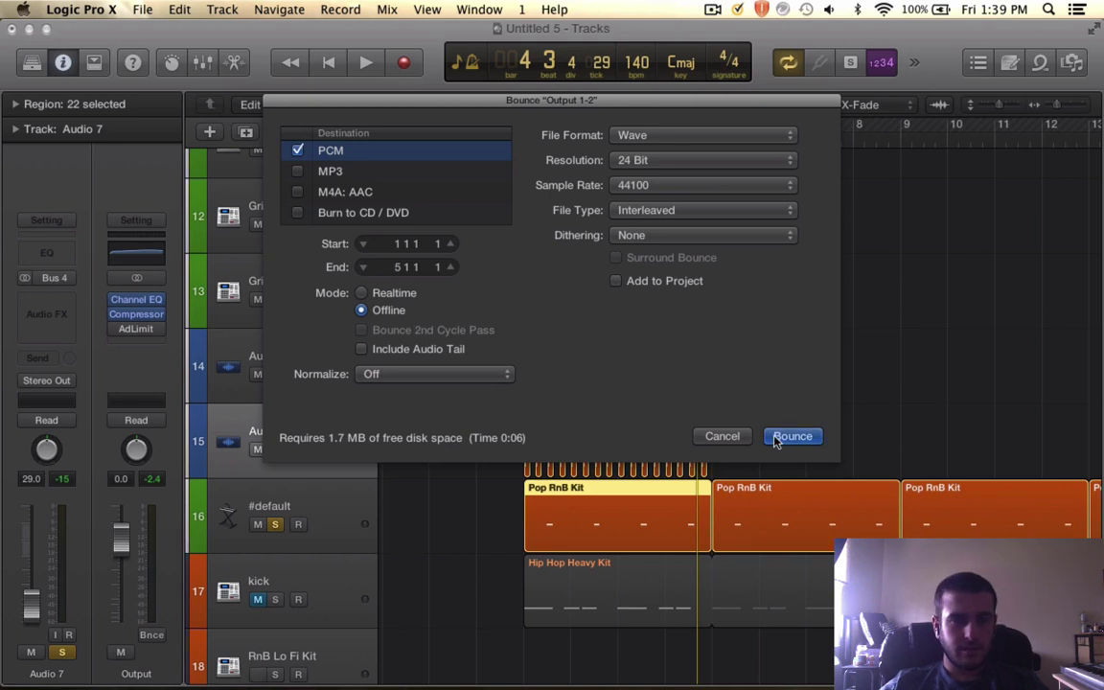
pyautogui.click(724, 437)
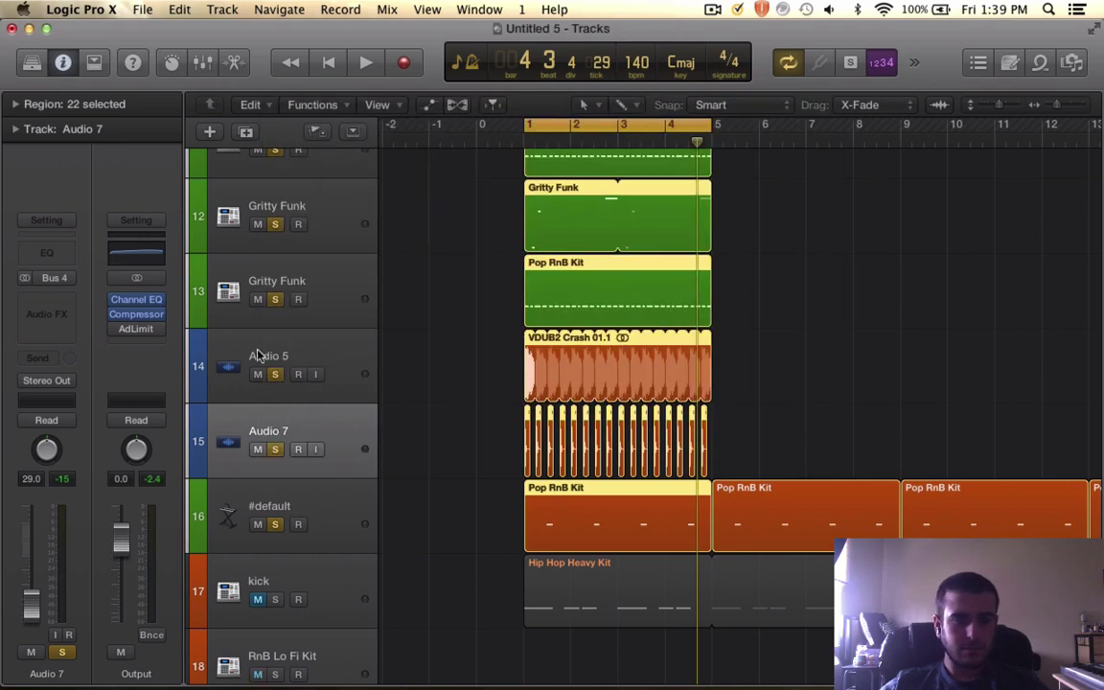
# - Bounce the selected regions in place to a new track, muting the sources, including the audio tail and normalizing for overload protection only
pyautogui.click(139, 7)
pyautogui.moveTo(212, 394)
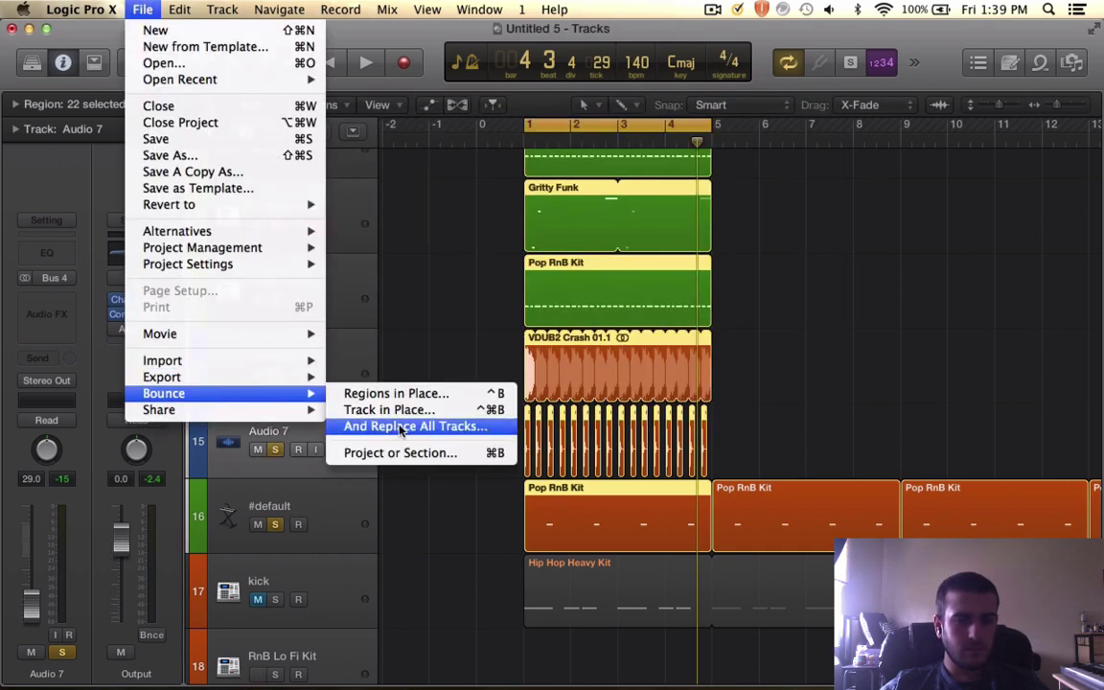
pyautogui.click(404, 397)
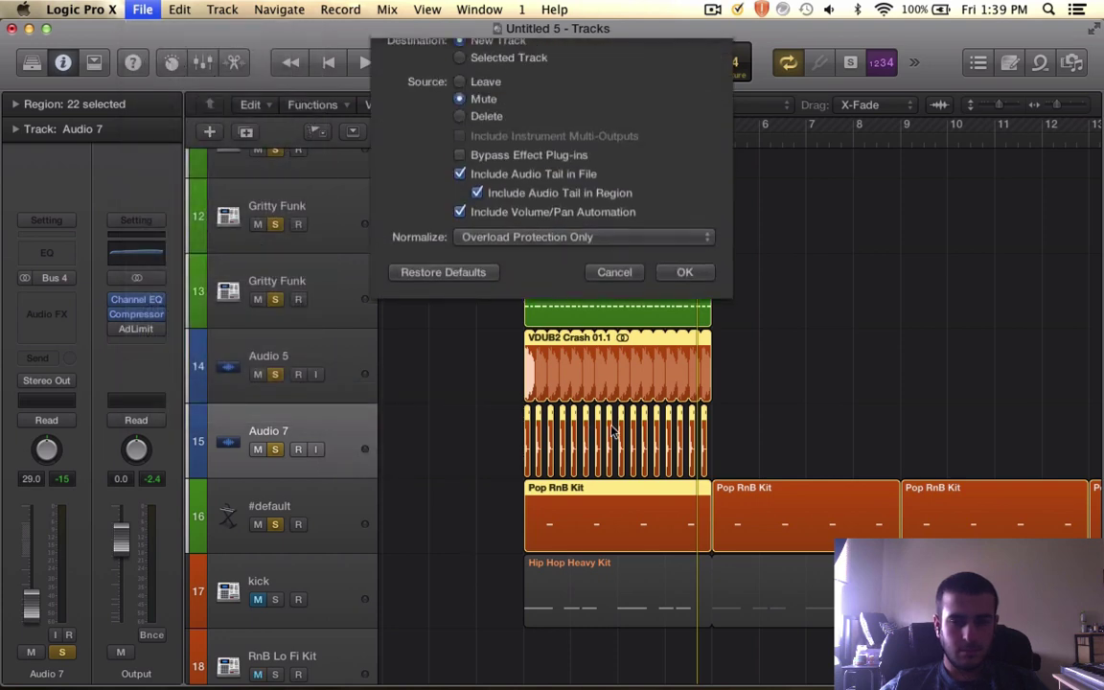
pyautogui.click(684, 353)
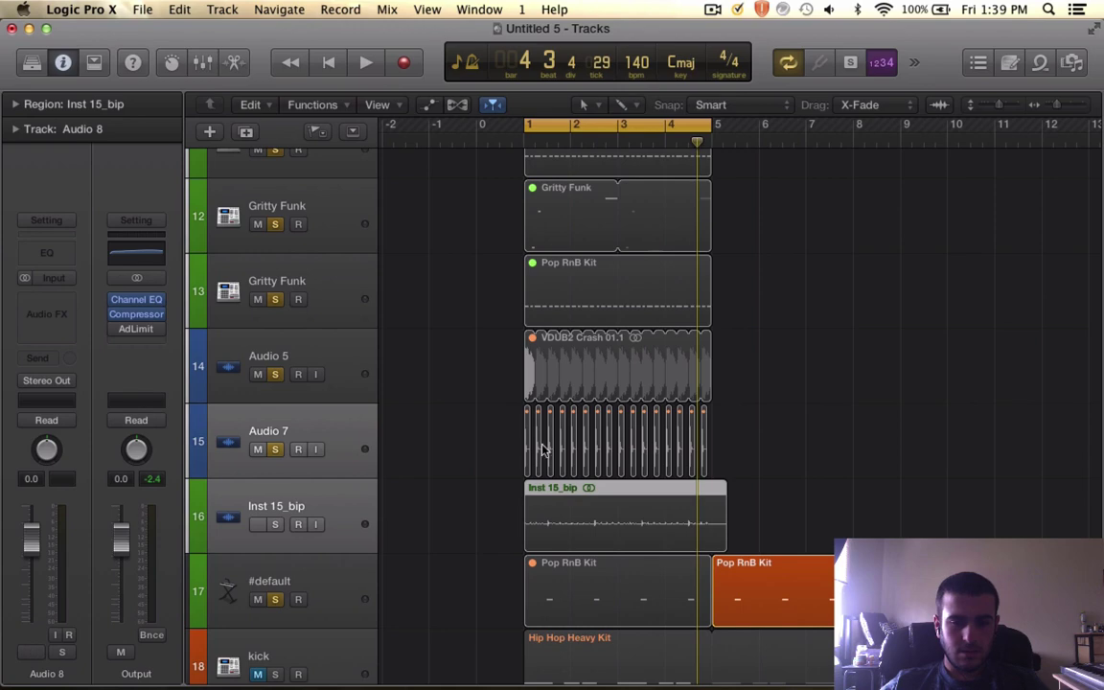
# - Delete the muted source regions, including the last clap on Audio 7 and the first Pop RnB Kit region on #default
pyautogui.moveTo(484, 493); pyautogui.dragTo(689, 548)
pyautogui.press('Delete')
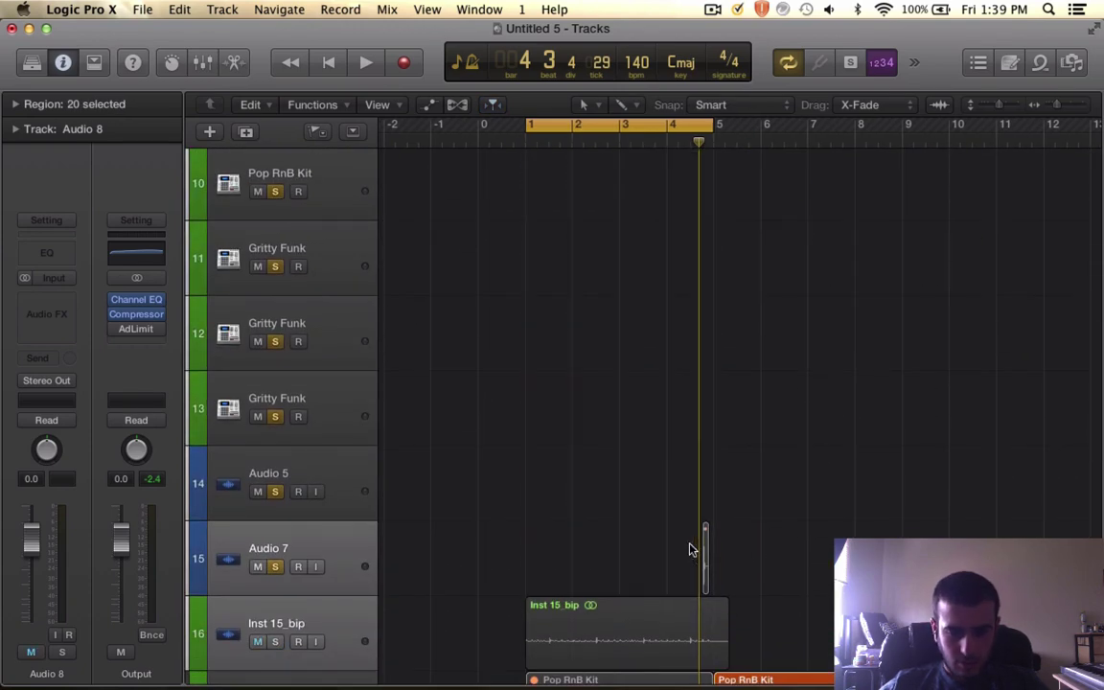
pyautogui.scroll(-4, 633, 517)
pyautogui.click(594, 527)
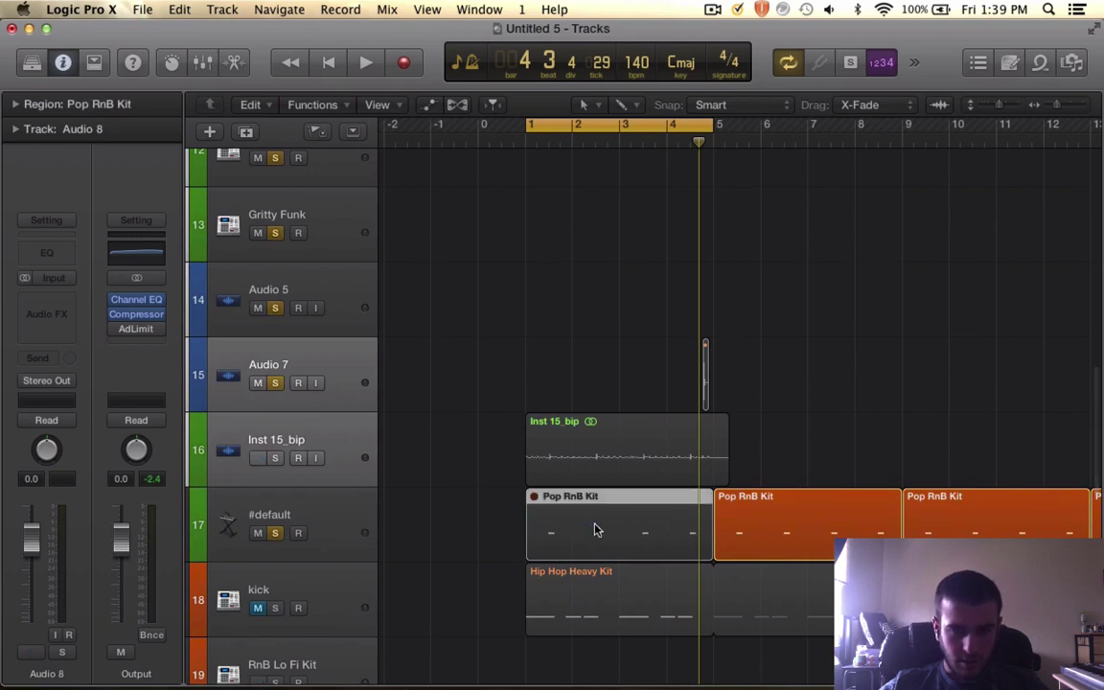
pyautogui.press('Delete')
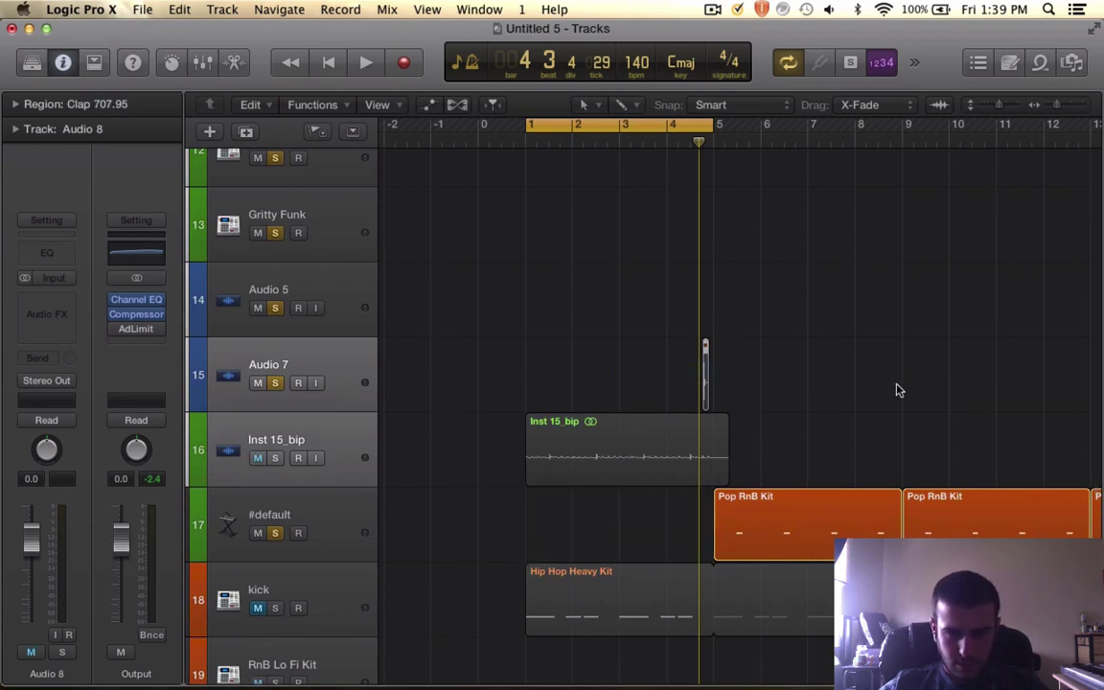
pyautogui.press('super+Right')
pyautogui.press('super+Right')
pyautogui.press('super+Right')
pyautogui.press('super+Left')
pyautogui.press('super+Left')
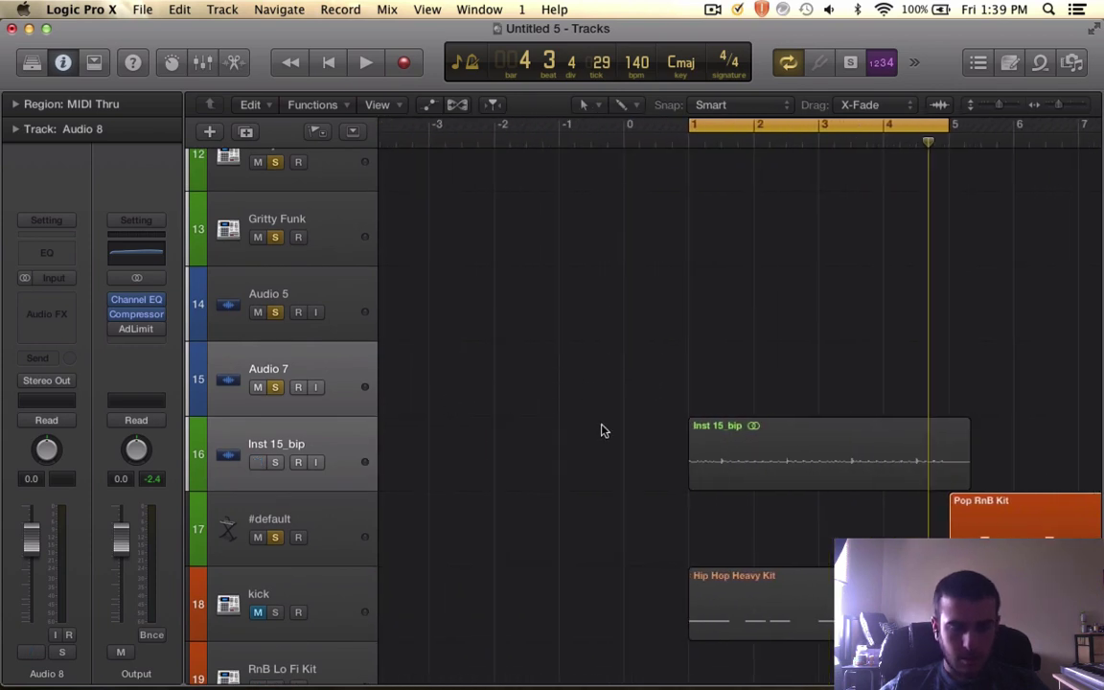
# - Solo the bounced Inst 15_bip track and turn off solo on the #default track
pyautogui.click(374, 456)
pyautogui.click(275, 461)
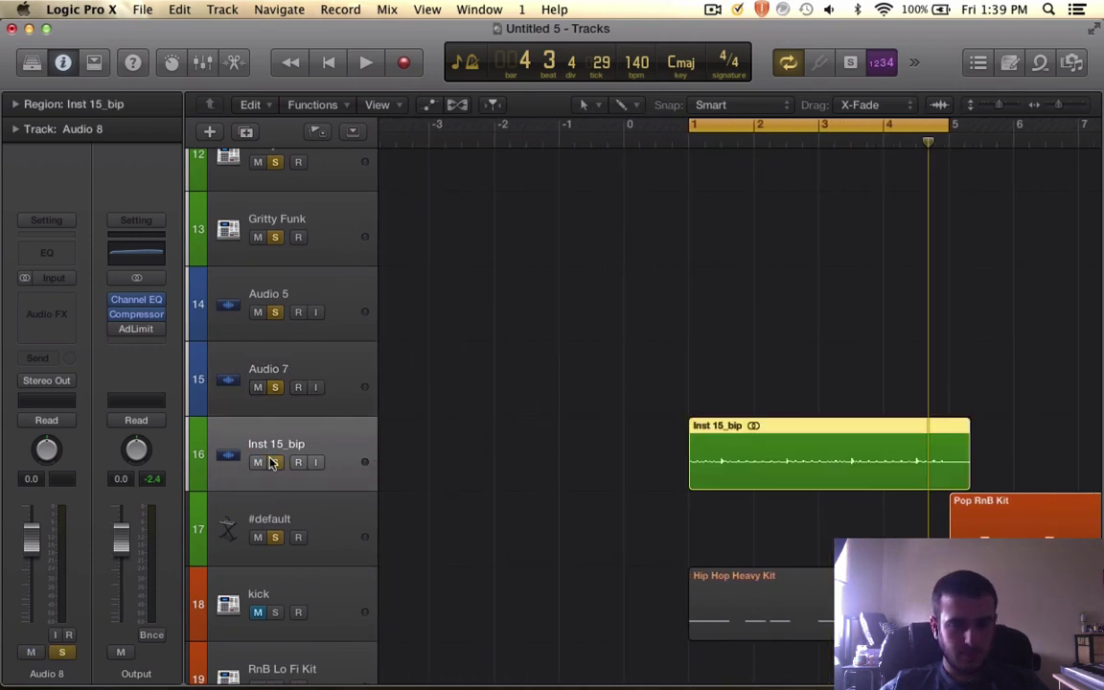
pyautogui.click(273, 538)
# - Play the bounced Inst 15_bip loop to hear it and stop playback
pyautogui.press('space')
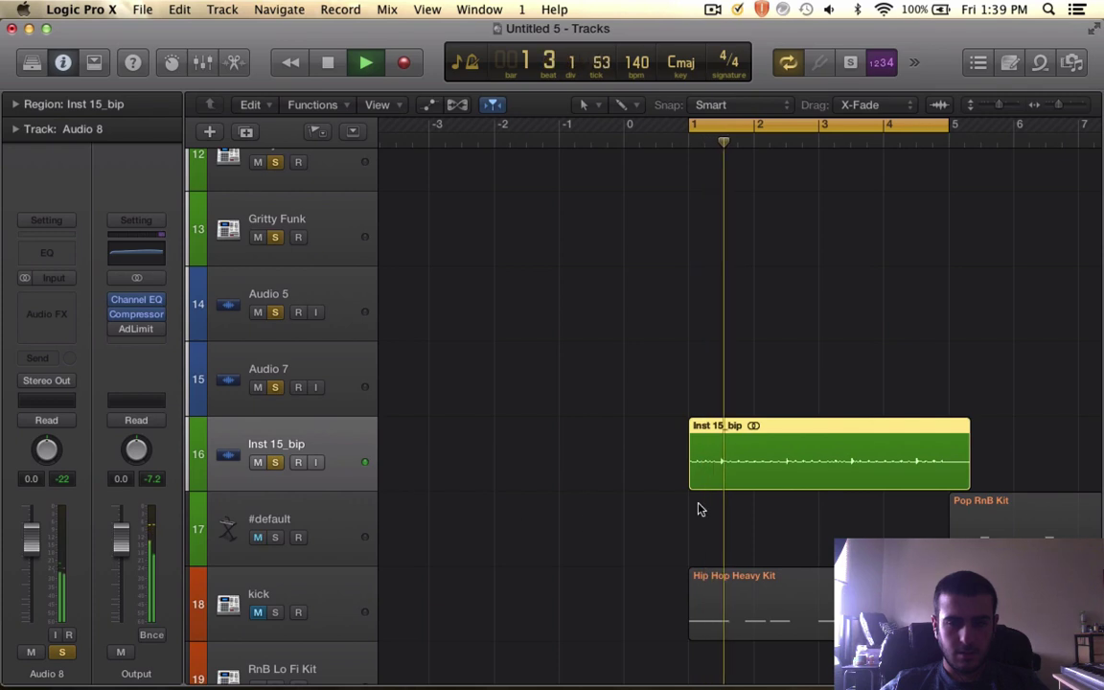
pyautogui.click(690, 527)
pyautogui.hscroll(3, 693, 530)
pyautogui.scroll(2, 693, 530)
pyautogui.press('space')
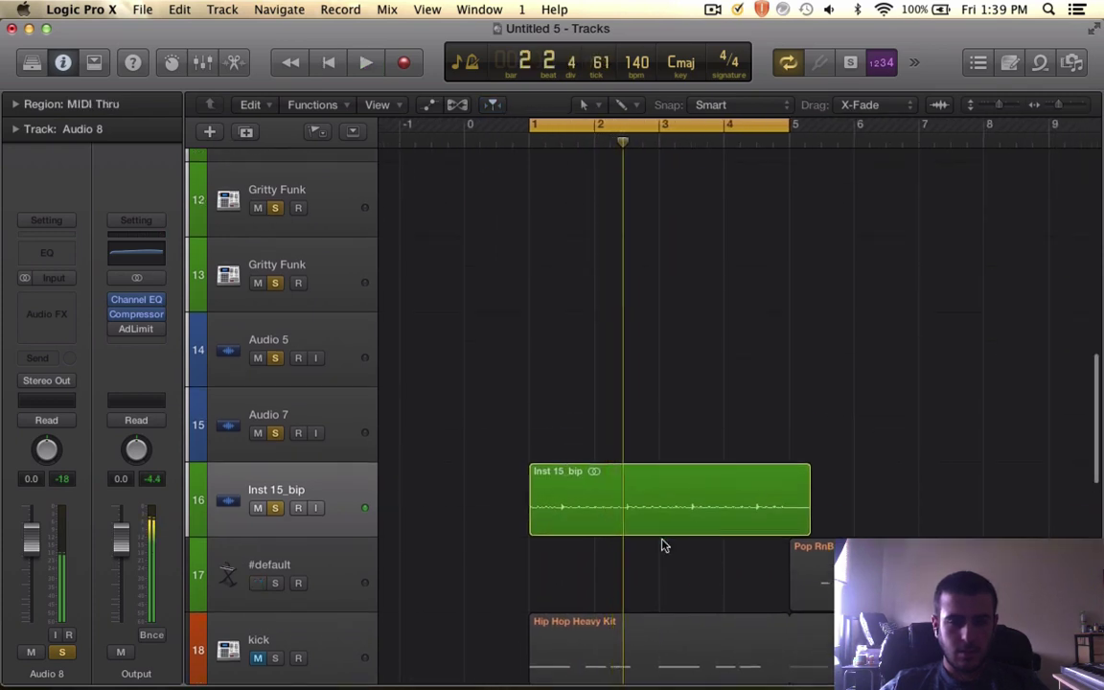
# - Try placing the bounced Inst 15_bip region on the Pop RnB Kit track directly below Gritty Funk, and play it briefly
pyautogui.moveTo(660, 529); pyautogui.dragTo(660, 226)
pyautogui.scroll(4, 660, 227)
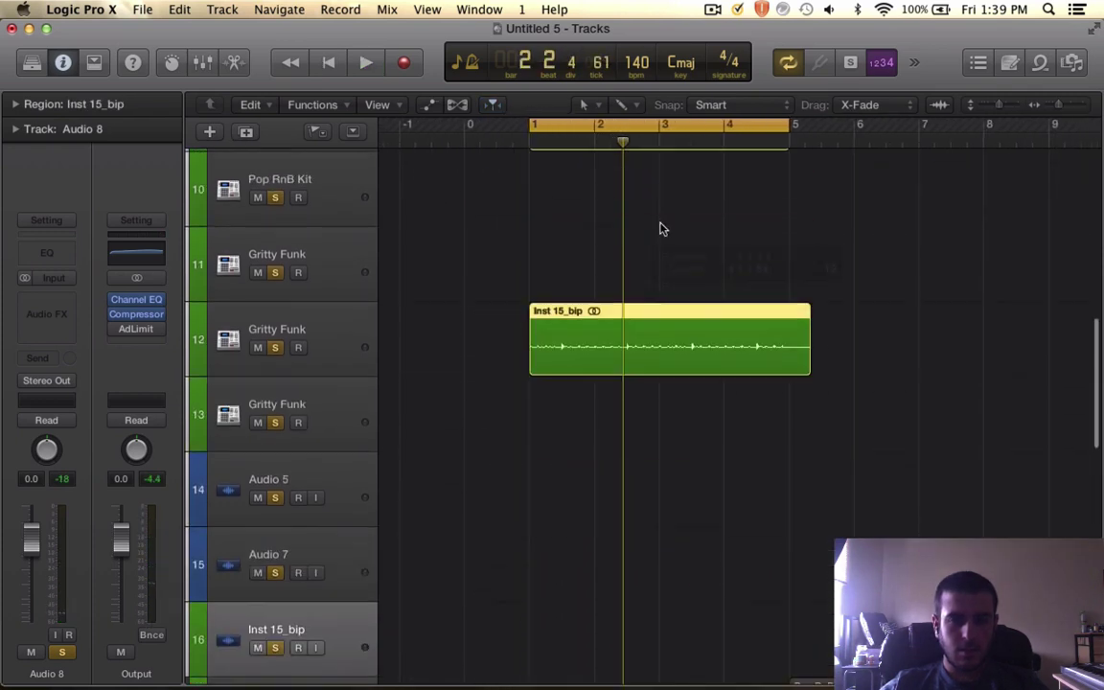
pyautogui.moveTo(656, 440); pyautogui.dragTo(655, 288)
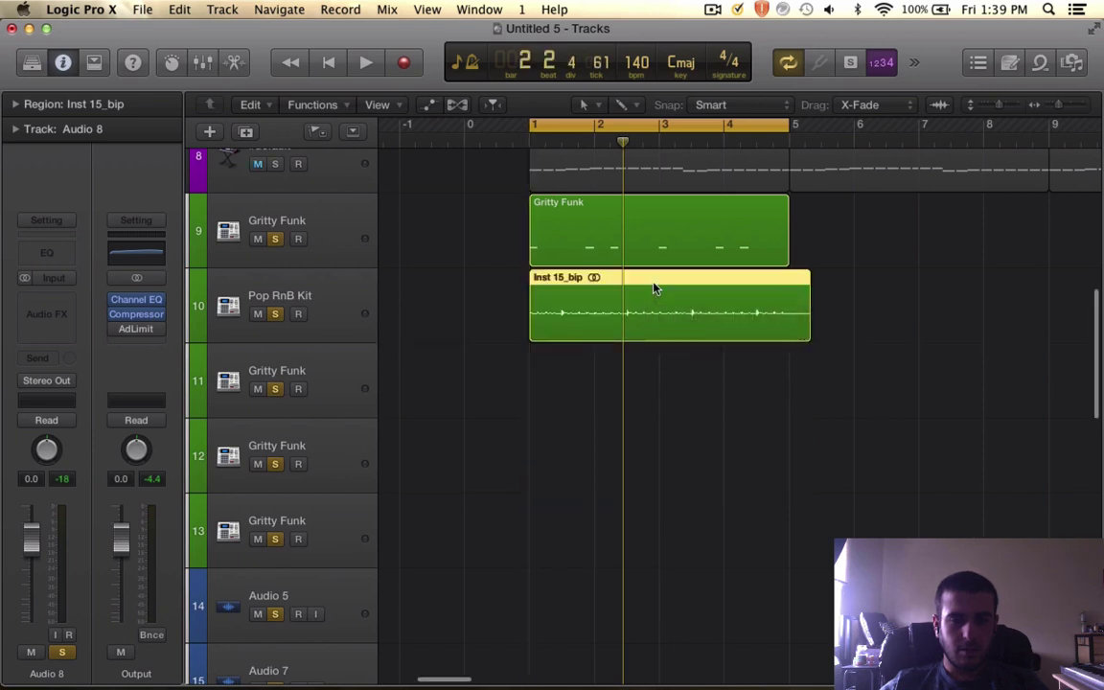
pyautogui.press('super+Right')
pyautogui.press('super+Right')
pyautogui.press('super+Right')
pyautogui.press('super+Right')
pyautogui.press('space')
pyautogui.press('space')
pyautogui.press('super+Left')
pyautogui.press('super+Left')
pyautogui.press('super+Left')
pyautogui.press('super+Left')
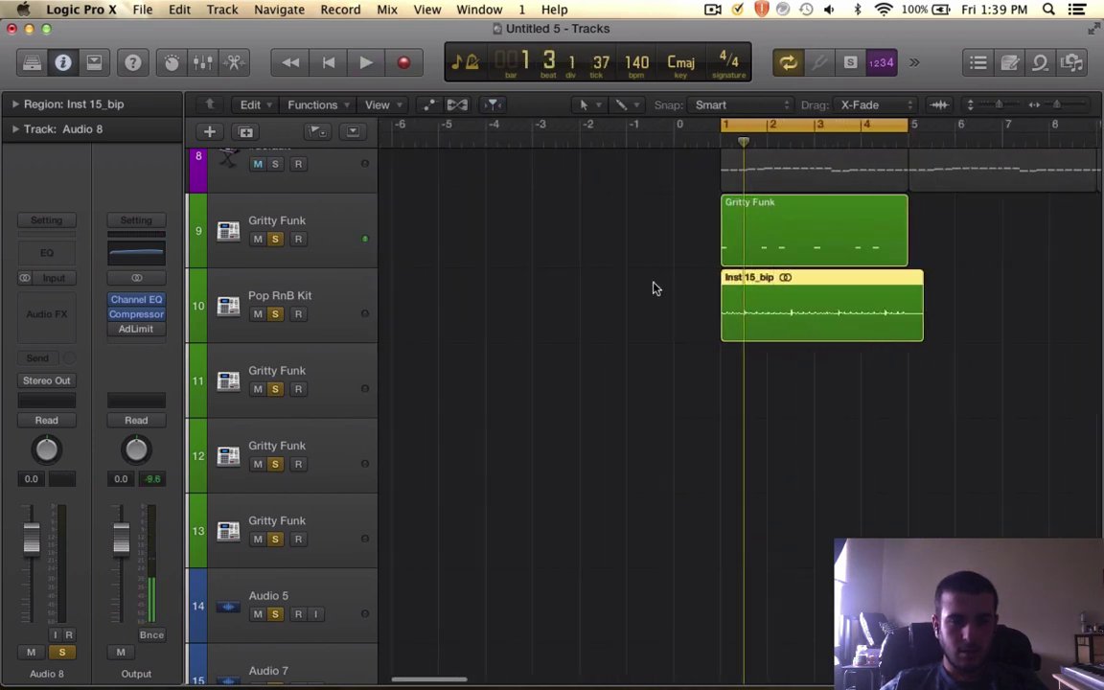
pyautogui.click(325, 295)
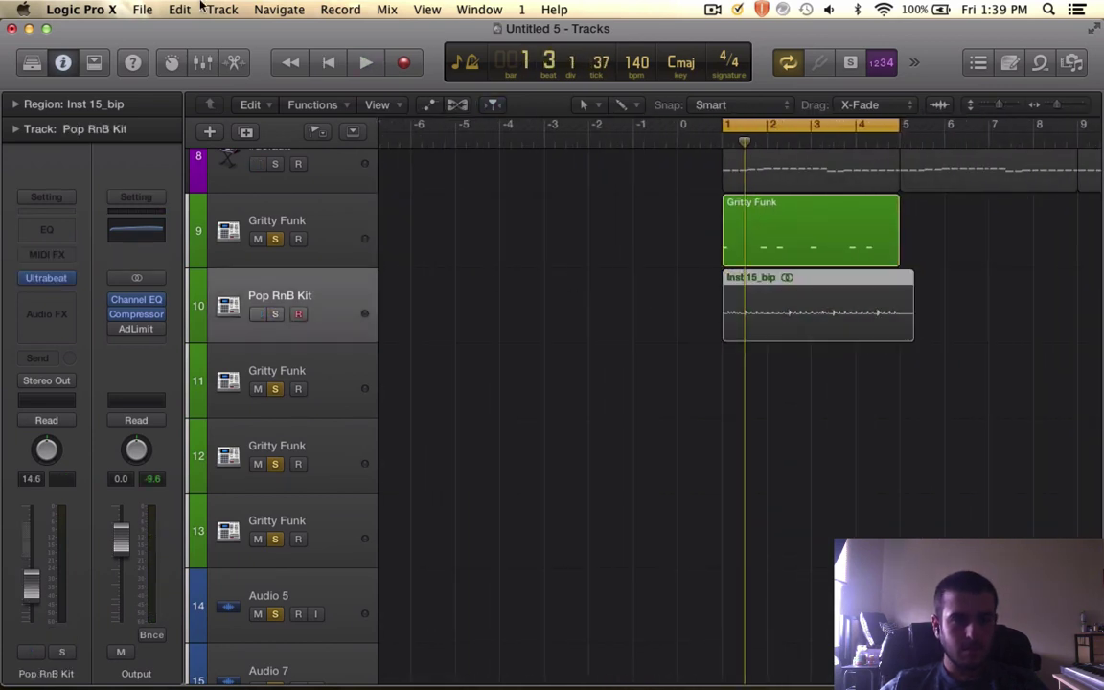
pyautogui.click(222, 9)
pyautogui.click(730, 420)
# - Move the Inst 15_bip region onto the Audio 5 track so that it starts at bar 1
pyautogui.scroll(-5, 723, 418)
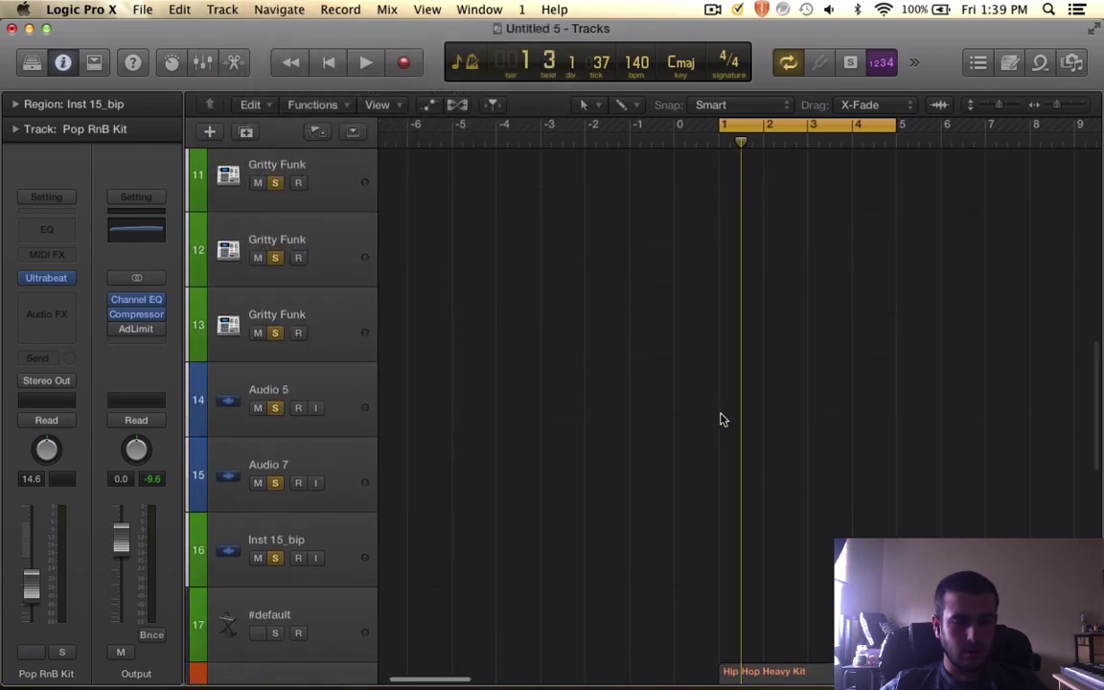
pyautogui.scroll(3, 815, 178)
pyautogui.moveTo(805, 222); pyautogui.dragTo(831, 538)
pyautogui.hotkey('ctrl', 'm')
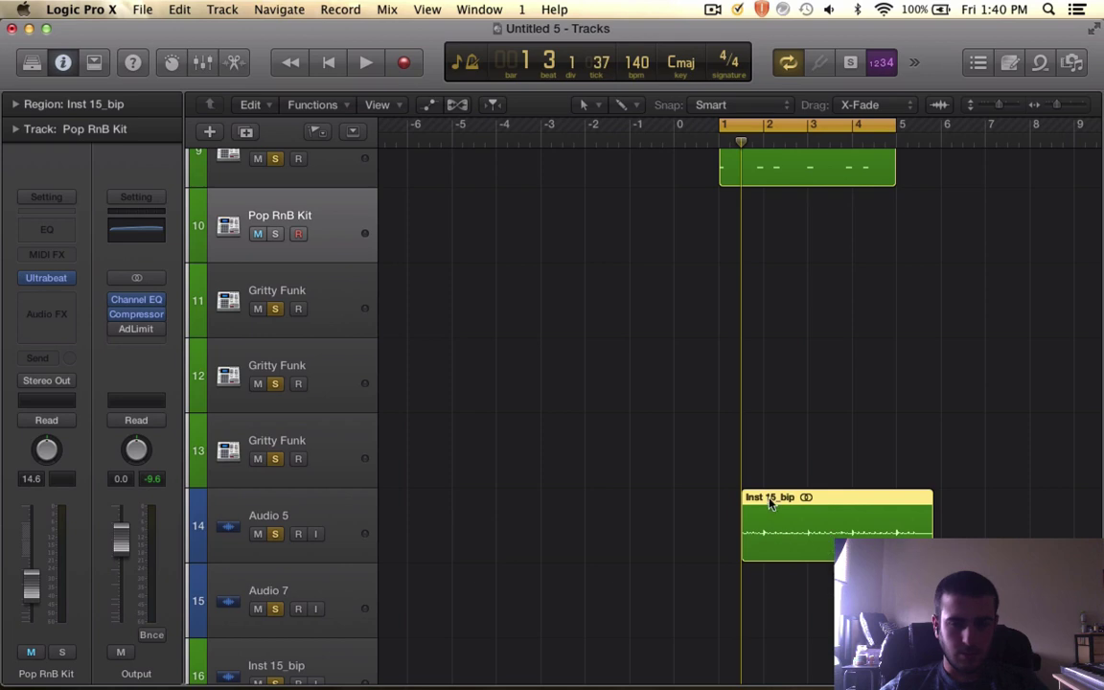
pyautogui.moveTo(771, 504); pyautogui.dragTo(747, 504)
# - Move the Audio 5 track up so it sits directly below the first Gritty Funk track
pyautogui.click(309, 506)
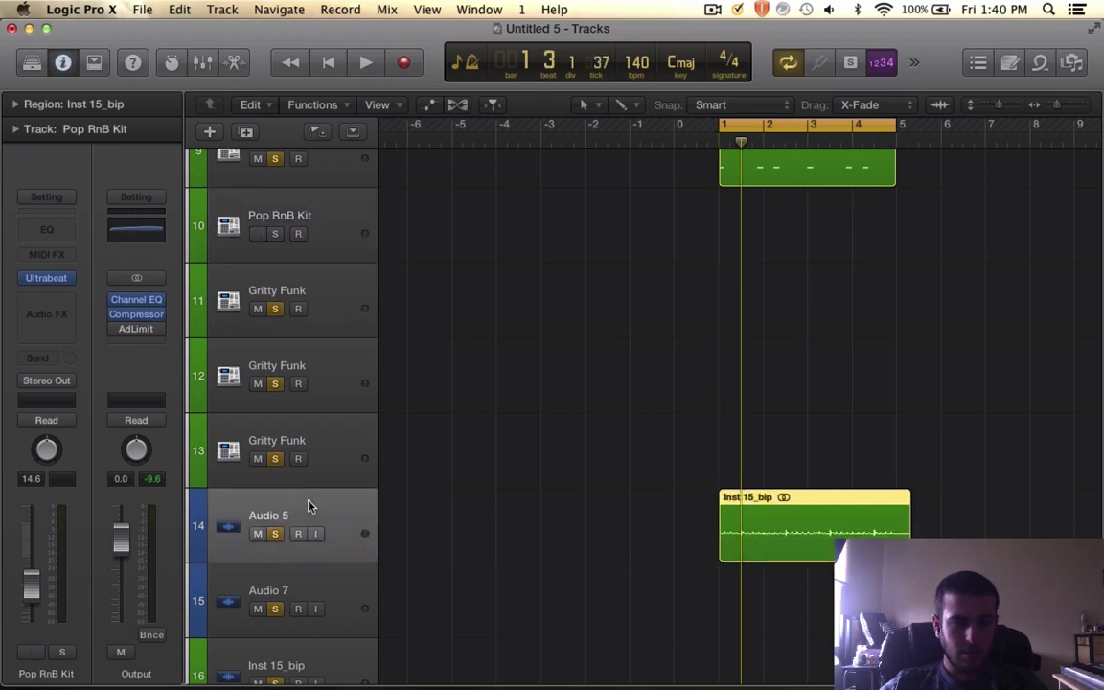
pyautogui.moveTo(309, 505); pyautogui.dragTo(346, 198)
pyautogui.press('z')
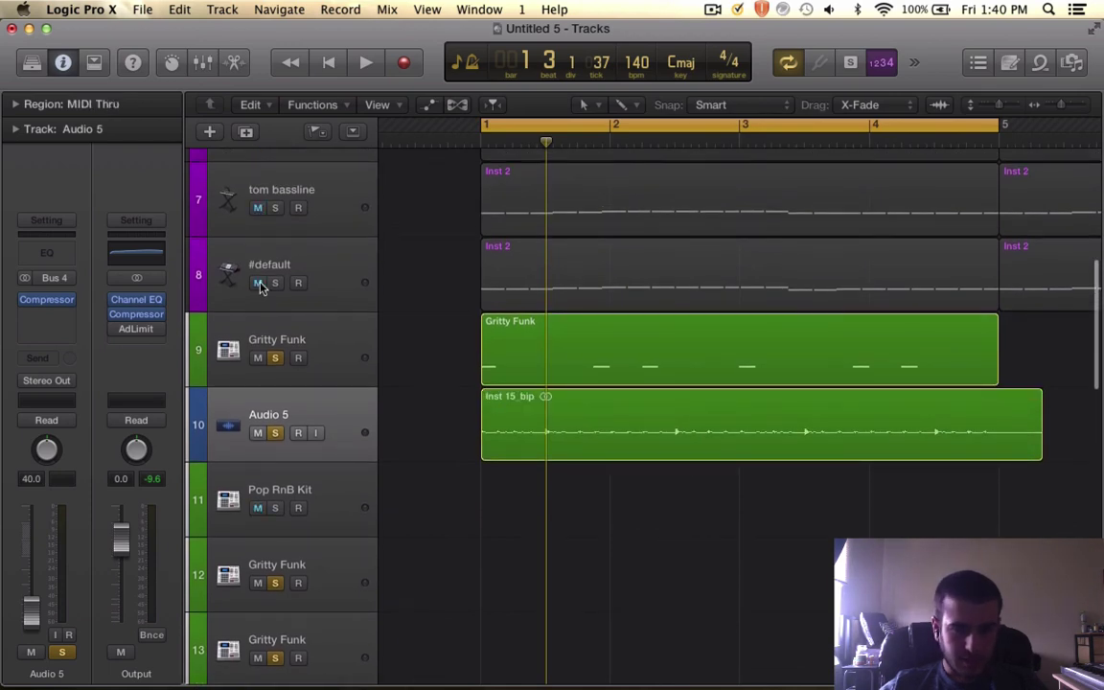
# - Insert a Space Designer reverb after the Compressor on Audio 5 and adjust its reverb level during playback
pyautogui.click(59, 307)
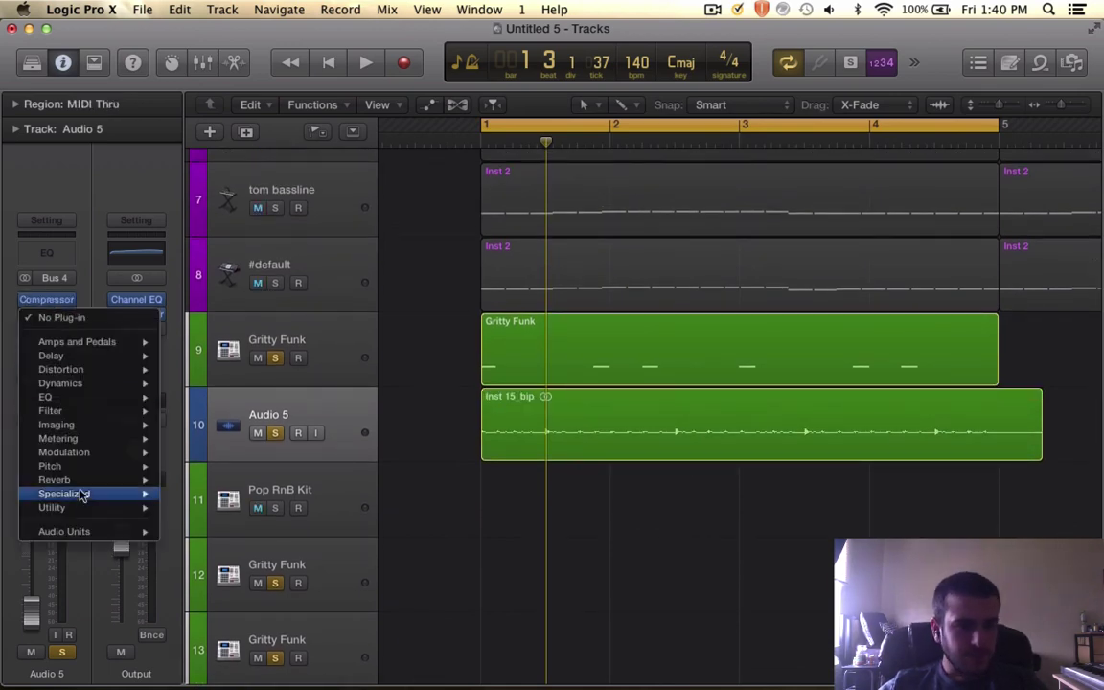
pyautogui.moveTo(95, 479)
pyautogui.click(322, 523)
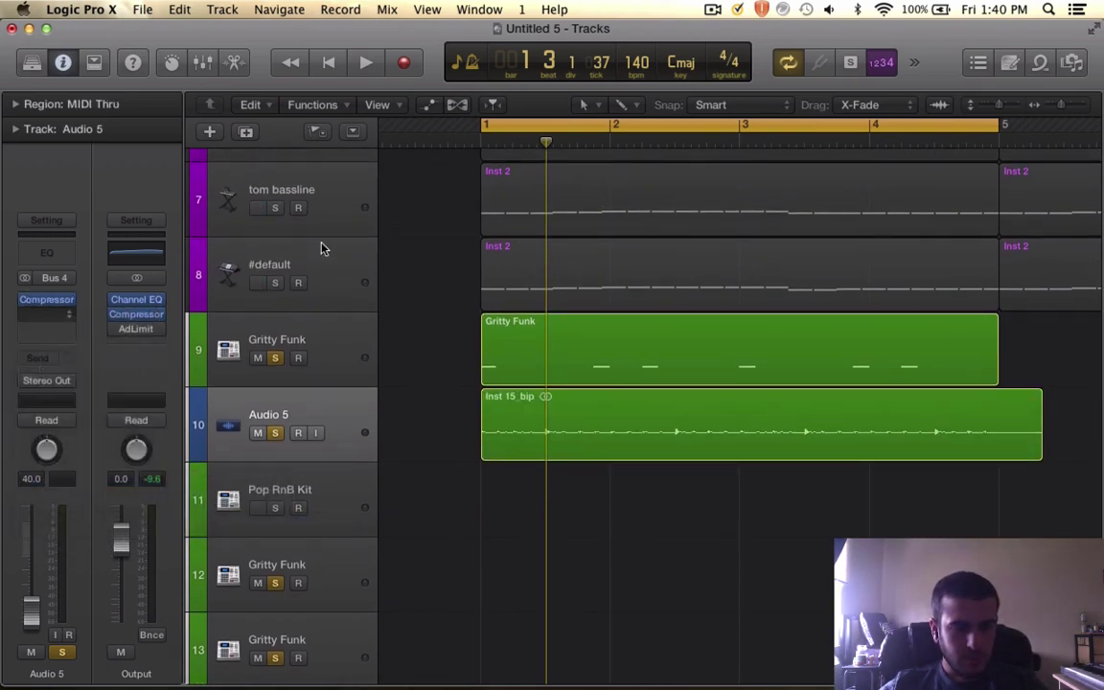
pyautogui.moveTo(503, 339); pyautogui.dragTo(517, 139)
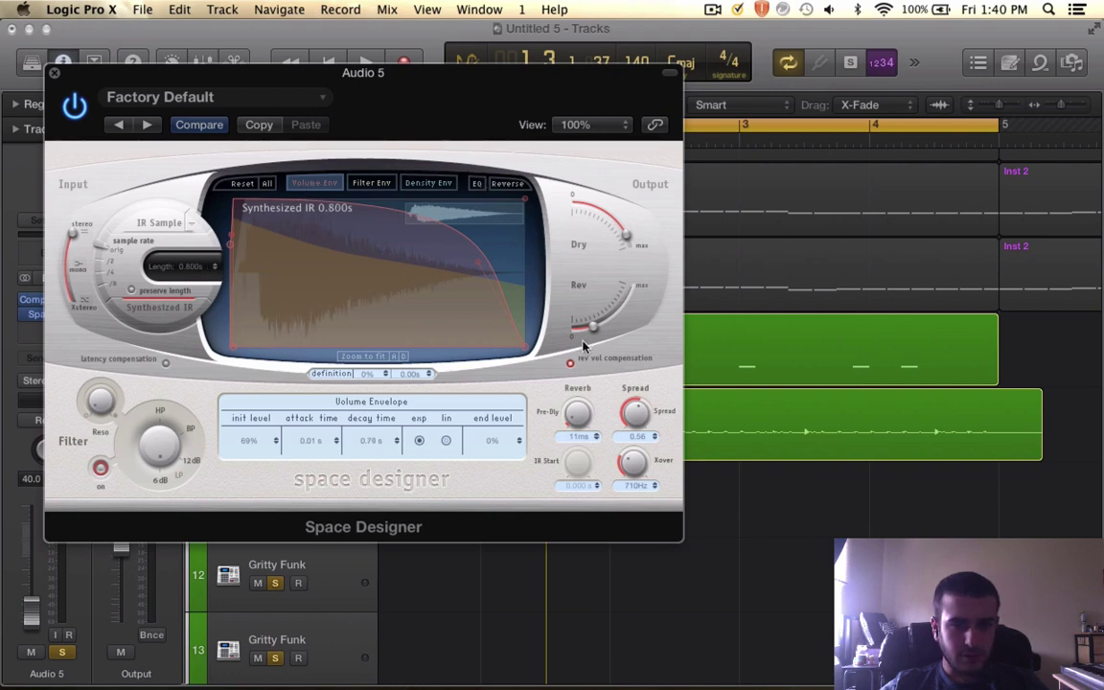
pyautogui.press('space')
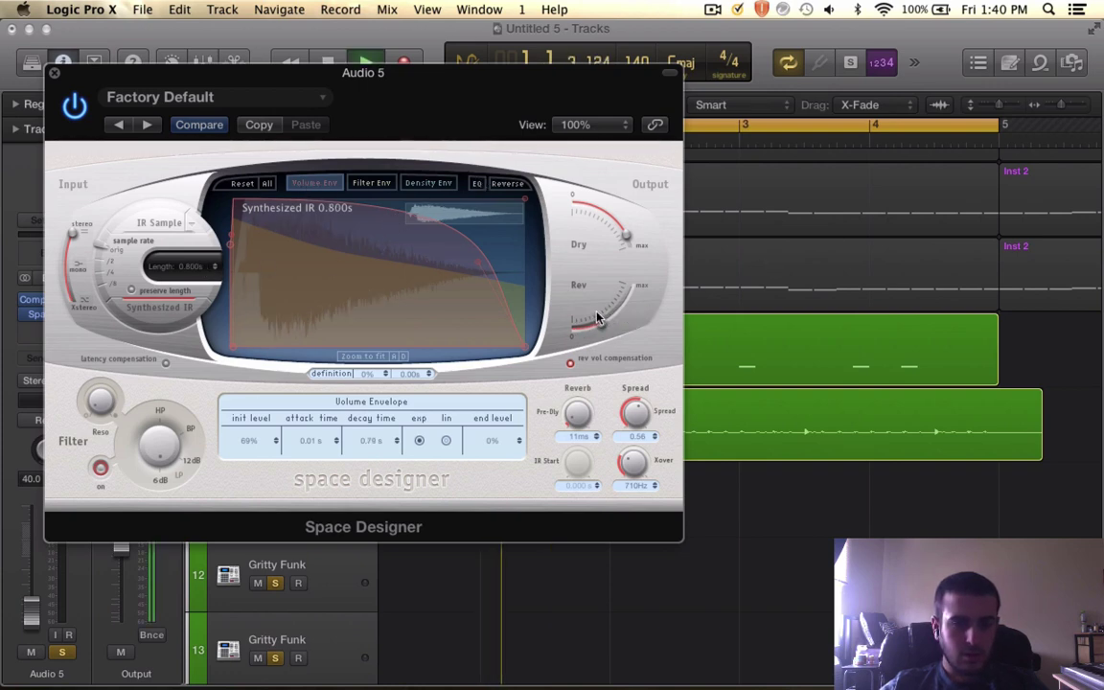
pyautogui.click(54, 73)
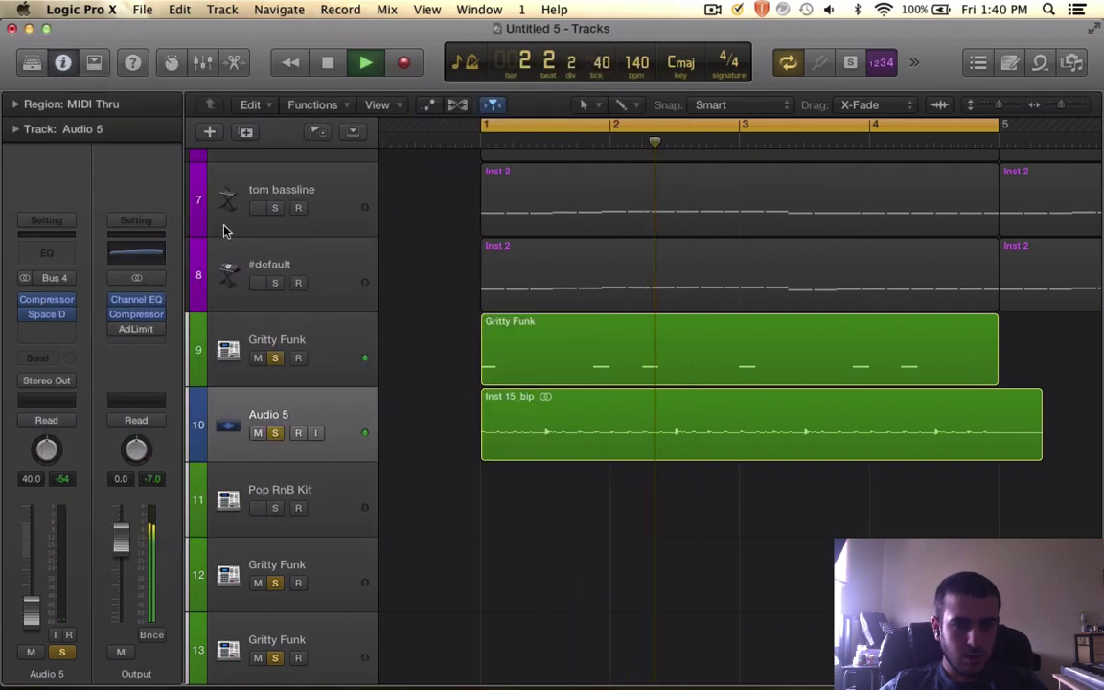
# - Set the Audio 5 volume to -6.2 dB while playing the loop
pyautogui.press('space')
pyautogui.click(320, 403)
pyautogui.press('space')
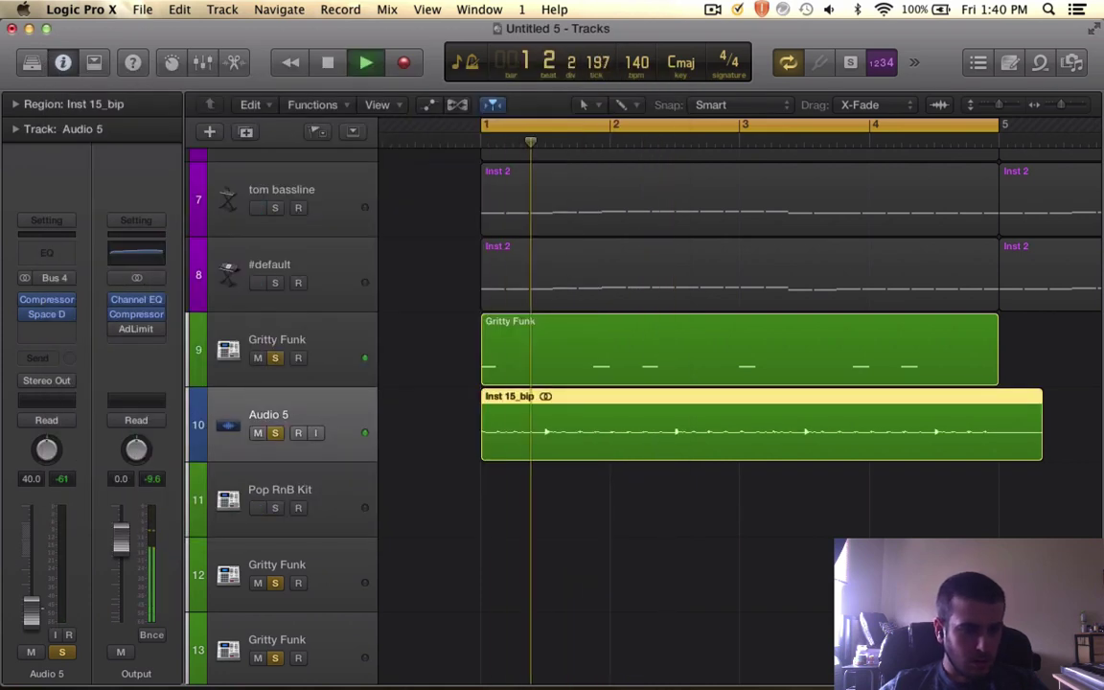
pyautogui.moveTo(33, 612); pyautogui.dragTo(33, 572)
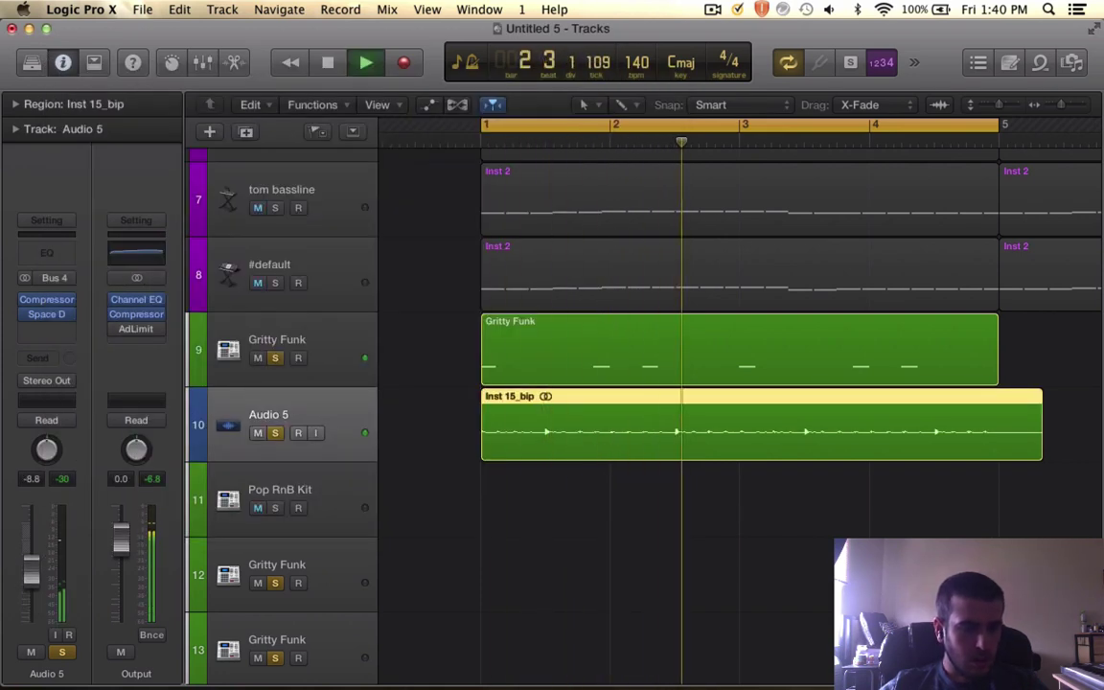
pyautogui.press('space')
pyautogui.press('space')
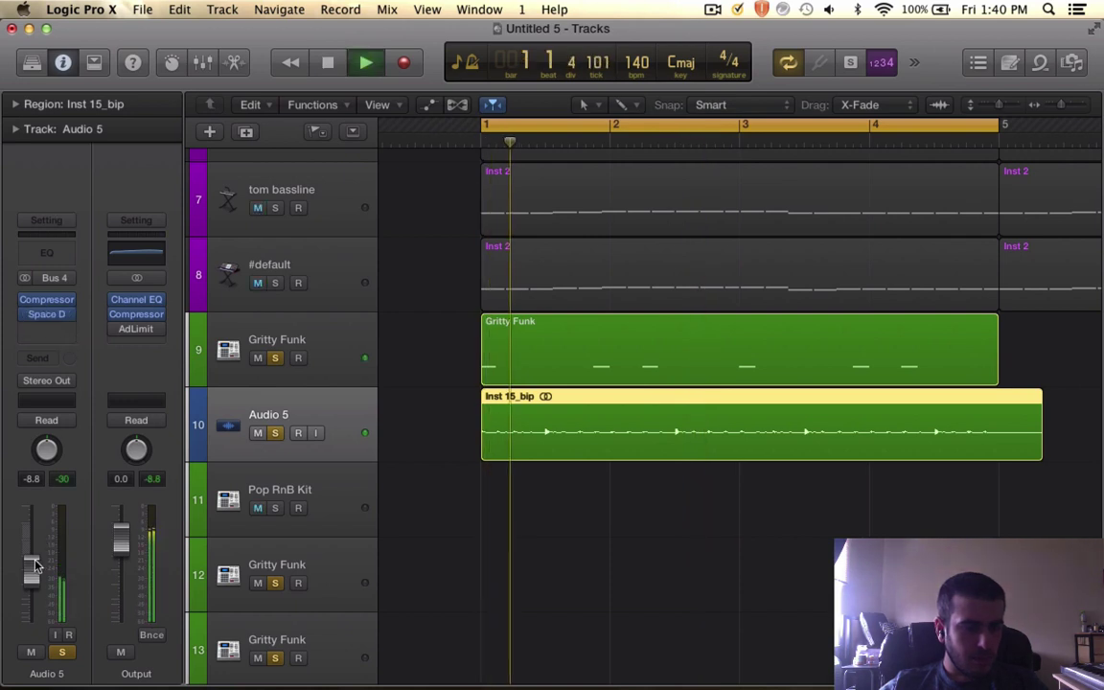
pyautogui.moveTo(33, 572); pyautogui.dragTo(32, 565)
pyautogui.press('space')
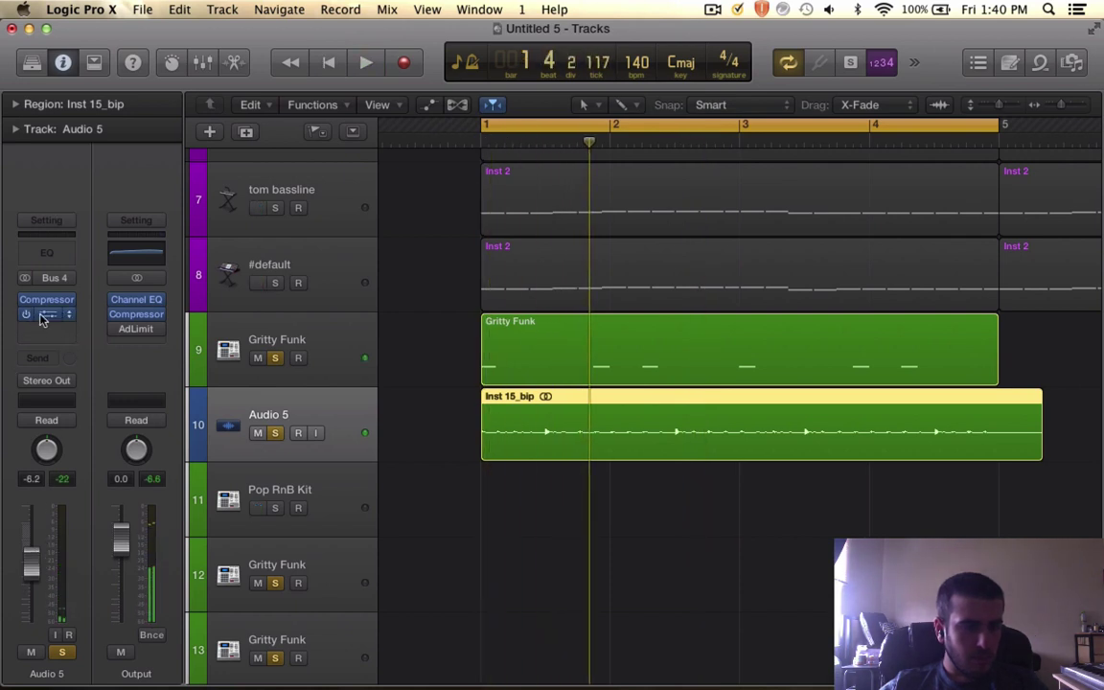
# - Set Space Designer's pre-delay on Audio 5 to 0 ms and its reverb output level to -27.0 dB during playback
pyautogui.click(42, 316)
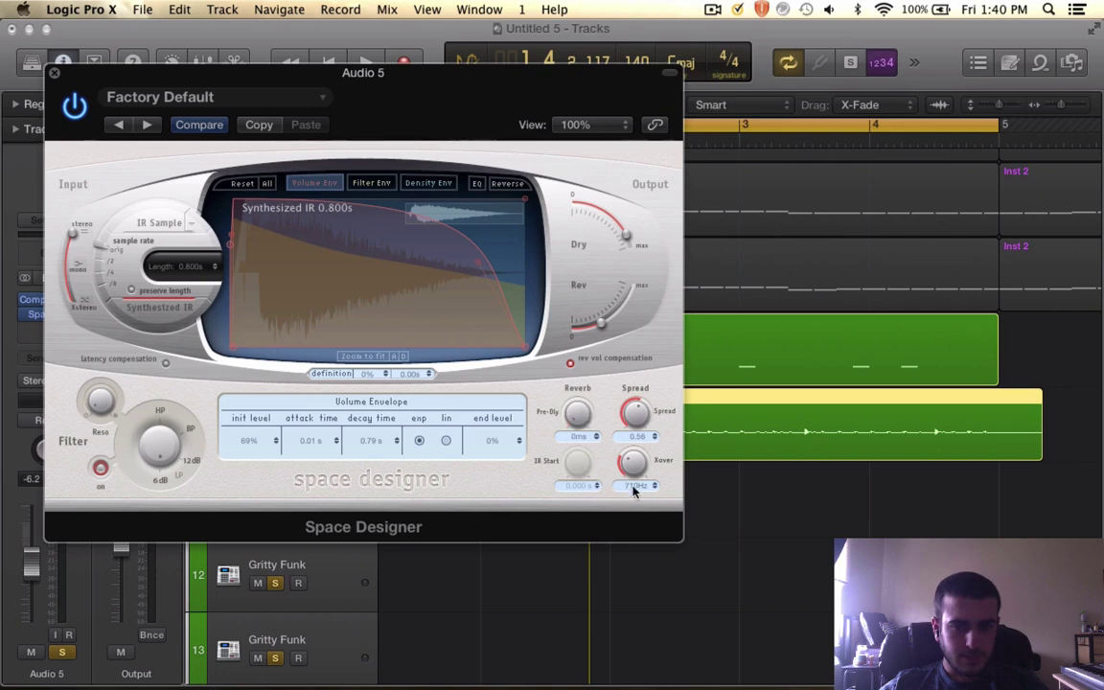
pyautogui.press('space')
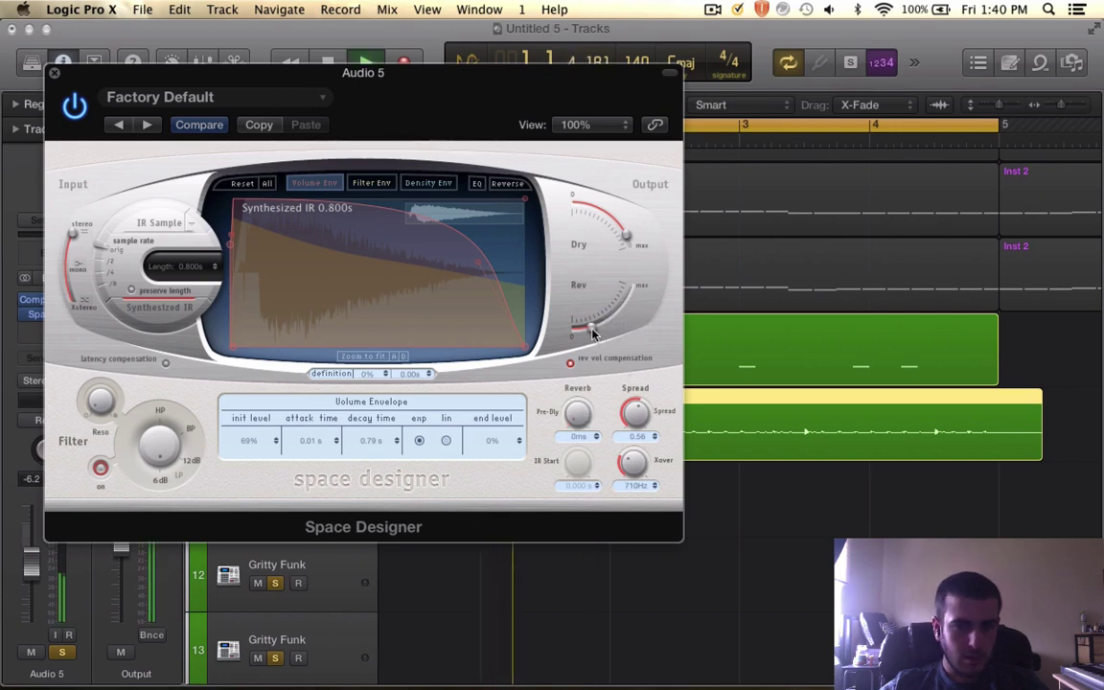
pyautogui.moveTo(596, 331)
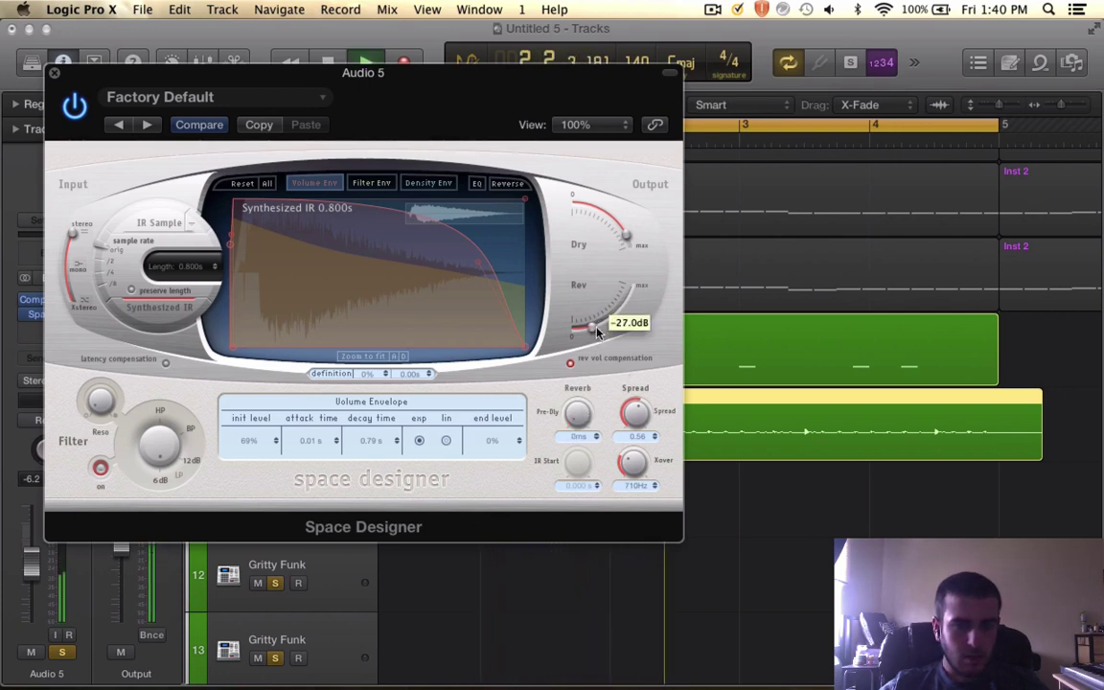
pyautogui.click(55, 72)
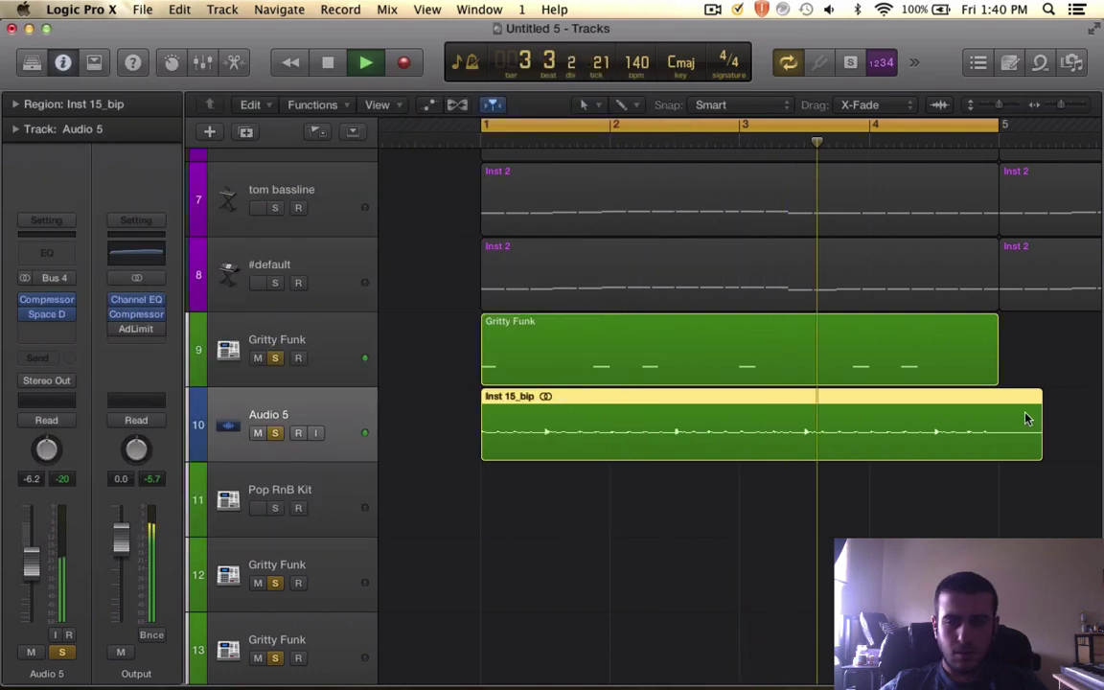
# - Trim the end of the Inst 15_bip region on Audio 5 back to about bar 5 and stop playback
pyautogui.moveTo(1039, 419); pyautogui.dragTo(986, 419)
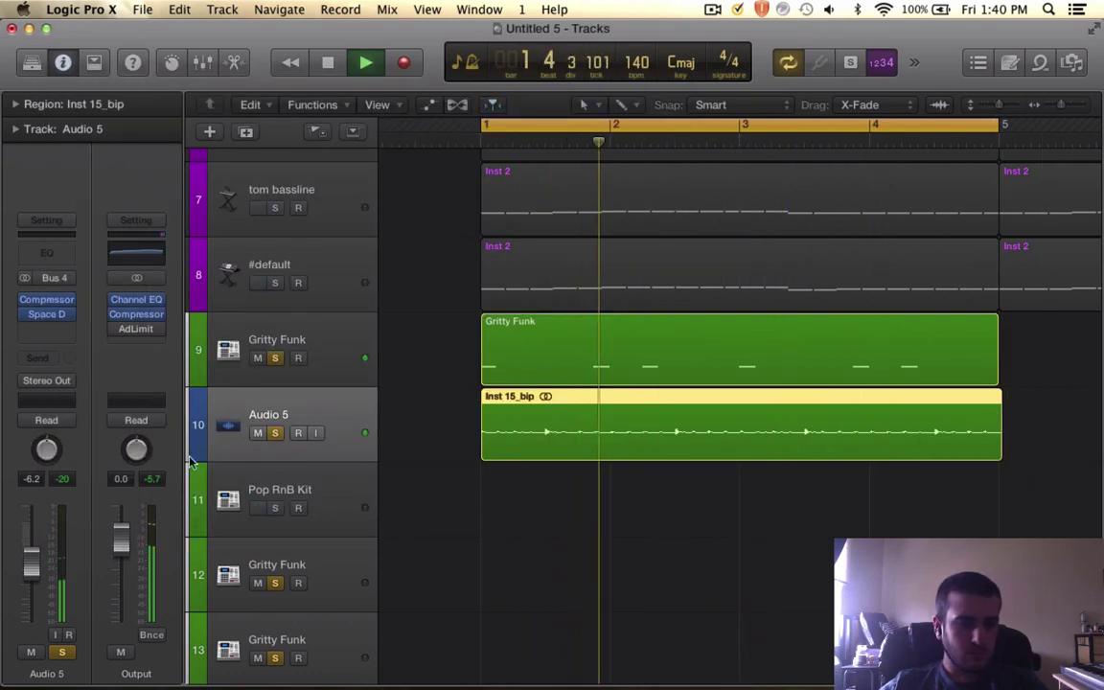
pyautogui.scroll(-3, 560, 436)
pyautogui.scroll(2, 560, 436)
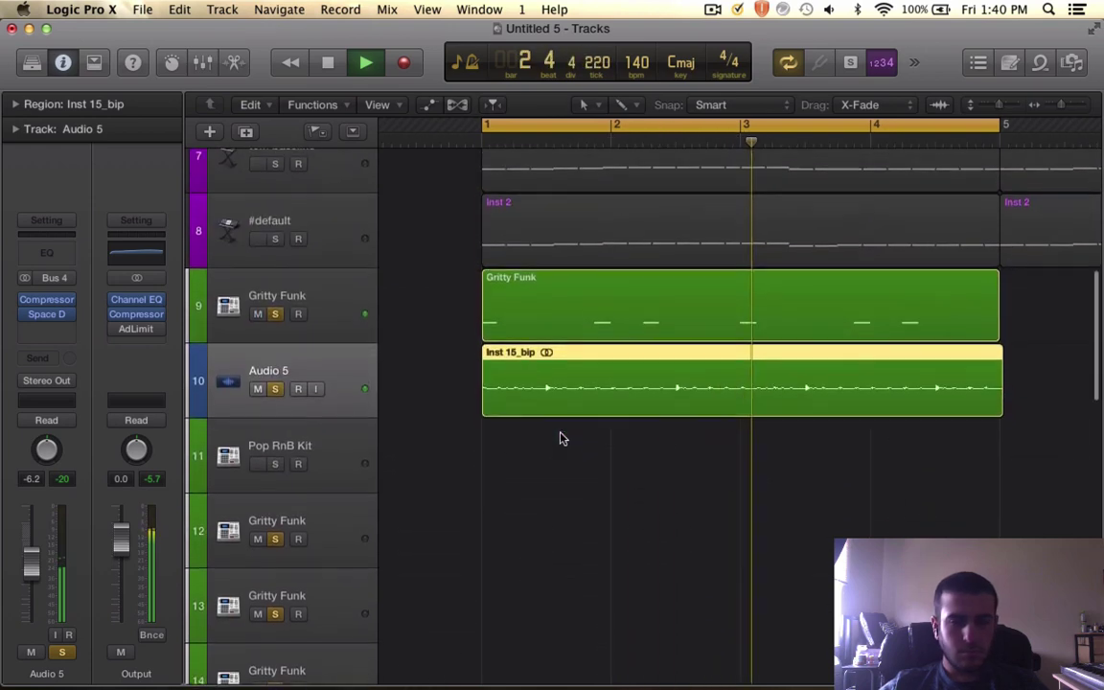
pyautogui.press('space')
# - Turn off solo on the Audio 5 track and on the Gritty Funk track directly above it
pyautogui.click(275, 405)
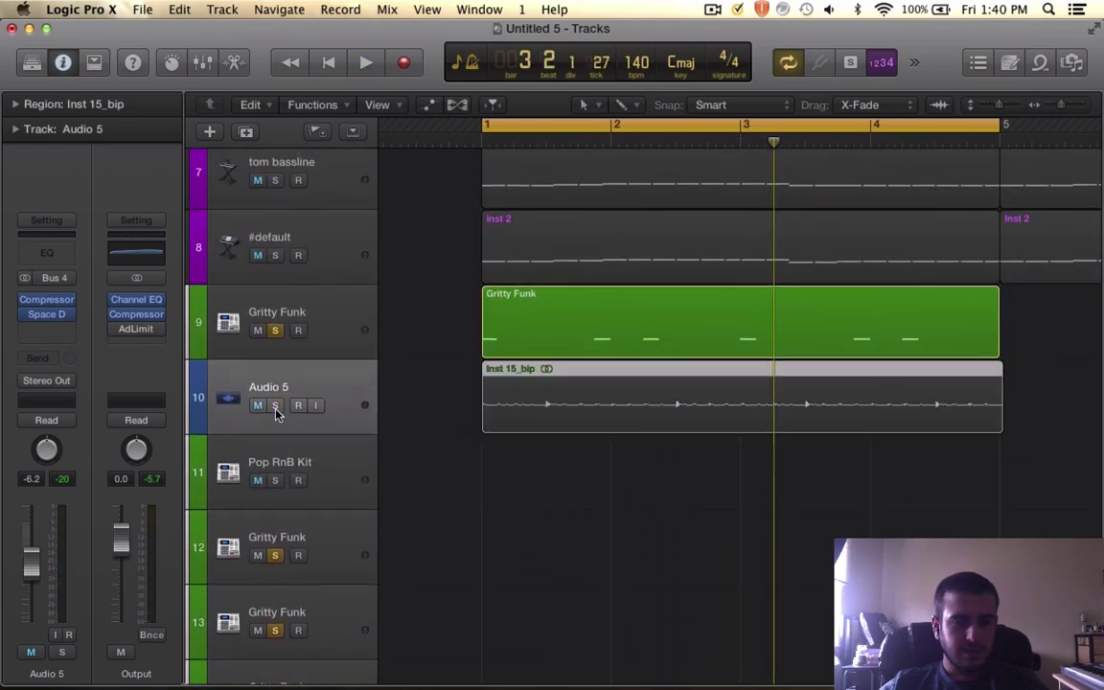
pyautogui.click(275, 330)
pyautogui.scroll(-3, 275, 333)
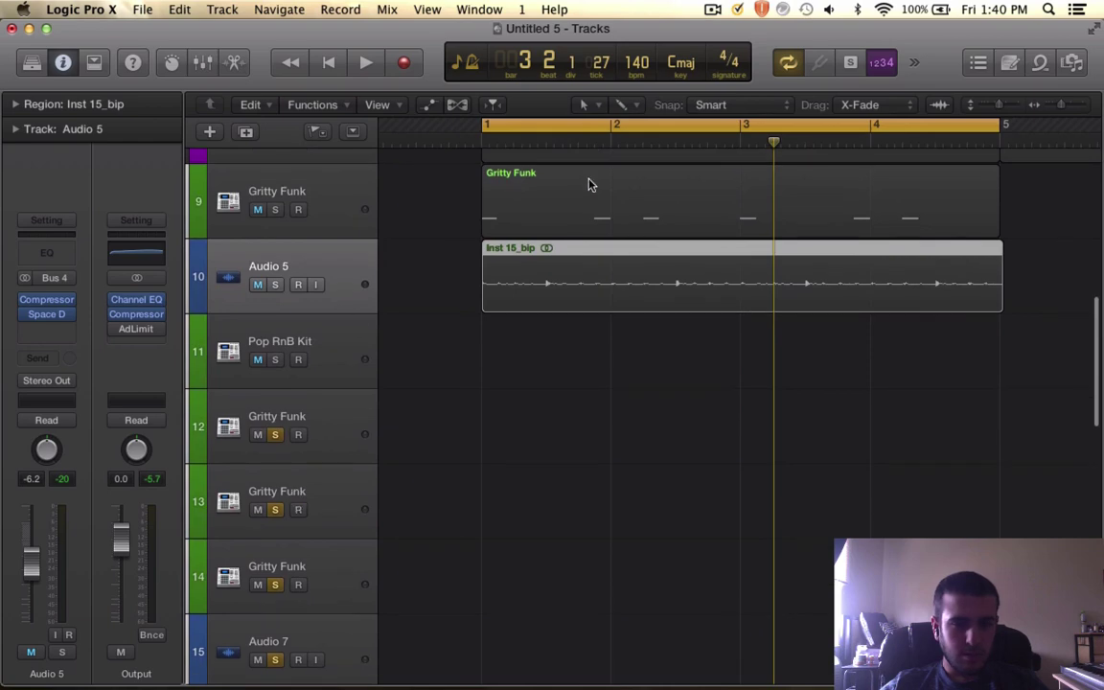
# - Delete the empty Audio 7 track
pyautogui.press('super+Left')
pyautogui.press('super+Left')
pyautogui.press('super+Left')
pyautogui.scroll(-6, 283, 604)
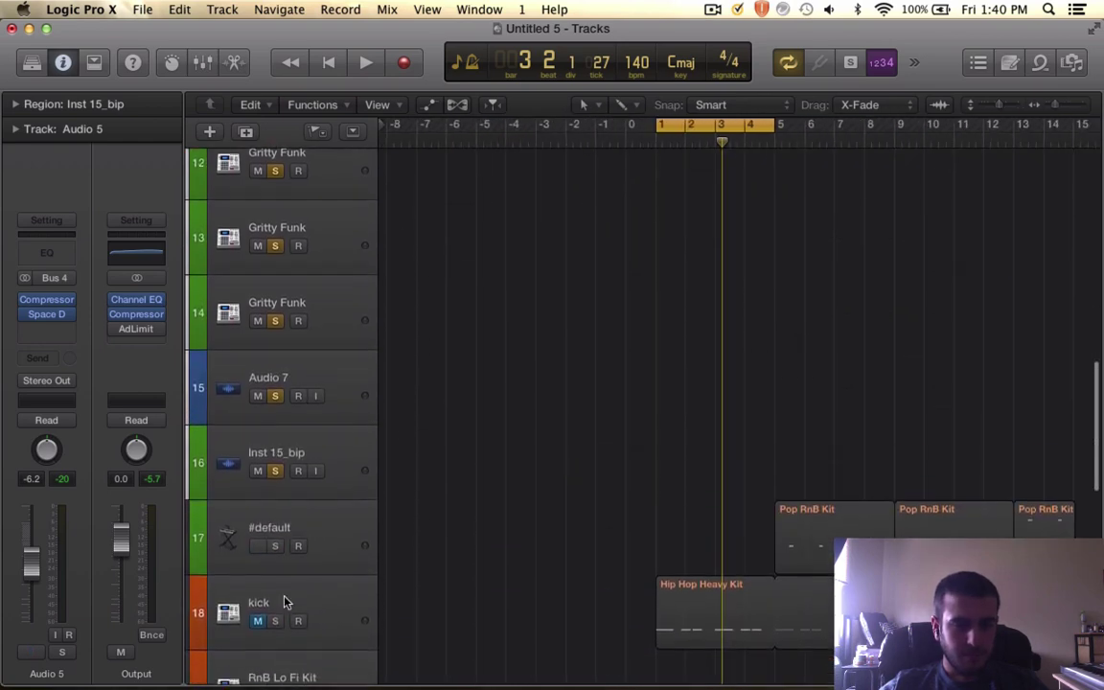
pyautogui.moveTo(443, 477); pyautogui.dragTo(393, 436)
pyautogui.click(365, 410)
pyautogui.press('super+BackSpace')
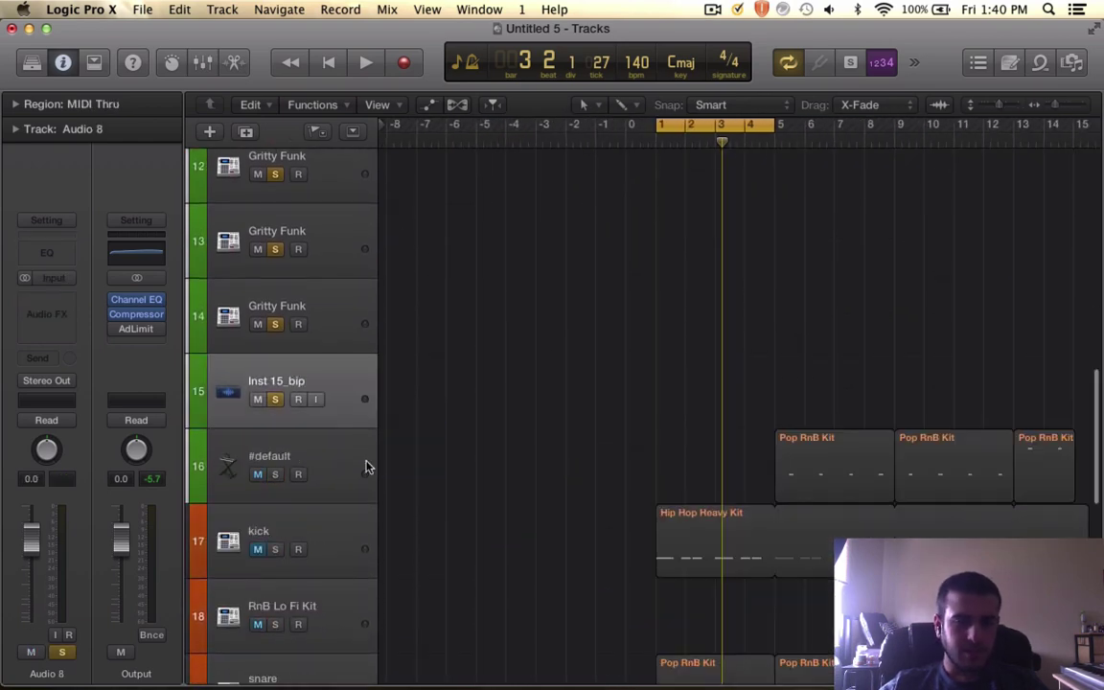
# - Mute the first Gritty Funk track and Audio 5, and turn off solo on the remaining Gritty Funk tracks and Inst 15_bip
pyautogui.scroll(-5, 365, 463)
pyautogui.scroll(15, 365, 465)
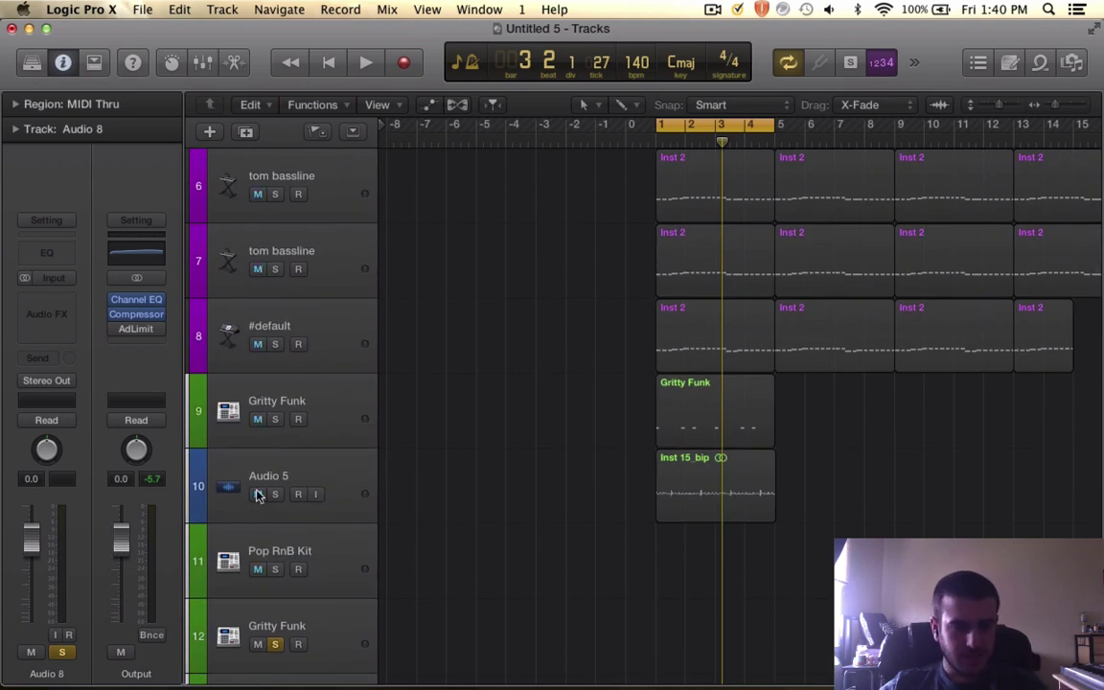
pyautogui.scroll(-3, 296, 453)
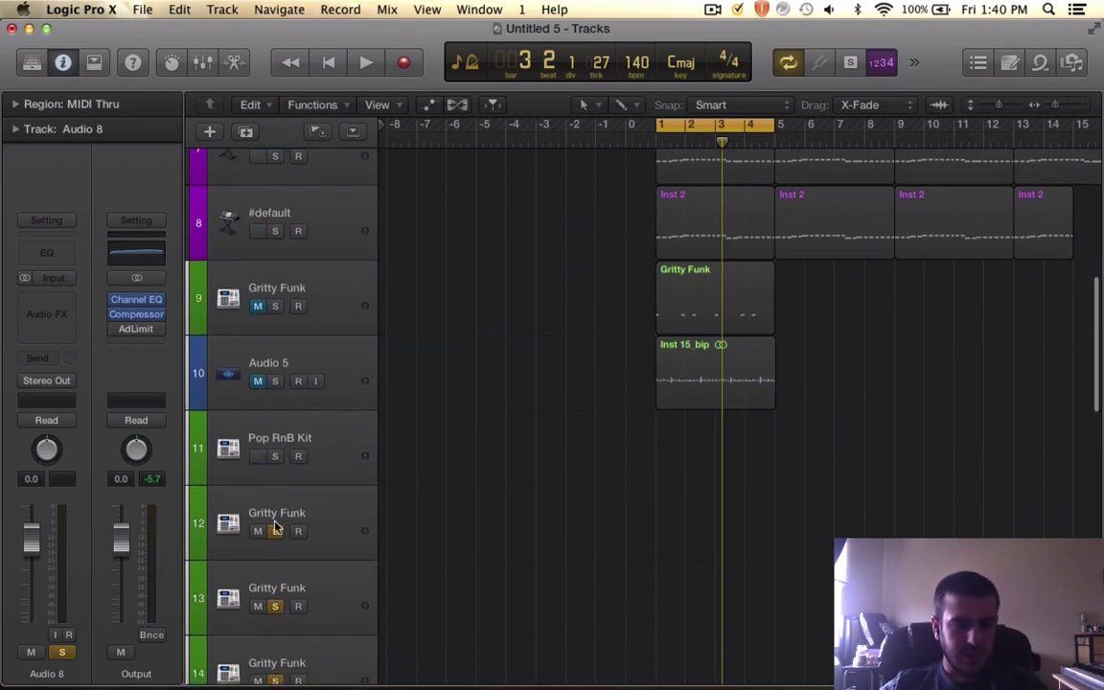
pyautogui.scroll(-3, 278, 518)
pyautogui.scroll(-3, 275, 484)
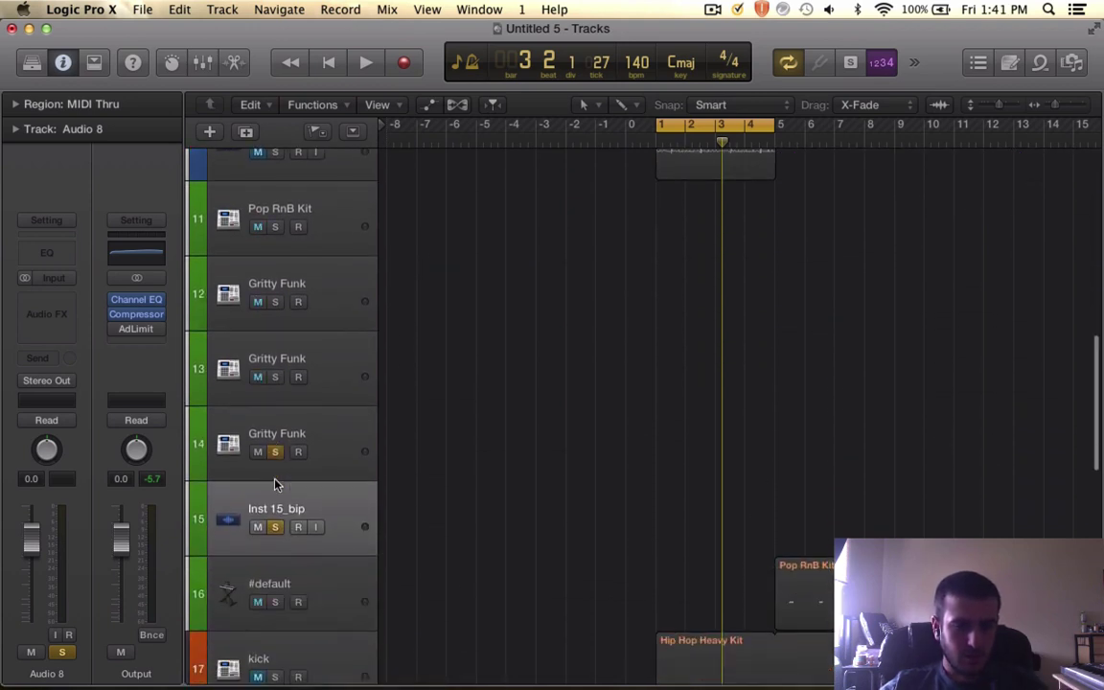
pyautogui.click(276, 528)
pyautogui.scroll(-10, 278, 537)
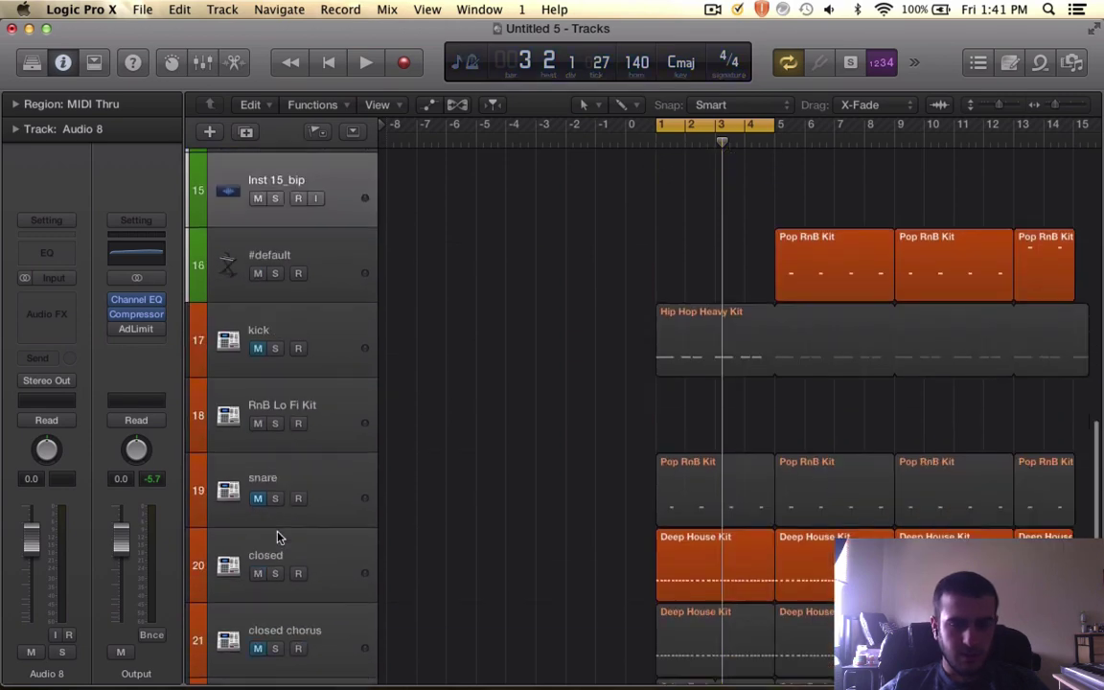
# - Loop the first Pop RnB Kit region on the lower #default track up to bar 9 while the arrangement plays
pyautogui.moveTo(693, 284); pyautogui.dragTo(697, 283)
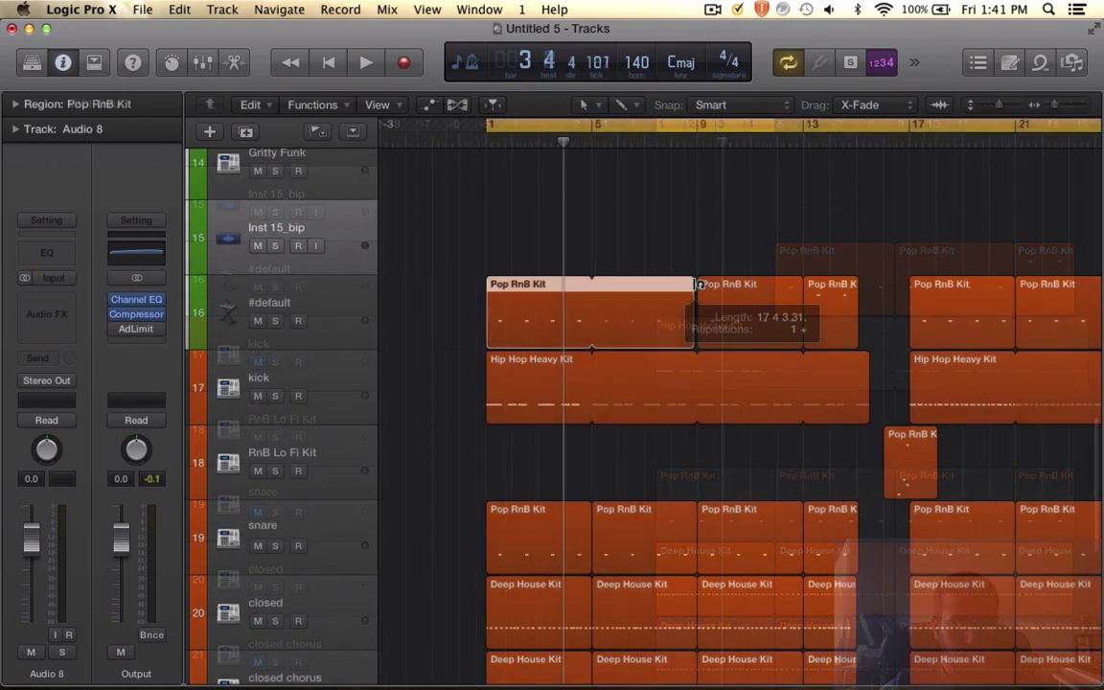
pyautogui.press('space')
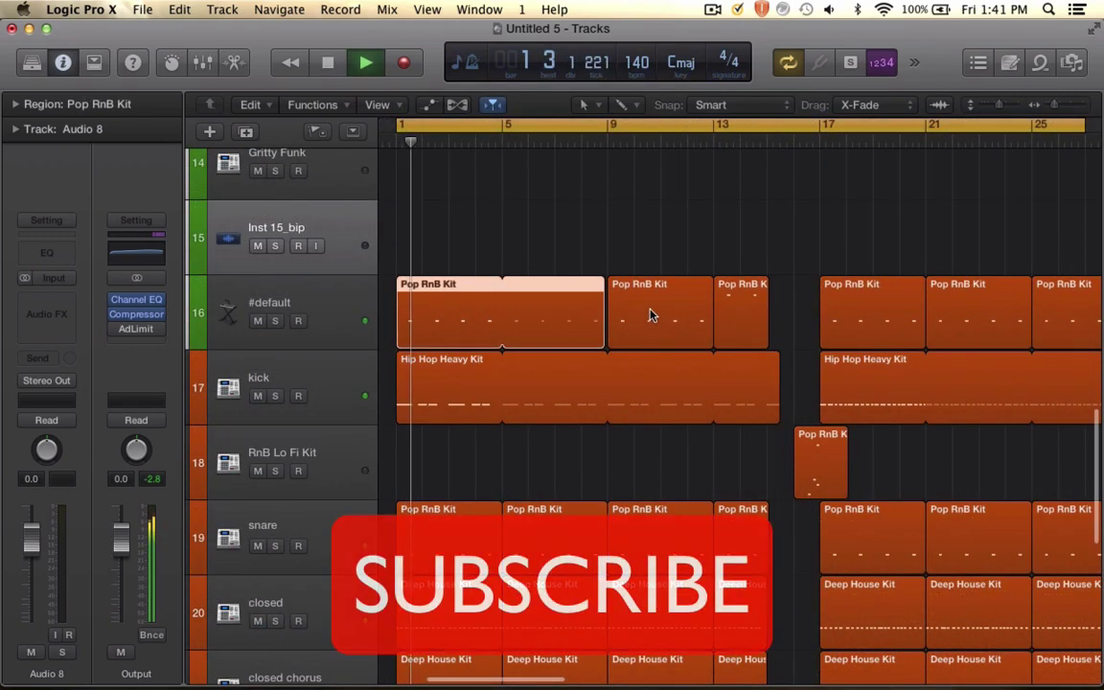
pyautogui.press('super+Right')
pyautogui.press('super+Right')
pyautogui.press('super+Right')
pyautogui.hscroll(4, 648, 322)
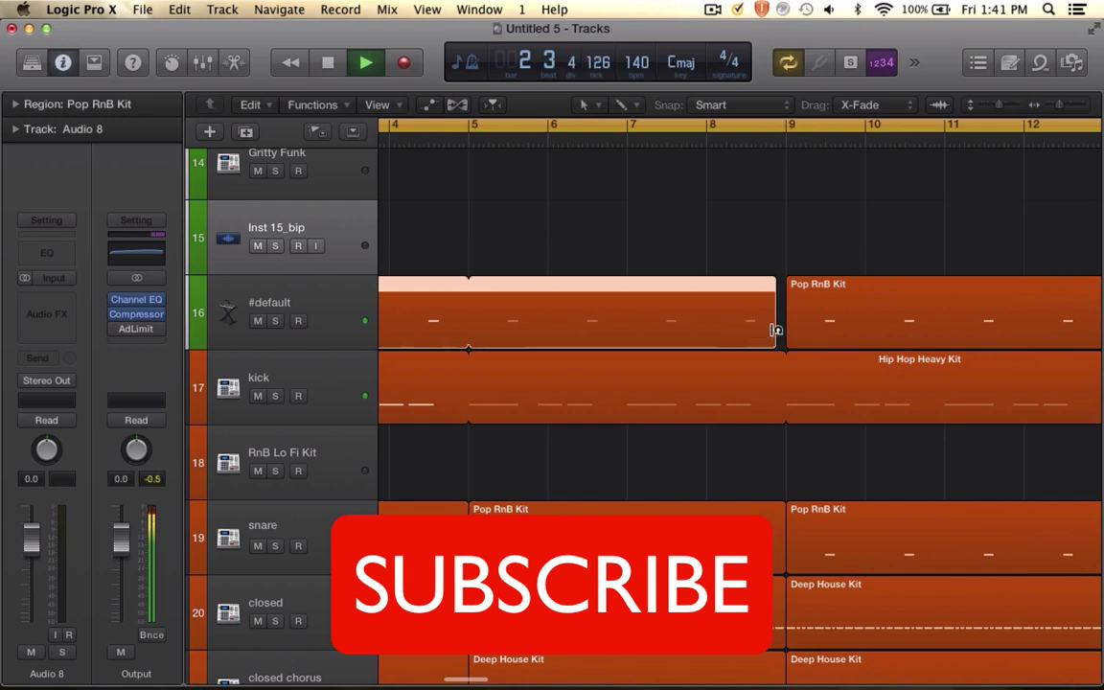
pyautogui.moveTo(776, 330); pyautogui.dragTo(778, 330)
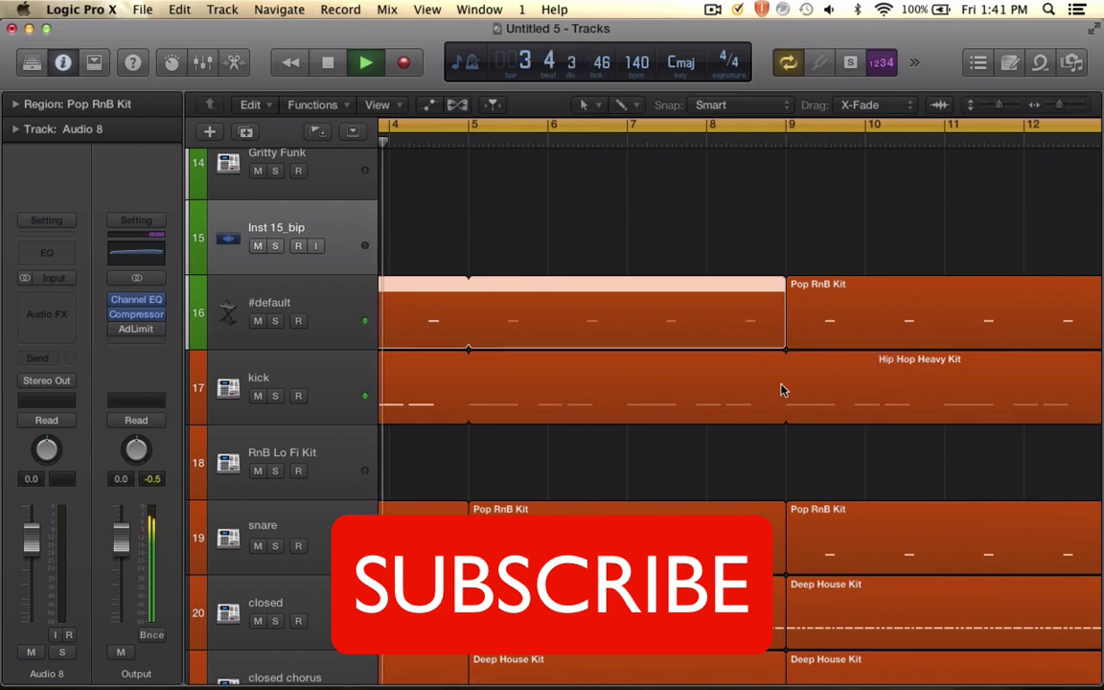
# - Look over the drum, bass and bounced tracks of the whole arrangement during playback
pyautogui.press('super+Left')
pyautogui.press('super+Left')
pyautogui.press('super+Left')
pyautogui.press('super+Left')
pyautogui.scroll(-3, 780, 390)
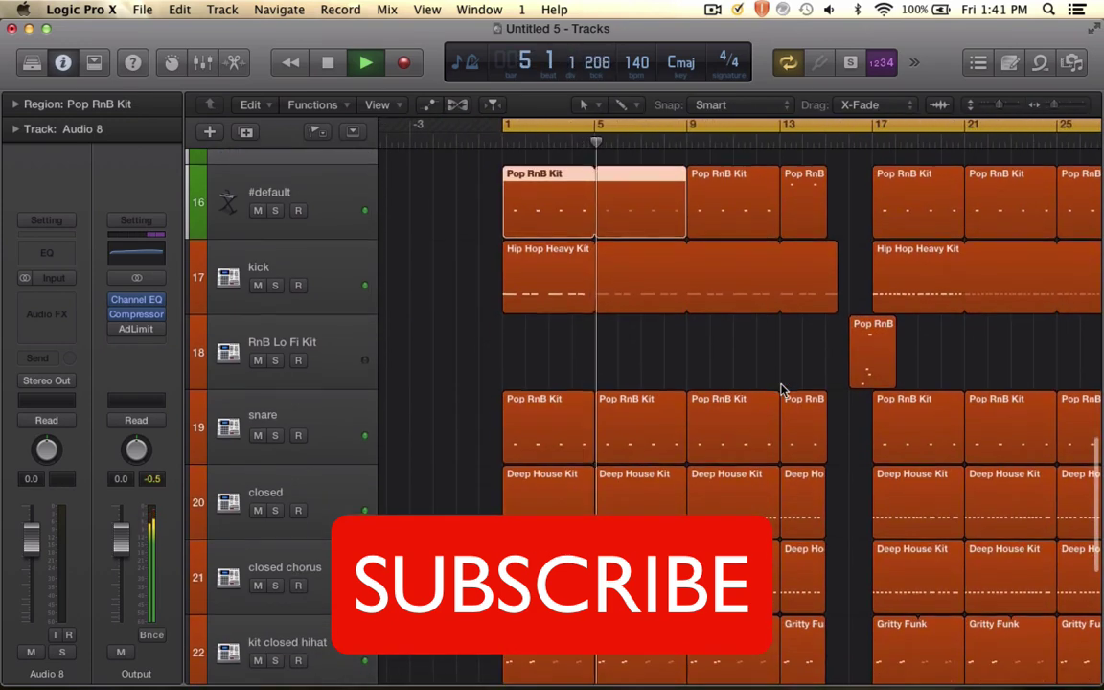
pyautogui.scroll(-3, 781, 390)
pyautogui.hscroll(-2, 780, 390)
pyautogui.scroll(10, 781, 390)
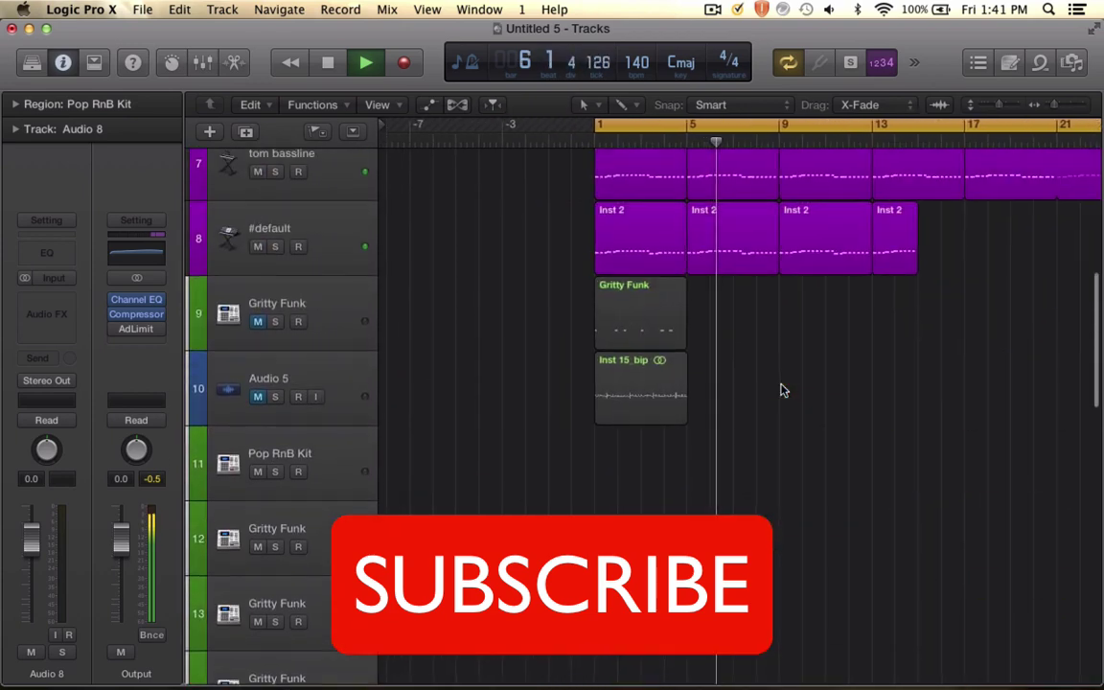